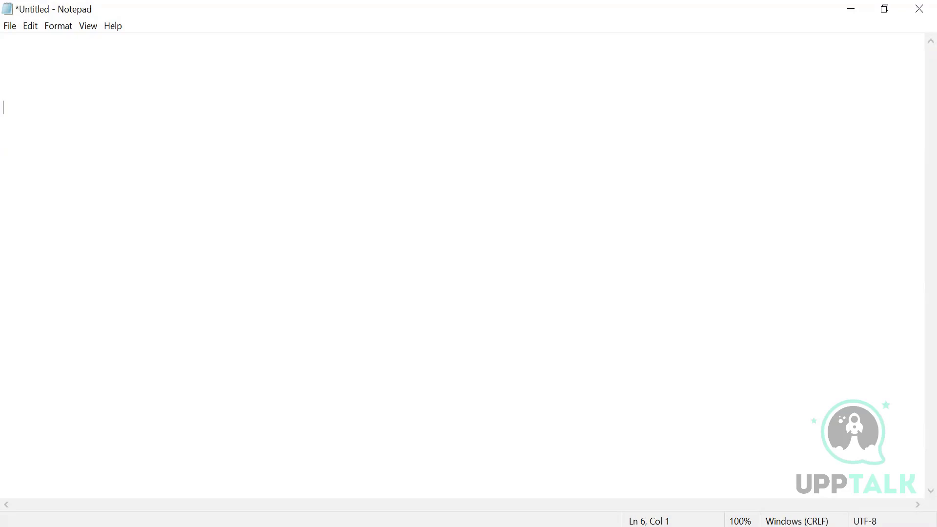
Add the heading "3 courses" to the note, followed by a blank line.
key("Return")
type("# course")
key("BackSpace")
key("BackSpace")
key("BackSpace")
key("BackSpace")
key("BackSpace")
key("BackSpace")
key("BackSpace")
key("BackSpace")
type("3 courses")
key("Return")
key("Return")
Start the first list line with "1 - with enrollment".
type("1 - with")
key("BackSpace")
key("BackSpace")
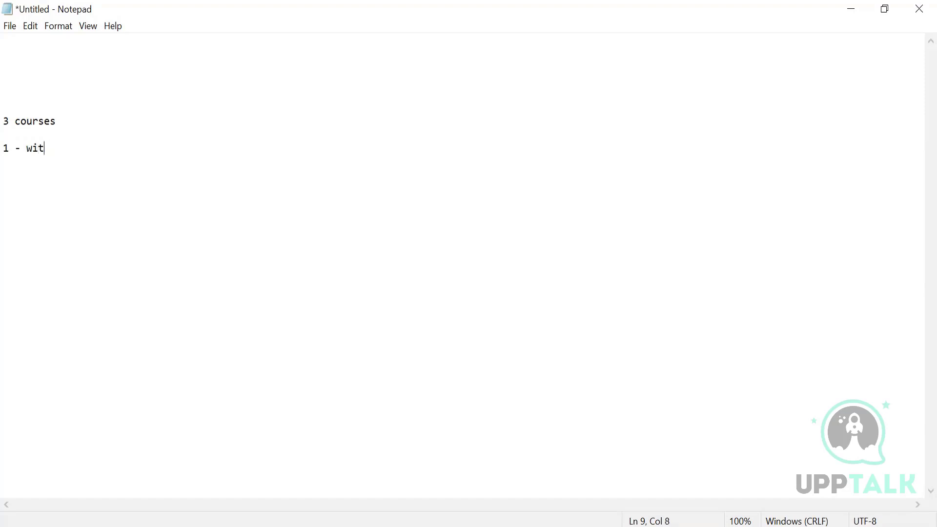
type("hou")
key("BackSpace")
key("BackSpace")
type("enrollment ")
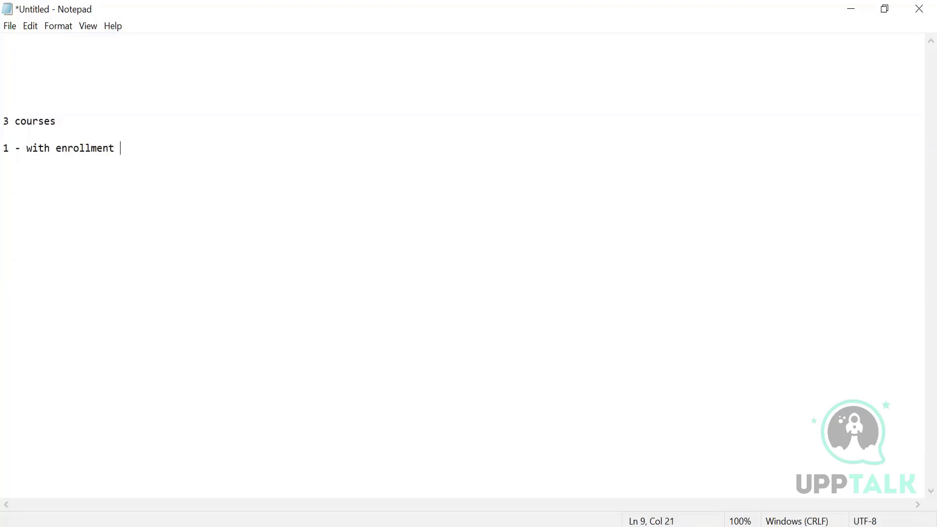
Complete the first line with "- without approval - employee tries to enroll --- there should not be any approval step".
type("- without approba")
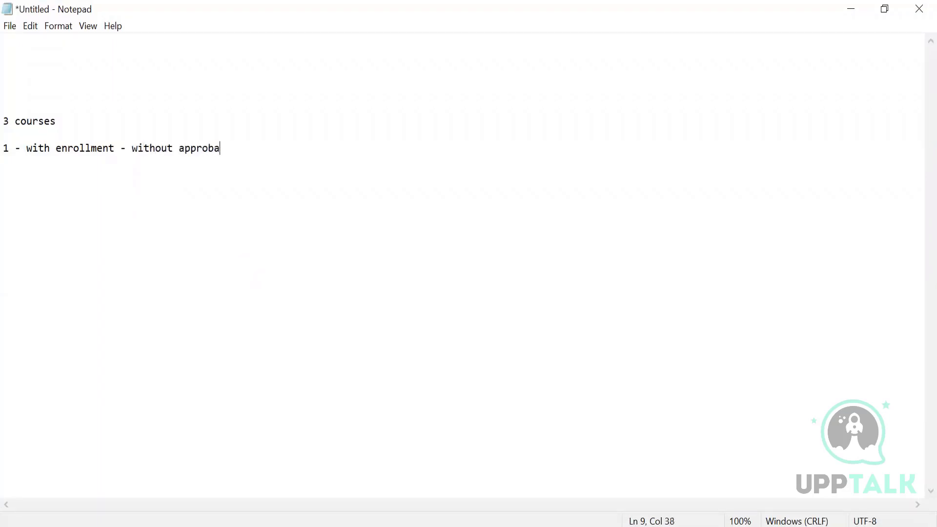
key("BackSpace")
key("BackSpace")
type("val - emplot")
key("BackSpace")
type("yess")
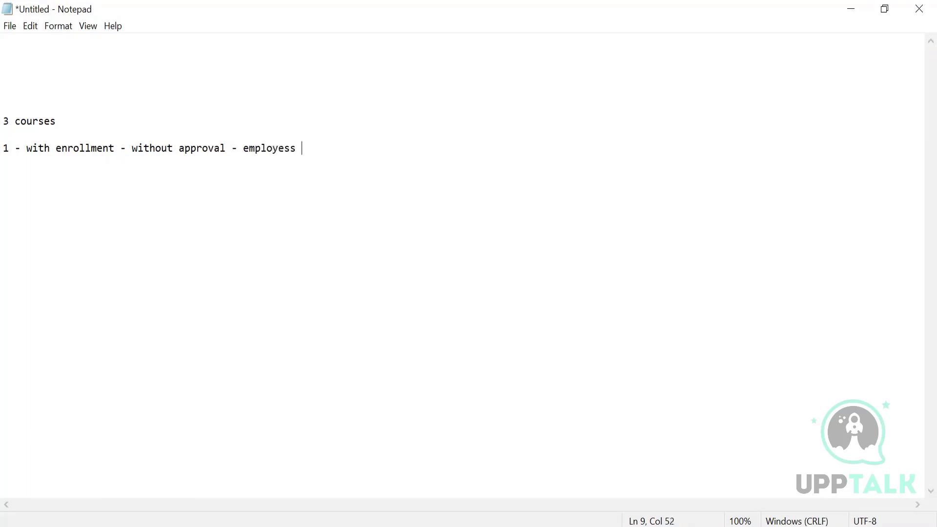
key("BackSpace")
key("BackSpace")
key("BackSpace")
type("e tries to enroll")
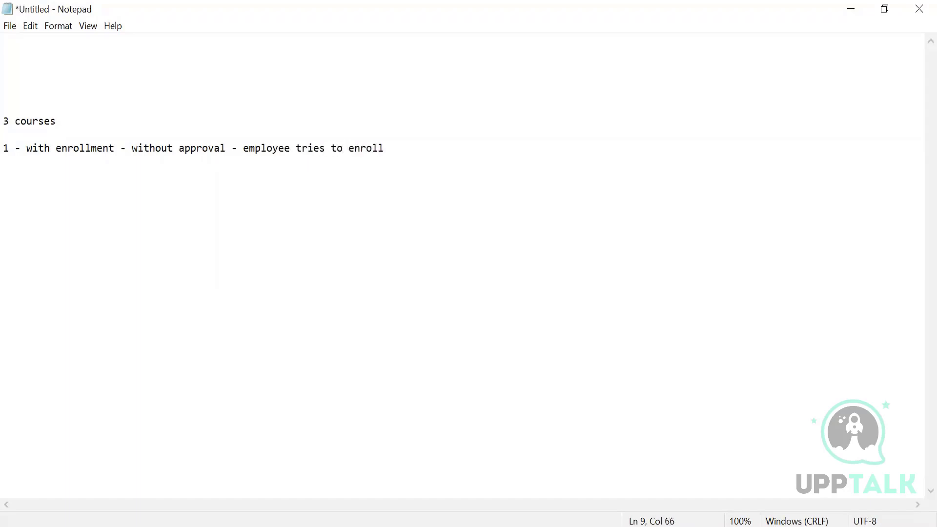
type(" --- there should ")
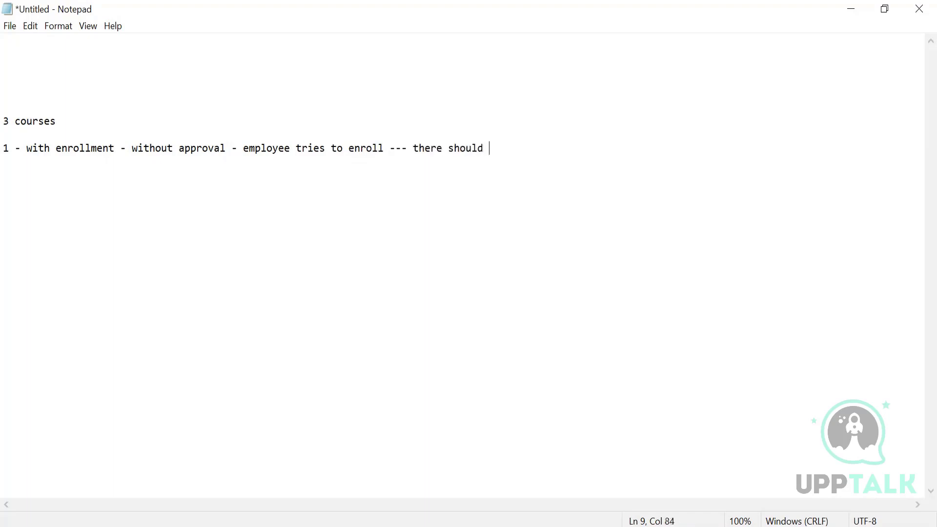
type("not be any approval ")
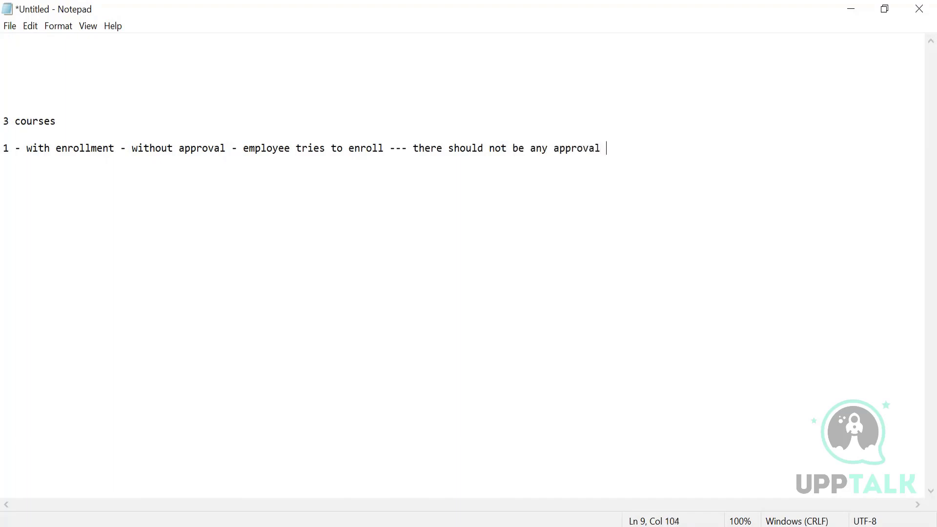
type("step")
key("Return")
Add the line "2. With enrollment - with approval - employee tries to enroll - there should be approval to manager".
type("2. With ")
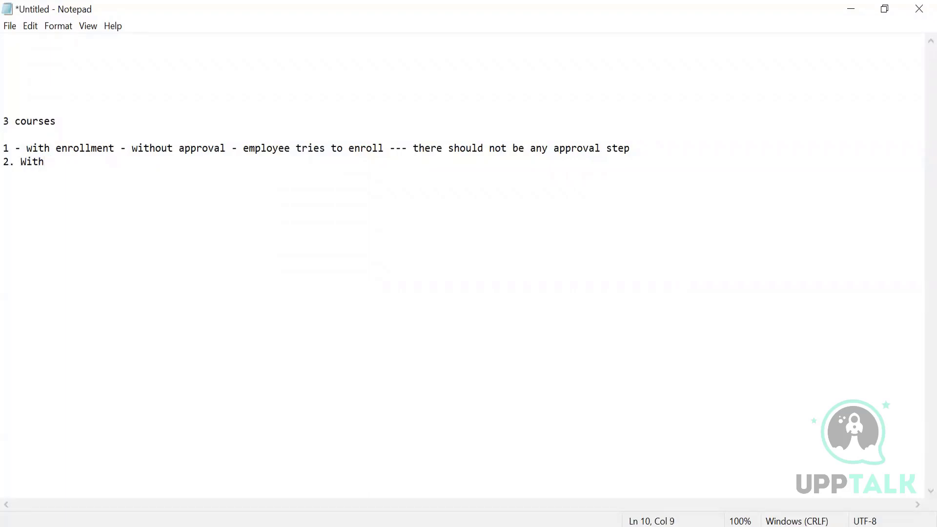
type("enrollment - wi")
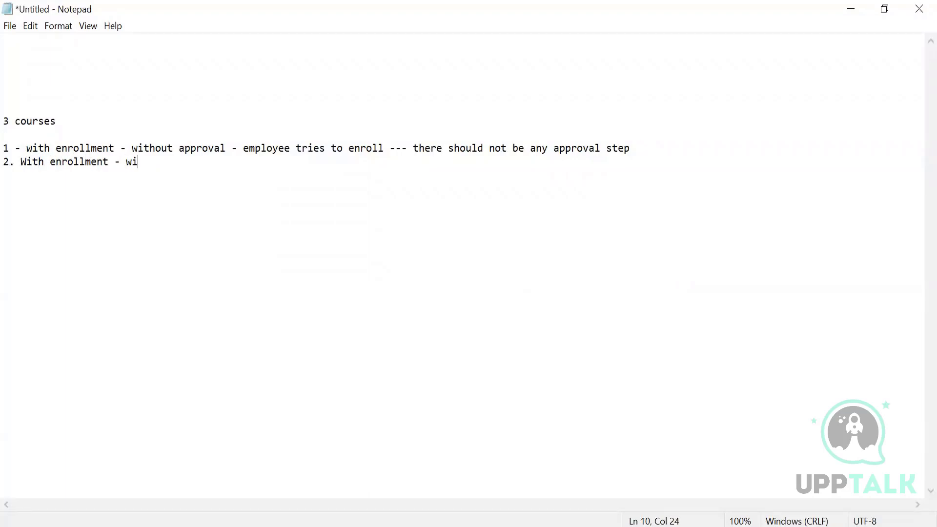
type("th approval - e")
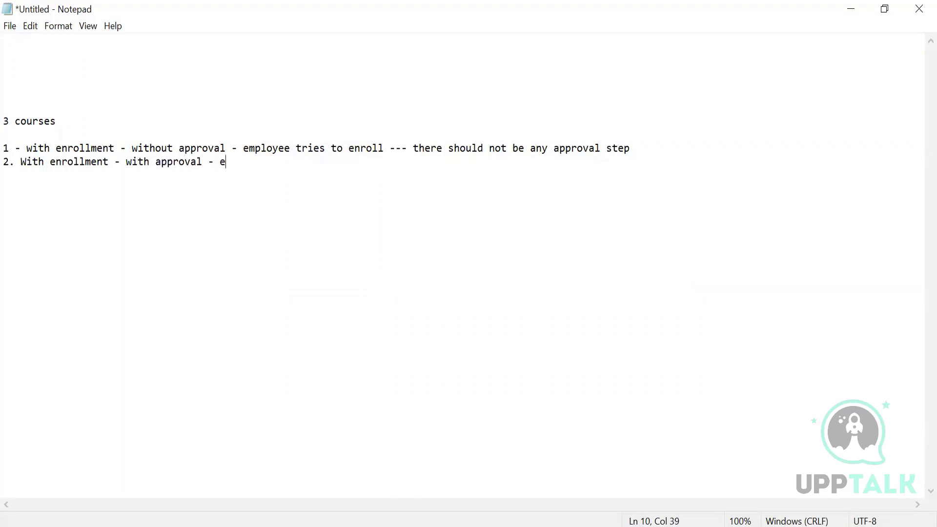
type("mployee tries to enroll ")
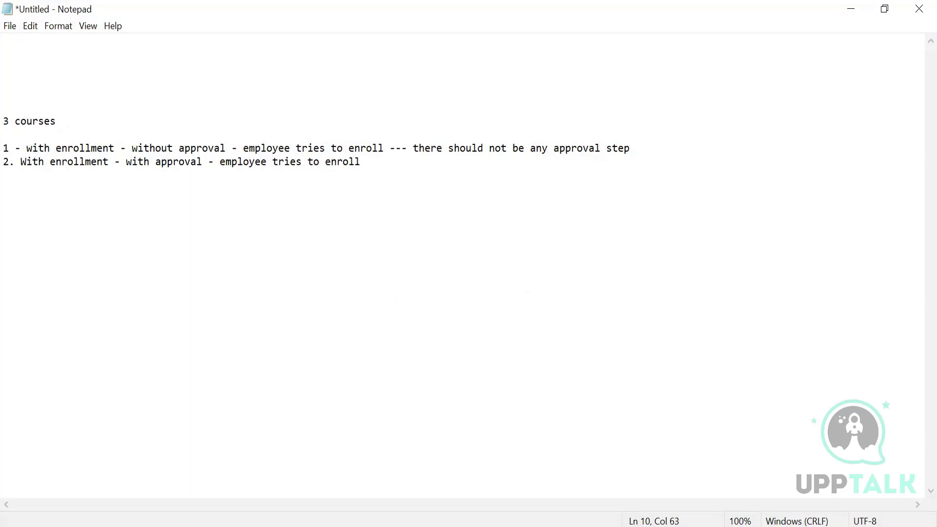
type("- there should be approval ")
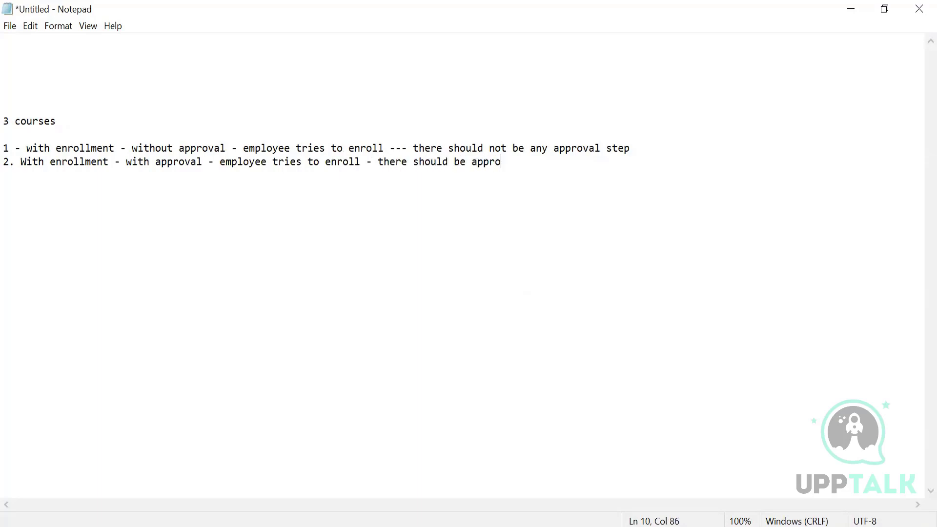
type("to manager")
key("Return")
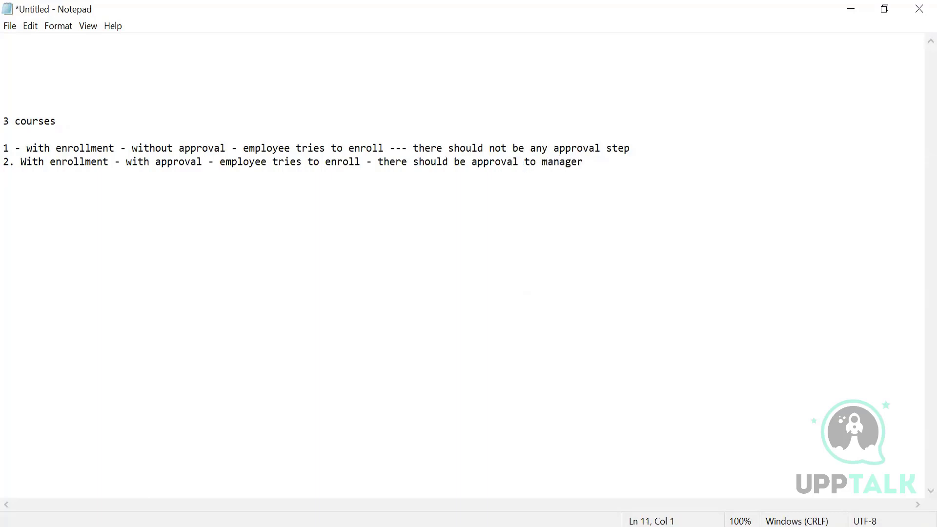
Start the third line with "3. with enrollment - with conditional approval - course is cost associated".
type("3. with enrollment - ")
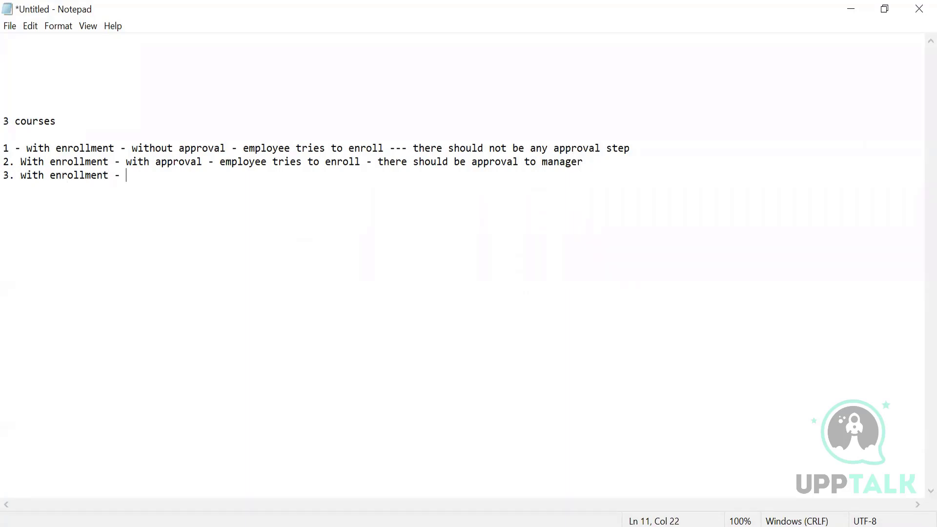
type("with conditional a")
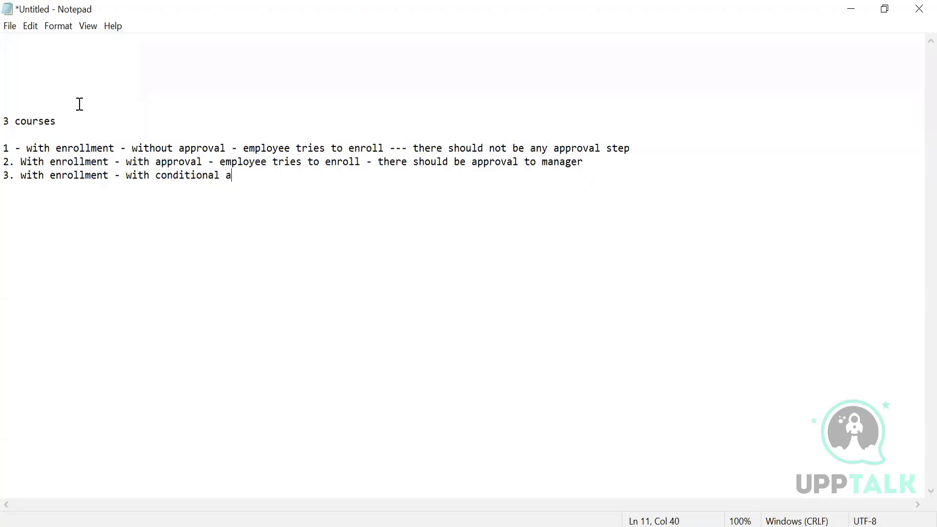
type("pproval - courses")
key("BackSpace")
key("BackSpace")
type("is atta")
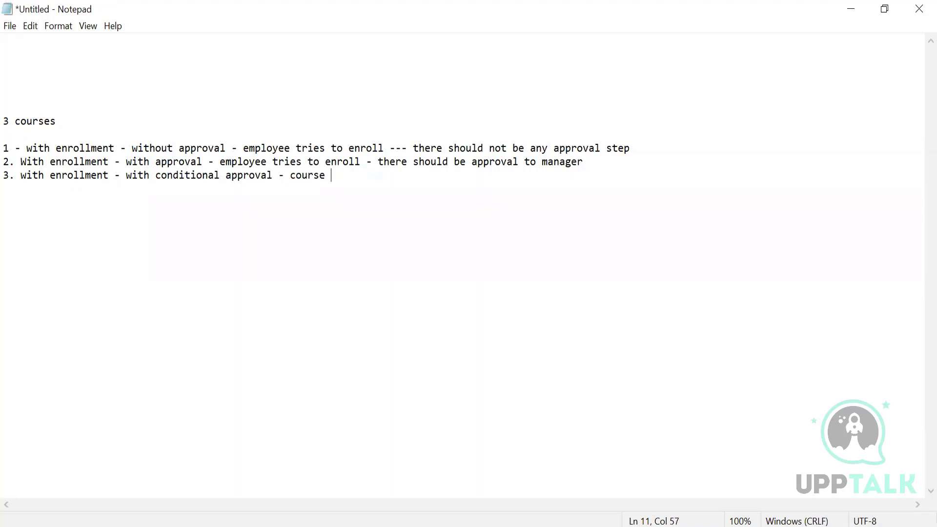
type("ched")
key("BackSpace")
key("BackSpace")
key("BackSpace")
key("BackSpace")
key("BackSpace")
key("BackSpace")
key("BackSpace")
key("BackSpace")
type("cost associated ")
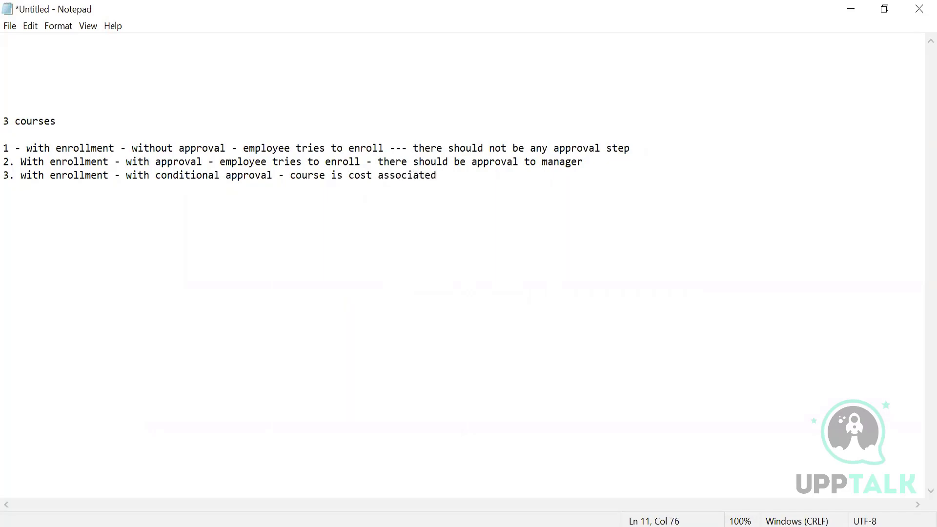
Complete the third line with "- when employee tries to enroll only cost associated will go for approval".
type("- when emm")
key("BackSpace")
type("ployee tries")
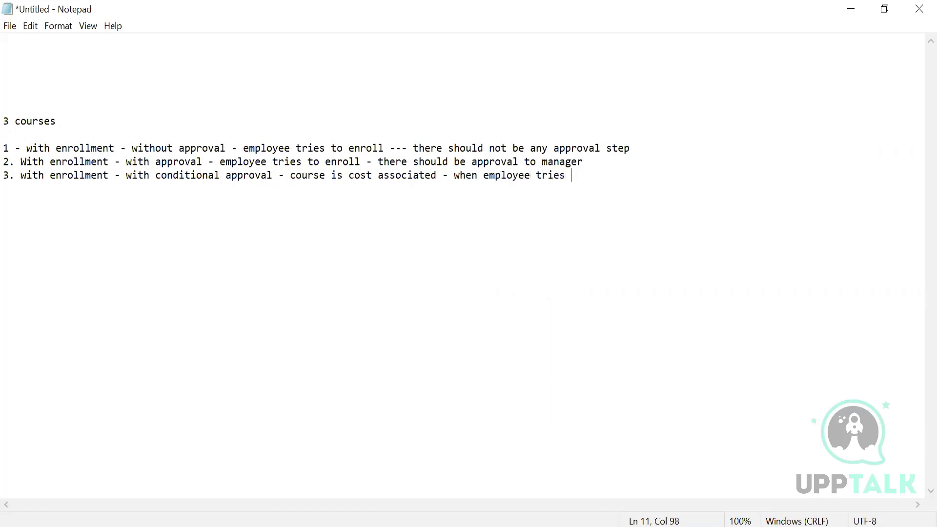
key("BackSpace")
type("to enroll only ")
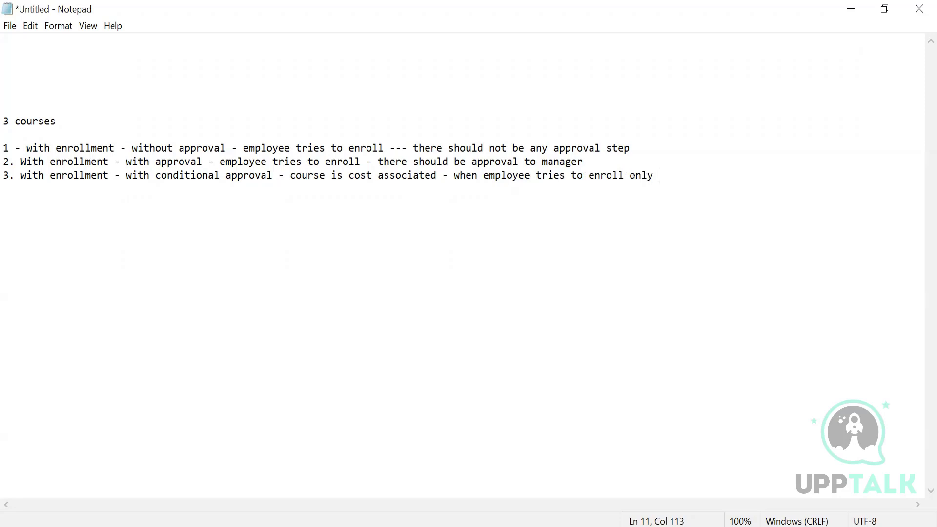
type("cost associated wil")
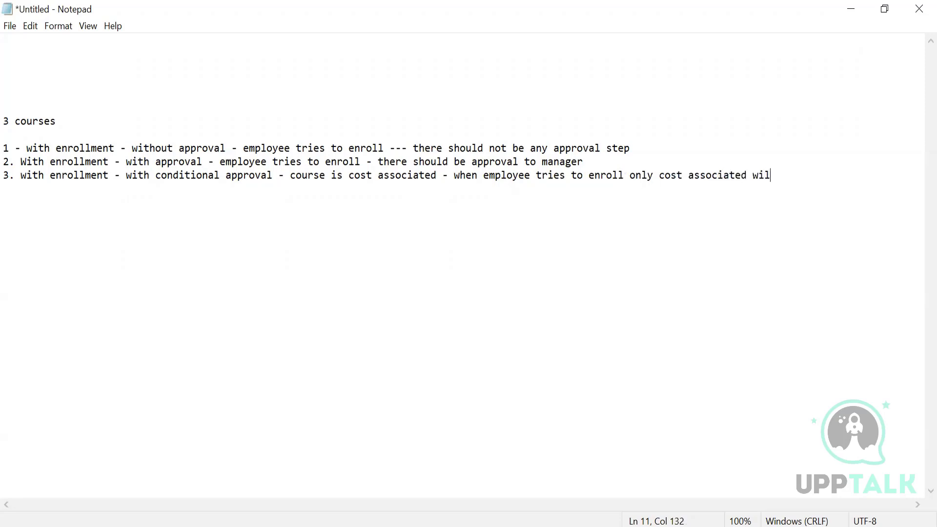
type("l go for approval")
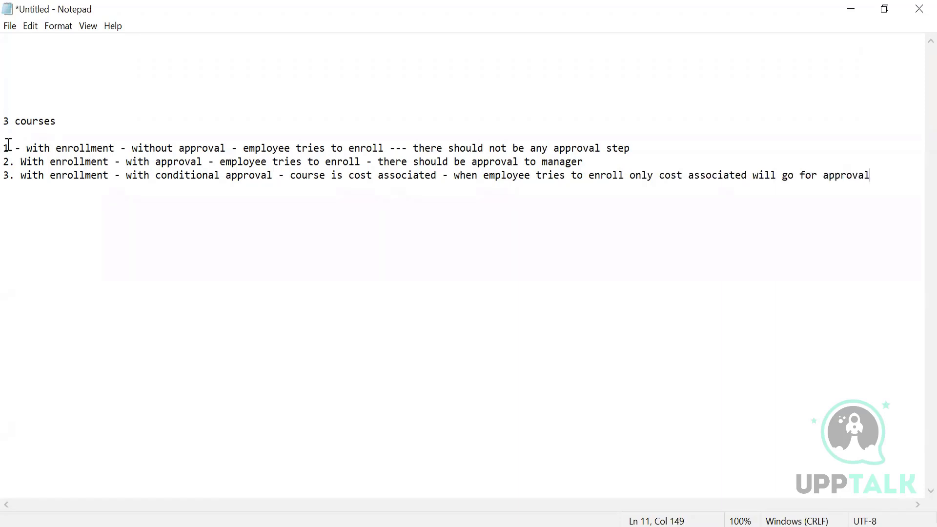
Review the enrollment and approval scenarios of the three listed courses, highlighting their lines.
left_click_drag(21, 162, 278, 161)
left_click_drag(650, 168, 895, 204)
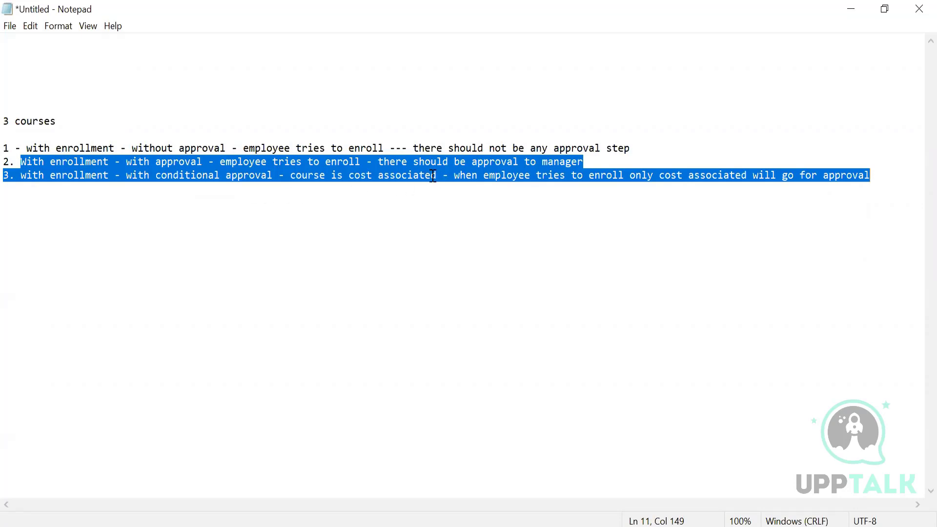
left_click(616, 192)
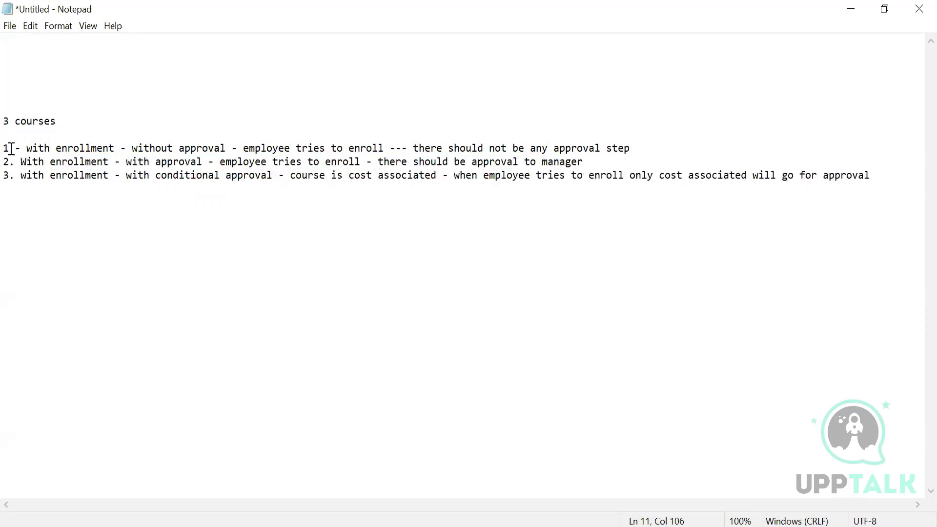
left_click_drag(11, 148, 686, 207)
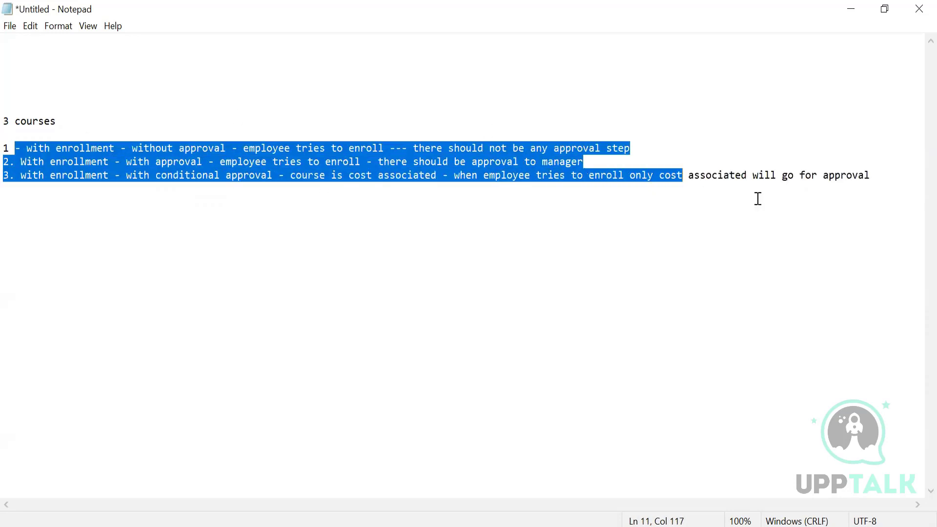
left_click_drag(757, 199, 921, 185)
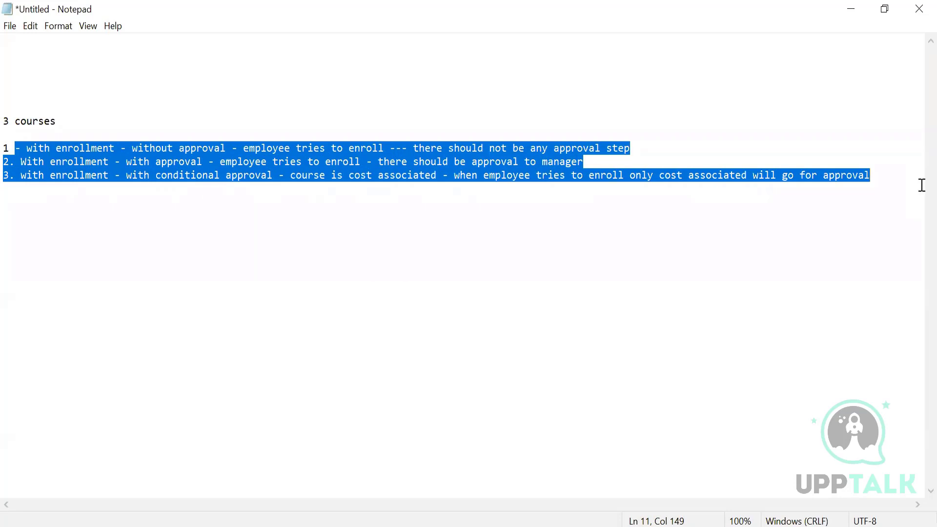
left_click(160, 246)
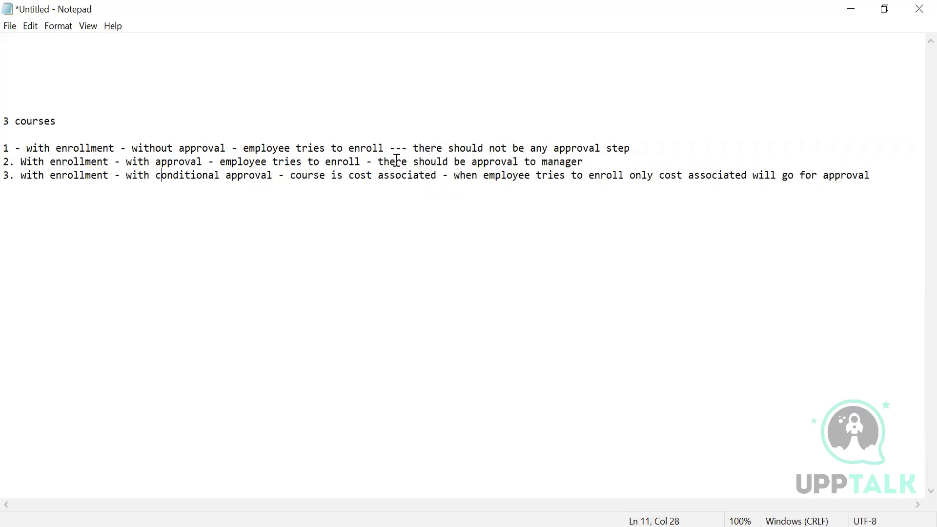
left_click_drag(396, 160, 342, 175)
Switch to Workday, search for "create course" and start a digital course with the Create Course task.
left_click(338, 343)
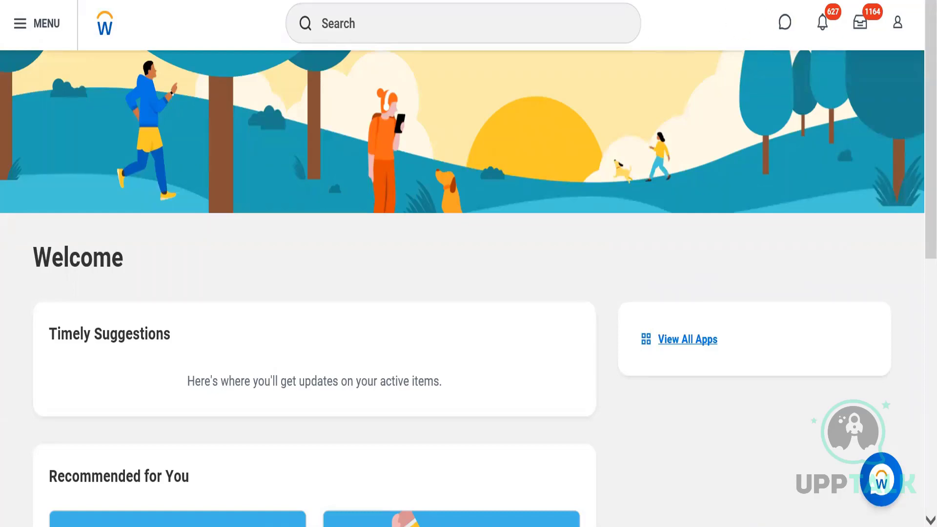
left_click(685, 27)
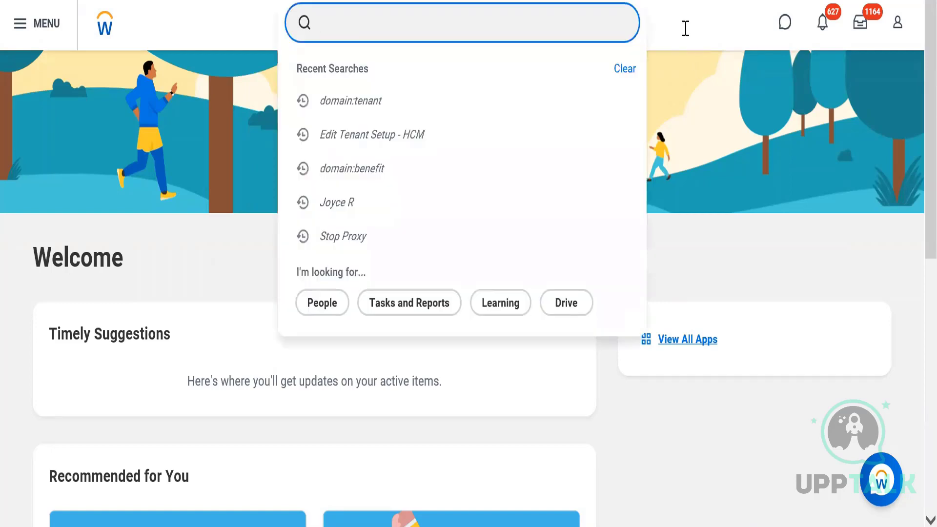
left_click(243, 30)
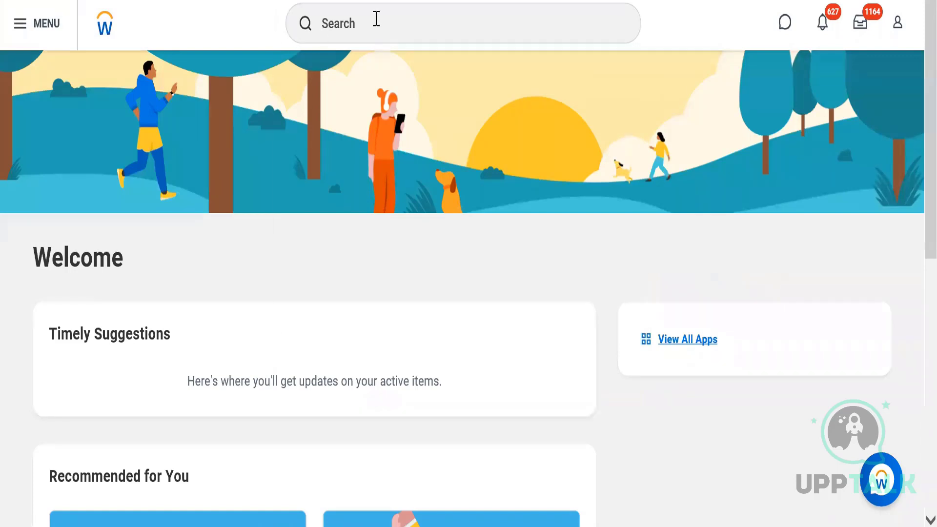
left_click(376, 18)
type("create co")
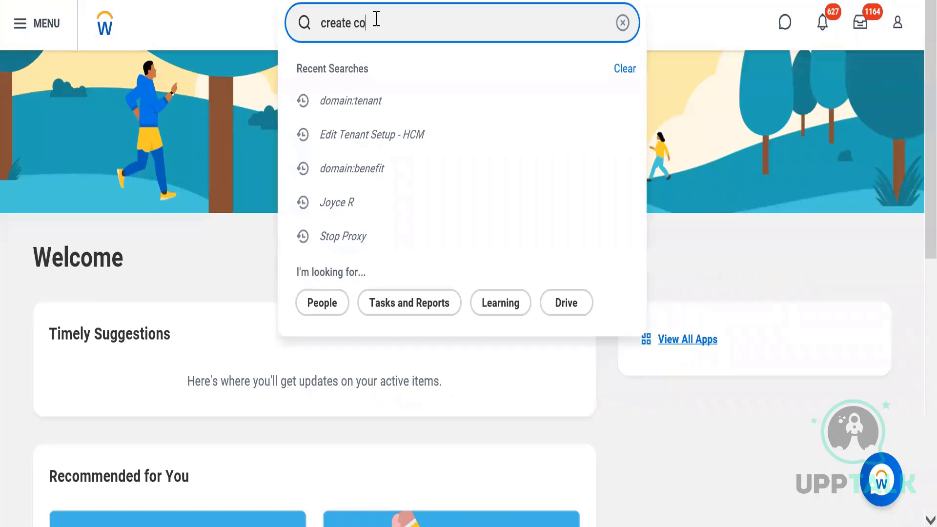
type("urse")
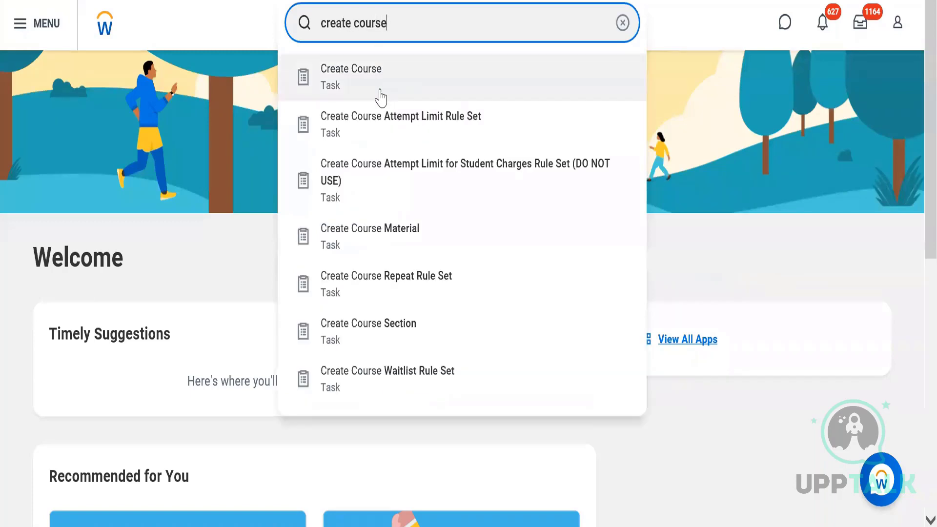
left_click(380, 96)
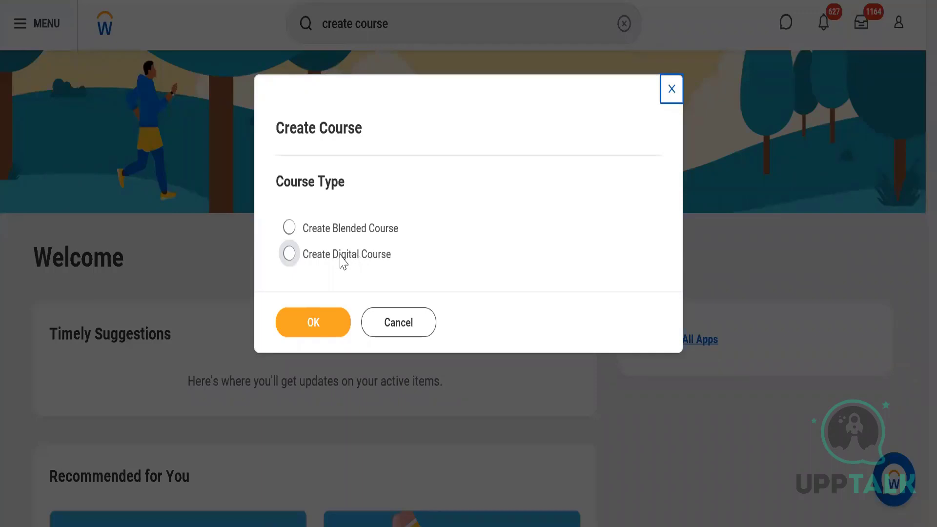
left_click(339, 259)
left_click(312, 331)
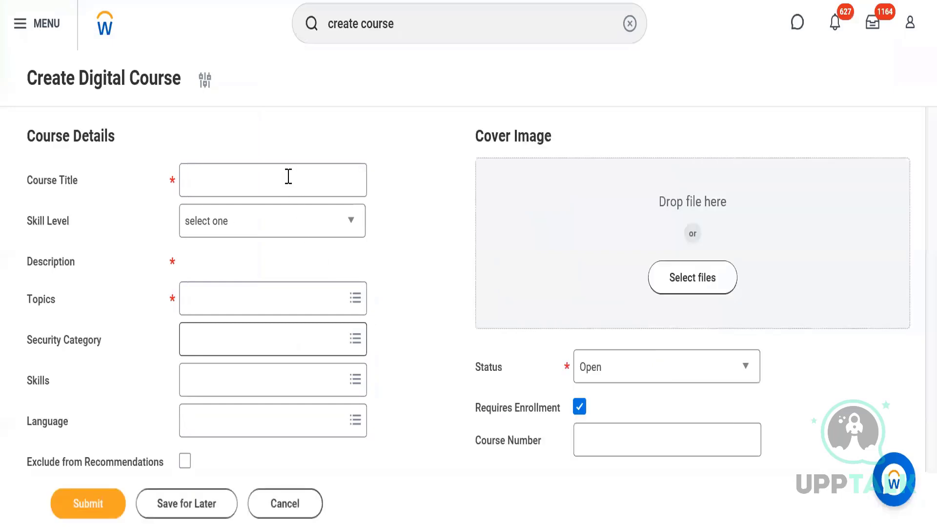
Title the digital course "Workday Learning - BP Test" and set its skill level to Intermediate.
left_click(343, 186)
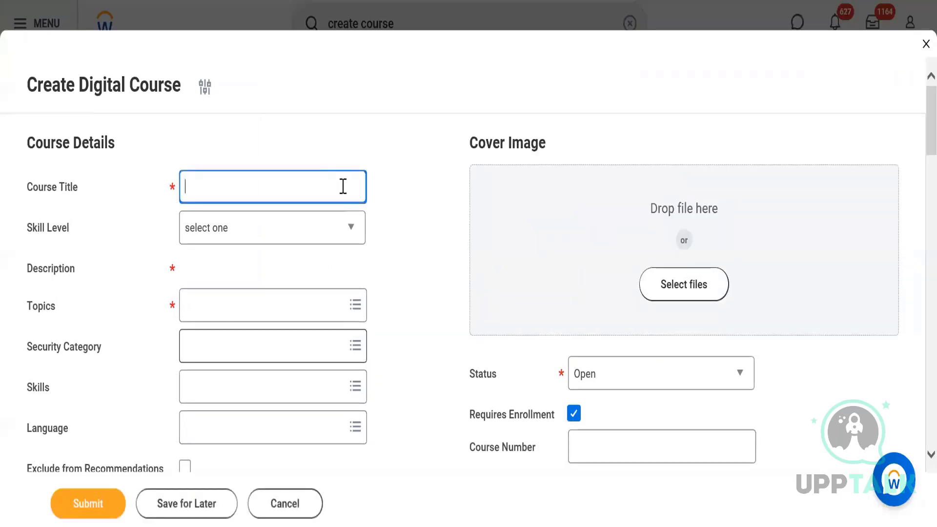
type("Workday")
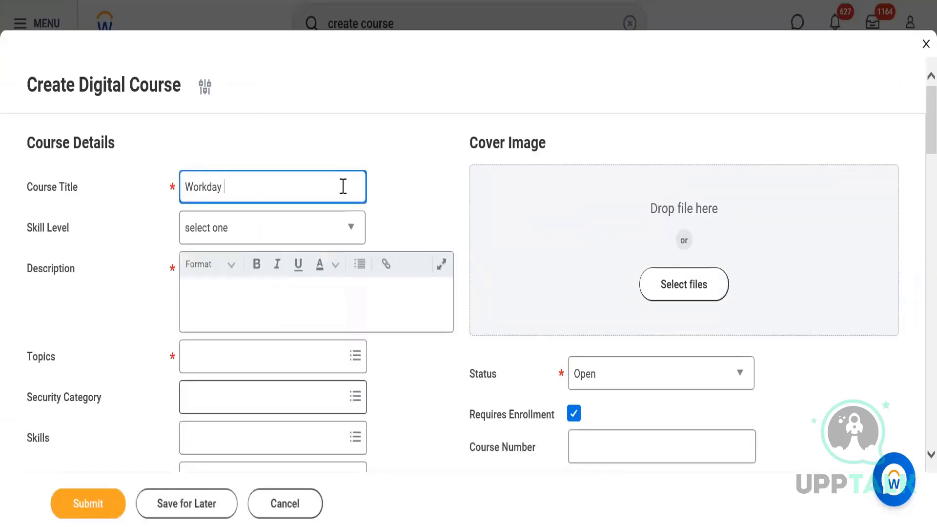
type(" Learning - BP Test")
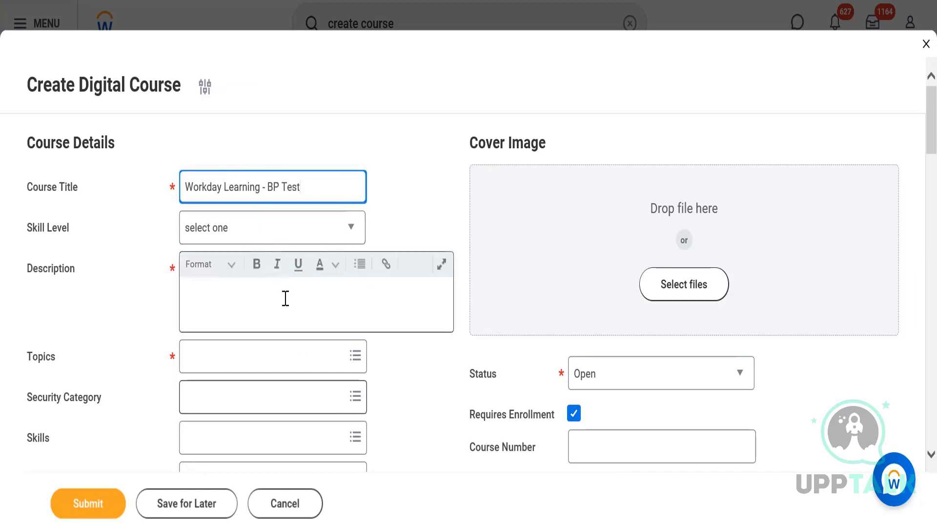
left_click(231, 226)
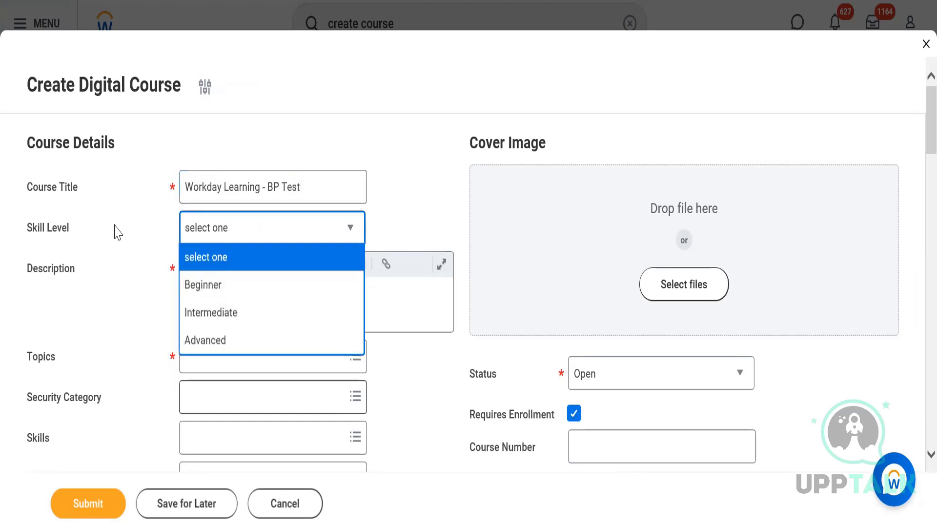
left_click(211, 311)
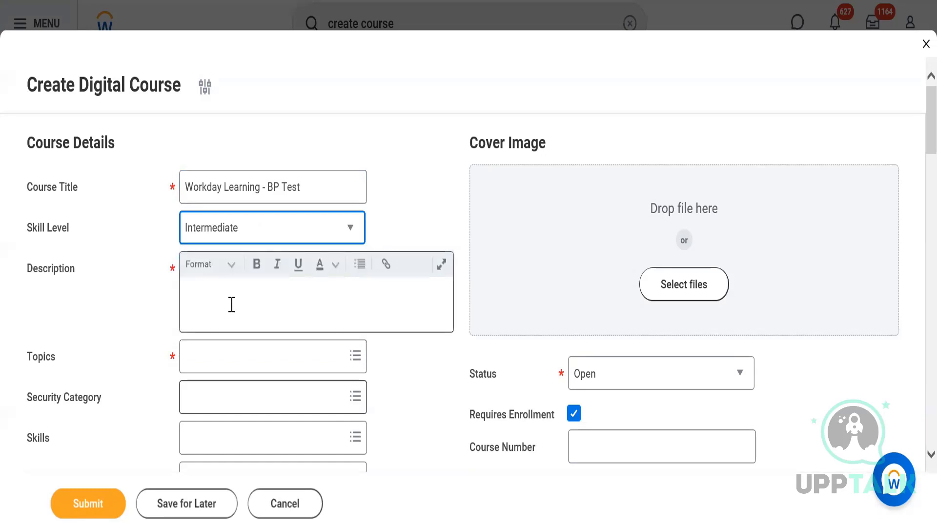
Enter the course description "This is course is to test workday learning business process excution".
left_click(232, 304)
type("This is ")
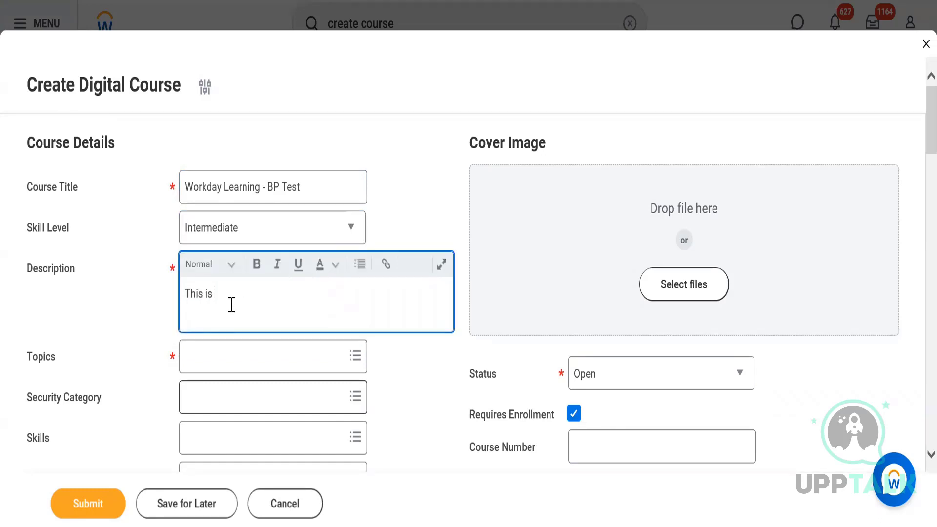
type("course is to test workd")
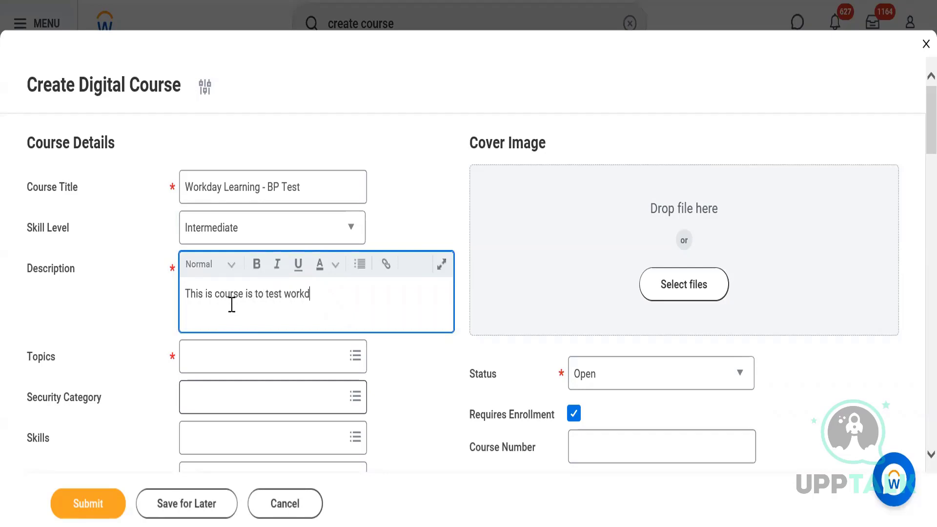
type("ay learning business")
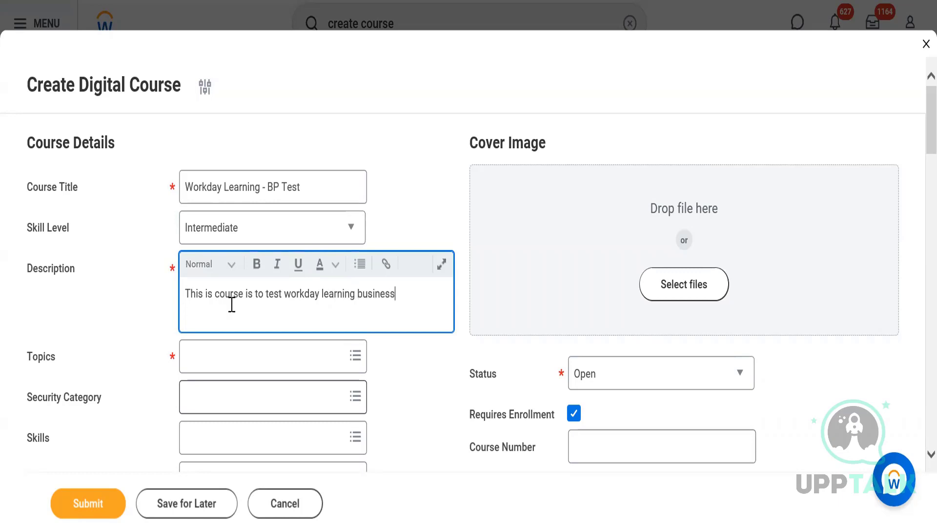
type(" process execution")
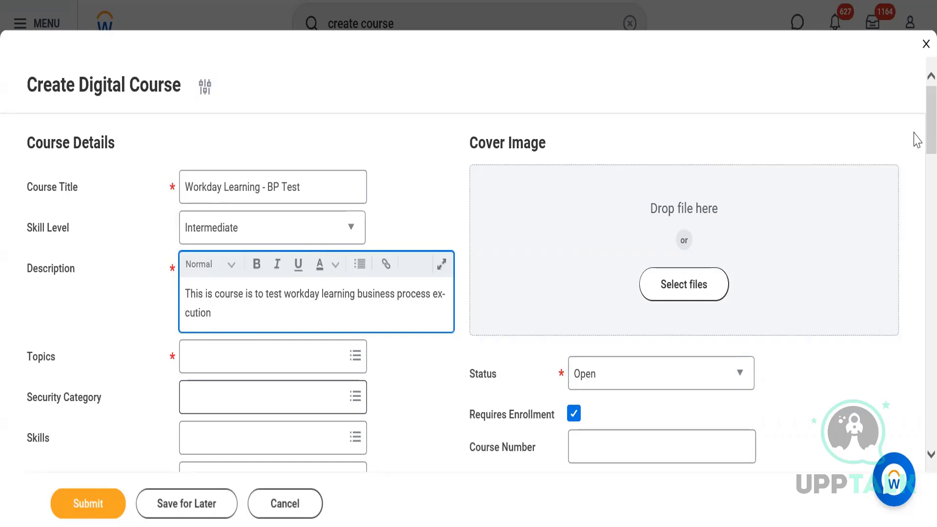
Assign the topic Workday to the course.
scroll(916, 157, "down", 10)
scroll(916, 158, "up", 7)
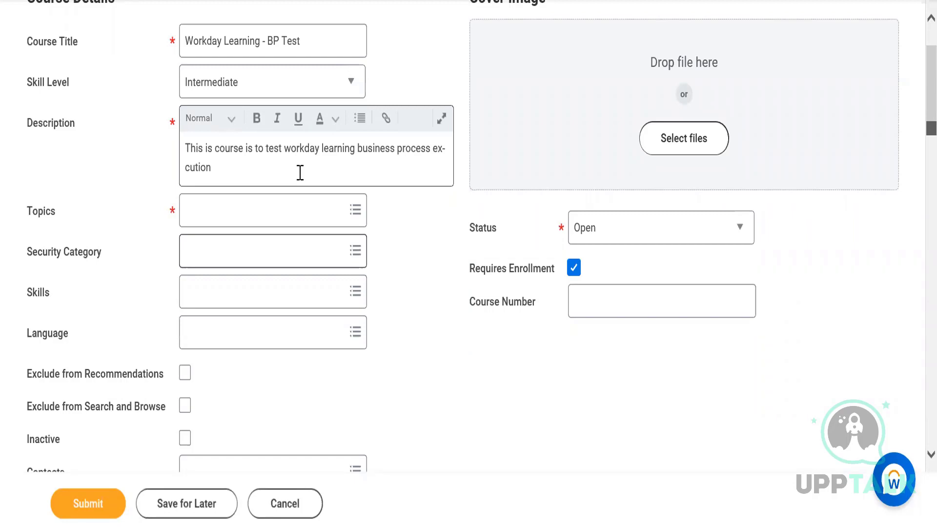
left_click(271, 211)
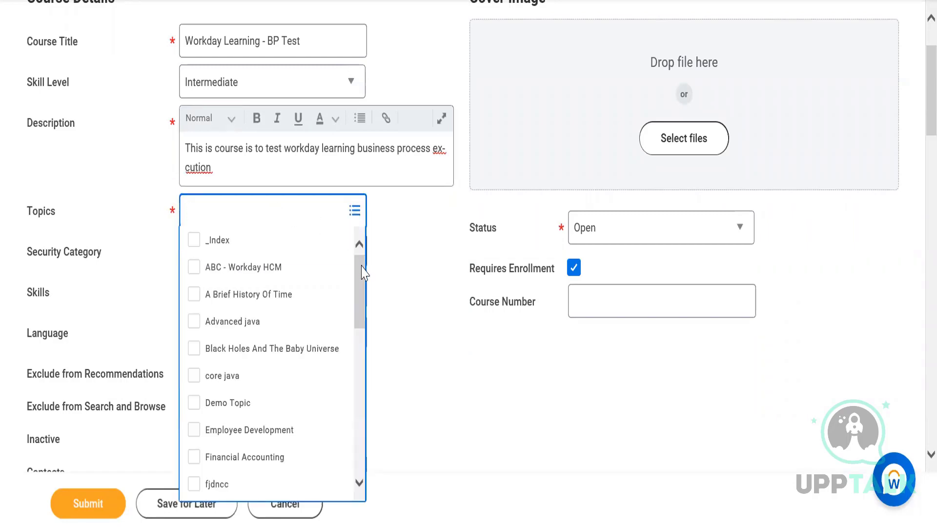
left_click_drag(362, 272, 351, 448)
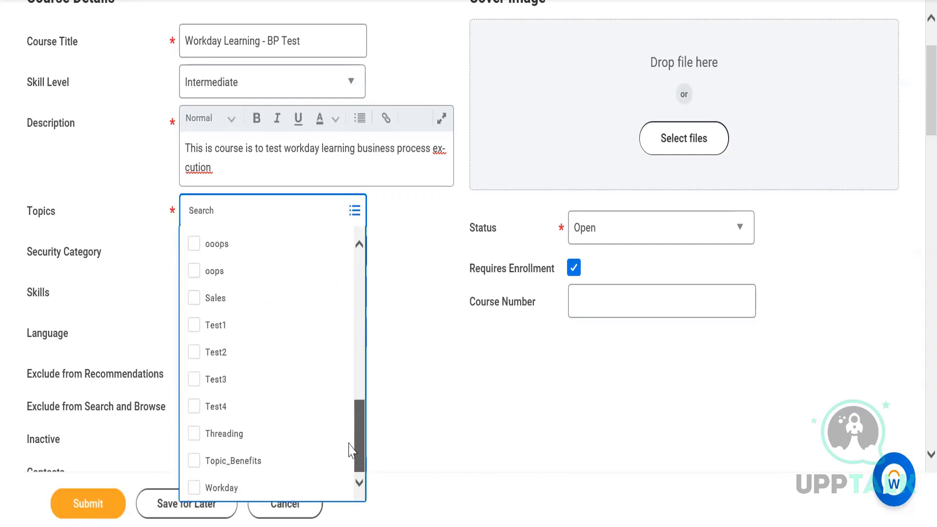
left_click(299, 488)
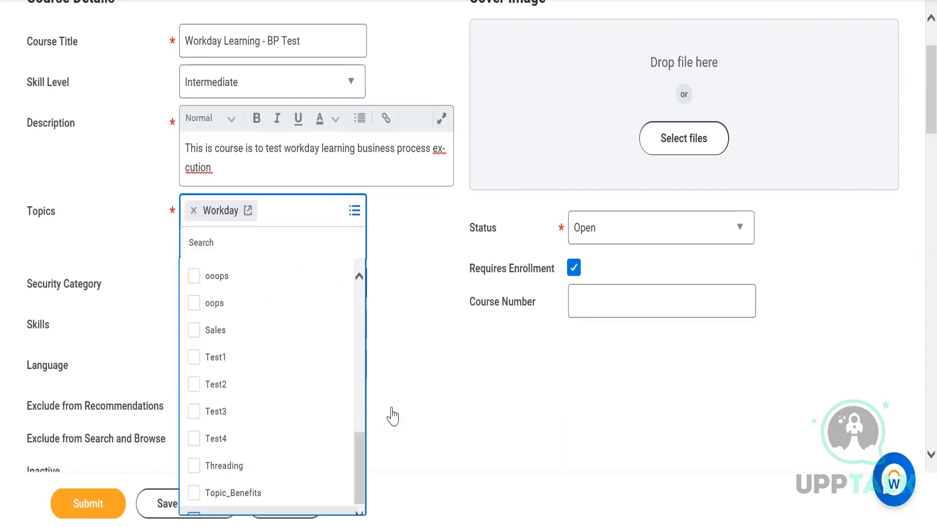
left_click(429, 359)
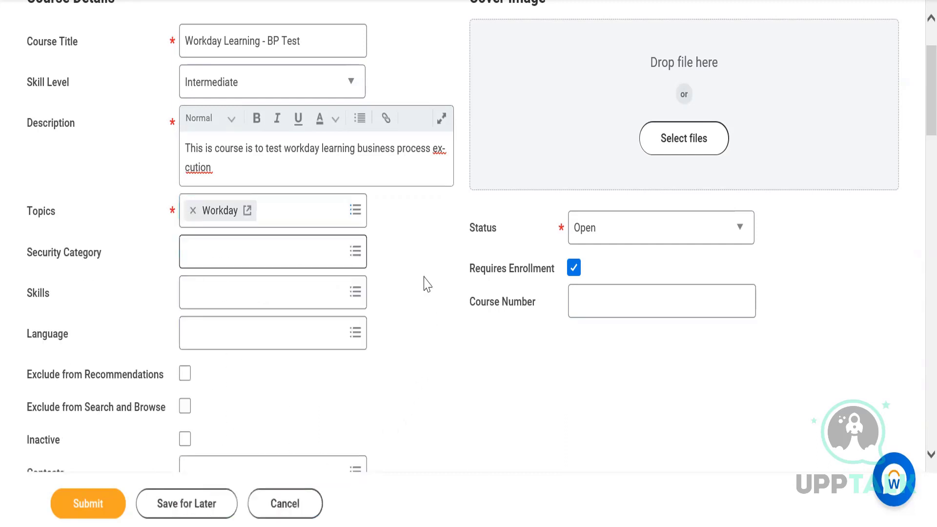
Examine the Security Category choices for the course without selecting one.
left_click(289, 252)
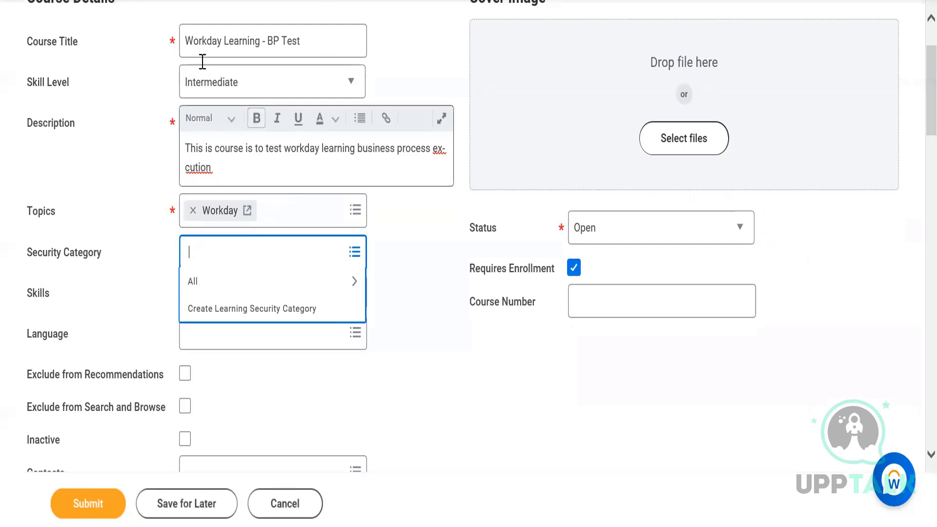
left_click(84, 317)
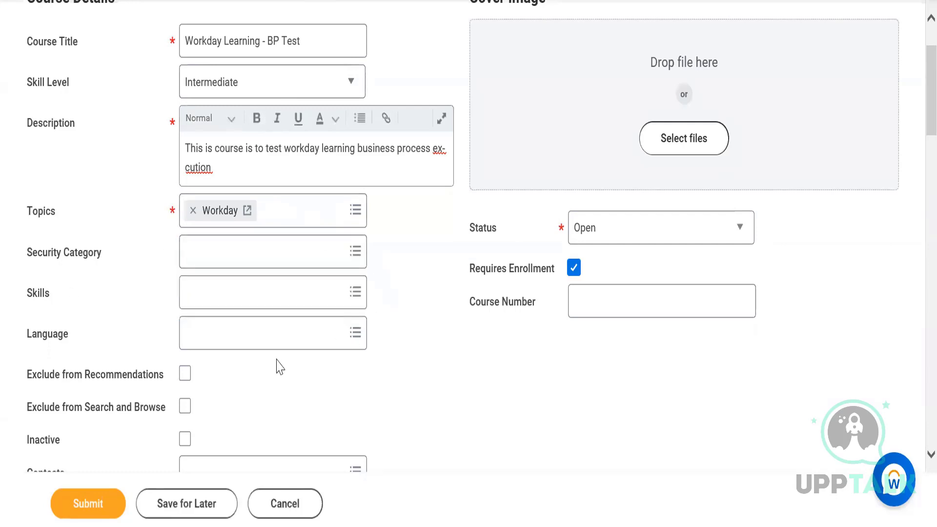
scroll(913, 116, "down", 2)
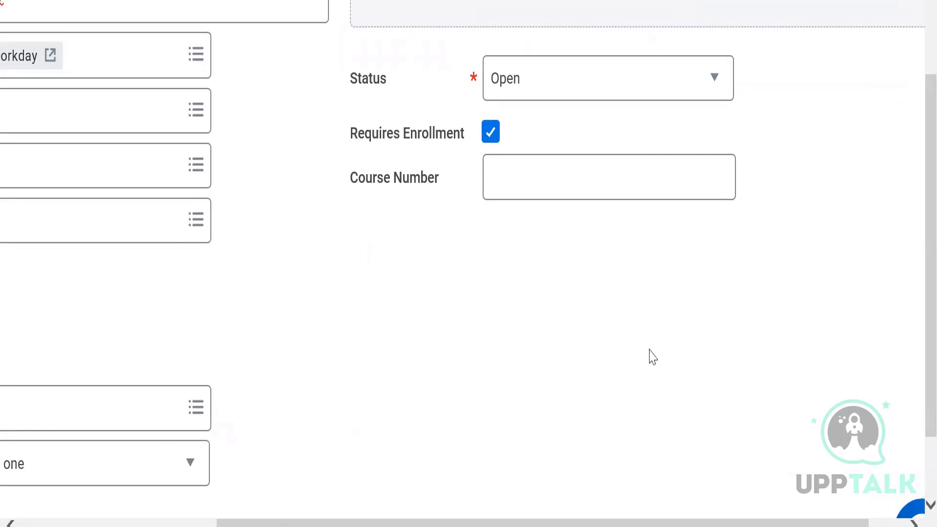
Duplicate the course creation page in another browser tab and start a second digital course there.
left_click_drag(276, 525, 83, 519)
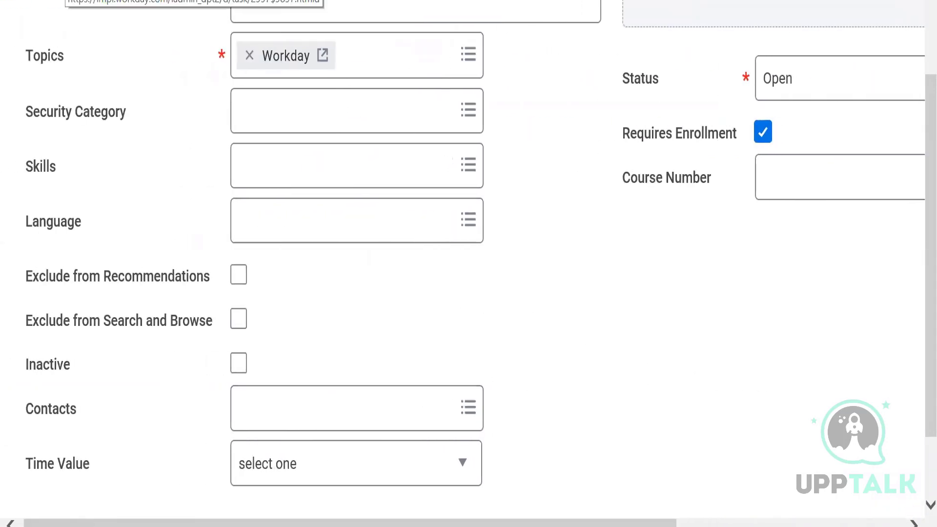
right_click(66, 1)
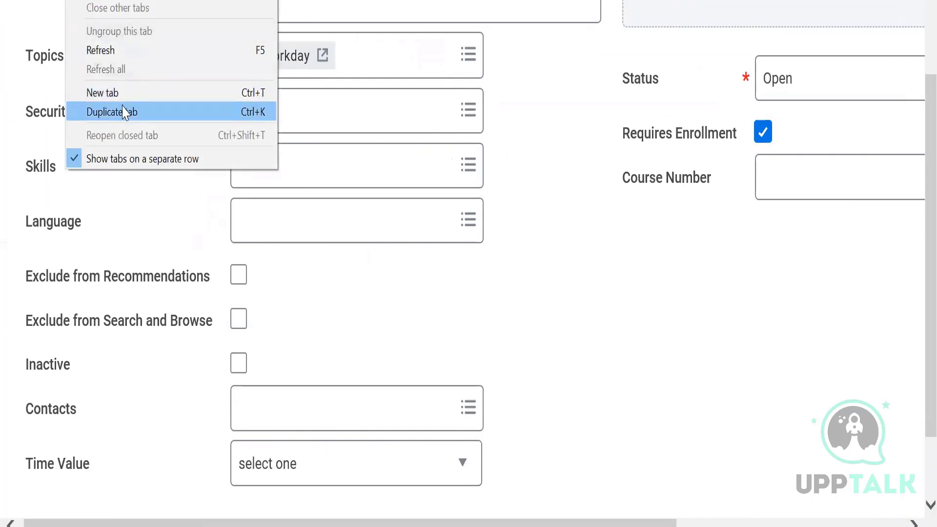
left_click(125, 112)
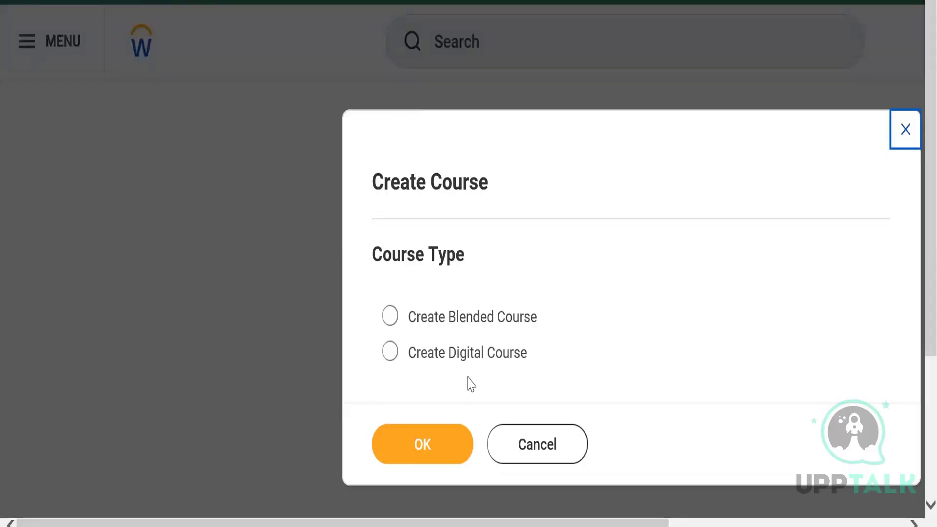
left_click(460, 360)
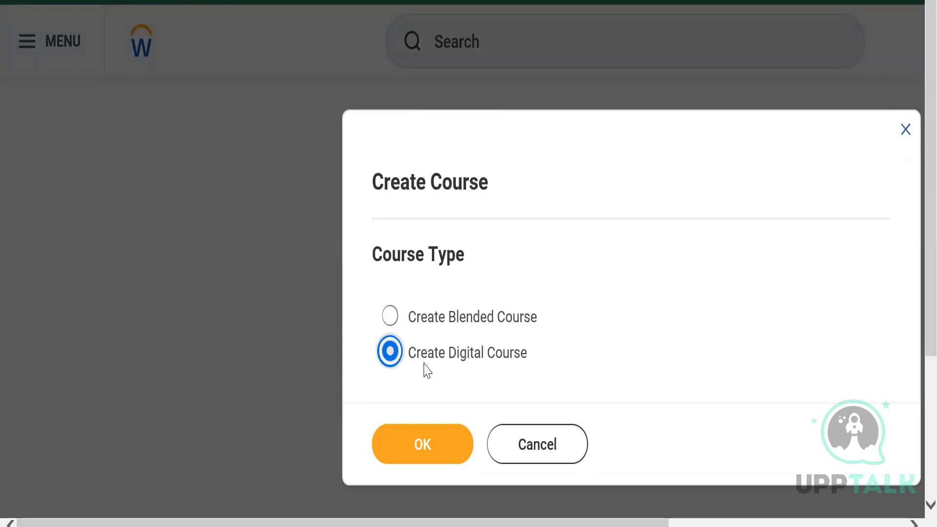
left_click(416, 437)
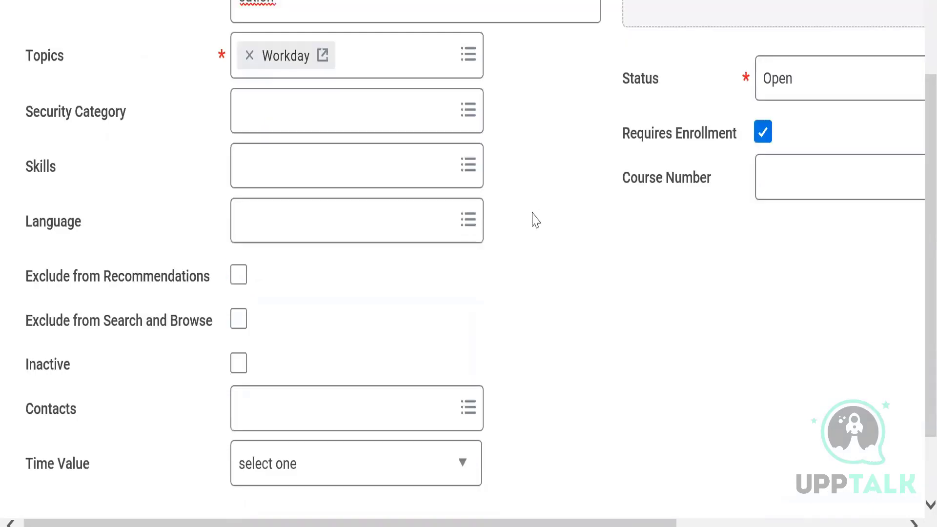
scroll(916, 244, "up", 2)
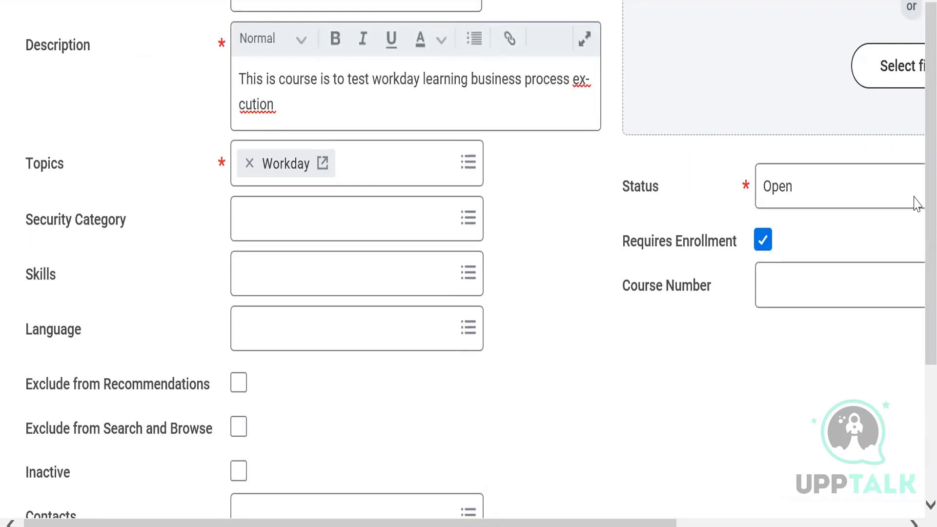
key("ctrl+minus")
key("ctrl+minus")
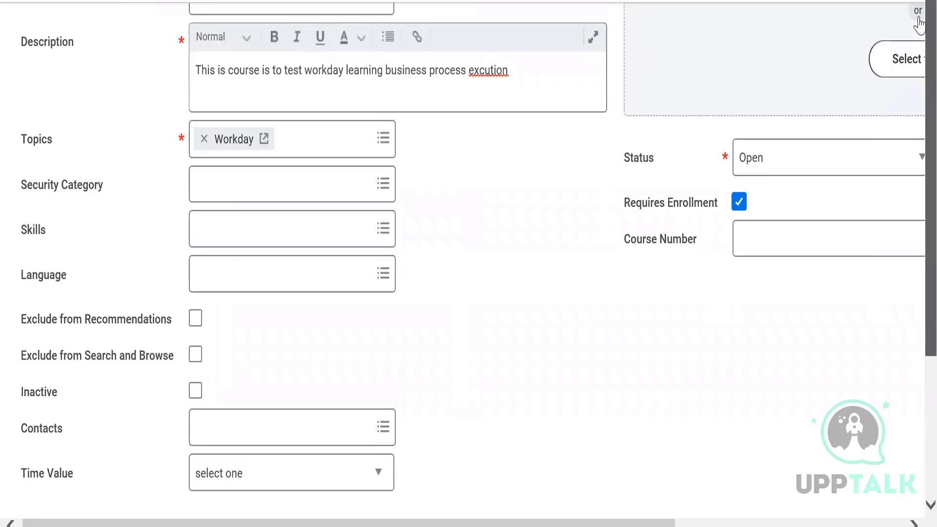
scroll(914, 109, "down", 5)
scroll(913, 293, "up", 5)
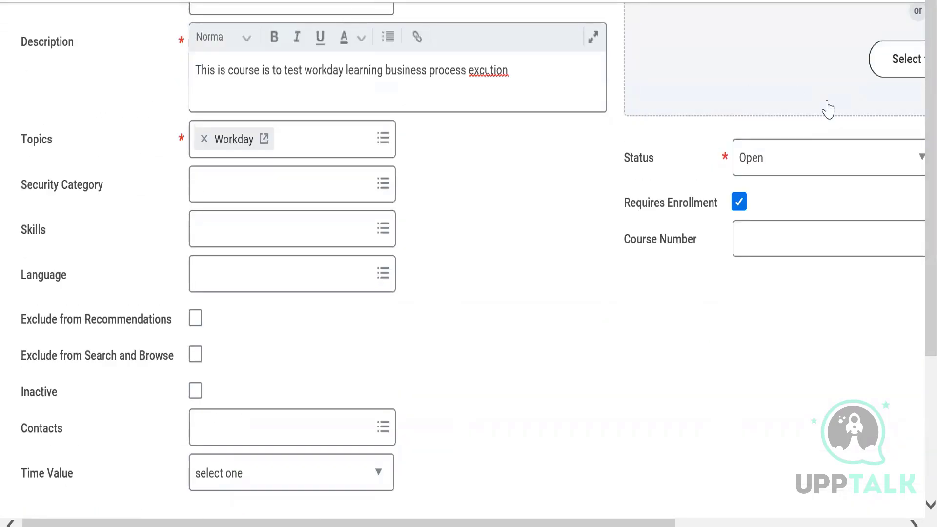
key("ctrl+minus")
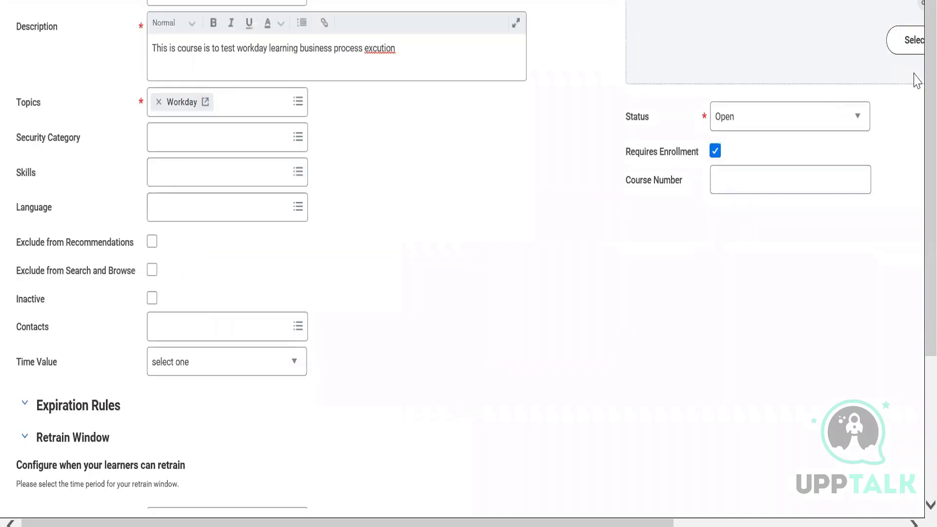
key("ctrl+minus")
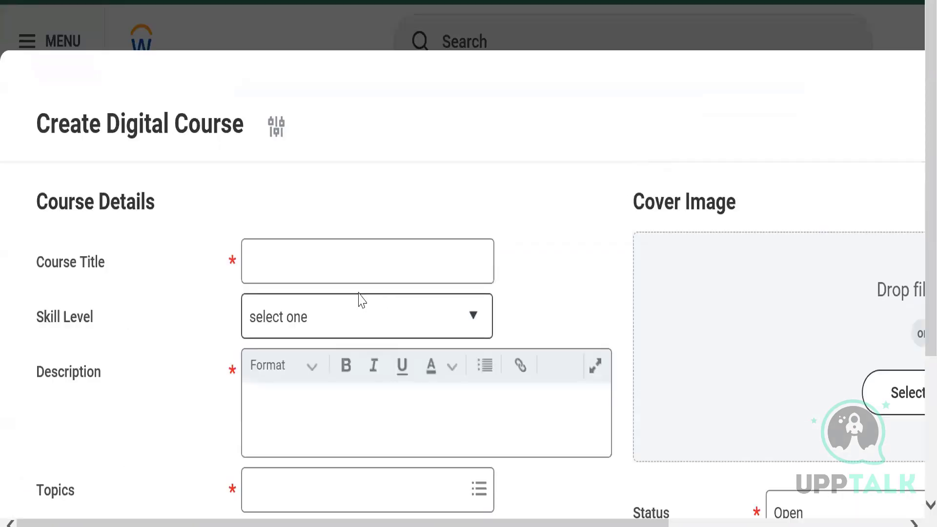
In the second course form, enter the title "Workday Learning - BP" and set the skill level to Intermediate.
left_click(346, 260)
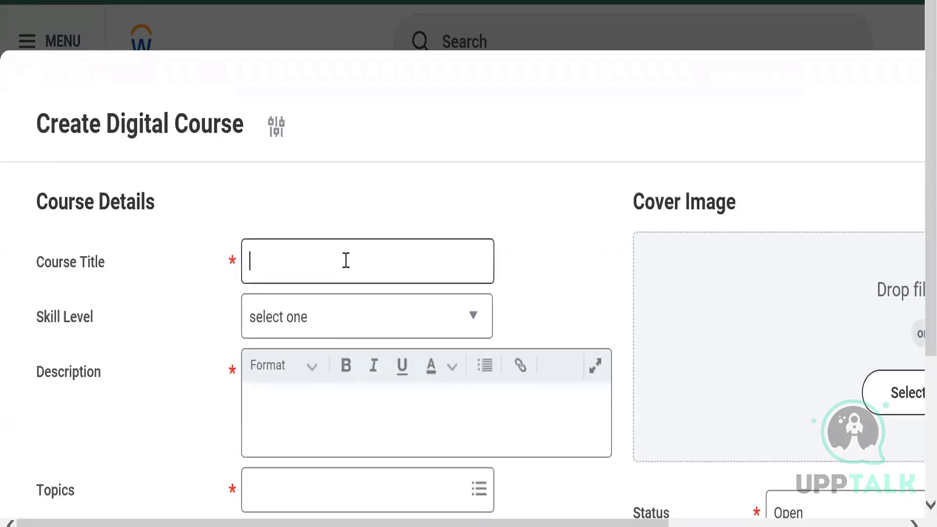
type("Workday ")
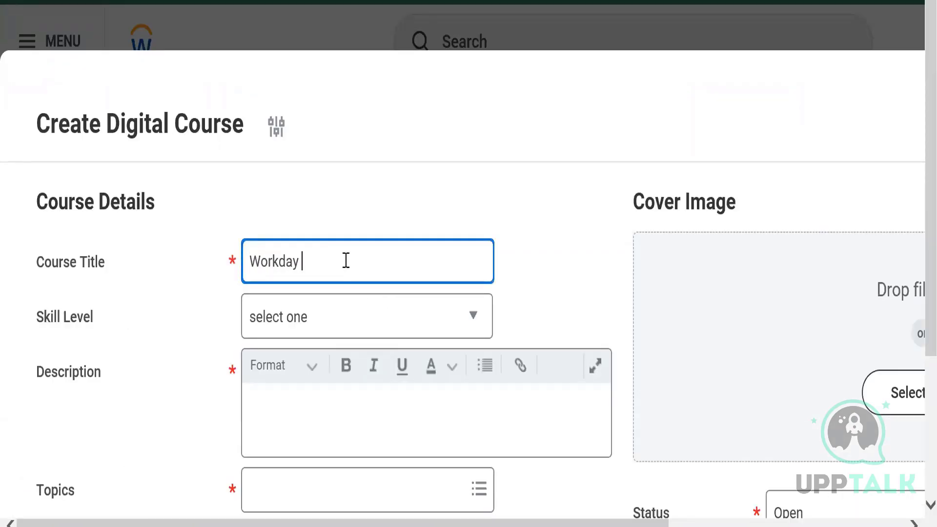
type("Learning ")
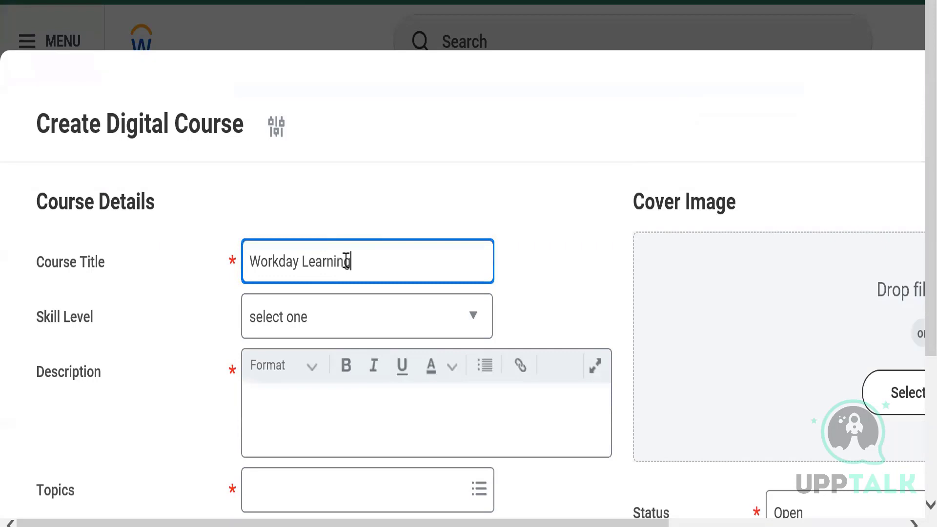
type("- T")
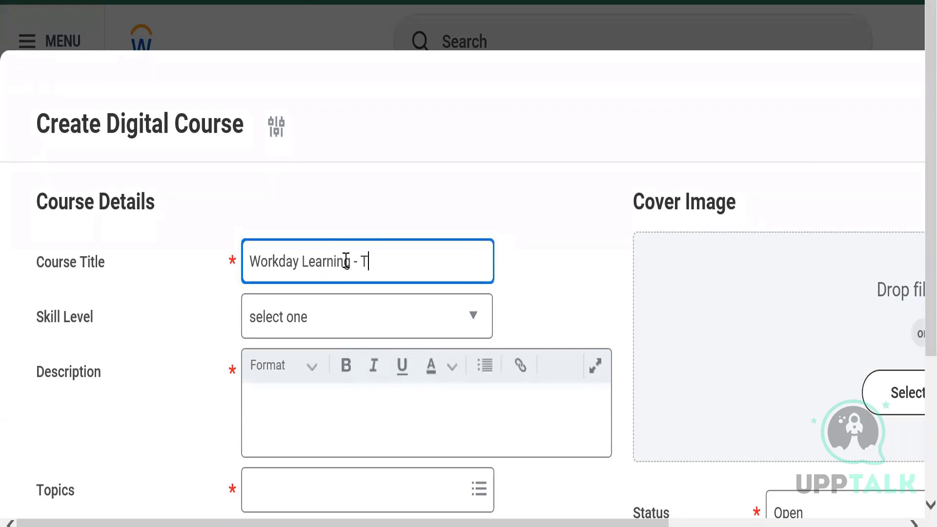
key("BackSpace")
type("BP")
scroll(915, 220, "down", 2)
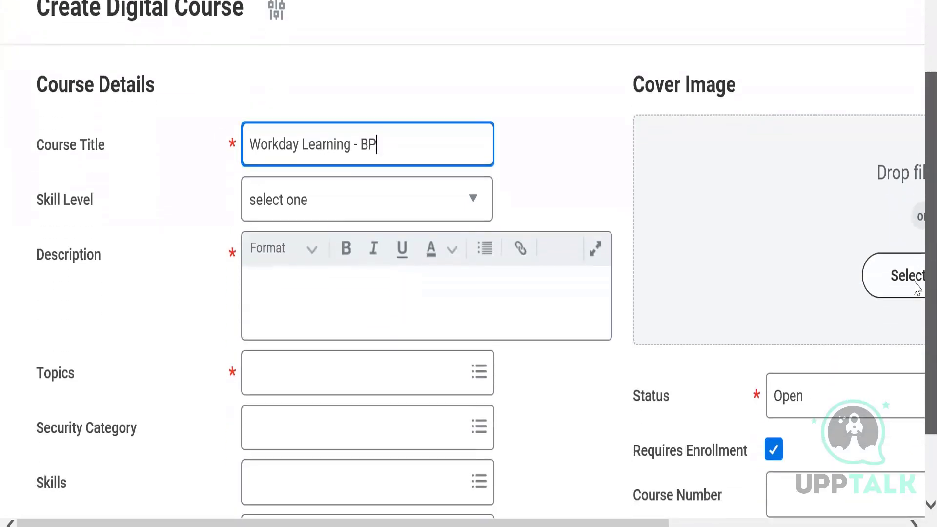
left_click(308, 203)
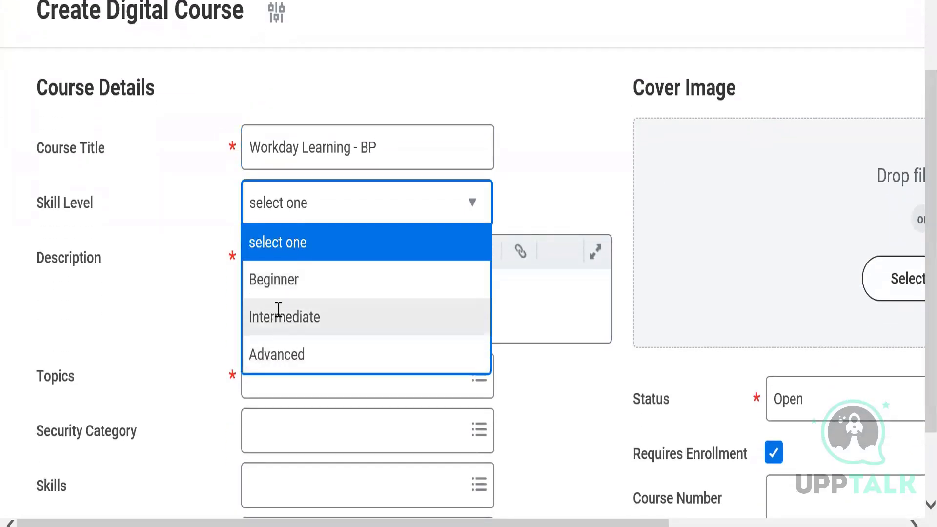
left_click(278, 312)
Enter the course description "This course is required for learning BP execution process".
left_click(343, 306)
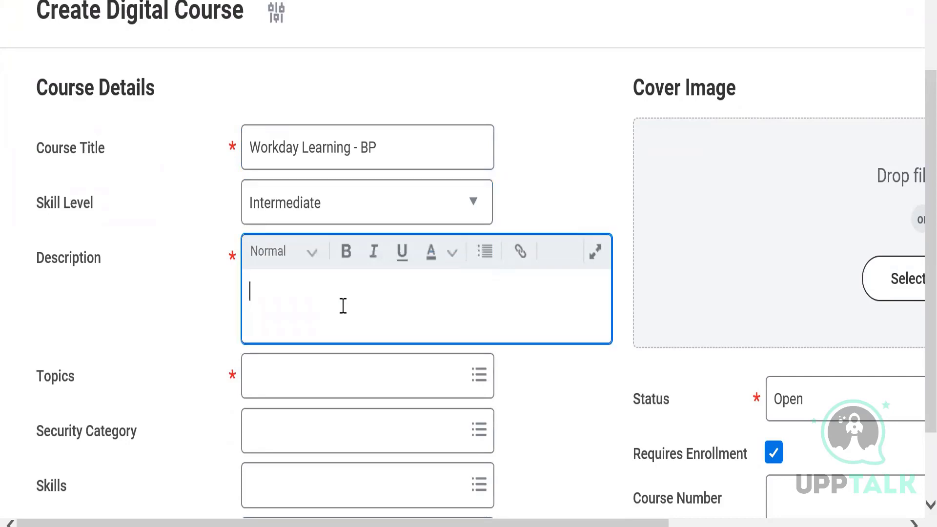
type("This course ")
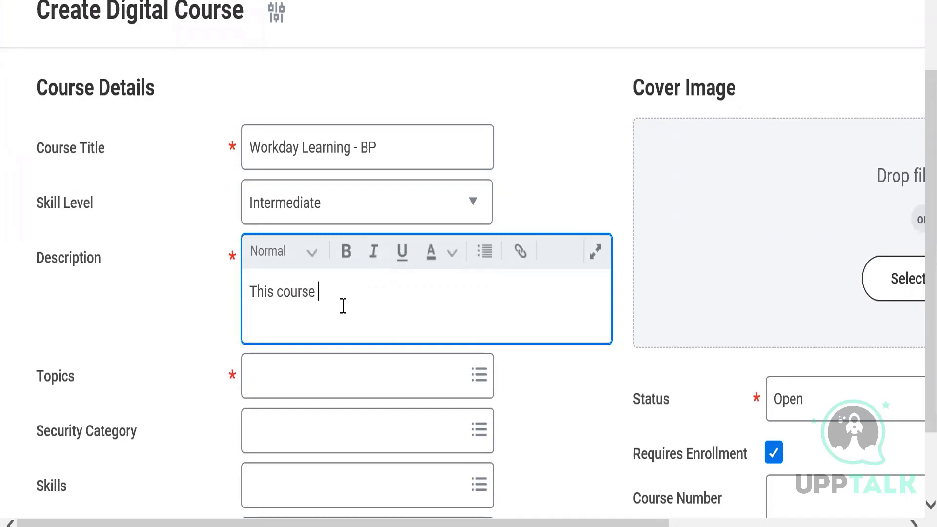
type("is required l")
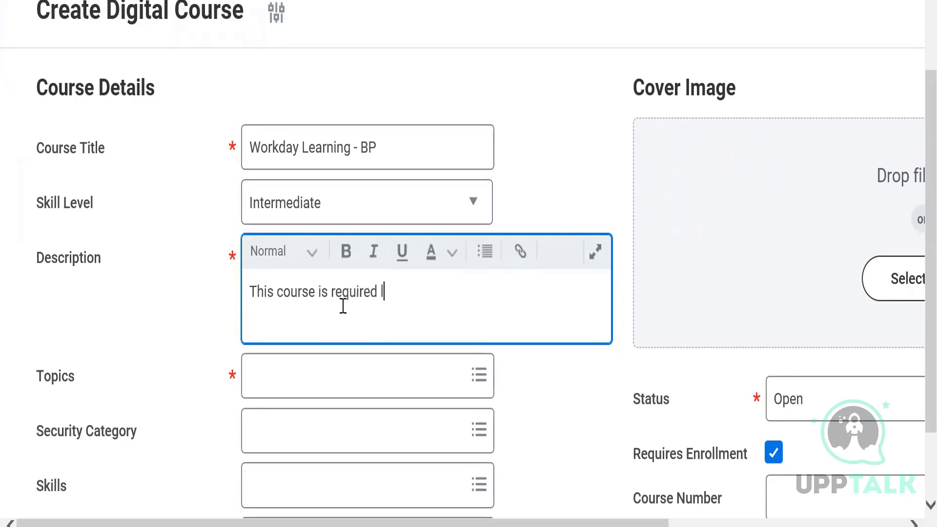
type("rning")
left_click(382, 292)
type("for")
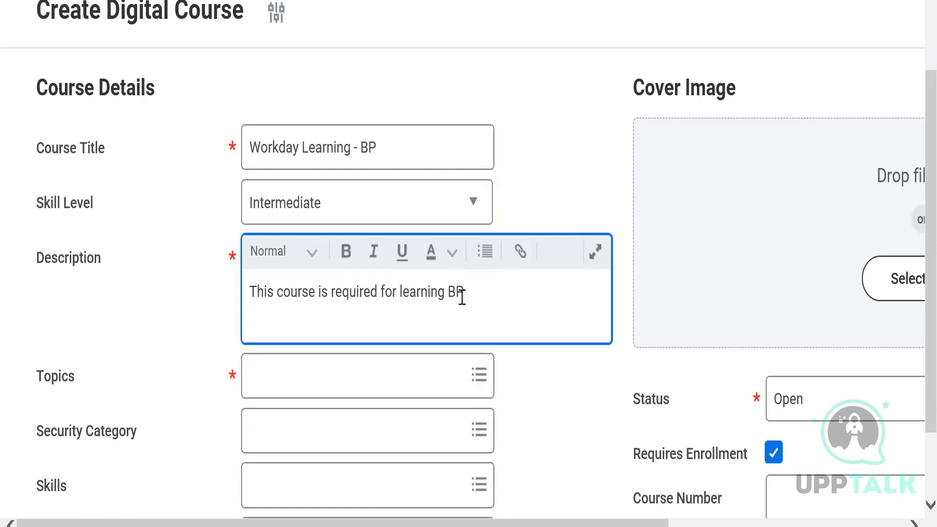
type("xecution process")
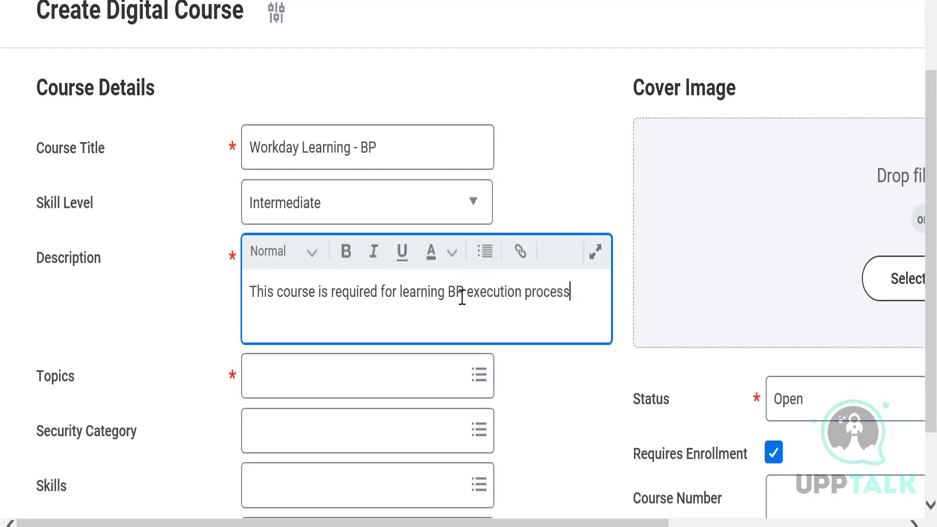
Search the course topics for Workday and assign the Workday topic to the course.
left_click(381, 365)
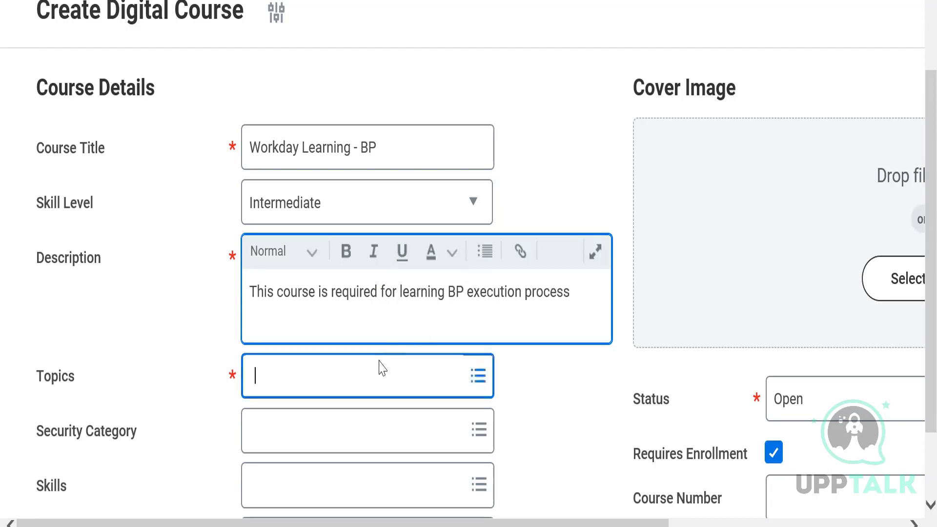
type("W")
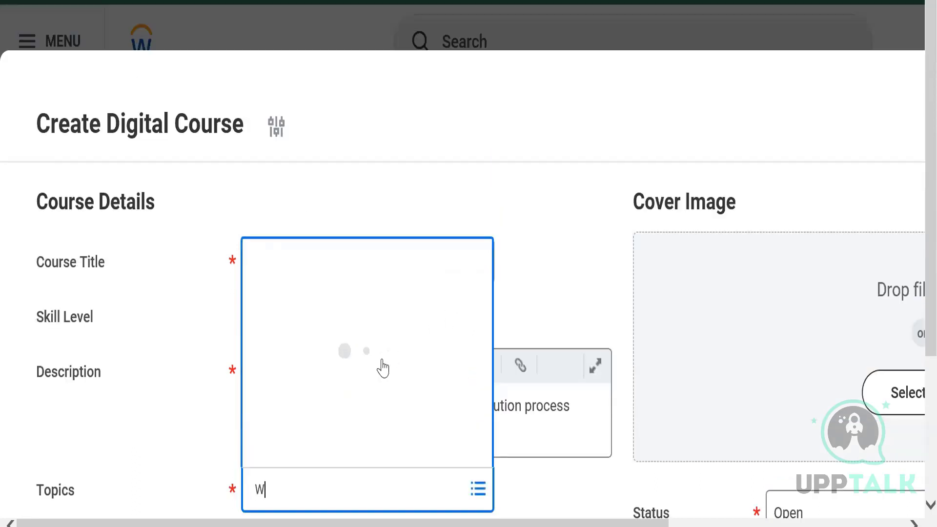
type("orkday")
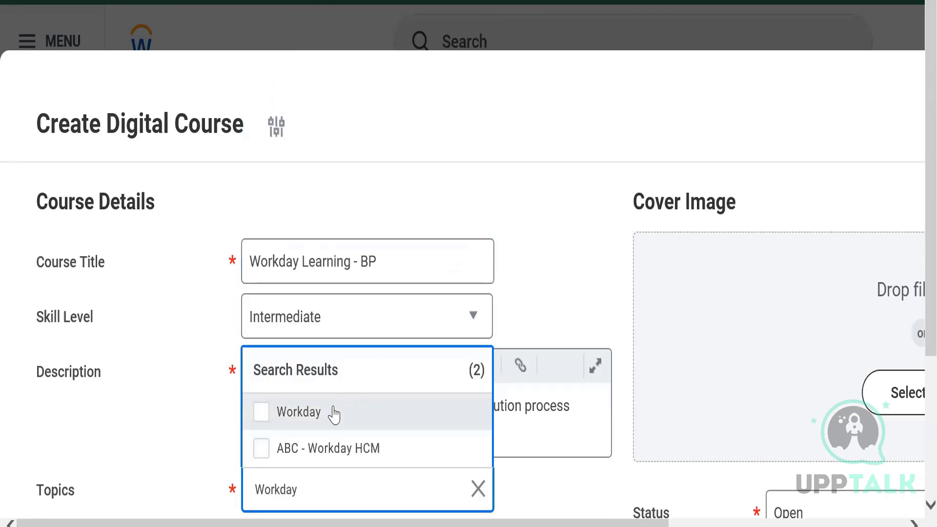
left_click(334, 413)
left_click(916, 196)
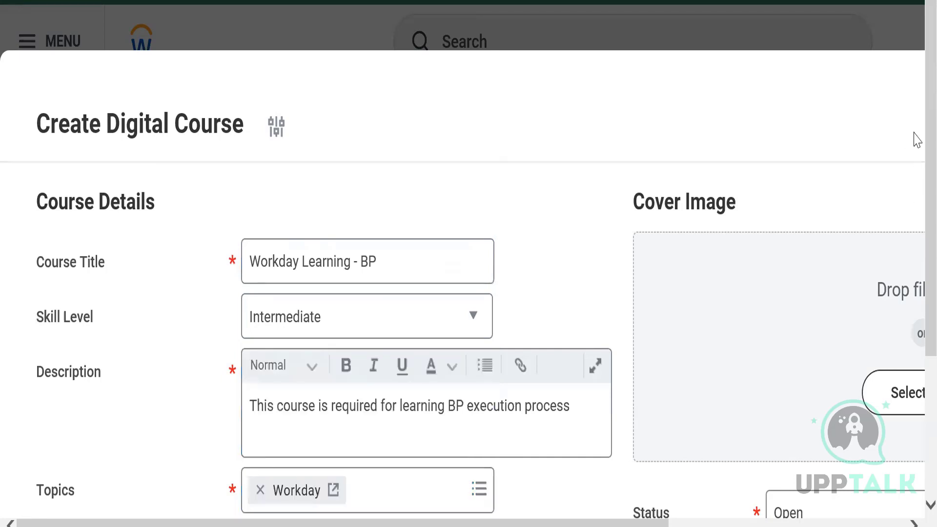
Examine the course form's Status, Requires Enrollment and Course Number settings without changing them.
scroll(917, 113, "down", 3)
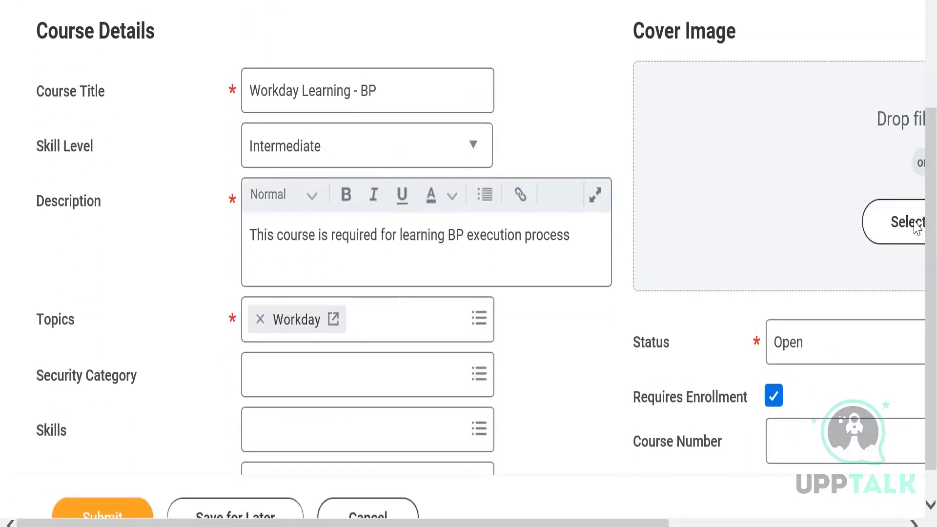
key("ctrl+minus")
key("ctrl+minus")
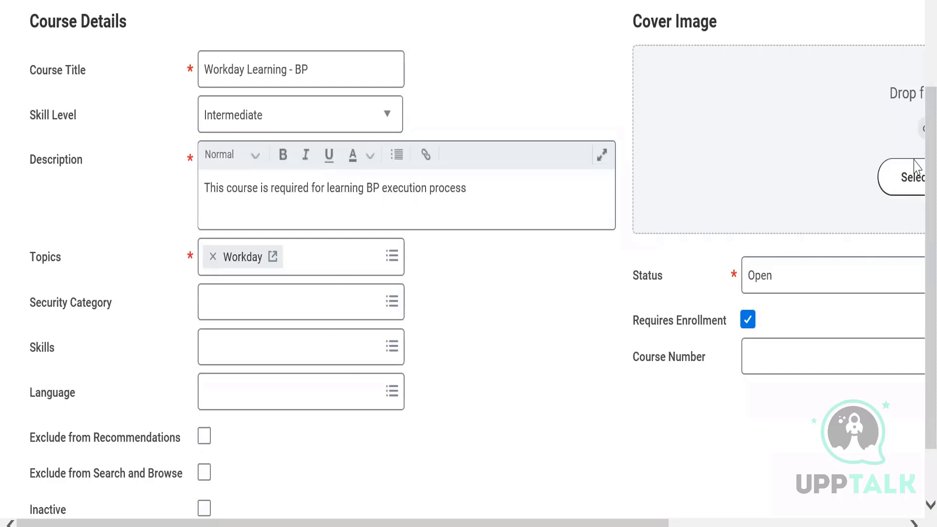
scroll(914, 166, "down", 1)
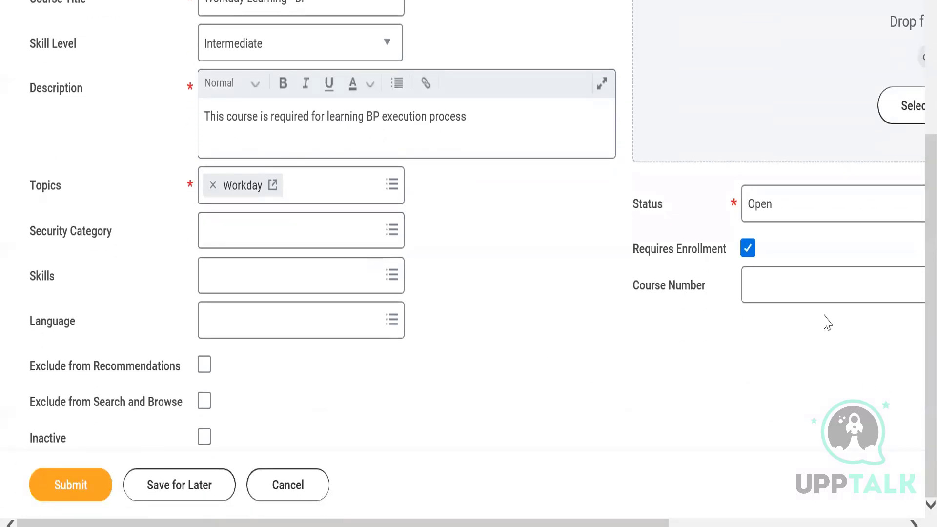
left_click_drag(642, 523, 785, 520)
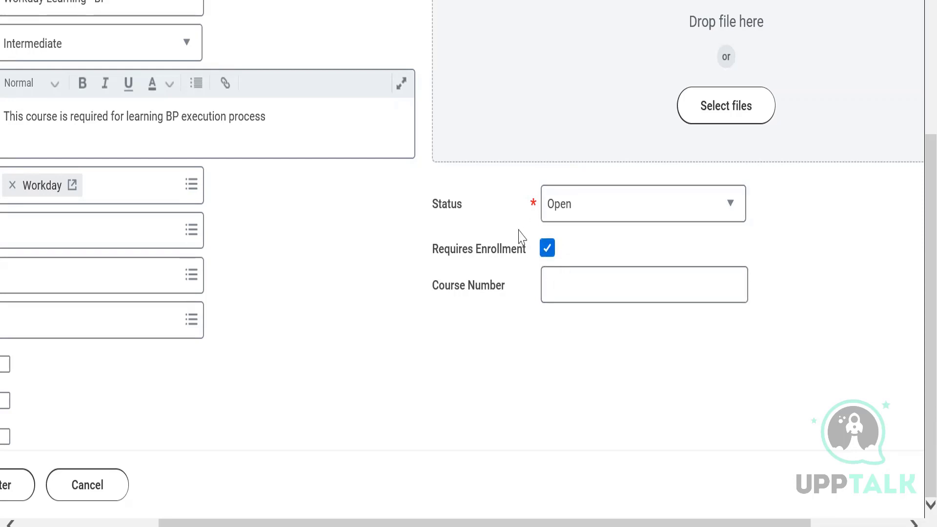
left_click_drag(299, 522, 158, 508)
left_click_drag(925, 175, 915, 256)
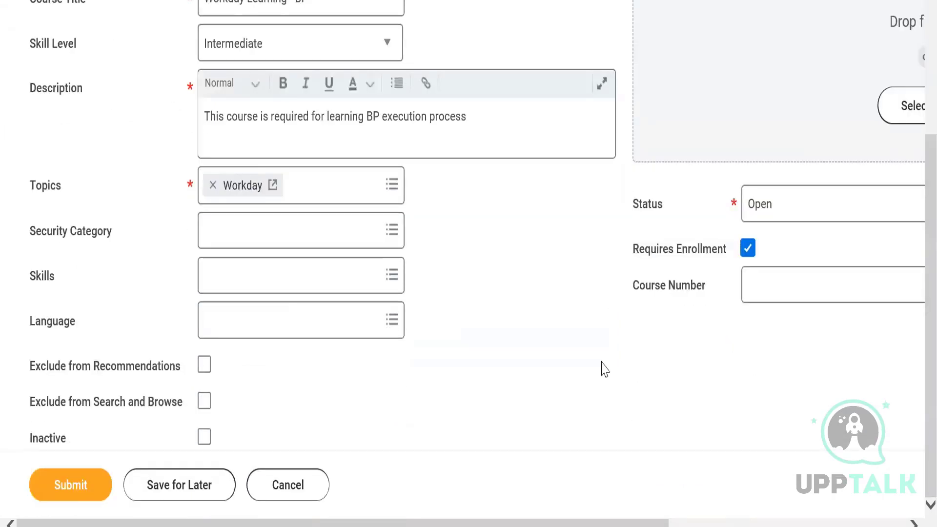
Set the course's time value to Hours and its total duration to 1.
scroll(916, 324, "up", 3)
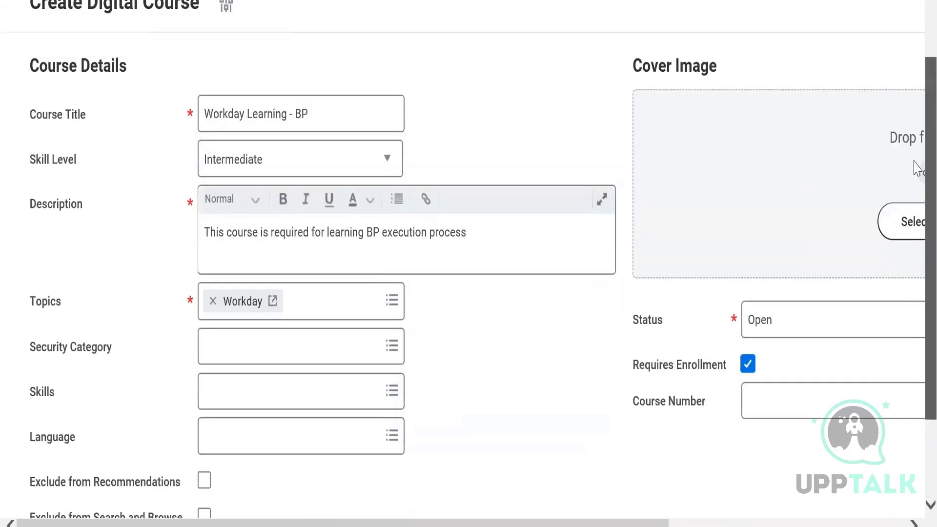
scroll(912, 168, "down", 1)
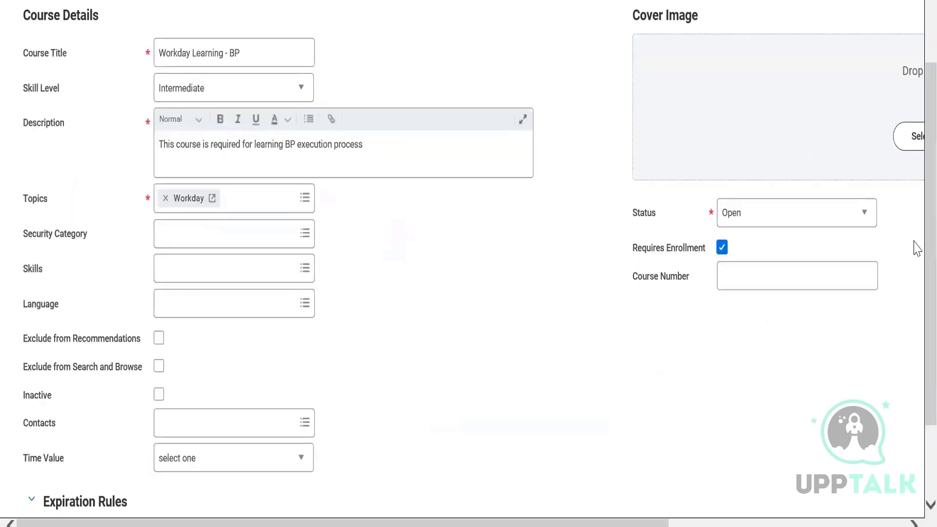
scroll(916, 379, "down", 2)
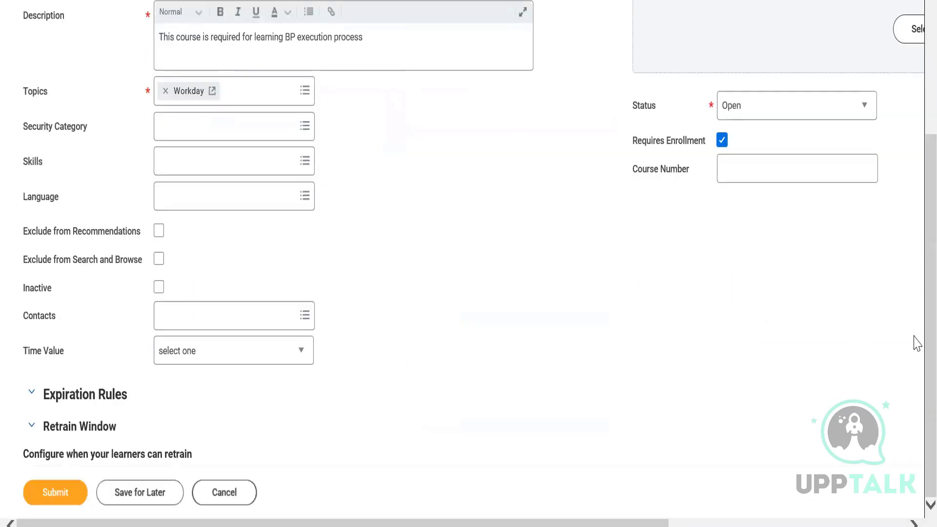
scroll(917, 341, "up", 4)
scroll(914, 299, "down", 4)
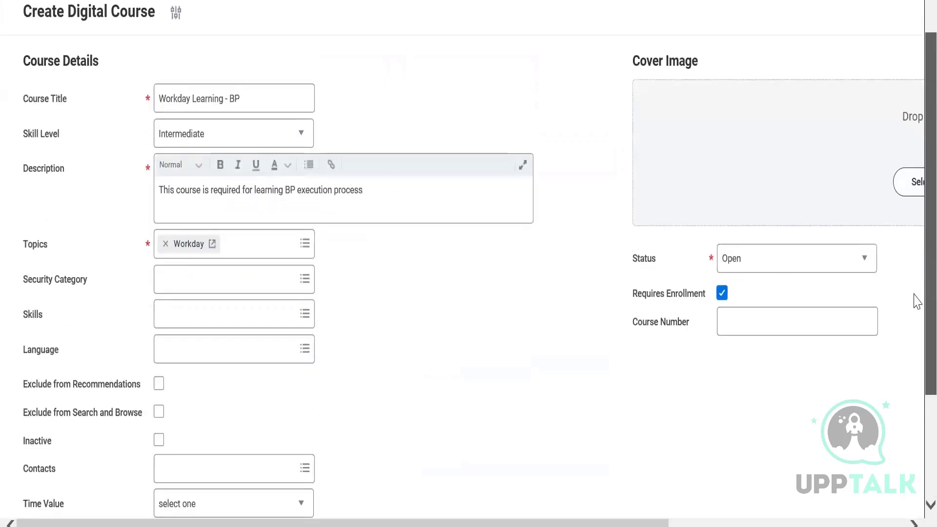
left_click(195, 357)
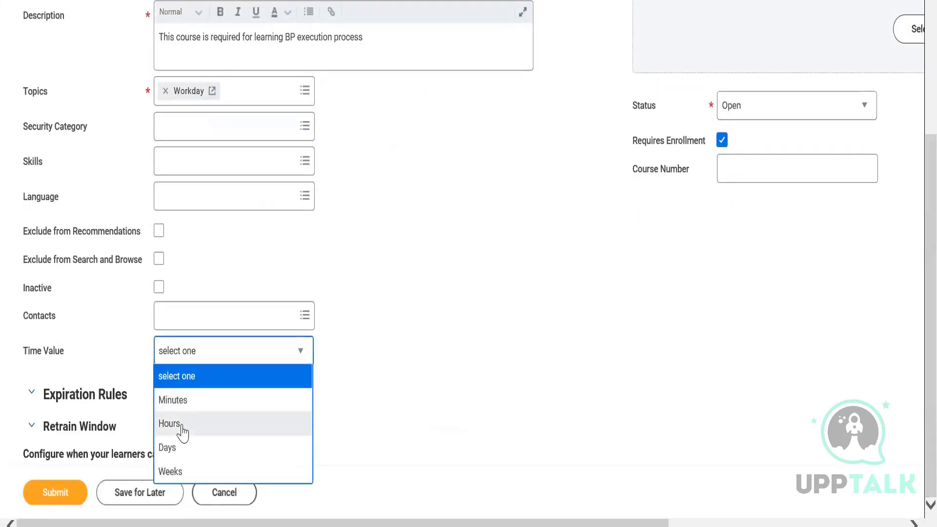
left_click(182, 432)
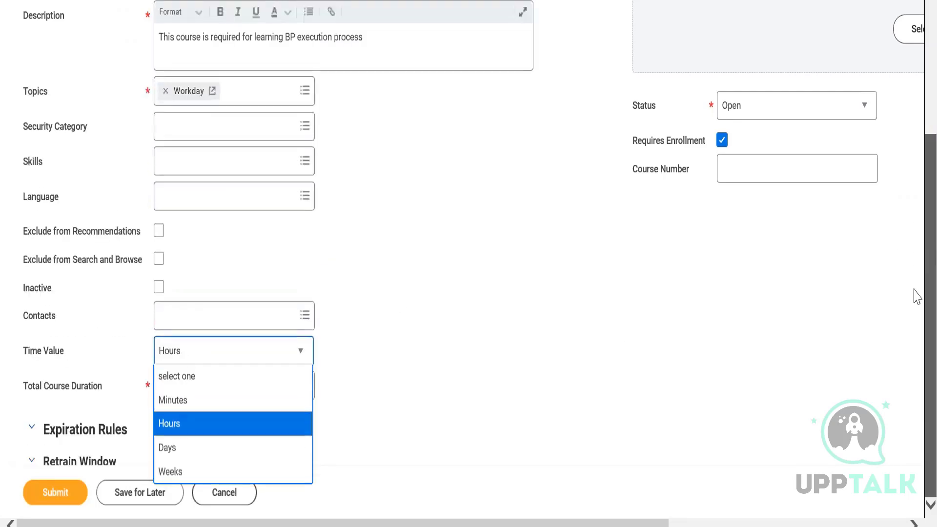
left_click(259, 432)
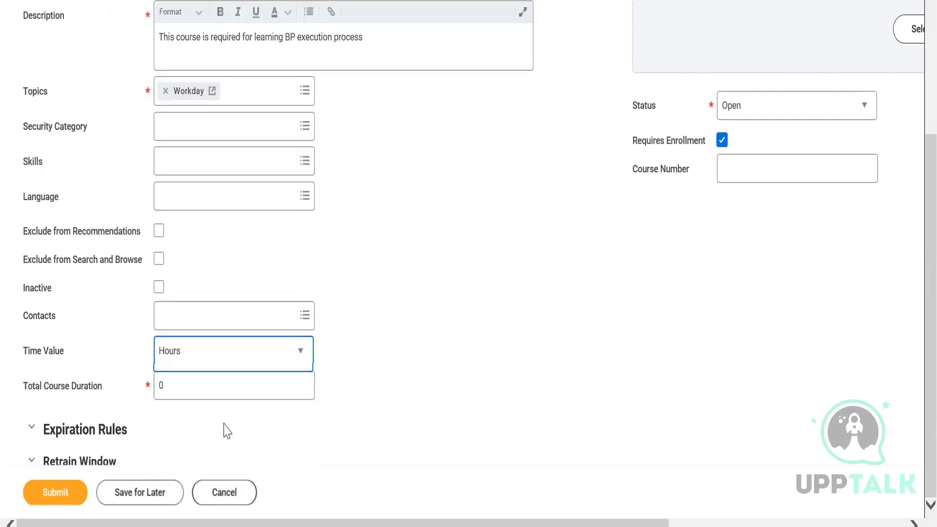
left_click(189, 391)
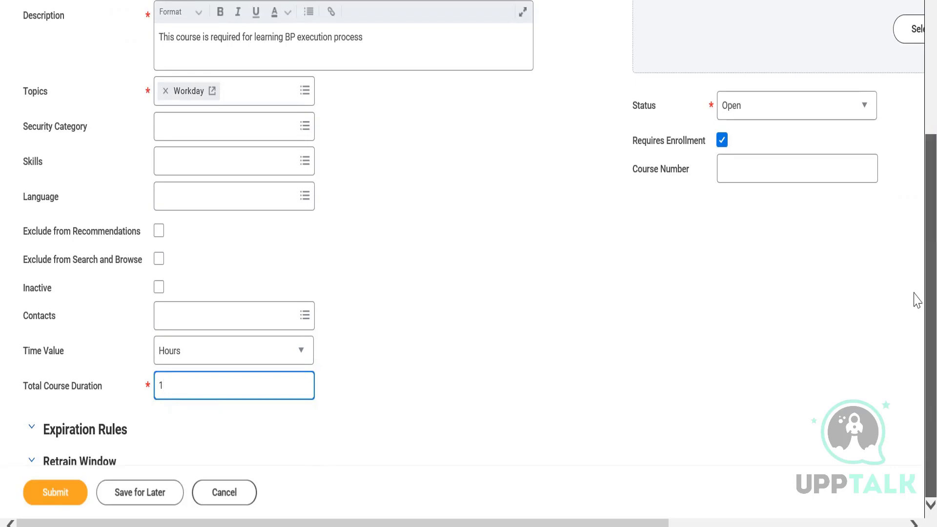
Examine the expiration rules, units and competencies sections of the course form down to the start of the Cost section.
scroll(916, 93, "up", 3)
scroll(916, 93, "up", 2)
scroll(912, 195, "down", 5)
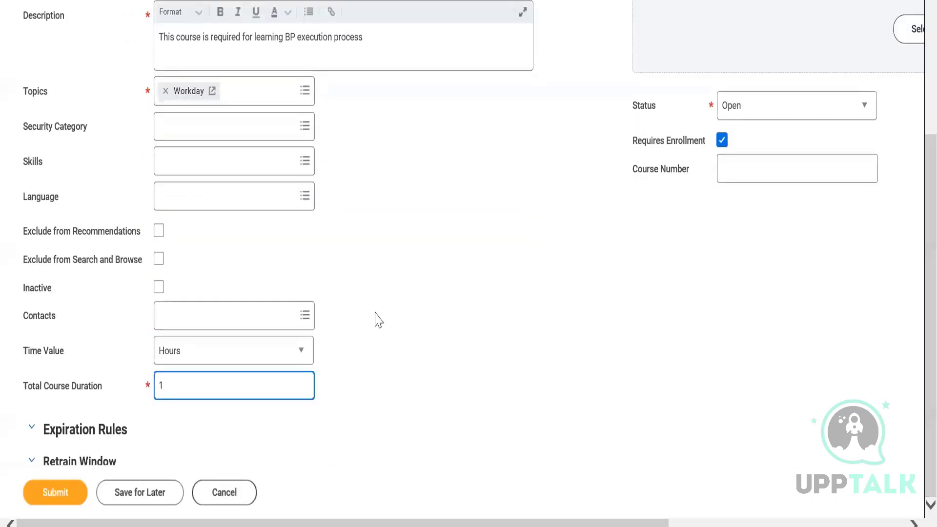
left_click(31, 428)
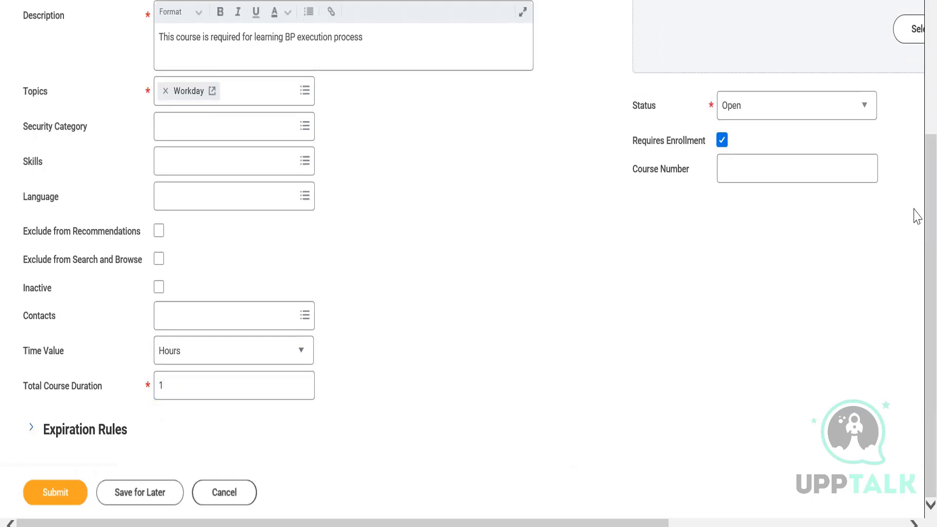
left_click(78, 431)
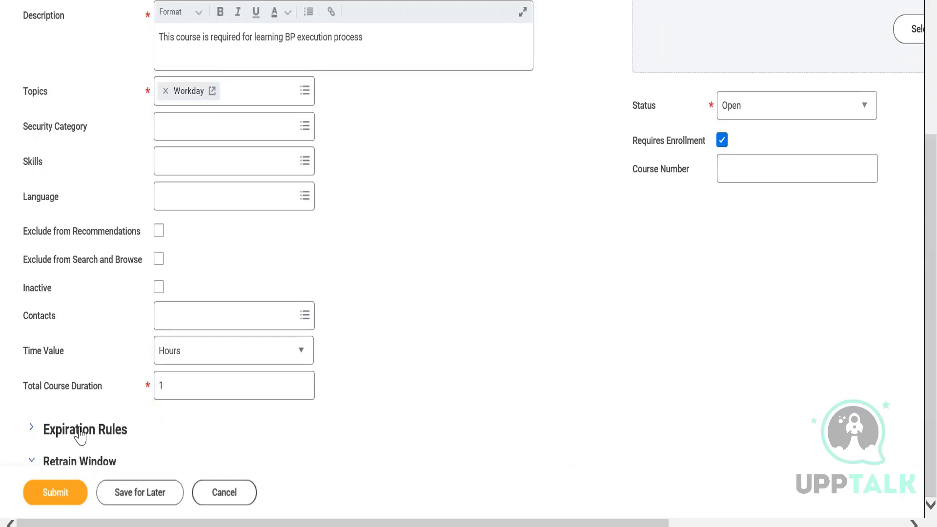
scroll(915, 195, "up", 5)
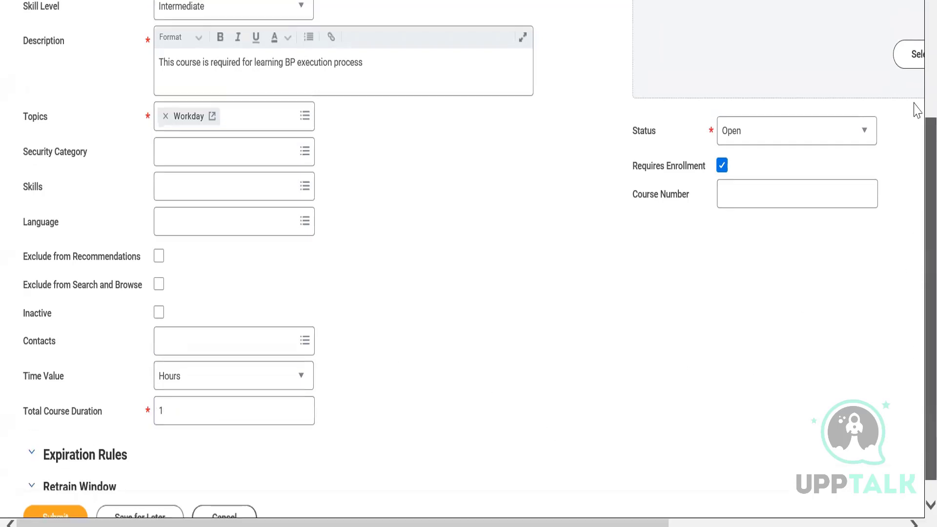
scroll(916, 156, "down", 5)
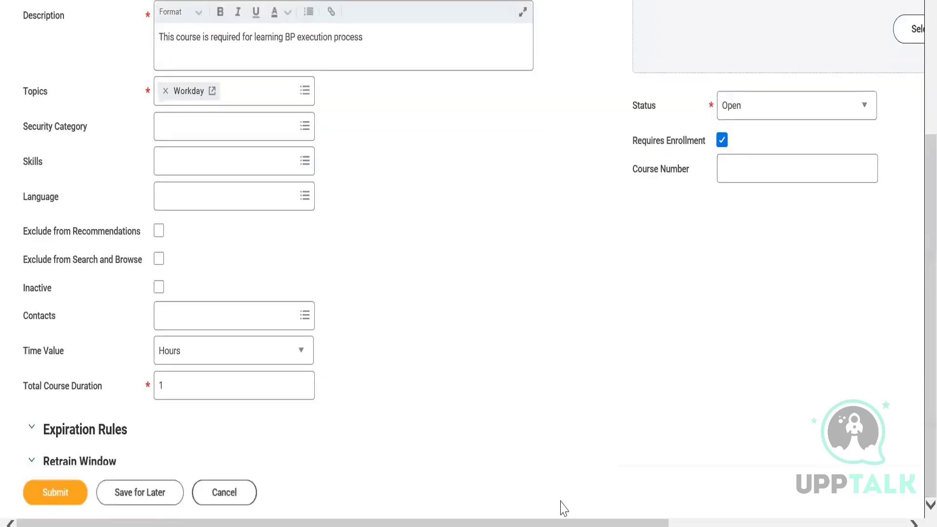
scroll(914, 520, "right", 7)
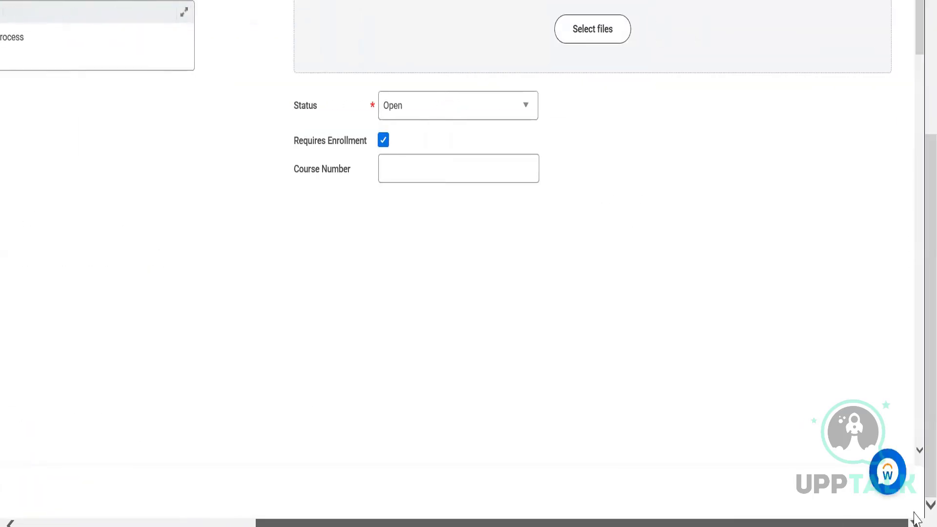
scroll(914, 67, "down", 10)
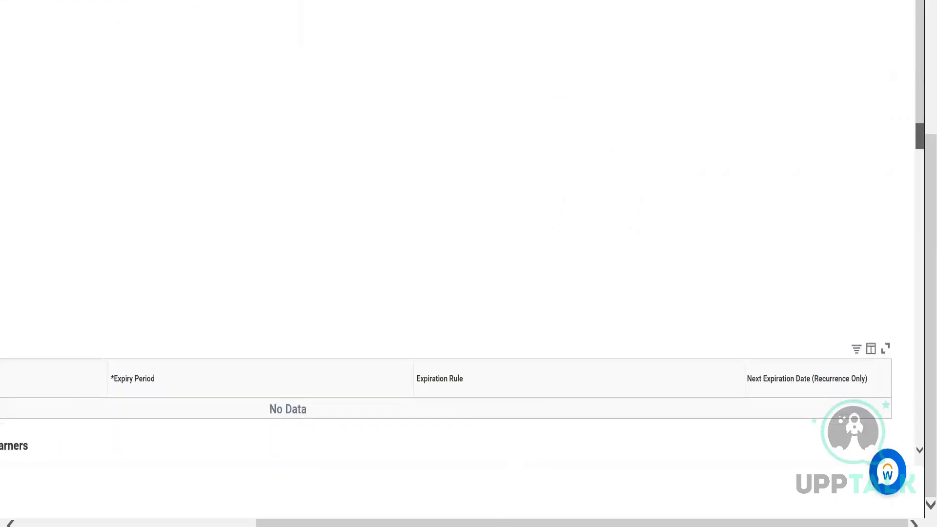
left_click(916, 137)
left_click_drag(914, 132, 914, 254)
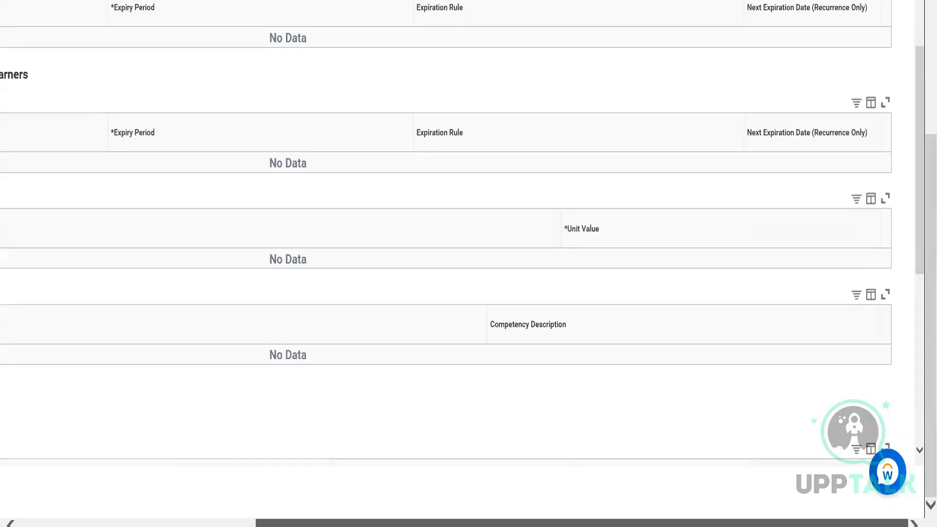
left_click_drag(300, 523, 162, 523)
left_click_drag(162, 488, 117, 480)
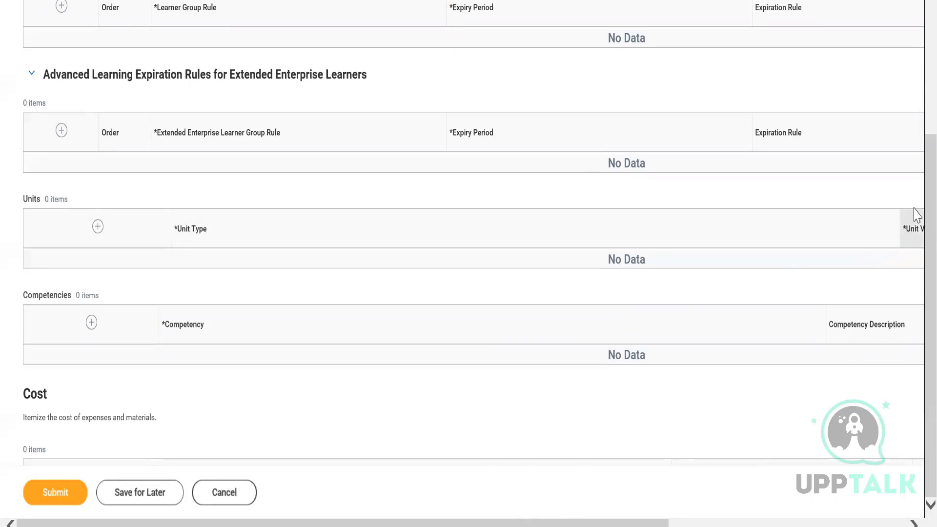
Try Duration as the expiry period of the default expiration rule, and reset the expiry period to no selection.
scroll(916, 159, "up", 2)
scroll(916, 158, "up", 5)
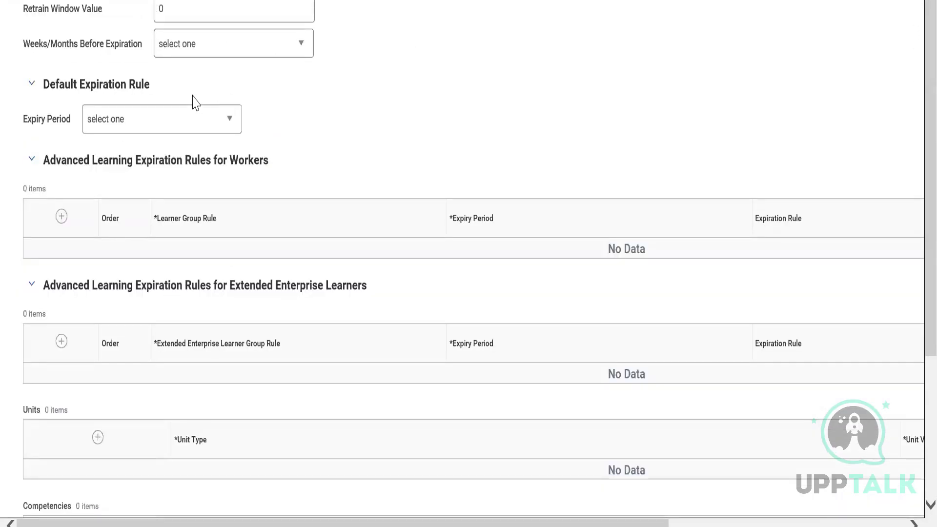
left_click(160, 130)
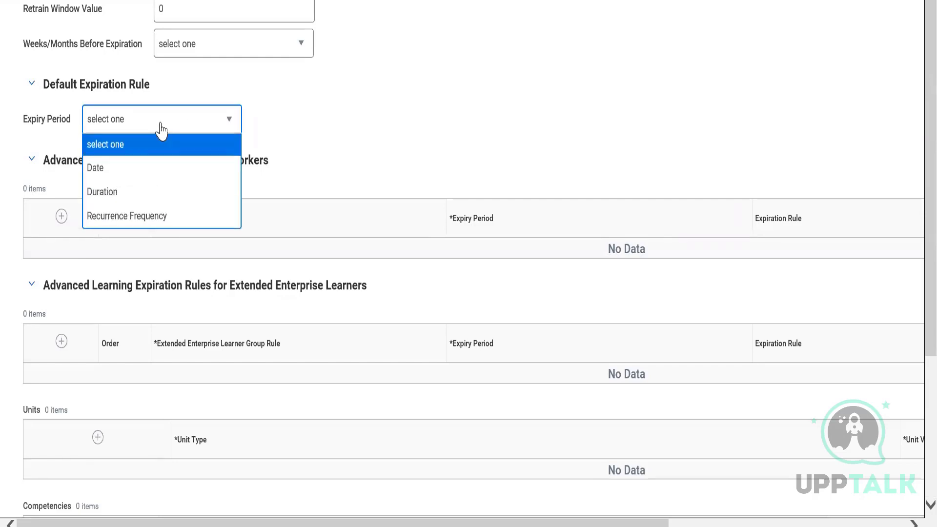
left_click(117, 190)
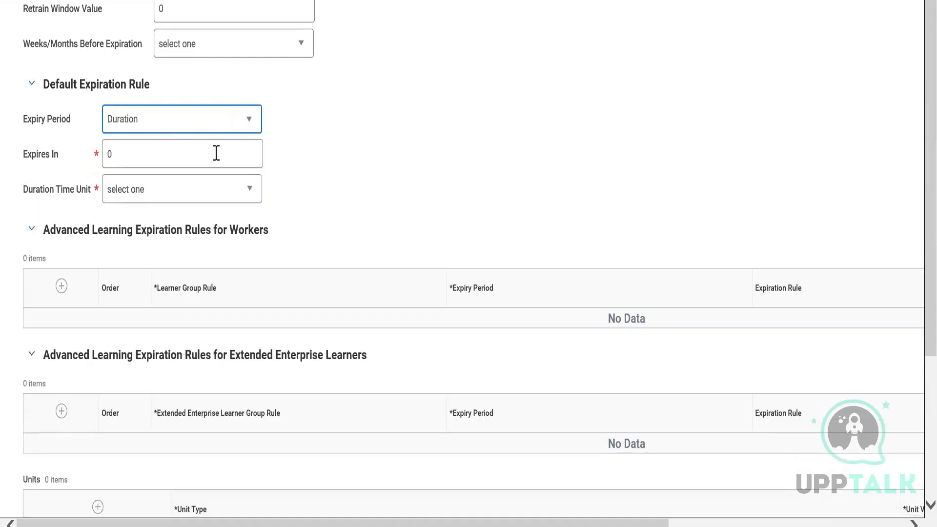
left_click(186, 126)
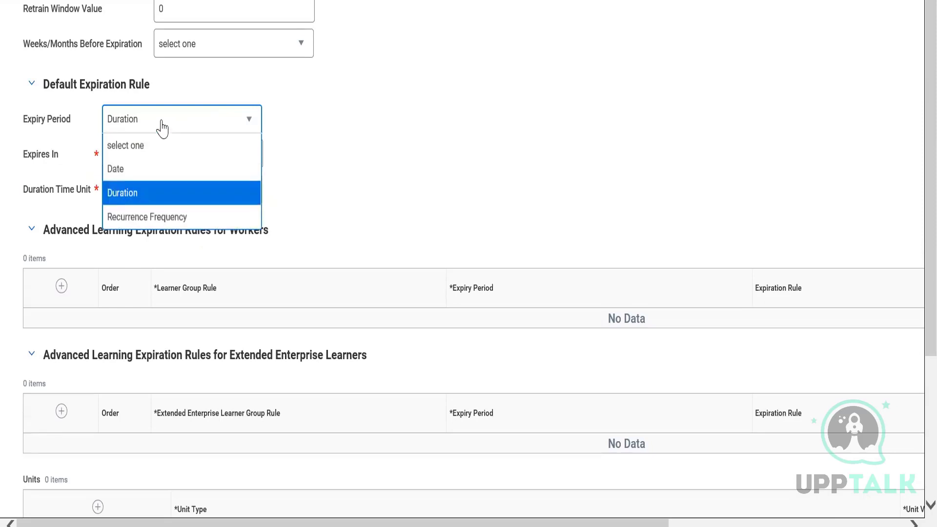
left_click(144, 146)
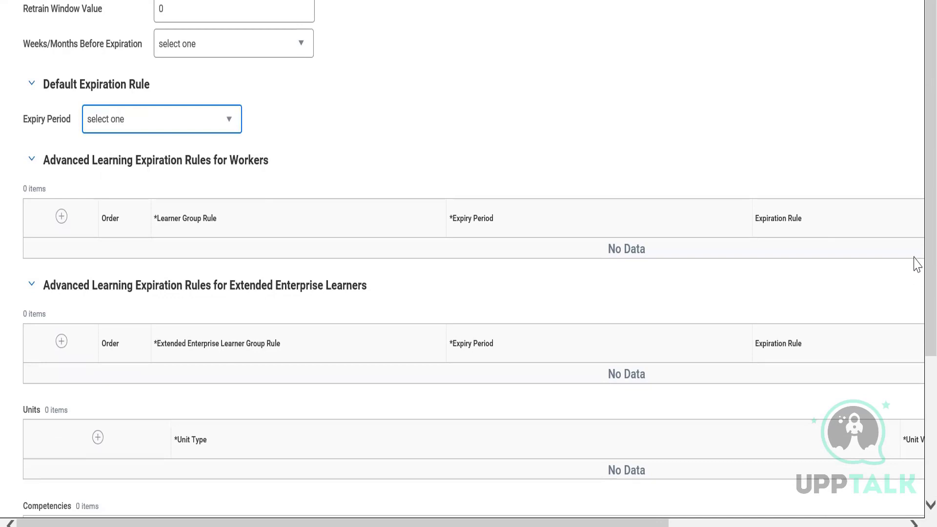
Examine the Cost and Pricing sections of the course form, including their far columns, down to Lesson Details.
scroll(917, 427, "down", 3)
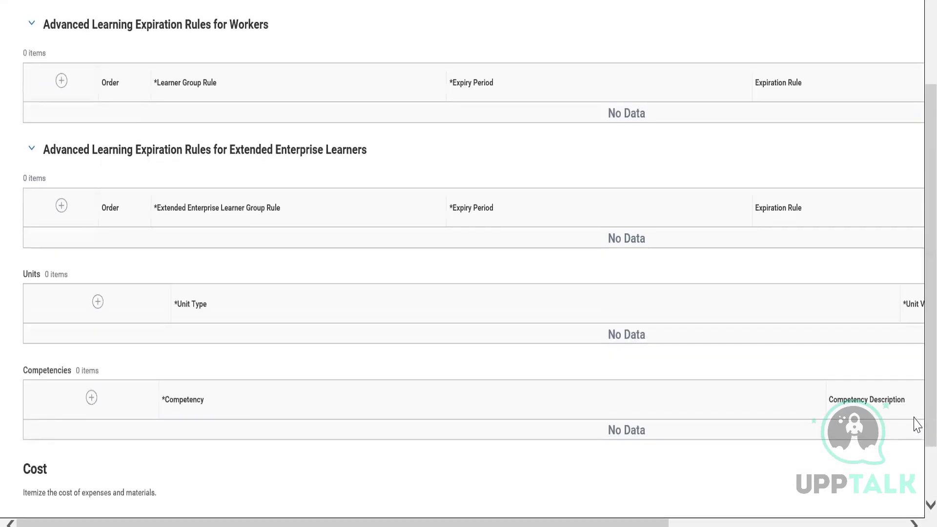
left_click_drag(646, 525, 885, 525)
left_click_drag(916, 307, 915, 509)
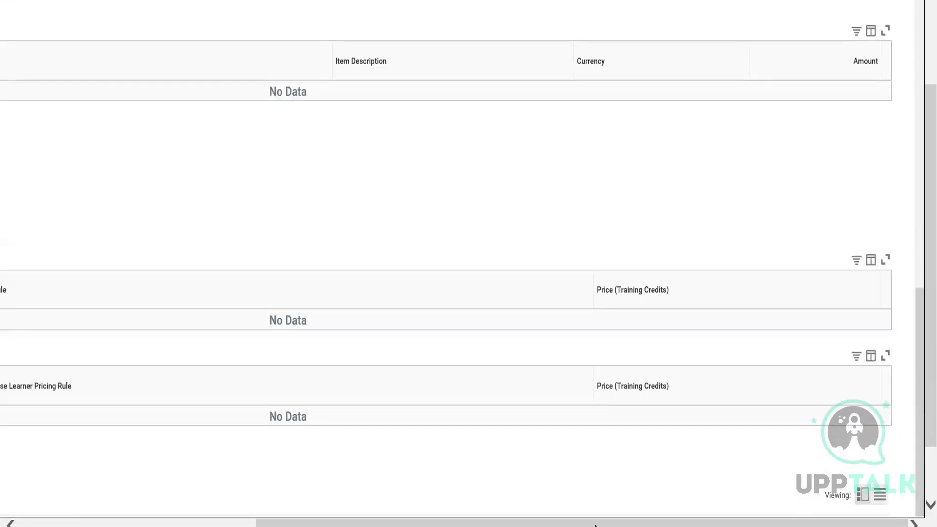
left_click_drag(595, 524, 230, 508)
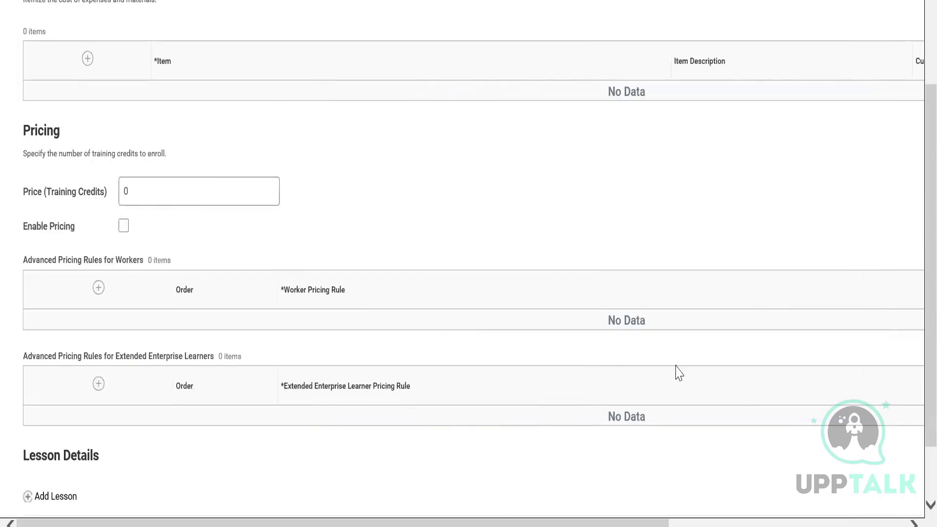
scroll(914, 251, "down", 2)
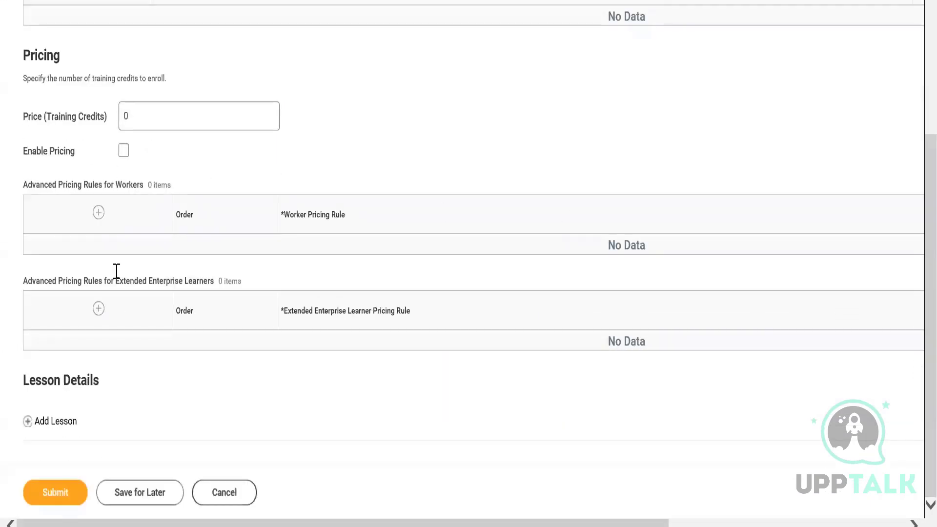
Add a Media lesson to the course's lesson details and delete it again.
left_click(52, 423)
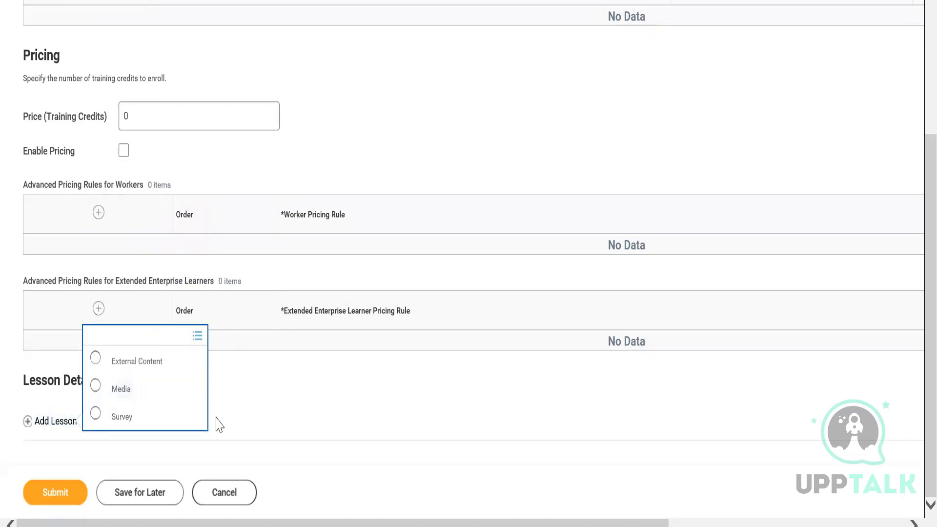
left_click(138, 393)
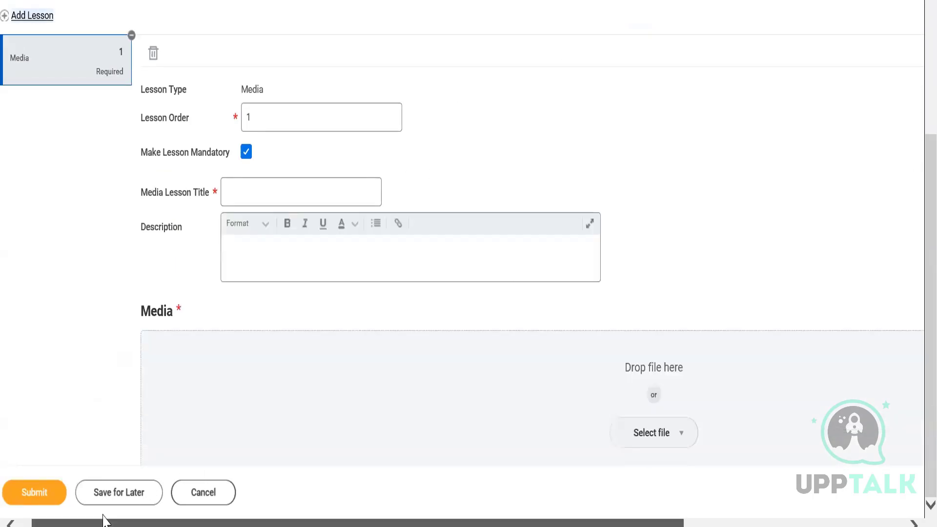
left_click_drag(104, 521, 52, 511)
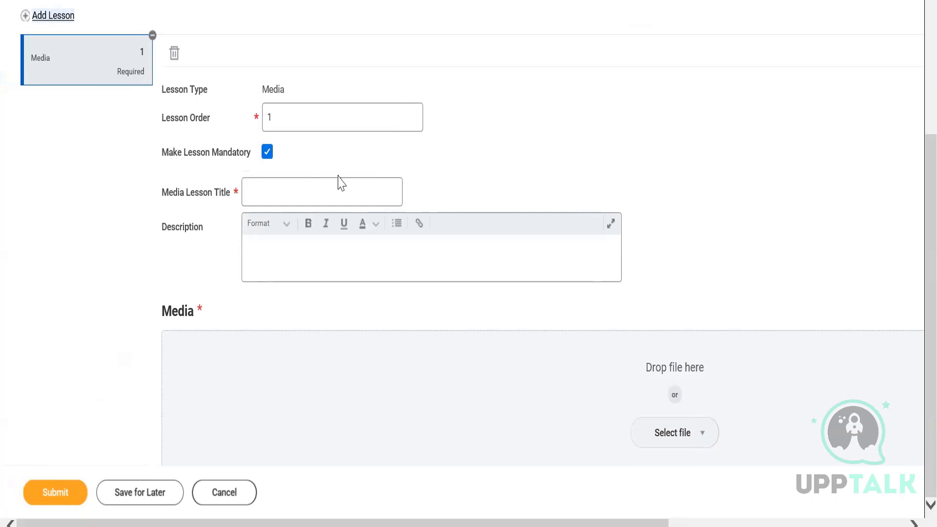
left_click(174, 58)
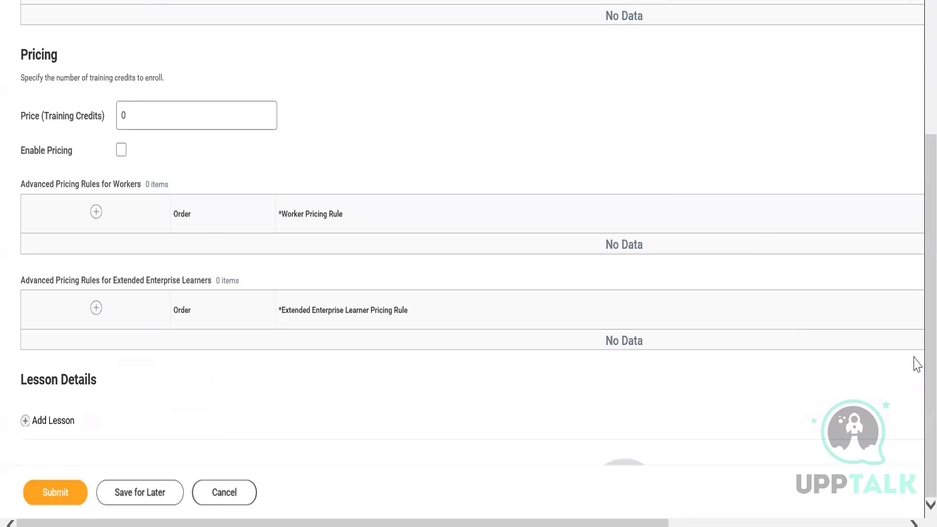
left_click(58, 422)
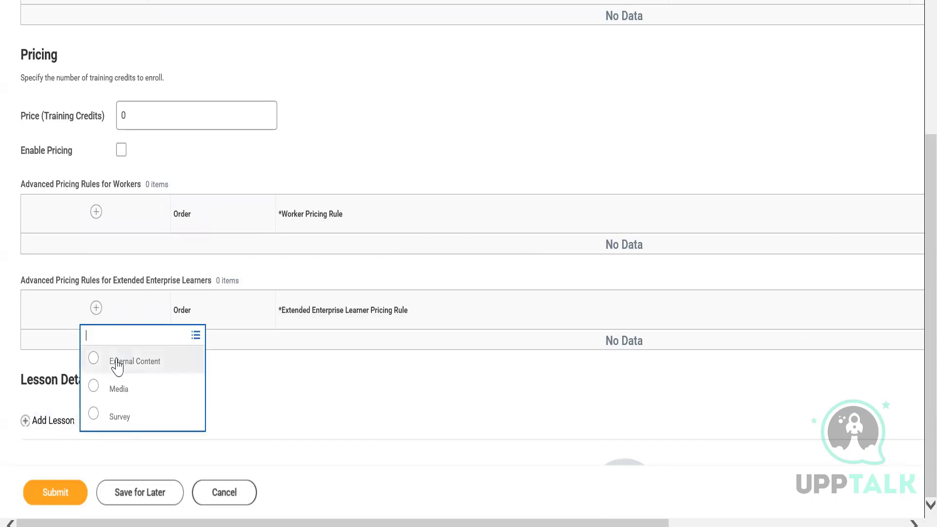
left_click(117, 363)
scroll(916, 226, "down", 3)
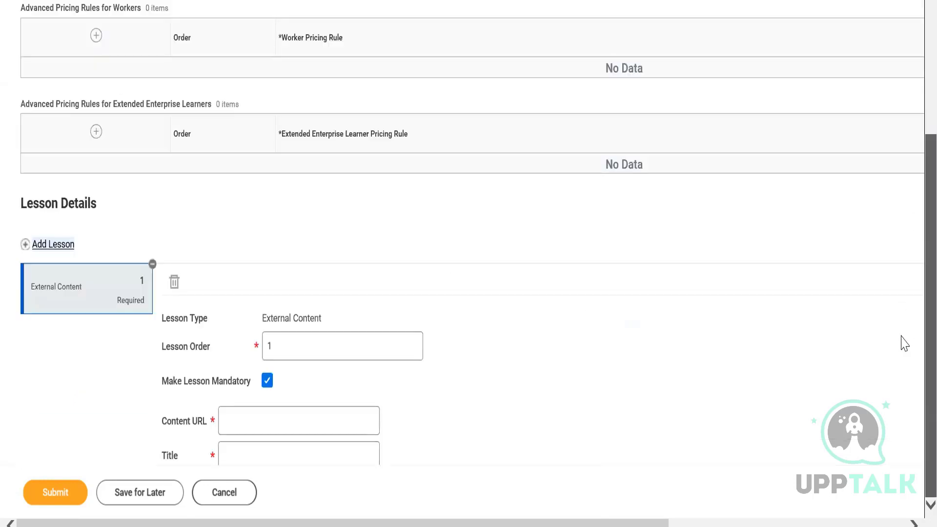
mouse_move(652, 524)
left_mouse_down()
mouse_move(755, 508)
mouse_move(855, 512)
mouse_move(644, 526)
left_mouse_up()
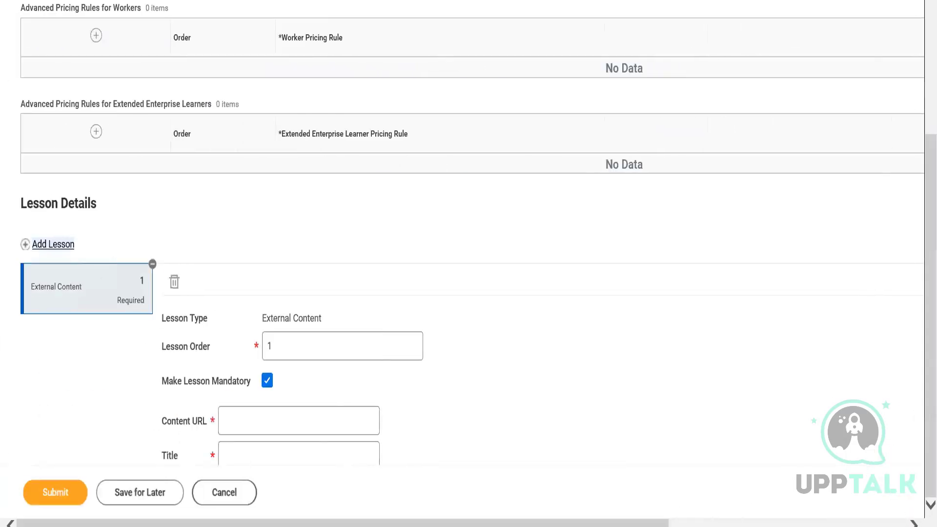
left_click(341, 422)
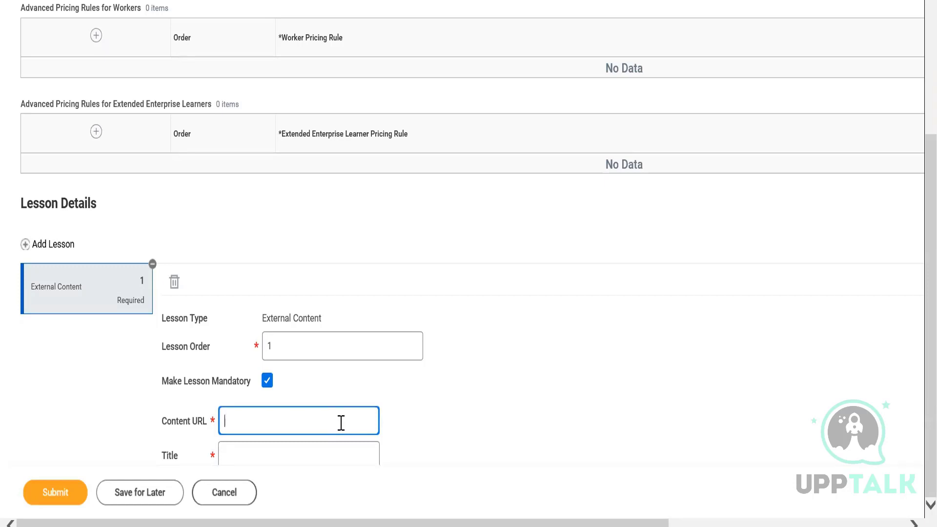
type("www.myworkday.com")
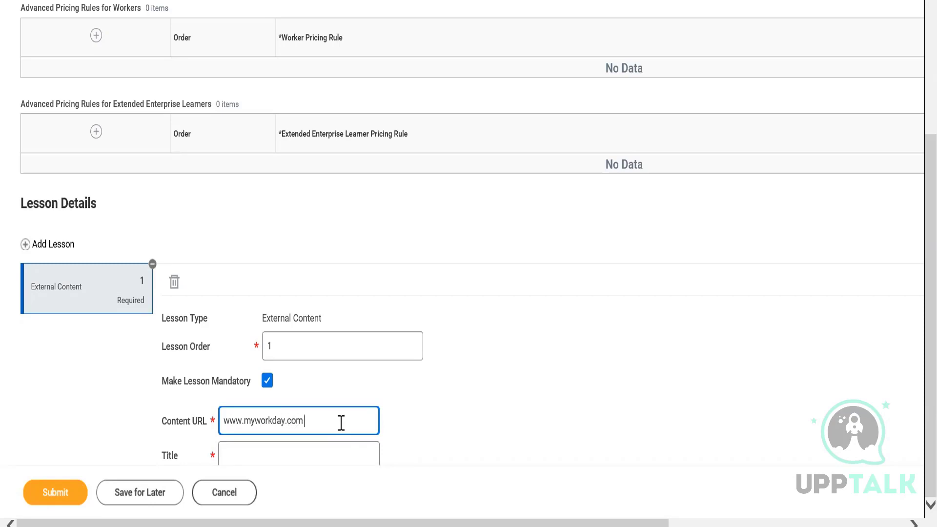
type("/learning/bp")
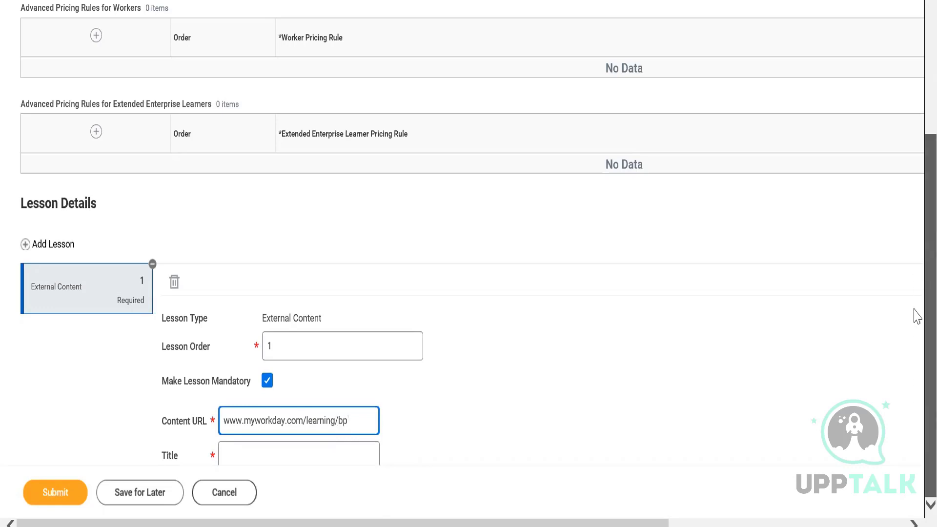
left_click(327, 457)
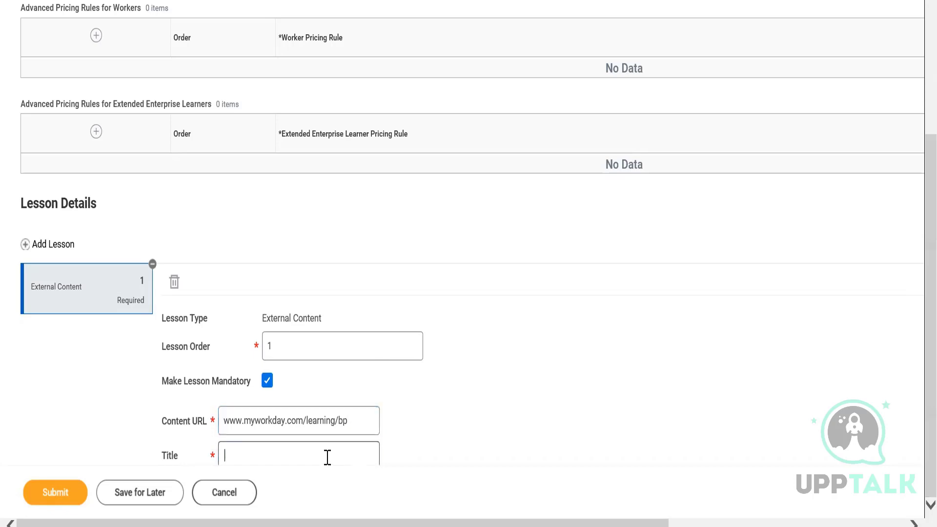
type("Workday")
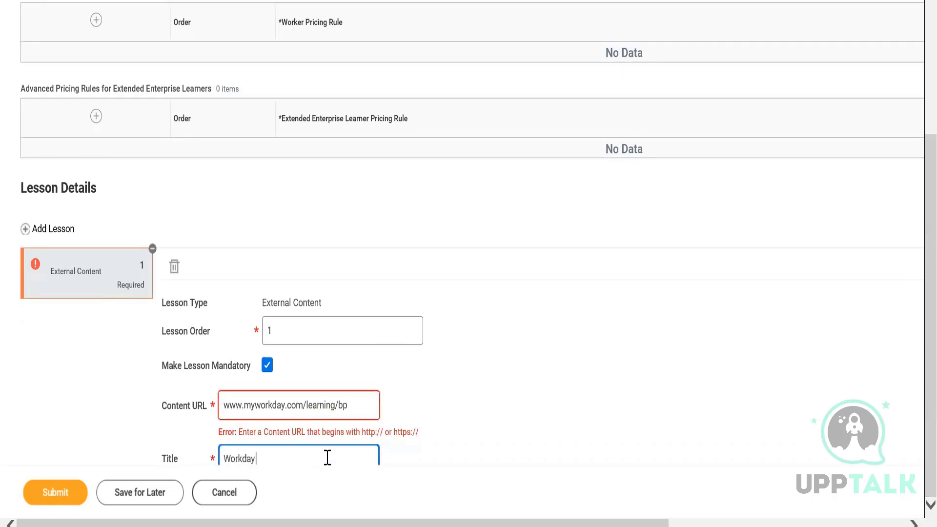
left_click(352, 403)
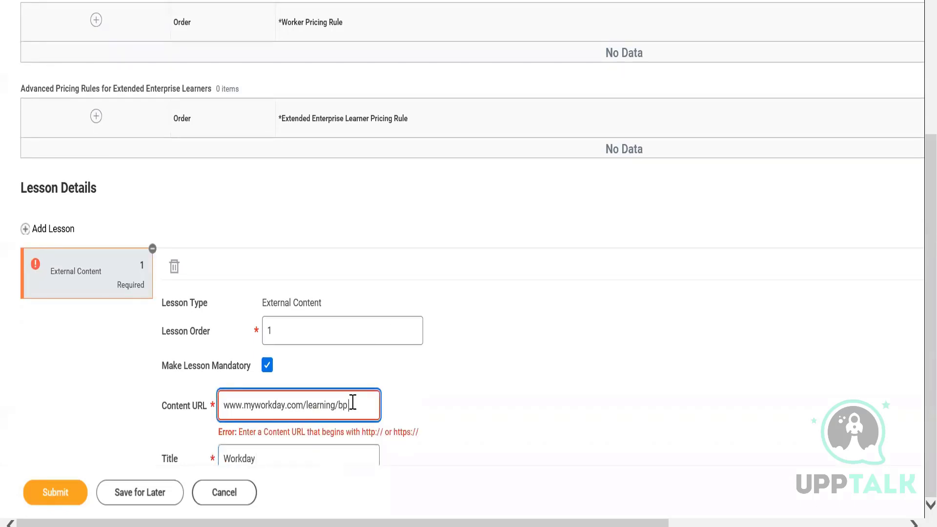
key("BackSpace")
key("BackSpace")
key("BackSpace")
key("BackSpace")
key("BackSpace")
key("BackSpace")
key("BackSpace")
key("BackSpace")
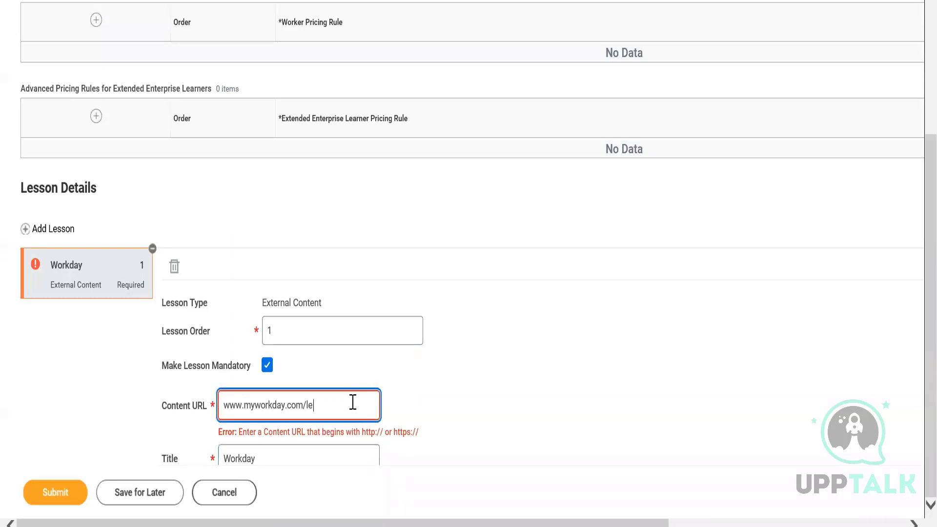
left_click(558, 384)
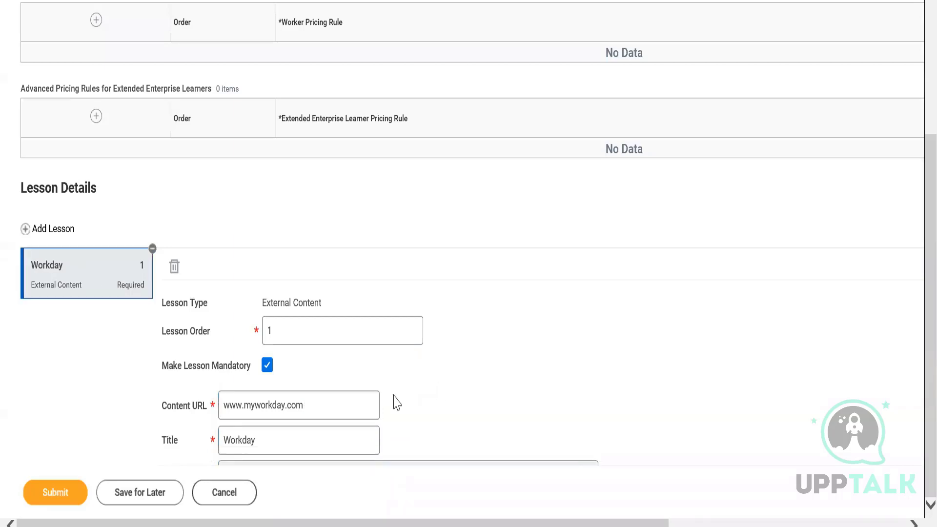
left_click(225, 405)
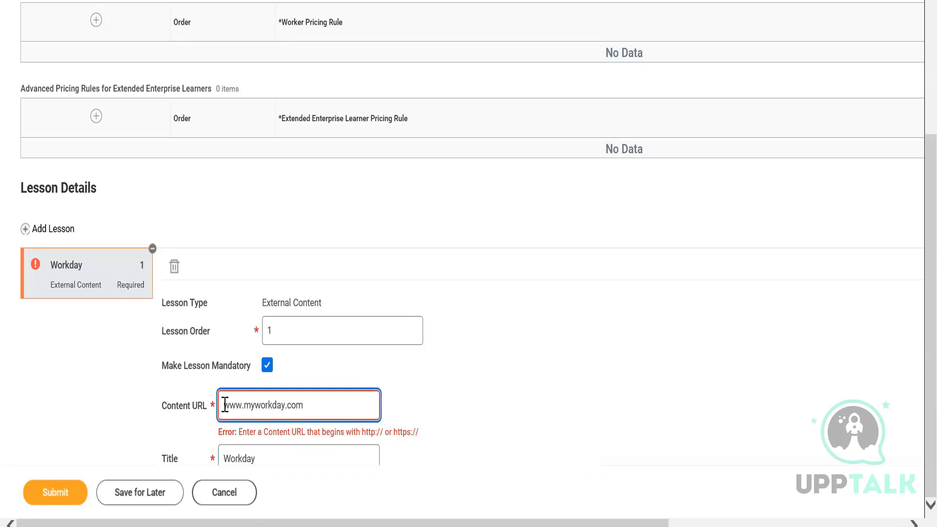
type("https")
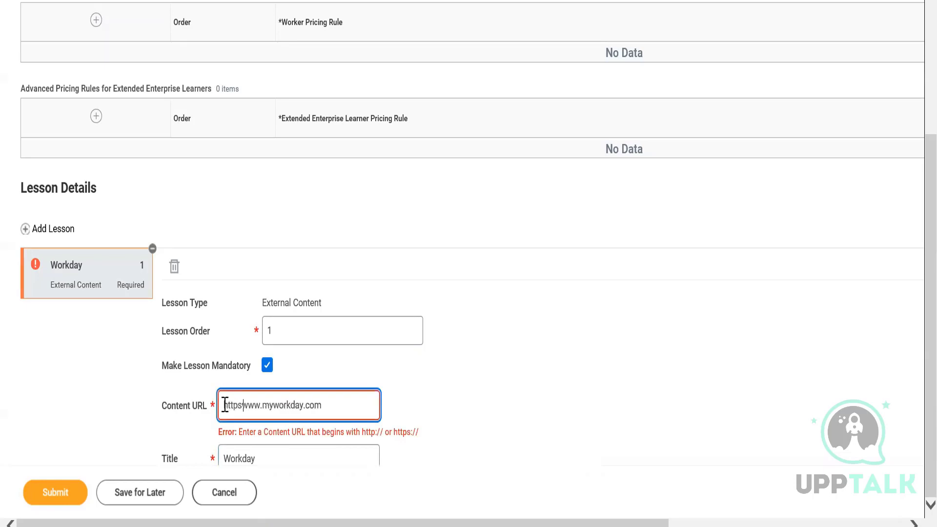
type("://")
left_click(481, 437)
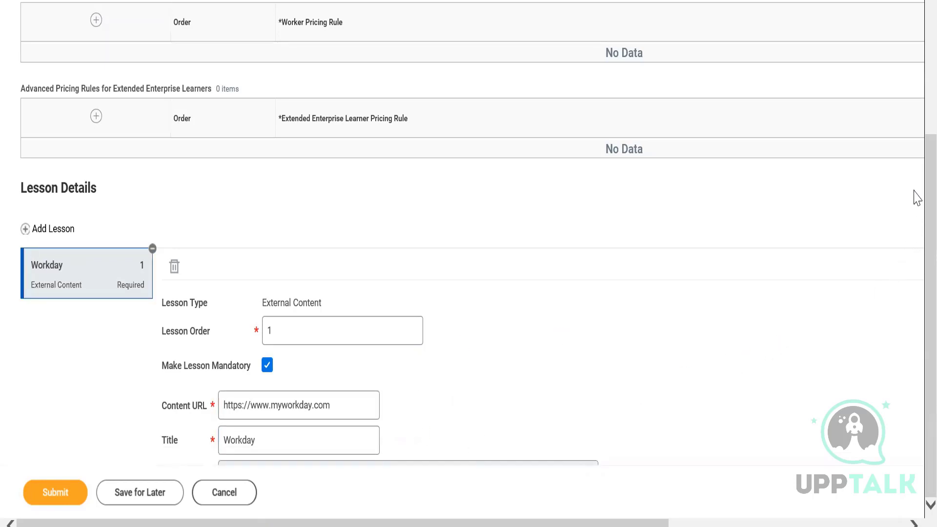
Extend the lesson title to Workday Learning, enter Workday Learning as its description, and submit the course.
left_click(322, 439)
type("Le")
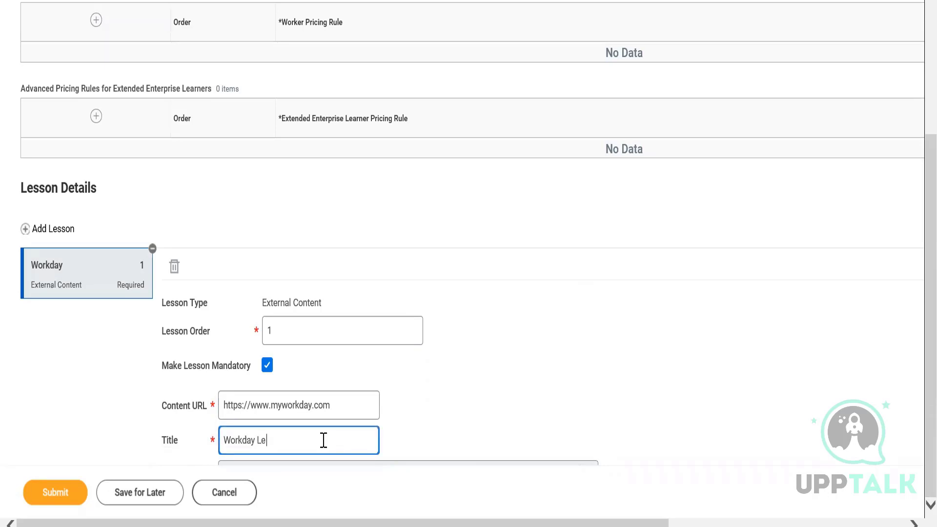
type("arning")
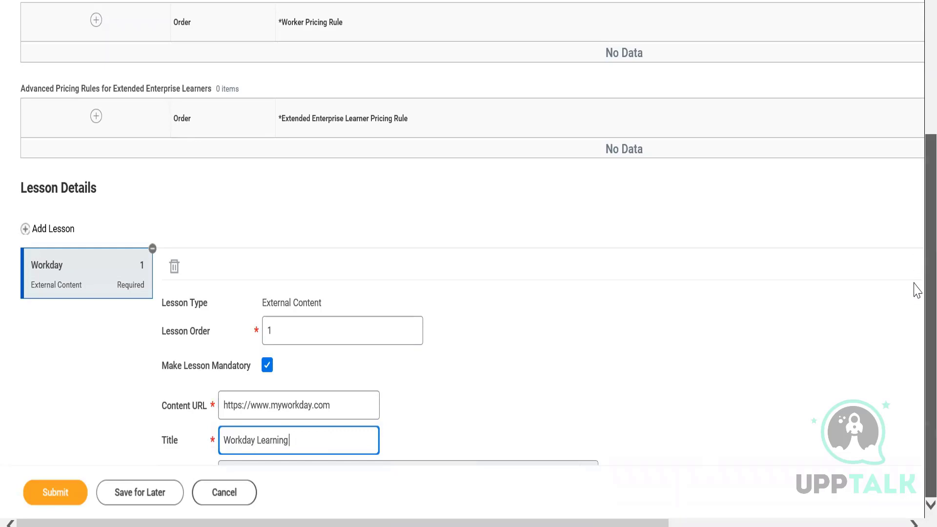
key("Tab")
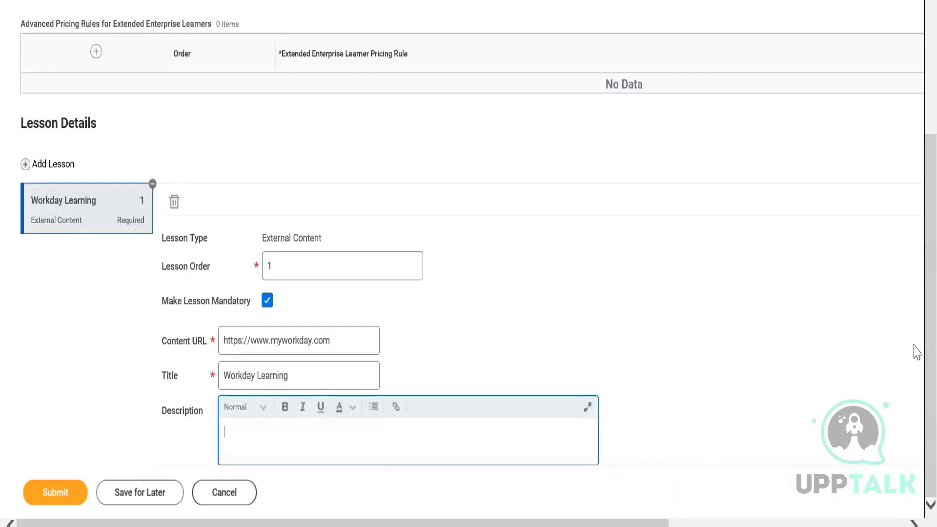
type("Workday Learning")
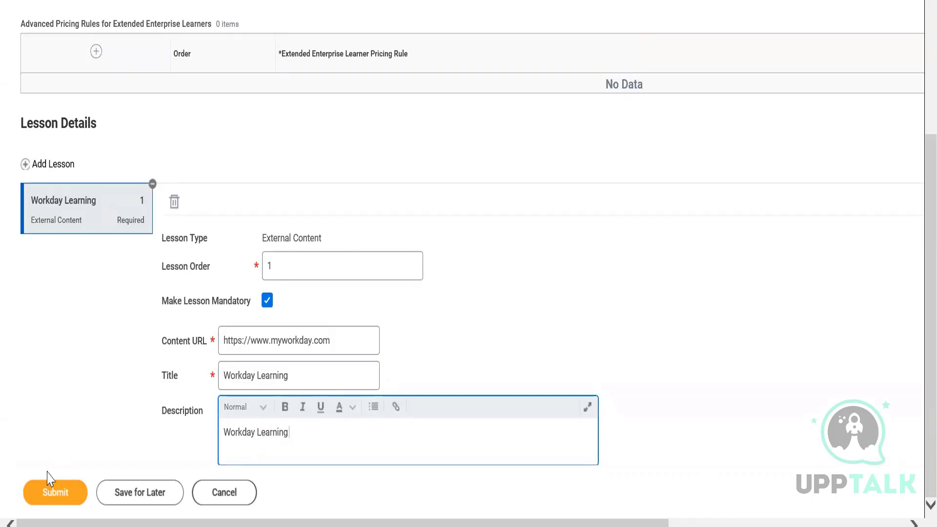
left_click(46, 495)
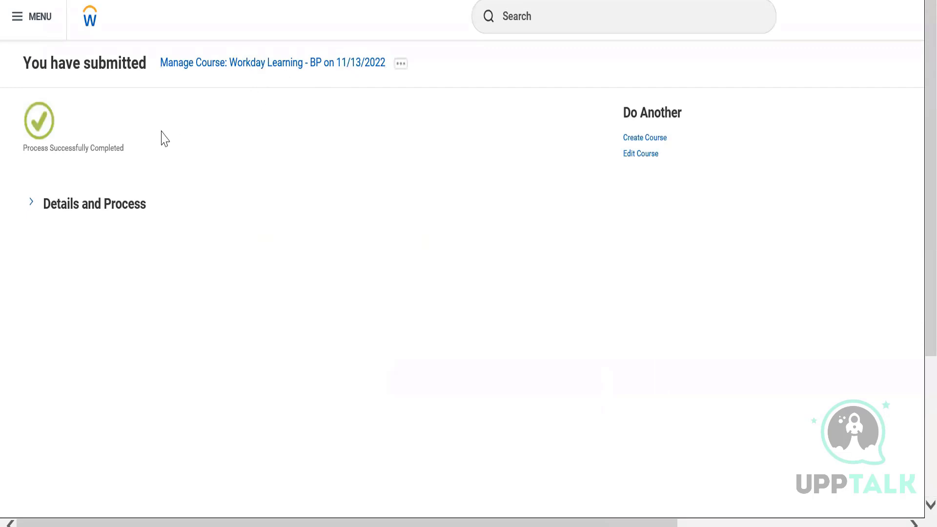
Expand the submitted course's details, copy its course title, and switch to the Notepad notes.
left_click(118, 211)
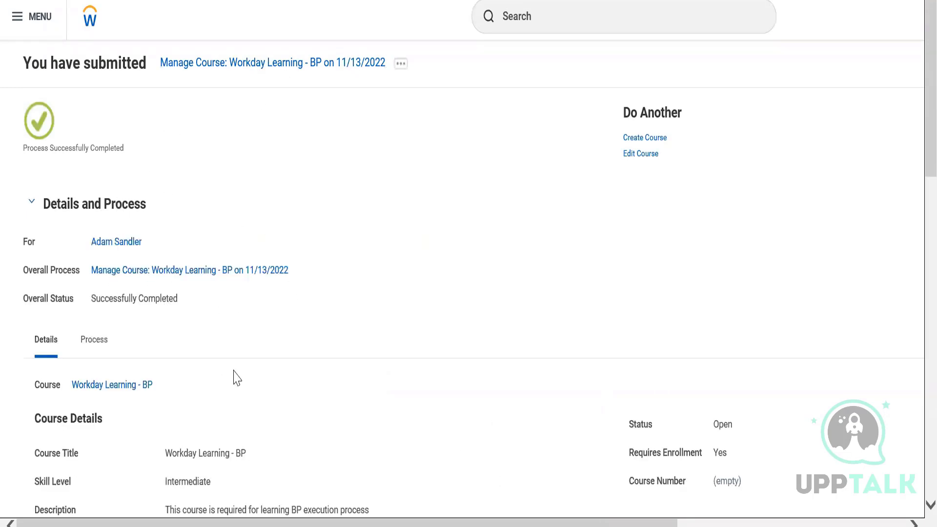
left_click_drag(166, 457, 241, 458)
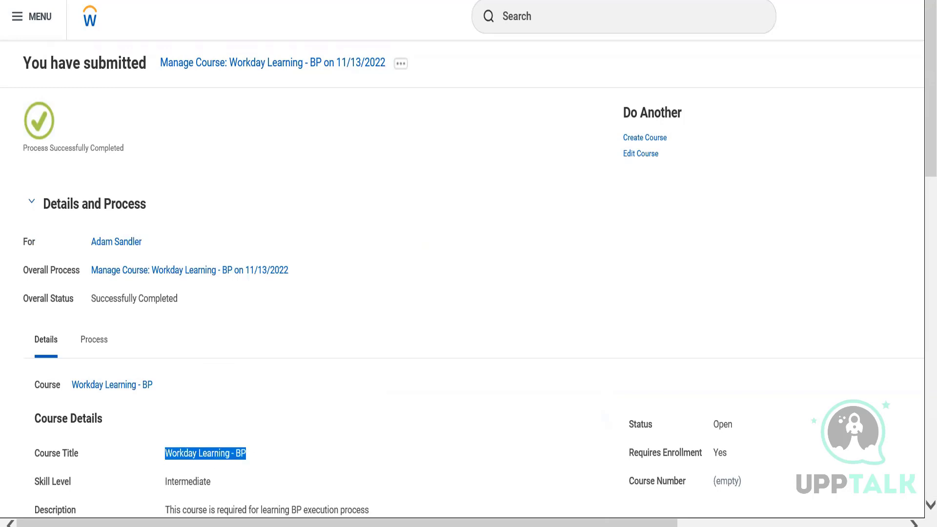
key("alt+Tab")
left_click(667, 81)
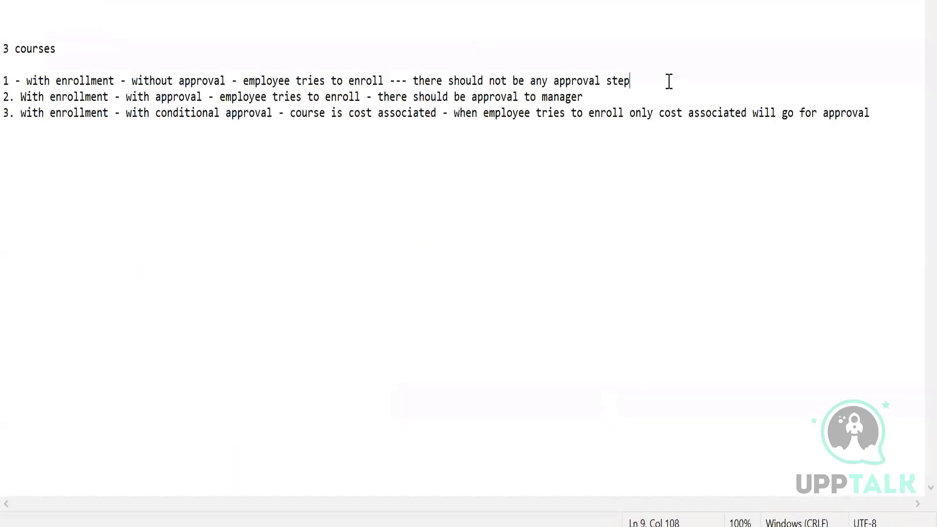
type("-")
key("Return")
type("Course Title   Workday Learning - BP")
key("ctrl+z")
key("ctrl+z")
Paste the copied course title above the 3 courses list in the notes.
left_click(491, 205)
left_click(50, 8)
type("Course Title   Workday Learning - BP")
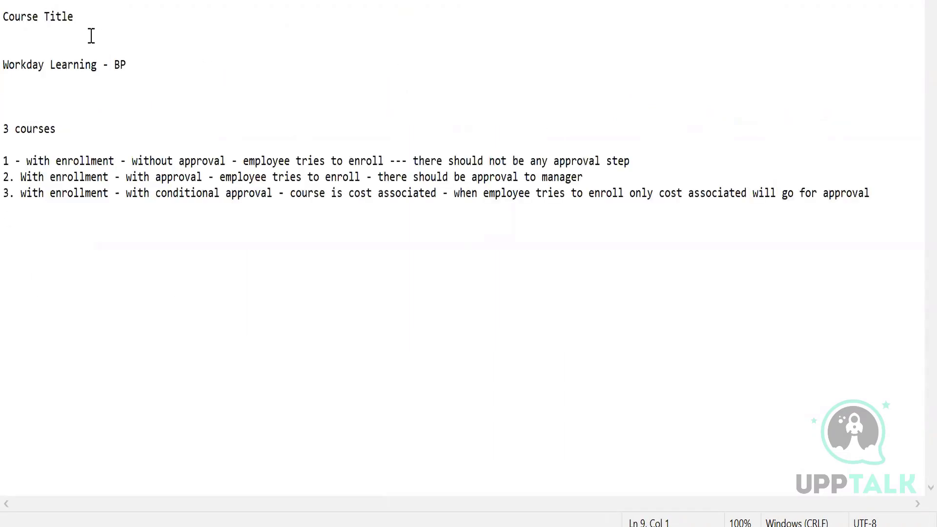
Move the text Workday Learning - BP to the end of the first course's line, separated by a hyphen.
left_click_drag(137, 66, 8, 54)
key("ctrl+c")
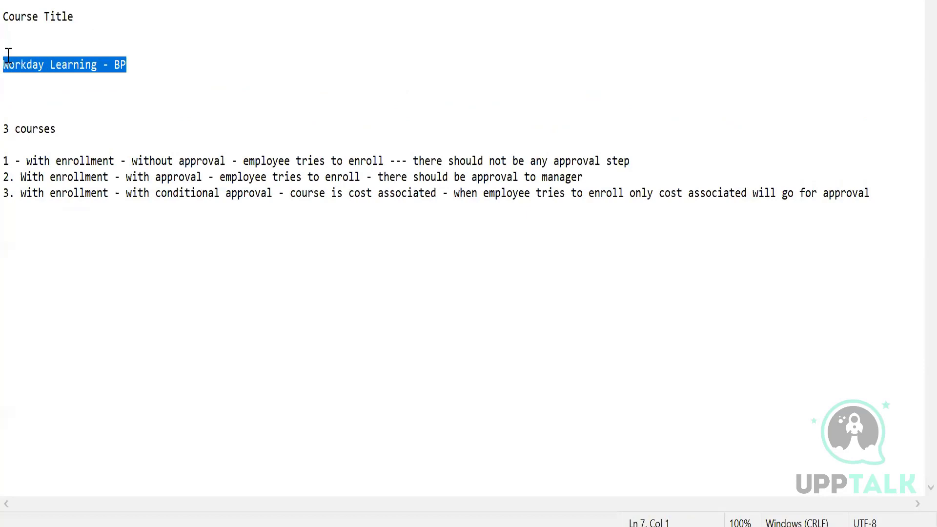
key("BackSpace")
left_click(657, 149)
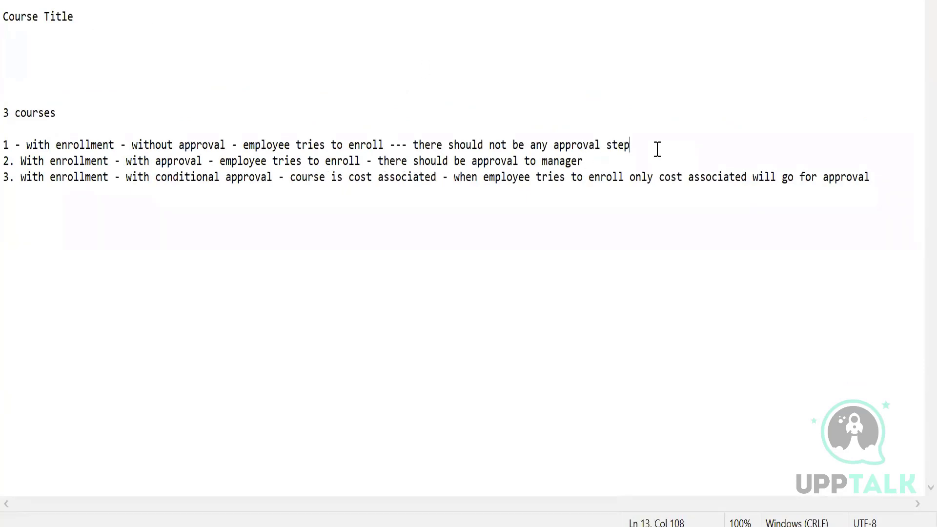
type("-")
key("ctrl+v")
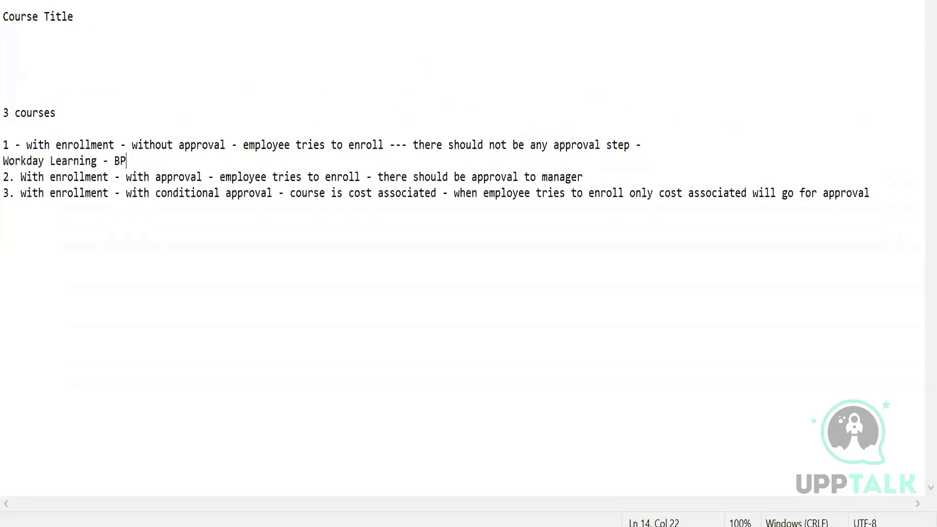
left_click(8, 165)
key("BackSpace")
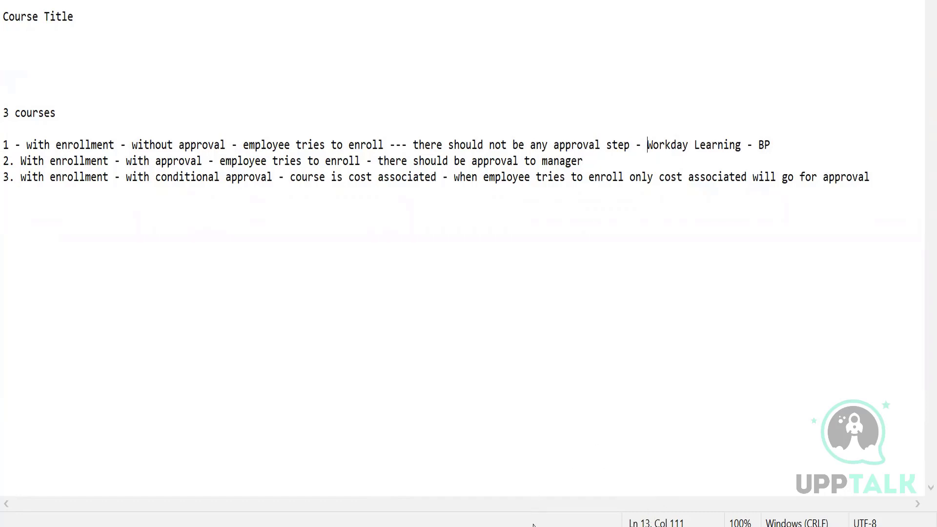
Switch back to Workday, find the Create Course task, and start a new digital course.
mouse_move(525, 525)
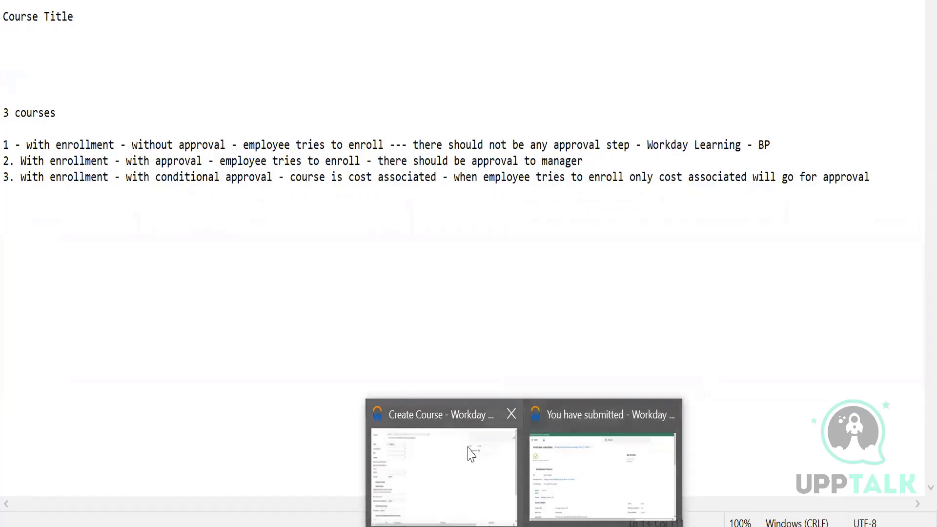
left_click(614, 414)
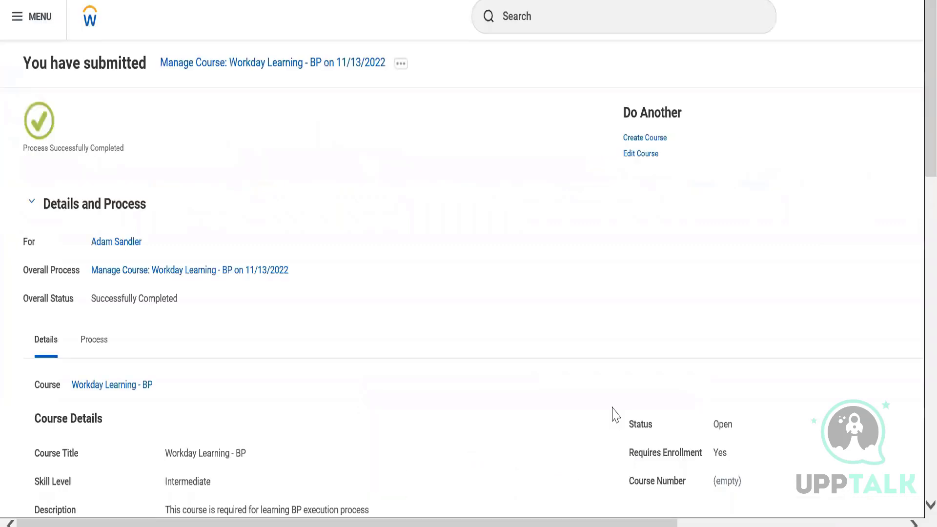
triple_click(205, 453)
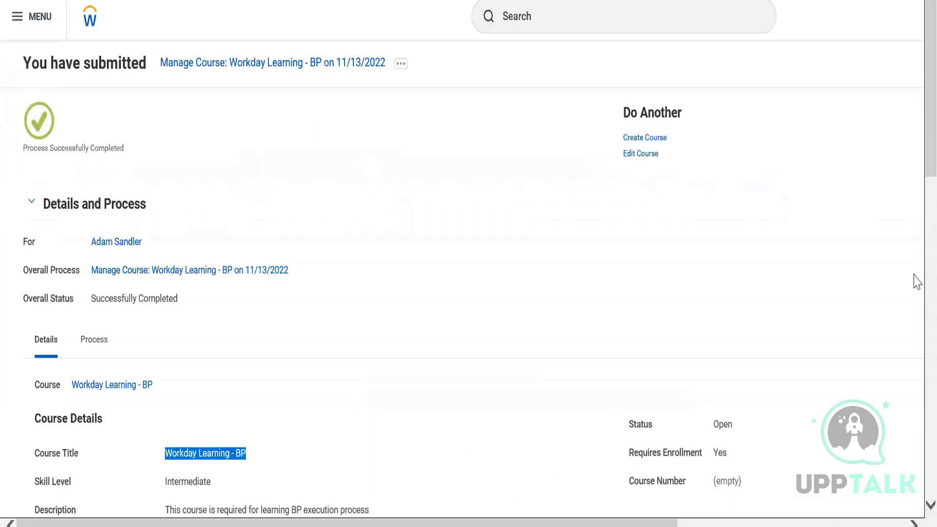
left_click(532, 22)
type("creat")
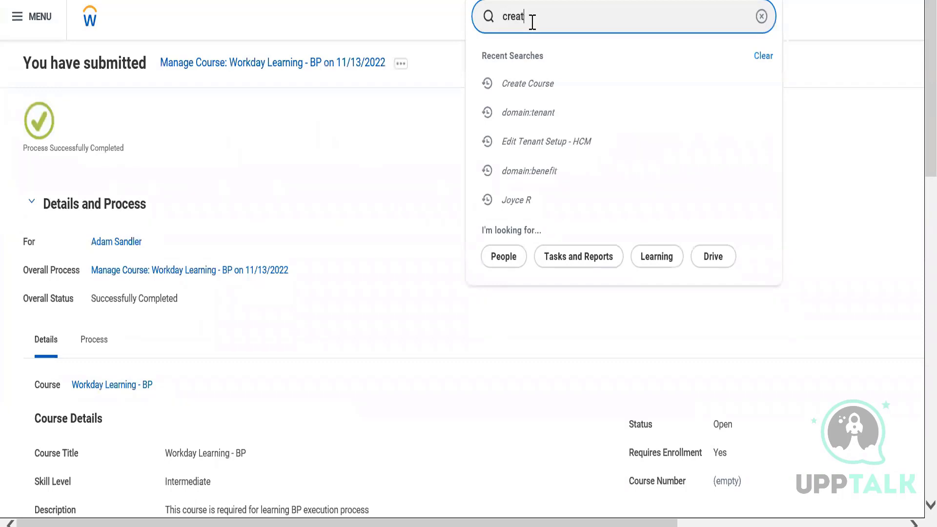
type("e course")
left_click(547, 73)
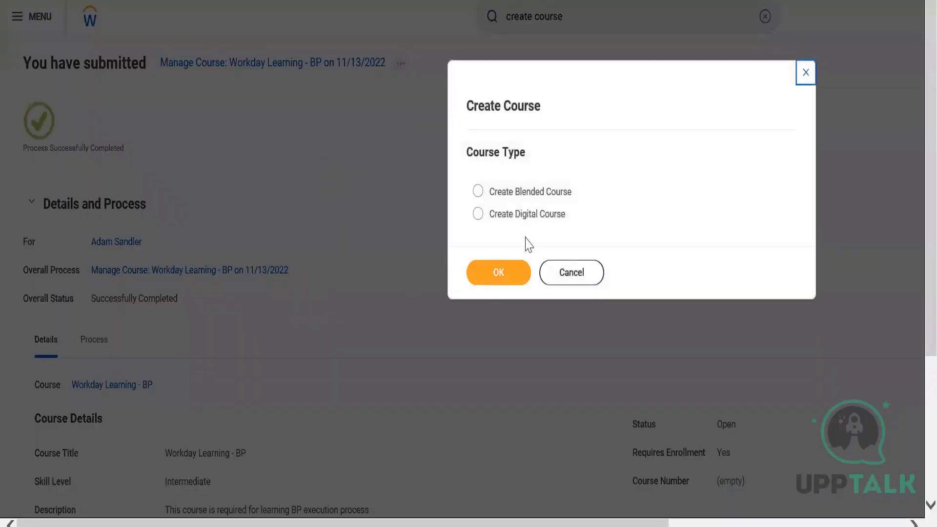
left_click(540, 222)
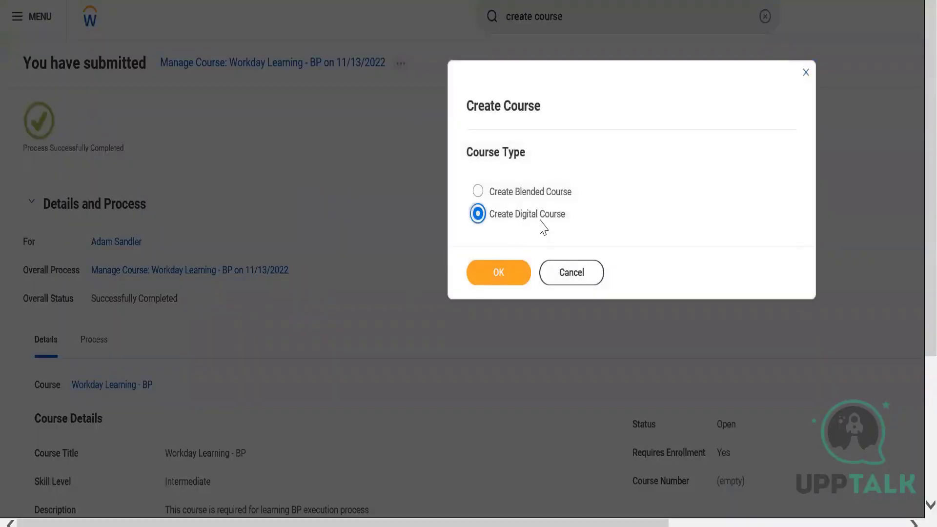
left_click(505, 282)
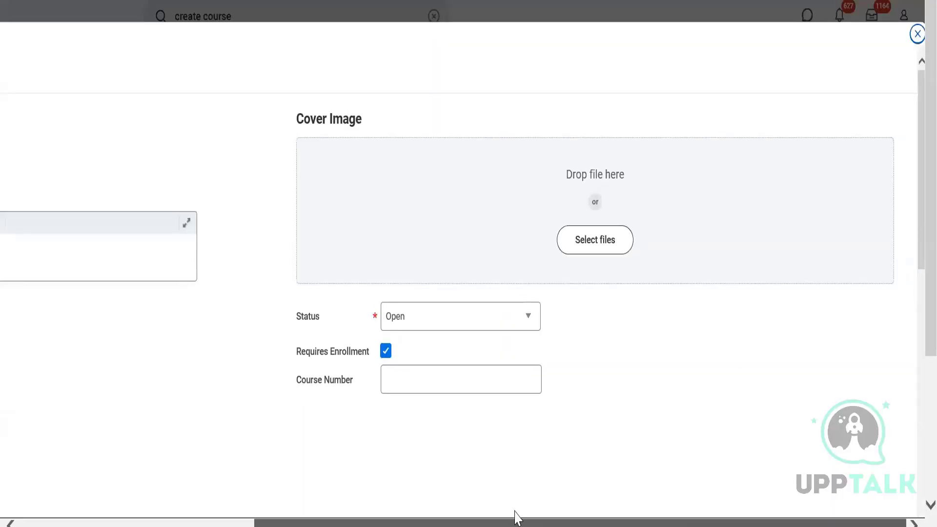
Enter the course title Workday Learning - Approval and the description To test bp apporval.
left_click_drag(514, 517, 276, 517)
left_click(226, 157)
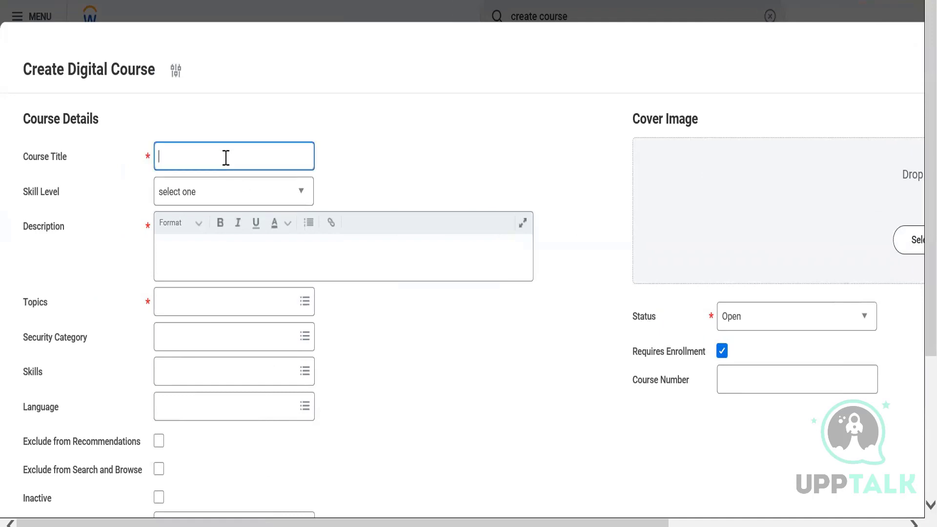
type("Workday Learning Approval")
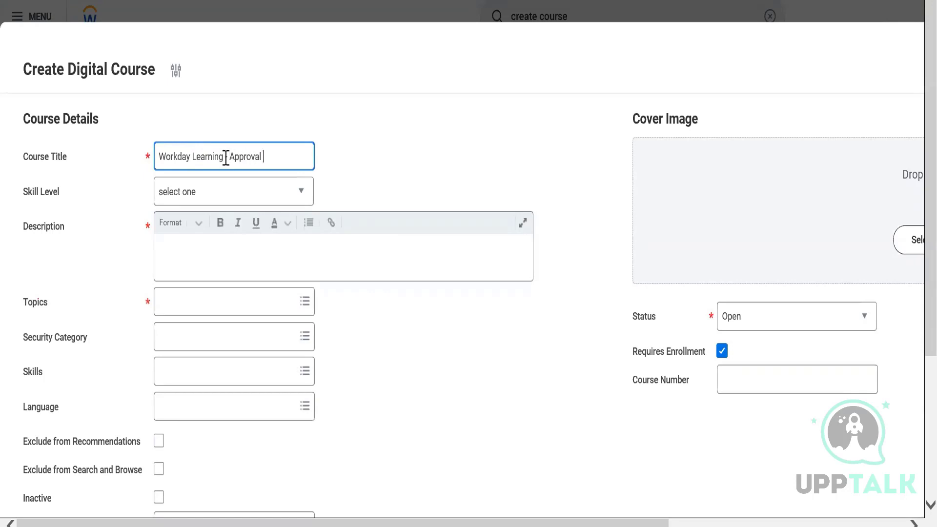
left_click(242, 262)
type("To ")
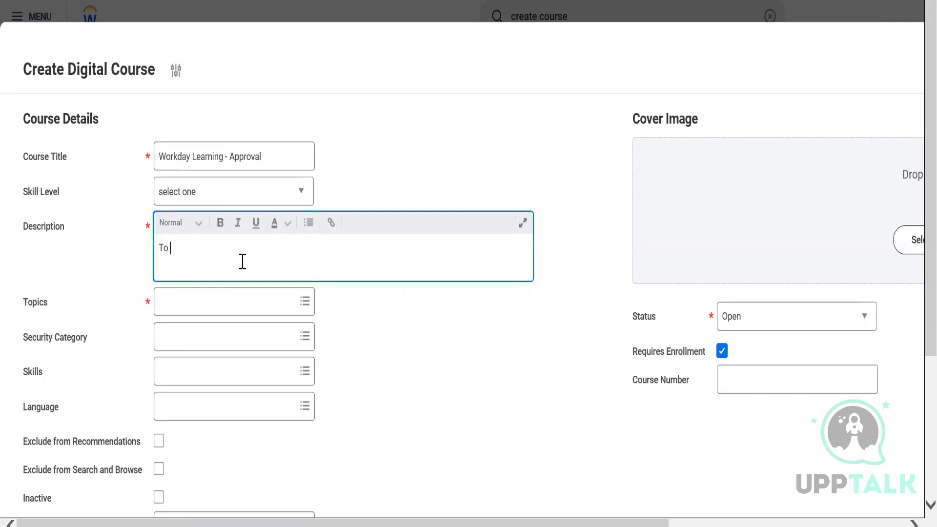
type("test bp apporval")
Assign the topic Workday to the new course.
left_click(230, 302)
type("w")
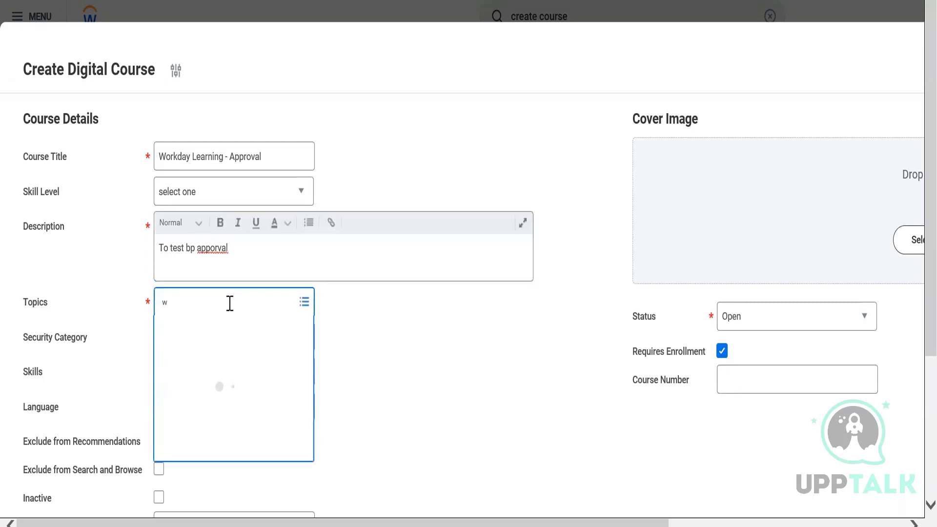
type("orkday")
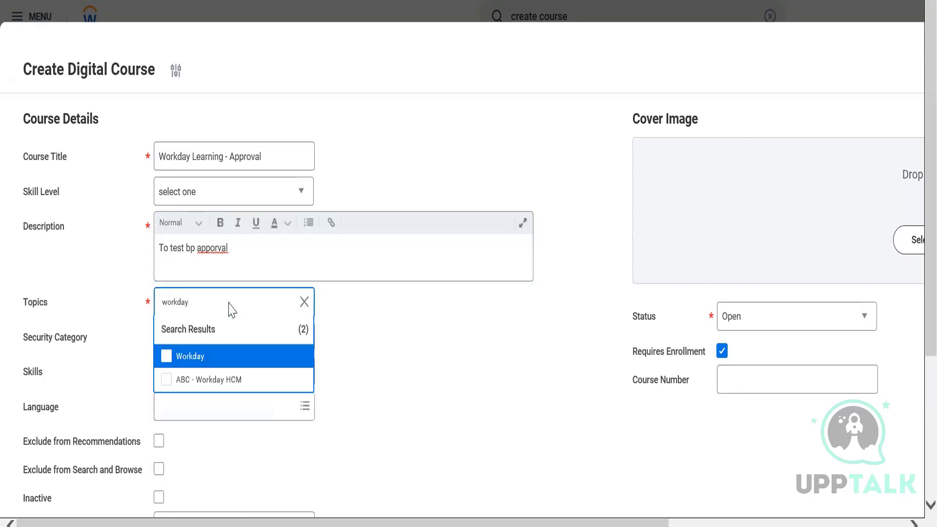
left_click(218, 363)
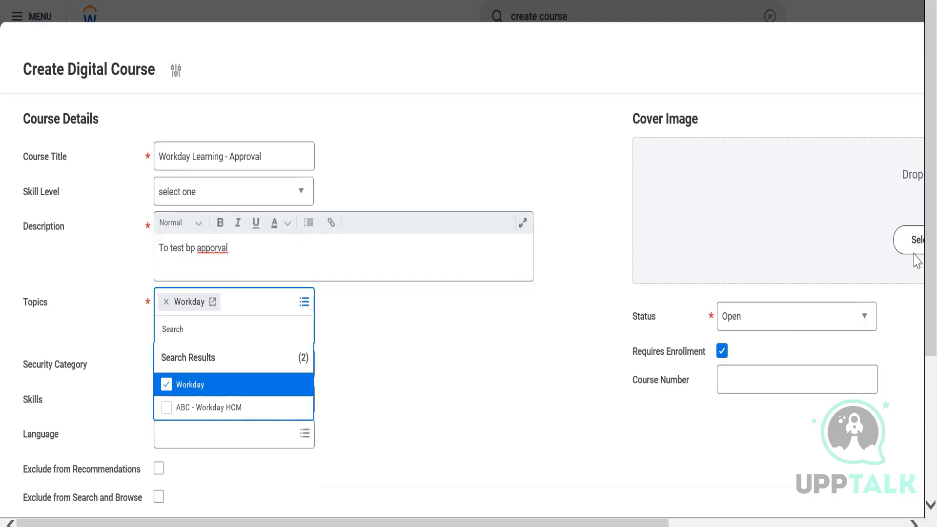
scroll(914, 342, "down", 5)
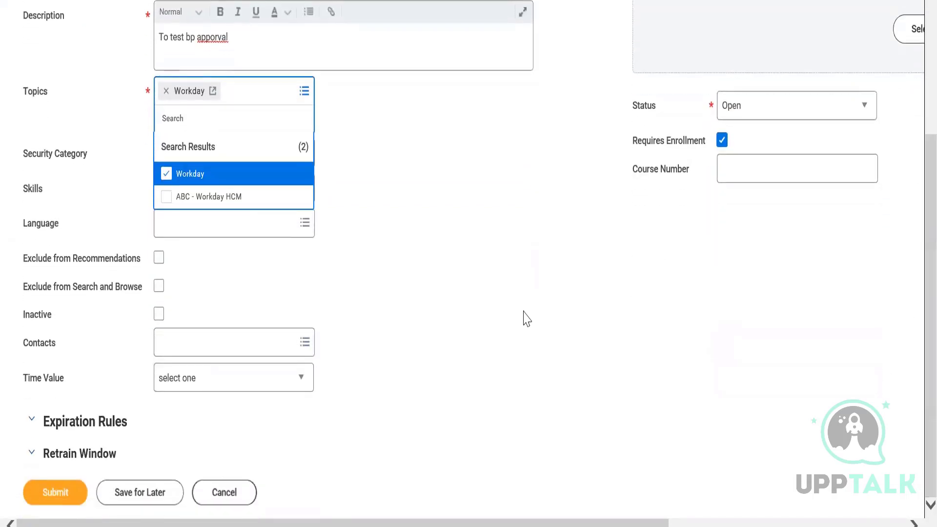
left_click(526, 318)
Set the course's time value to Minutes and its total duration to 30.
left_click(247, 356)
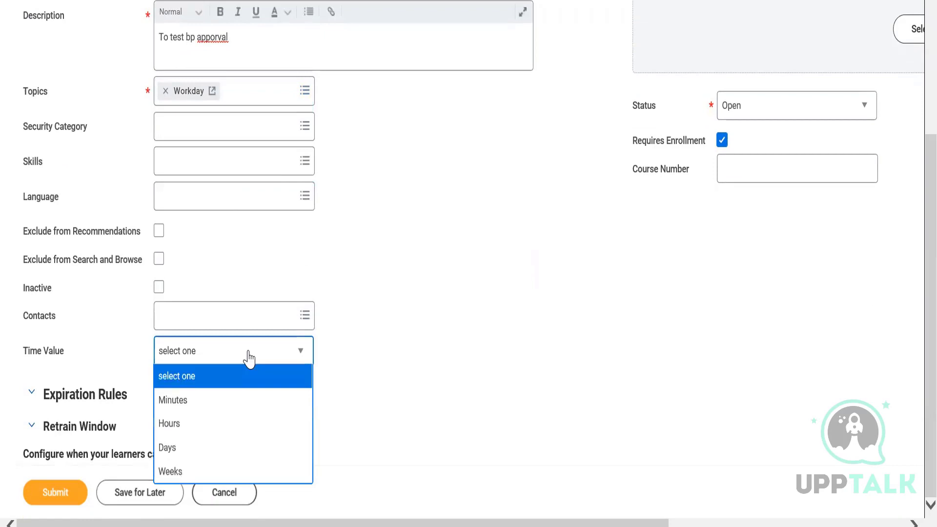
left_click(170, 401)
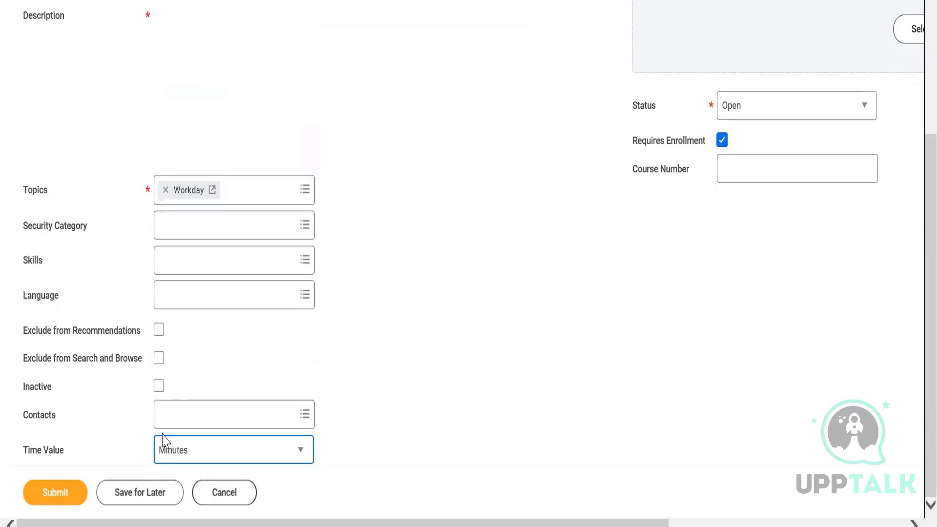
scroll(880, 306, "up", 2)
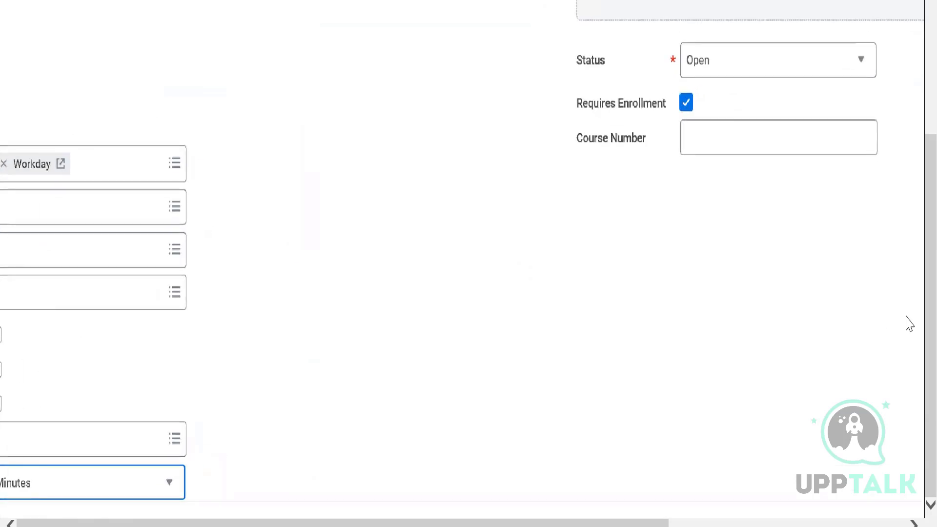
left_click_drag(598, 525, 345, 506)
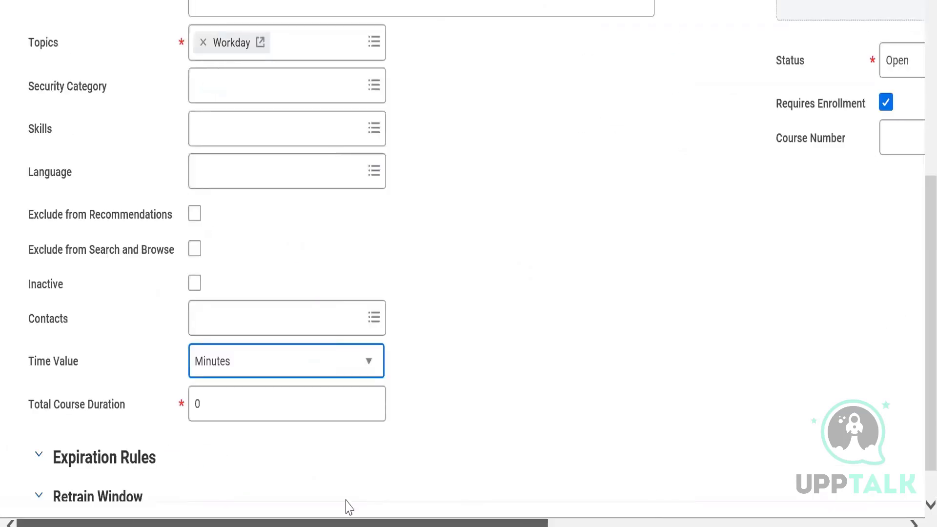
left_click(197, 403)
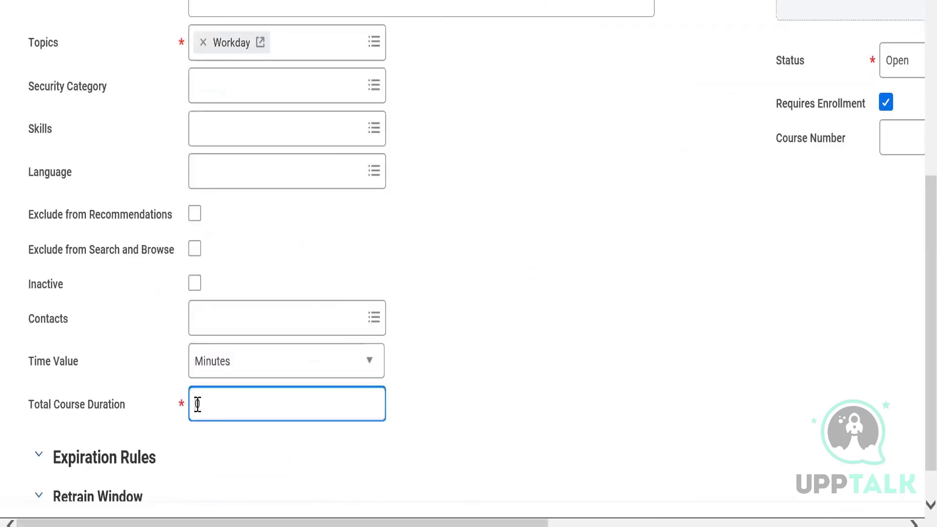
type("30")
left_click_drag(537, 525, 900, 522)
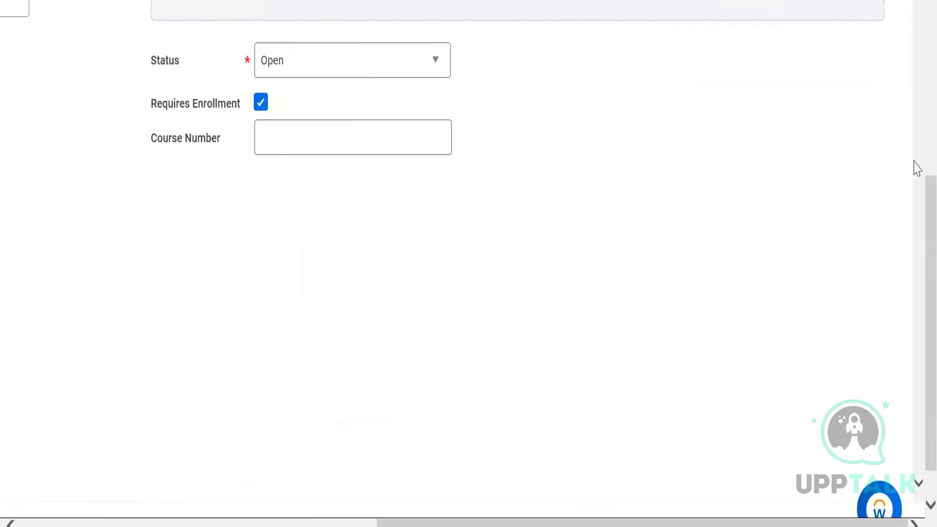
left_click_drag(916, 1, 905, 408)
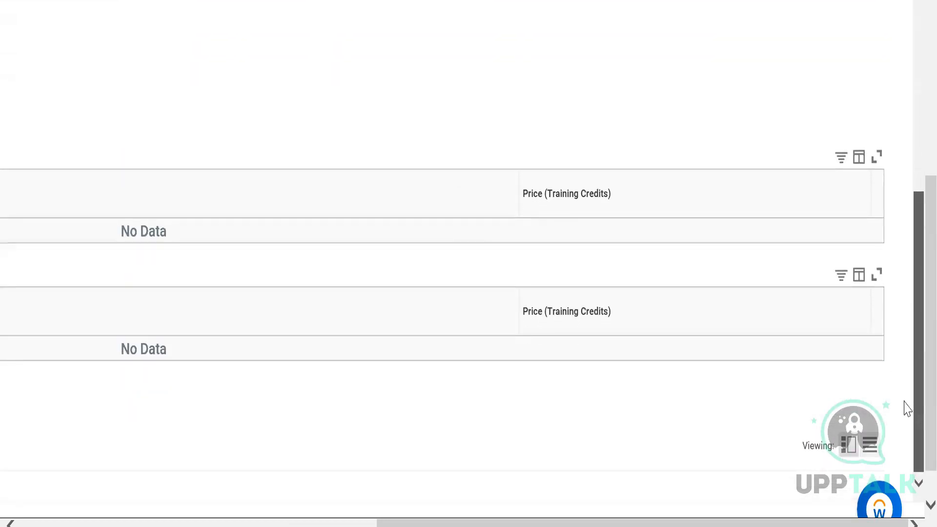
left_click_drag(552, 523, 119, 520)
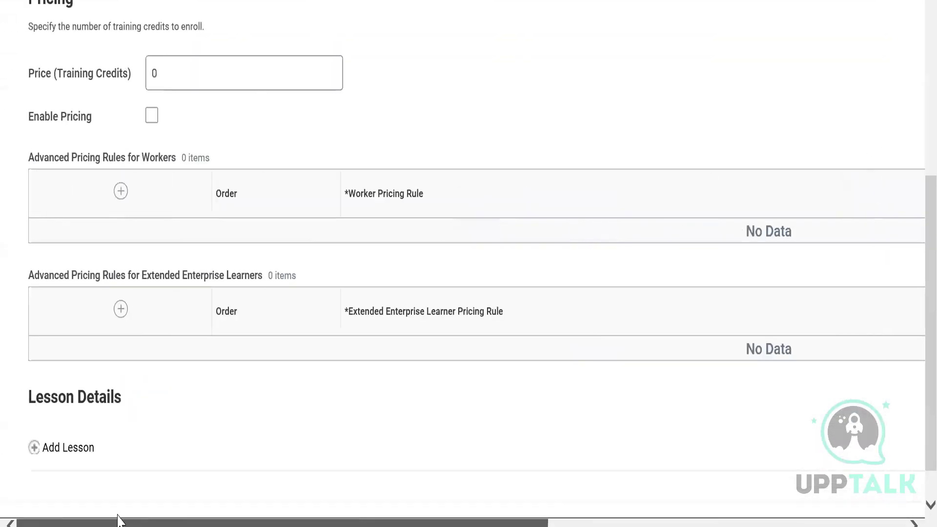
left_click(65, 453)
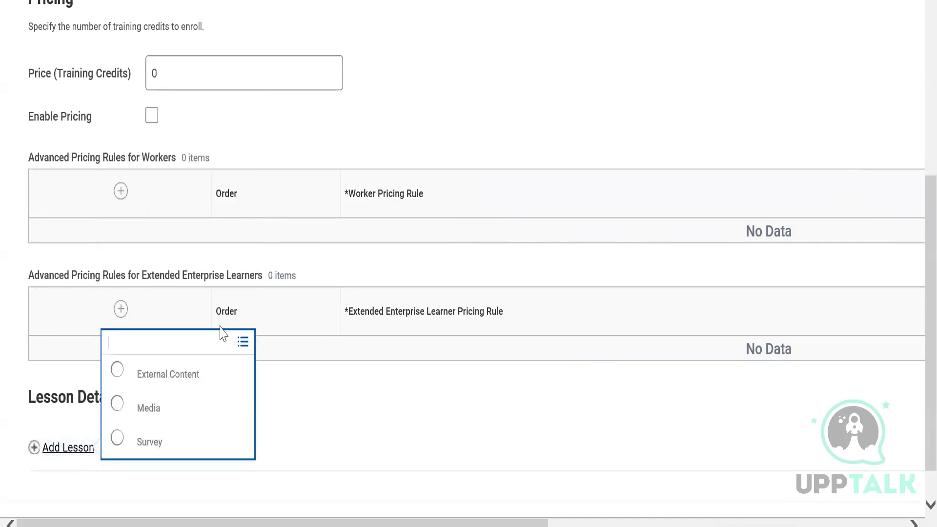
left_click(147, 383)
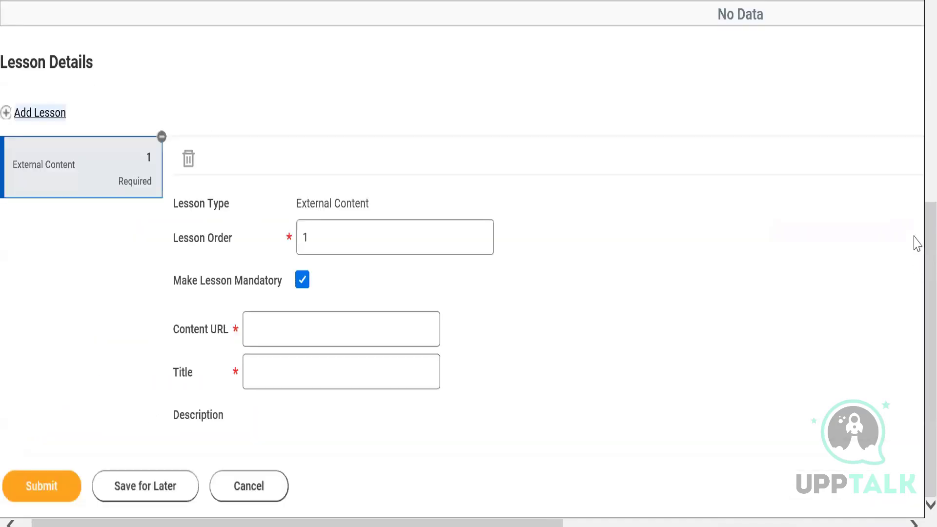
left_click(315, 328)
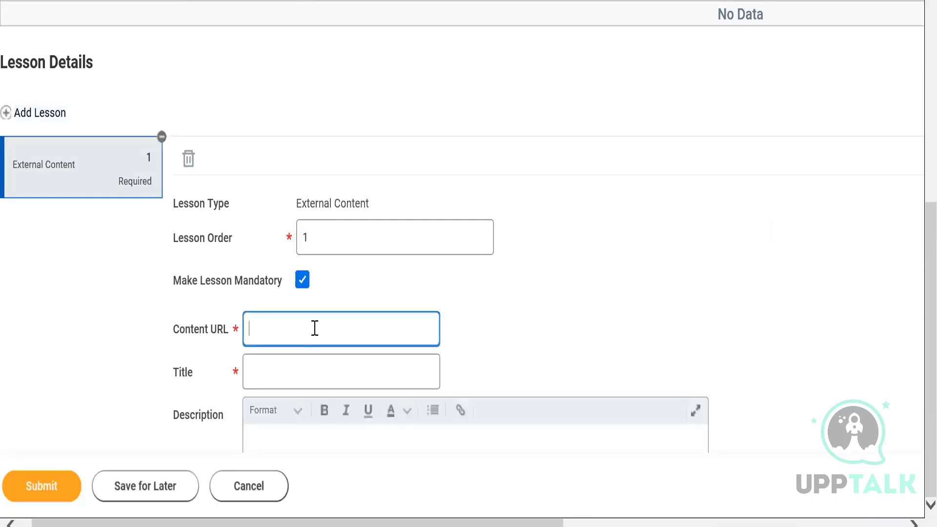
type("https://")
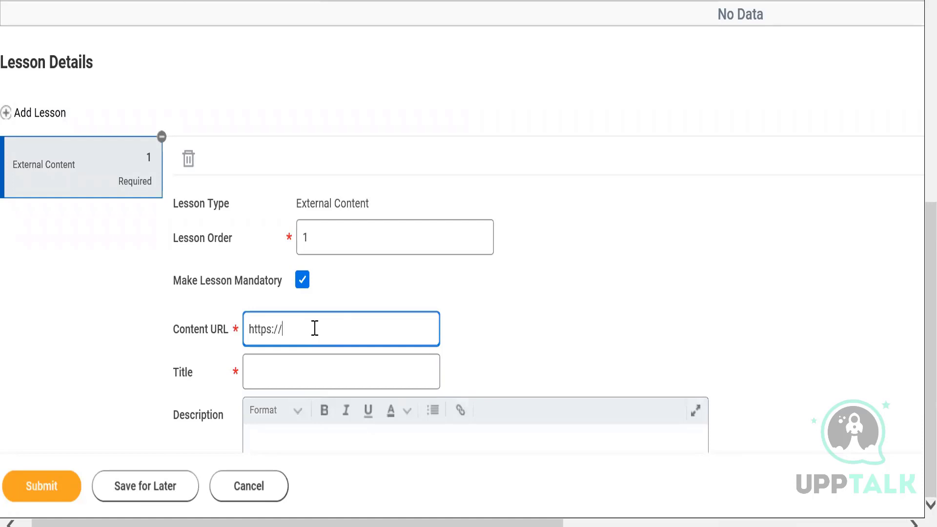
type("Workday.com")
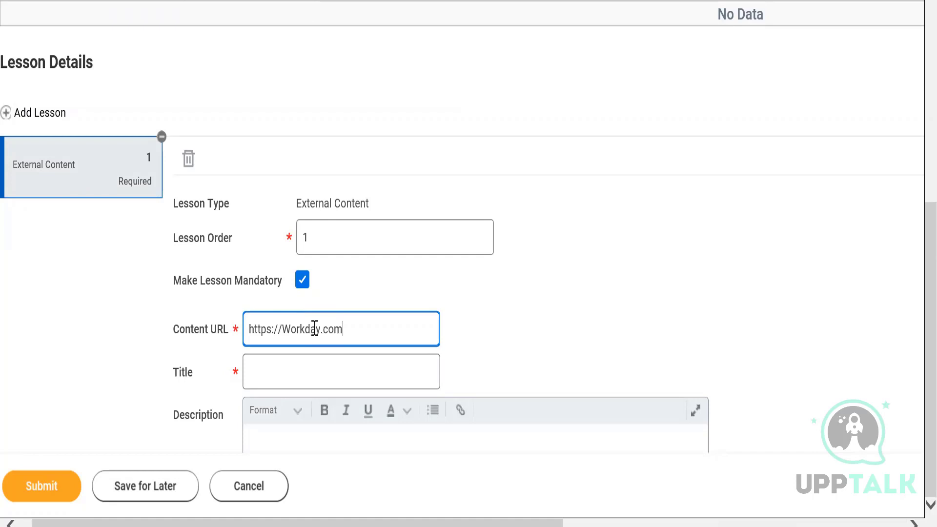
Title the External Content lesson Workday Business Process and submit the course.
left_click(301, 379)
type("Workday ")
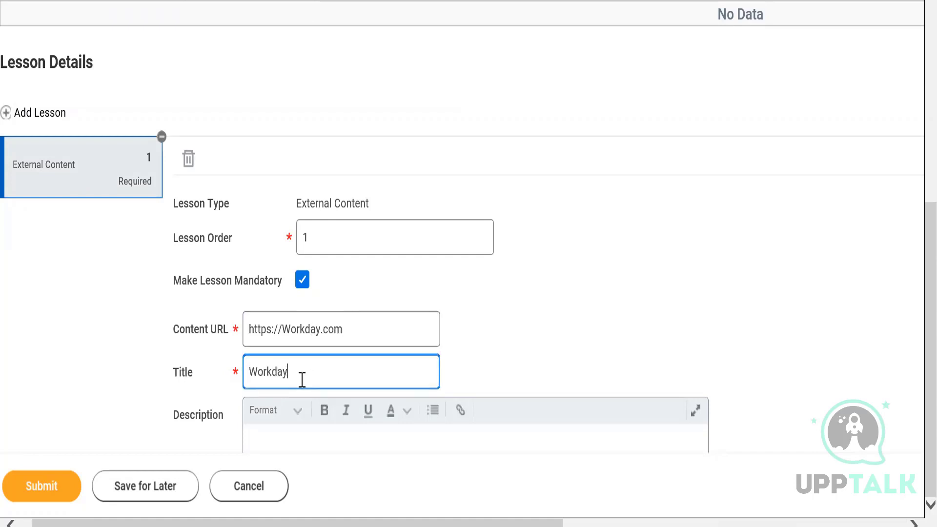
type("Business Process")
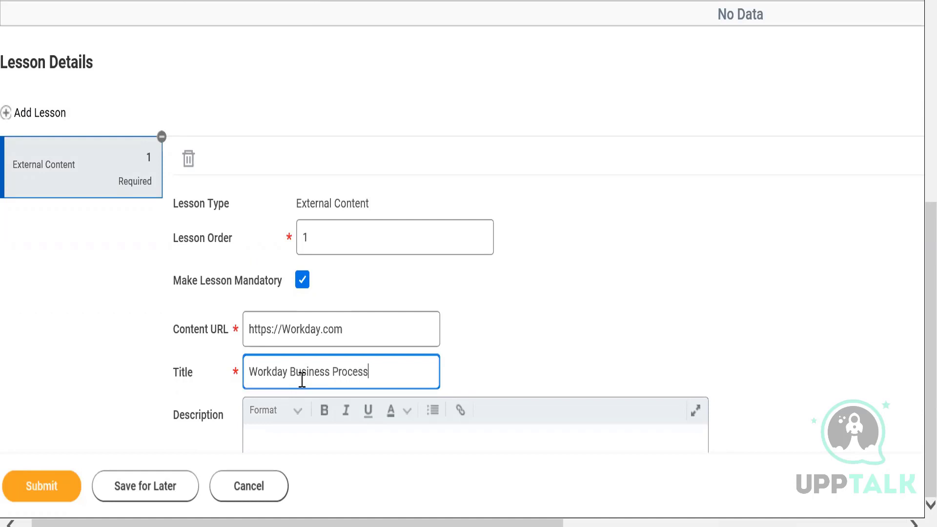
left_click(48, 491)
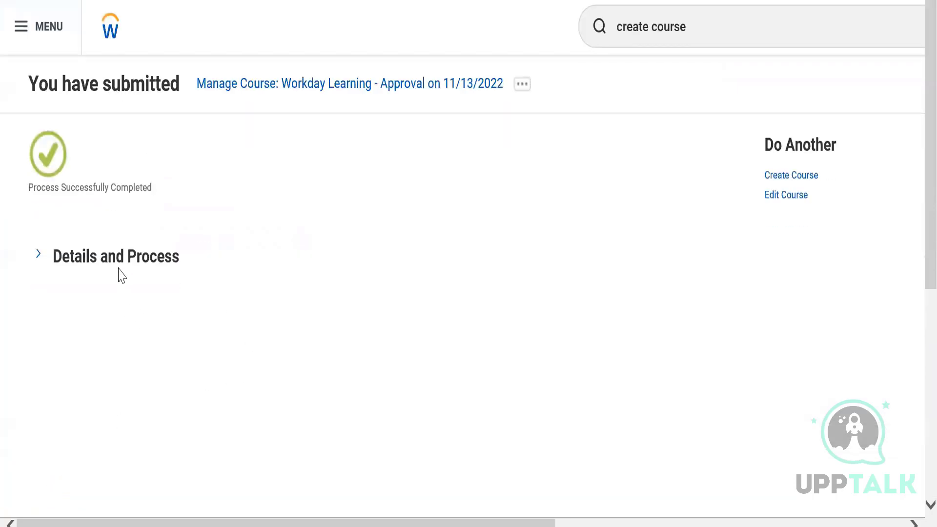
Expand the submitted course's details and copy the course name as text, allowing clipboard access.
left_click(118, 273)
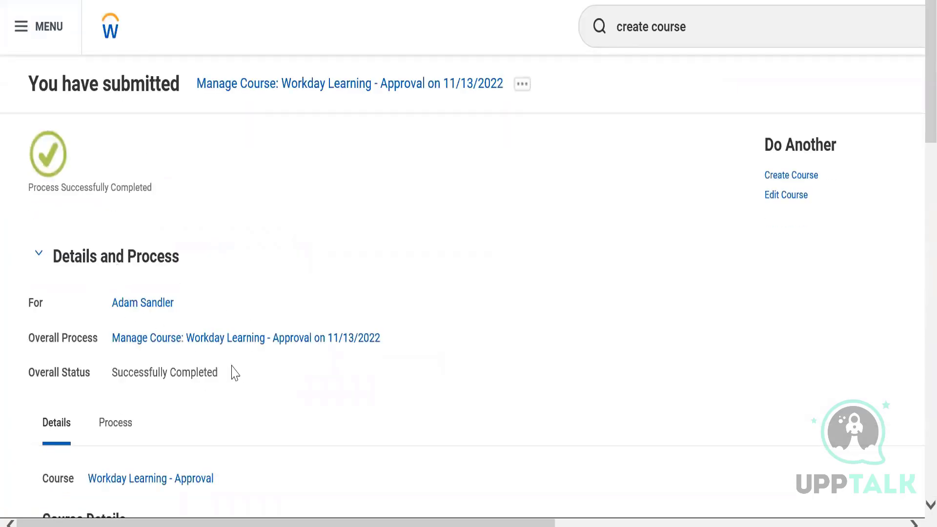
right_click(186, 481)
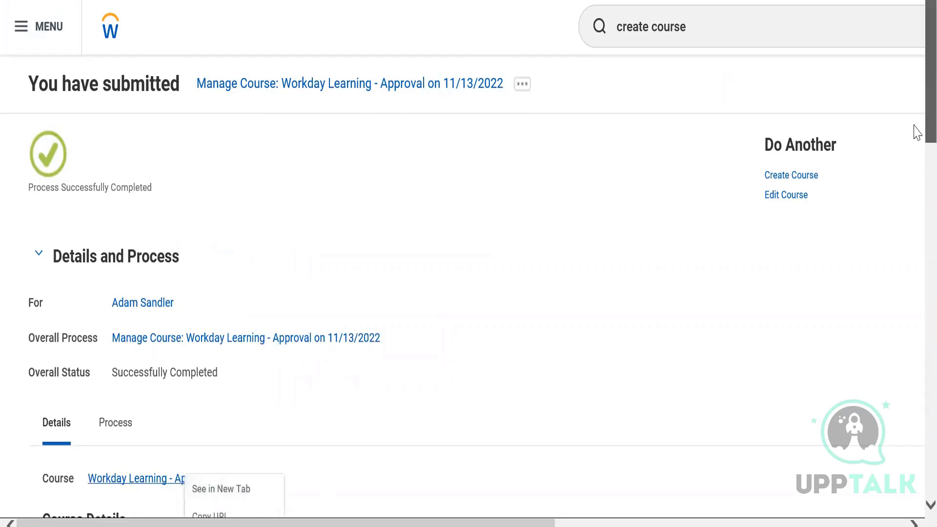
scroll(913, 134, "down", 5)
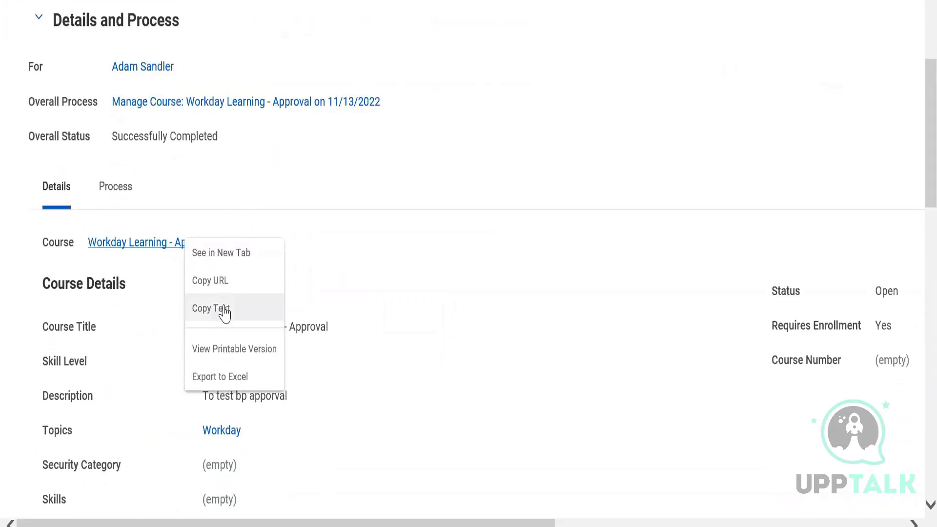
left_click(225, 306)
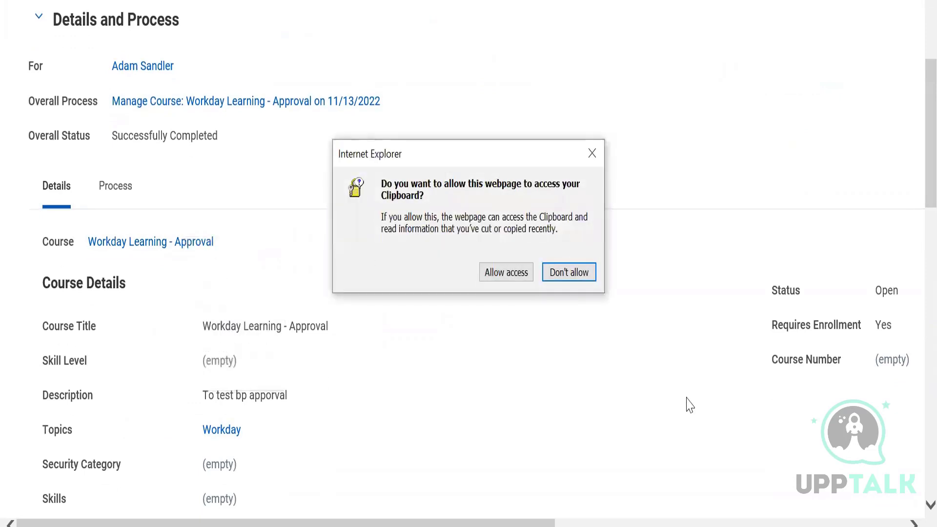
left_click(518, 271)
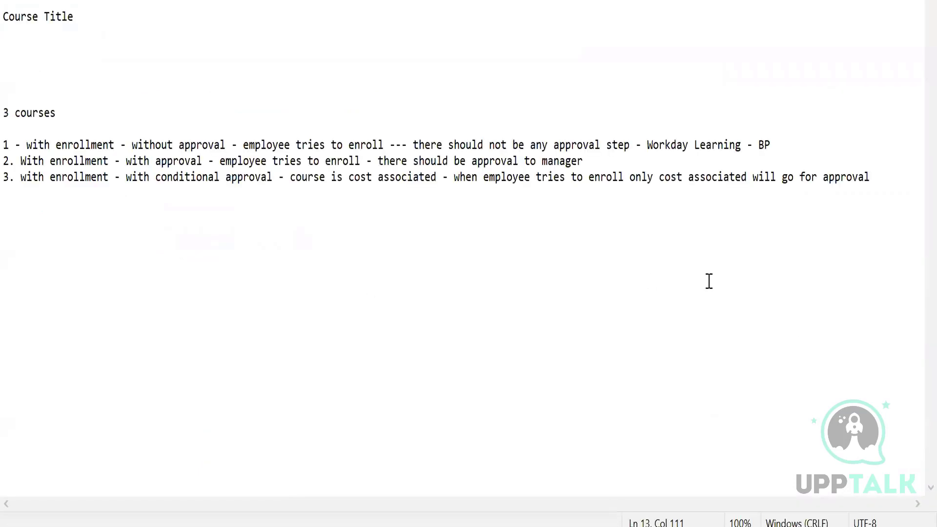
In the Notepad notes, add the copied title Workday Learning - Approval after a hyphen at the end of the second course line.
left_click(44, 177)
left_click(8, 46)
key("ctrl+v")
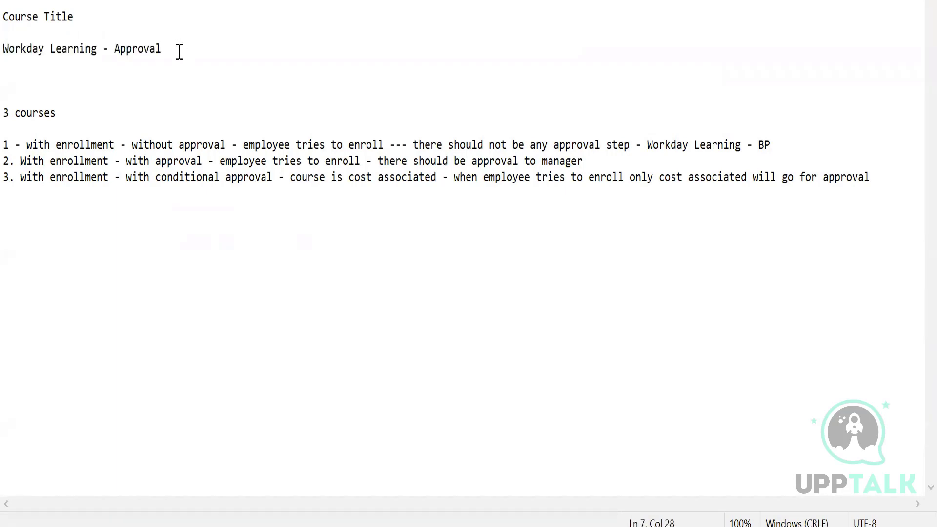
left_click(8, 61)
left_click_drag(5, 48, 181, 56)
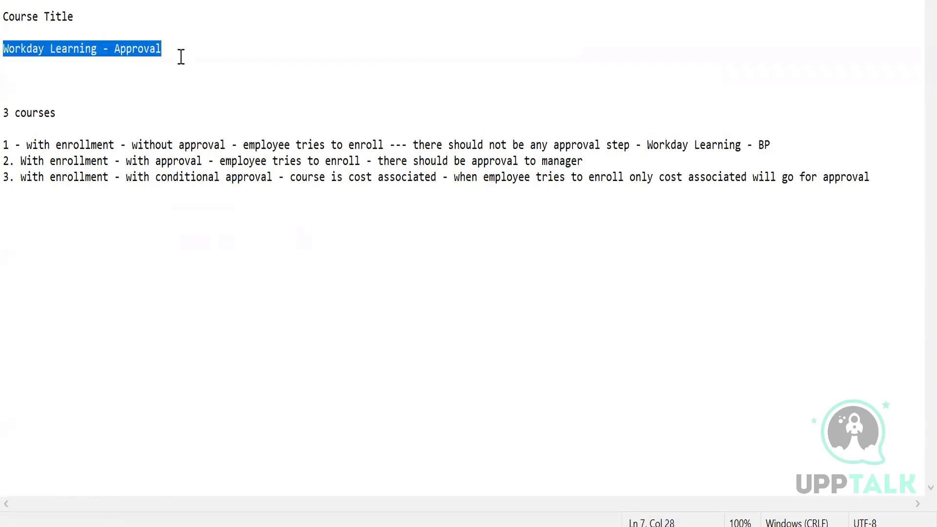
key("ctrl+x")
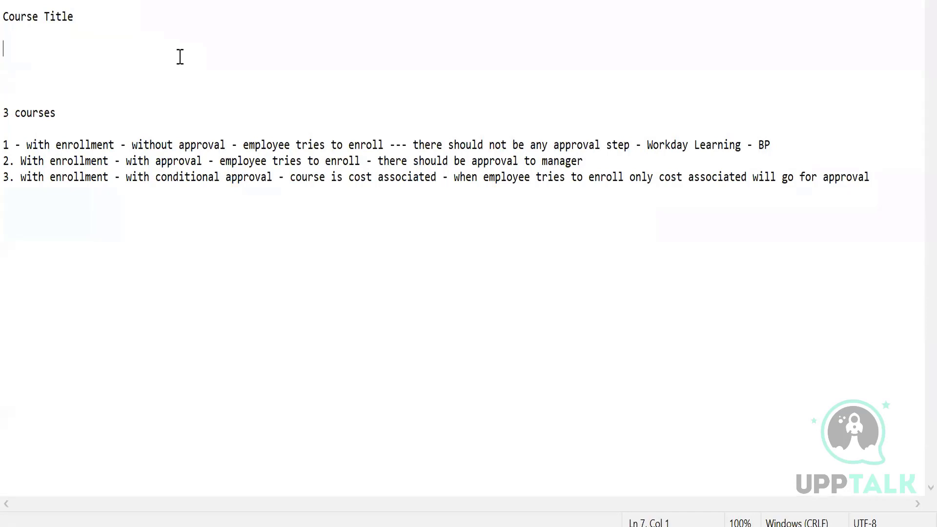
left_click(610, 162)
type("-")
key("ctrl+v")
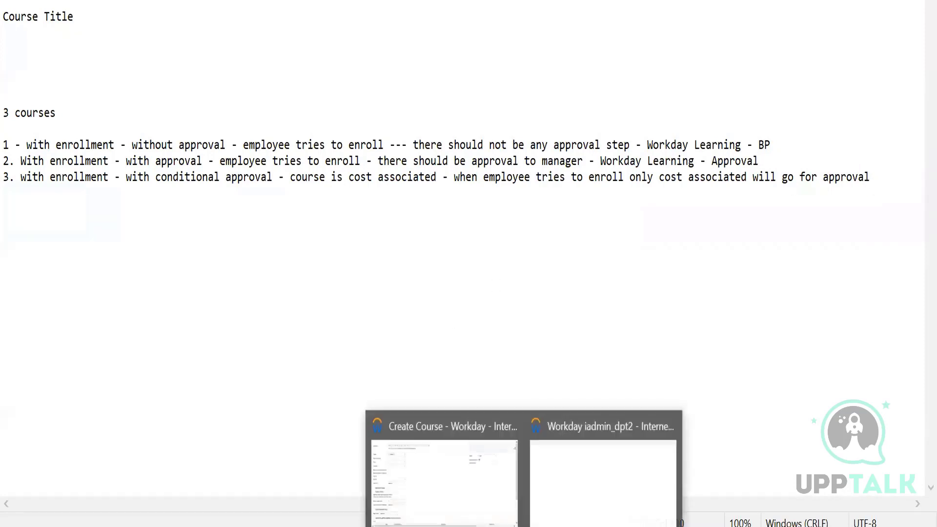
Switch back to Workday and start creating another course of the digital type.
left_click(469, 475)
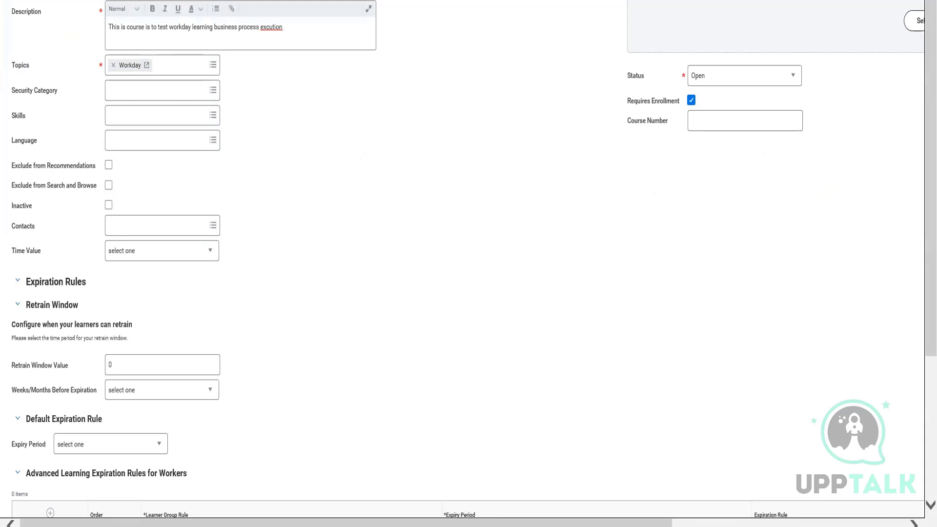
left_click(623, 473)
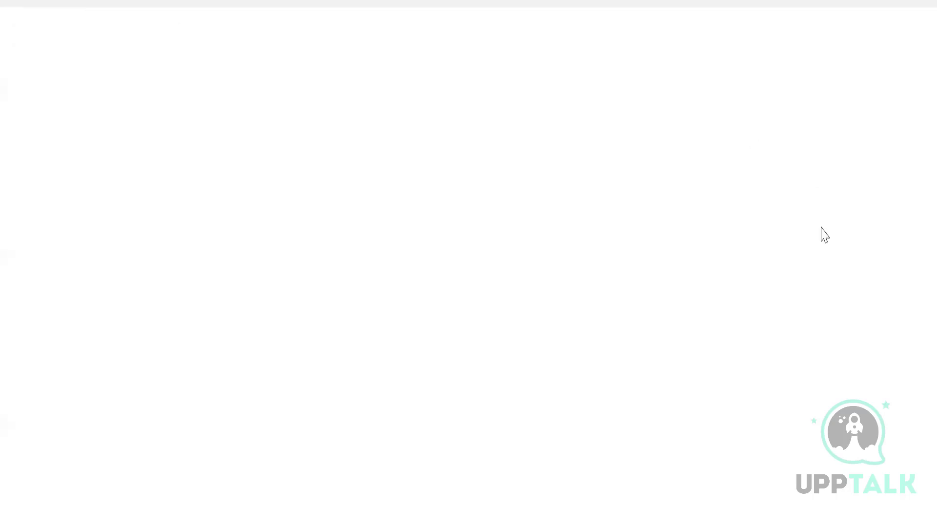
left_click(736, 526)
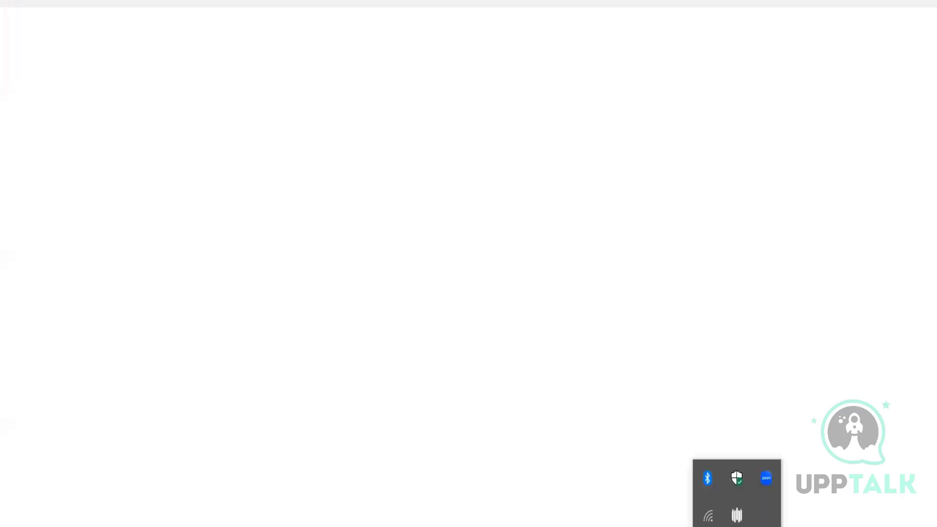
left_click(771, 298)
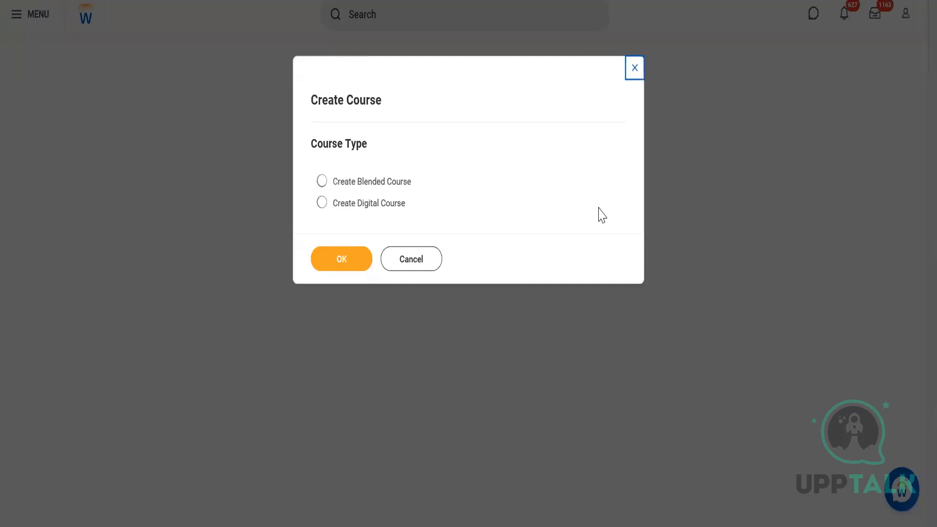
left_click(318, 261)
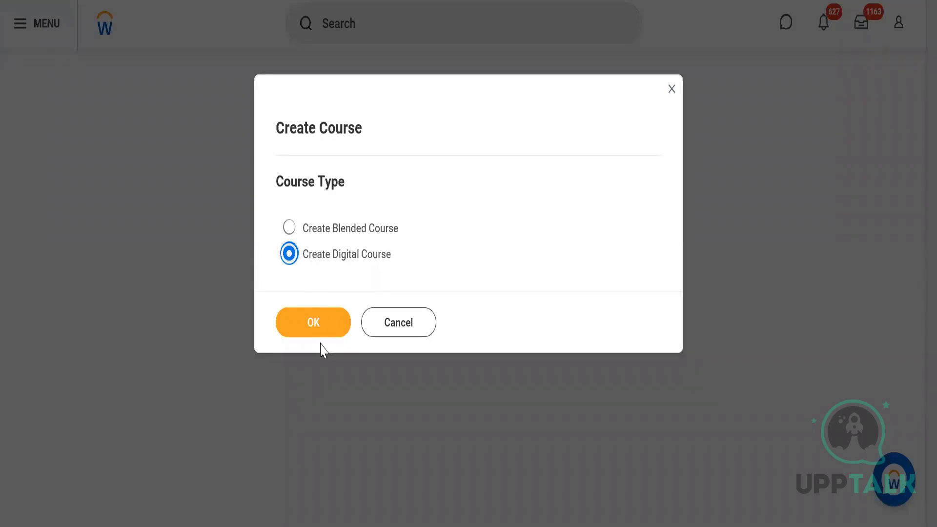
left_click(313, 326)
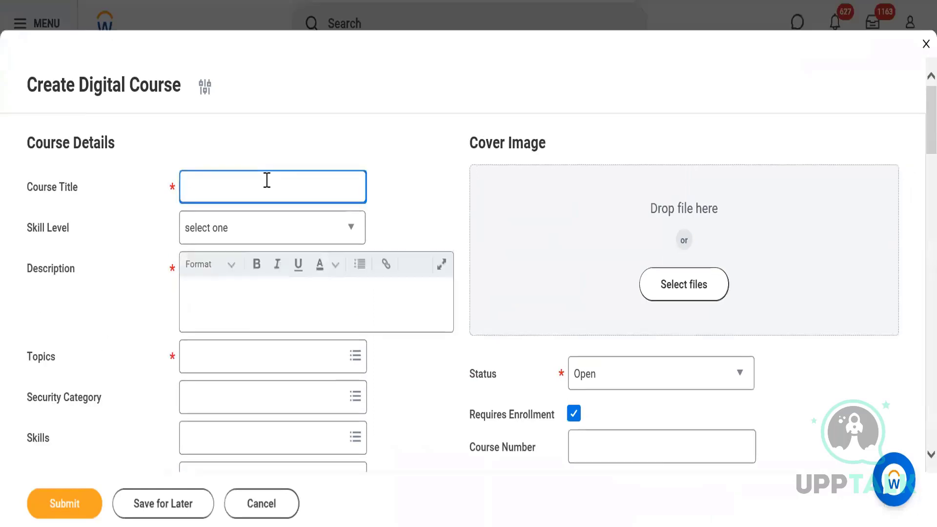
Enter the course title Workday Learning - Costing and the description This course is to test the cost execution of business process.
type("Workday Learning - Cos")
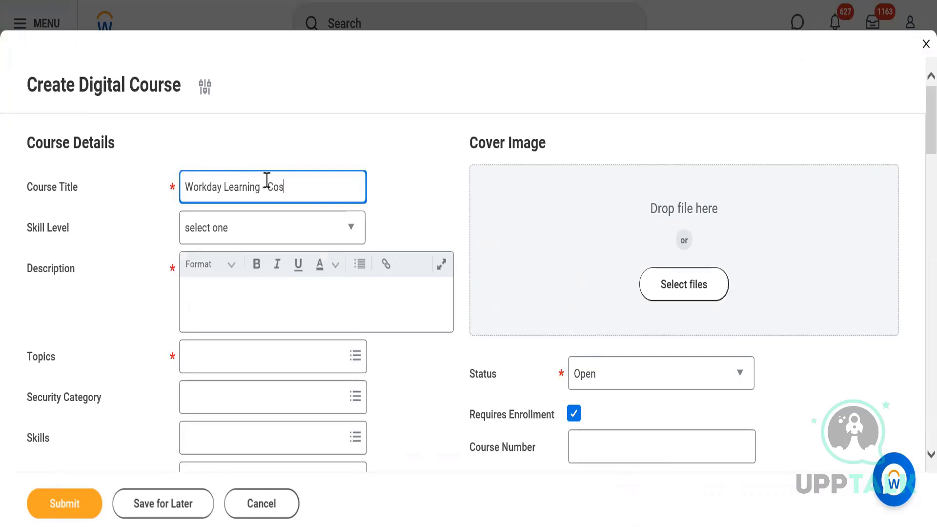
type("t ")
type("ng")
left_click(236, 299)
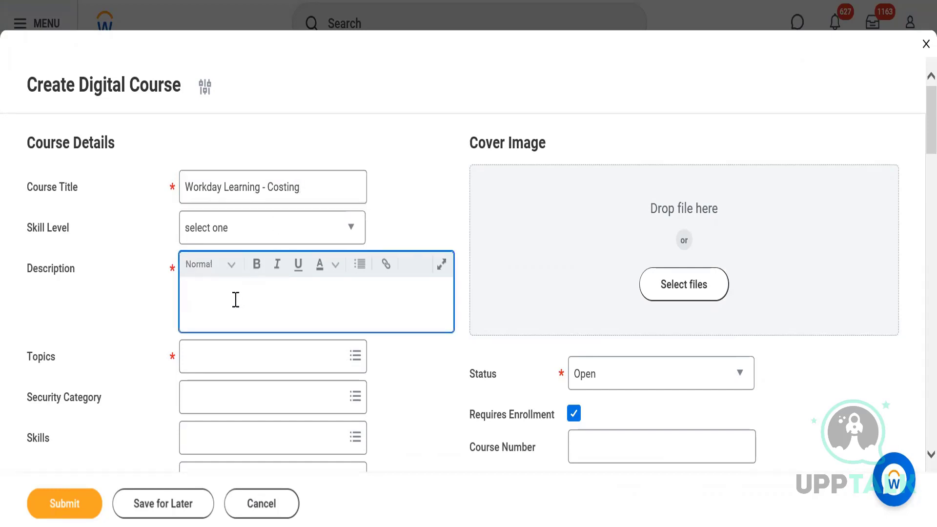
type("This course is to test ")
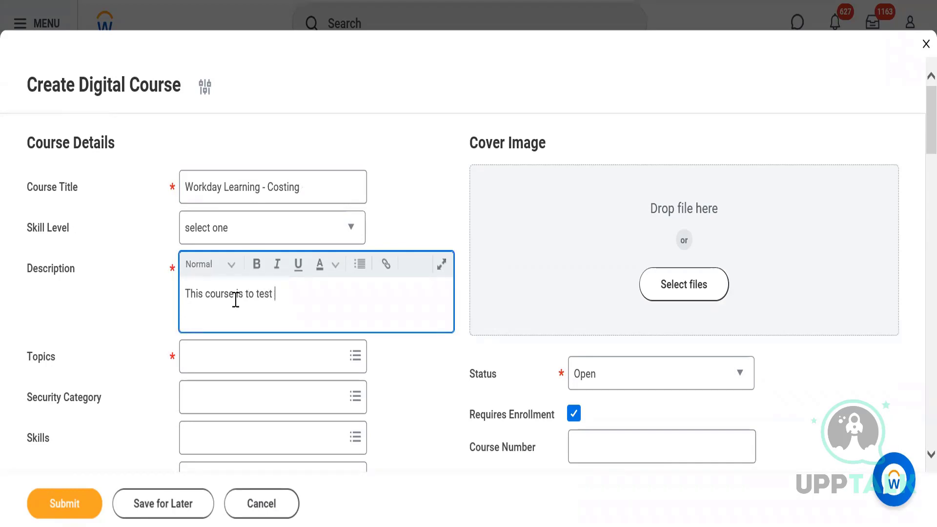
type("the cost exc")
key("BackSpace")
type("ecution of ")
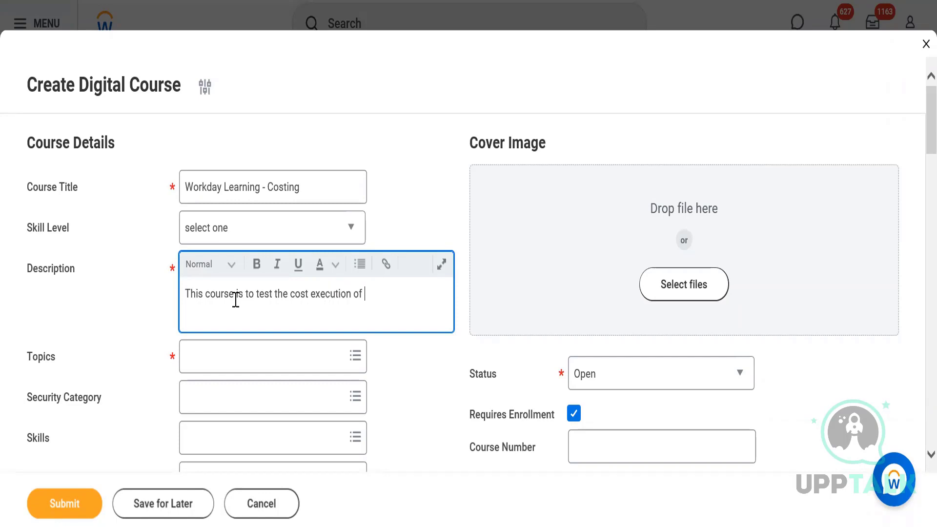
type("business process")
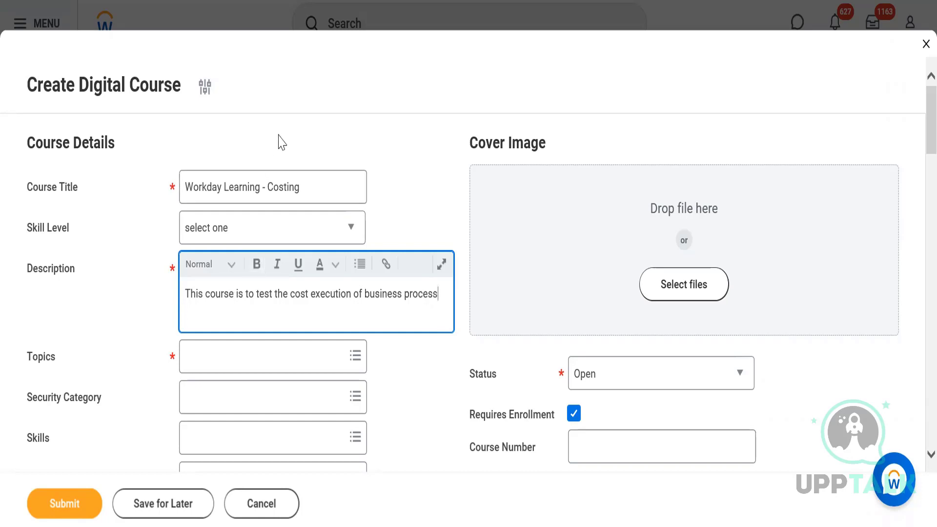
left_click(638, 212)
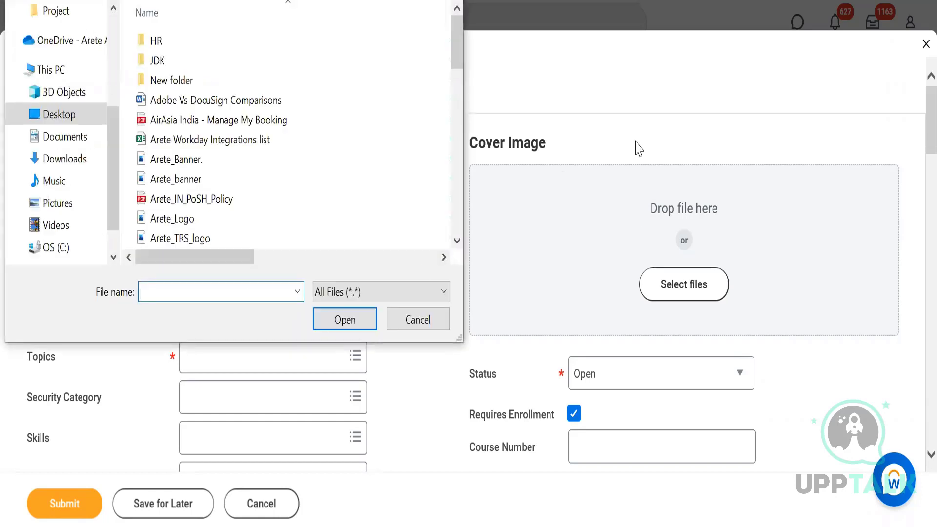
left_click(416, 321)
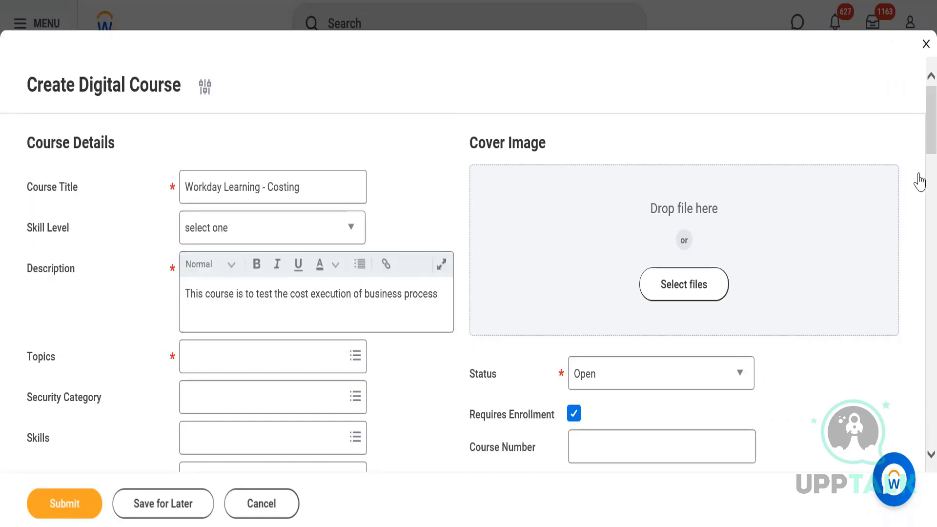
Assign the topic Workday to the costing course.
scroll(916, 161, "down", 10)
scroll(915, 147, "up", 7)
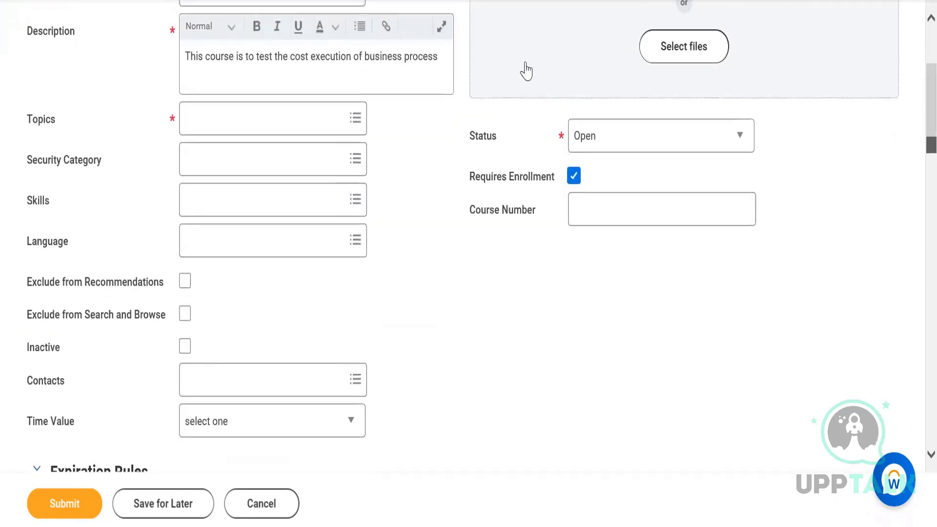
left_click(300, 112)
type("w")
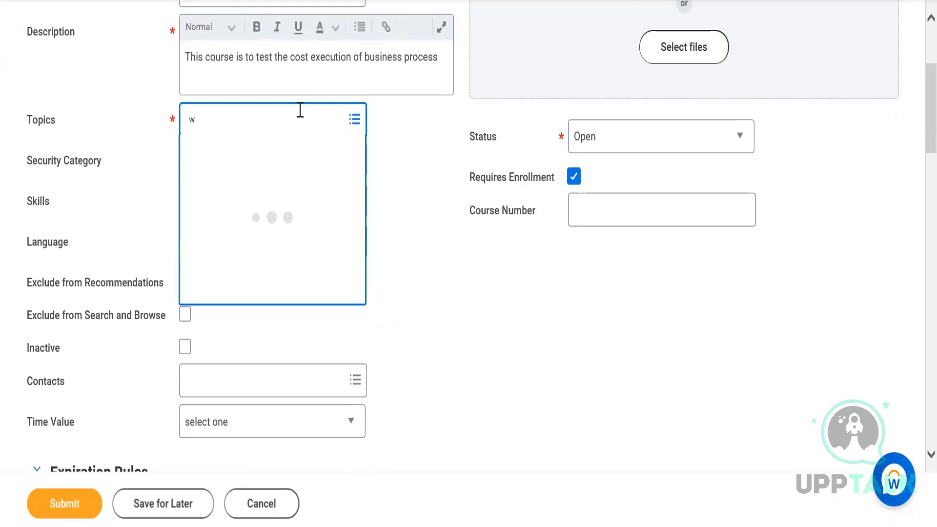
type("orkday")
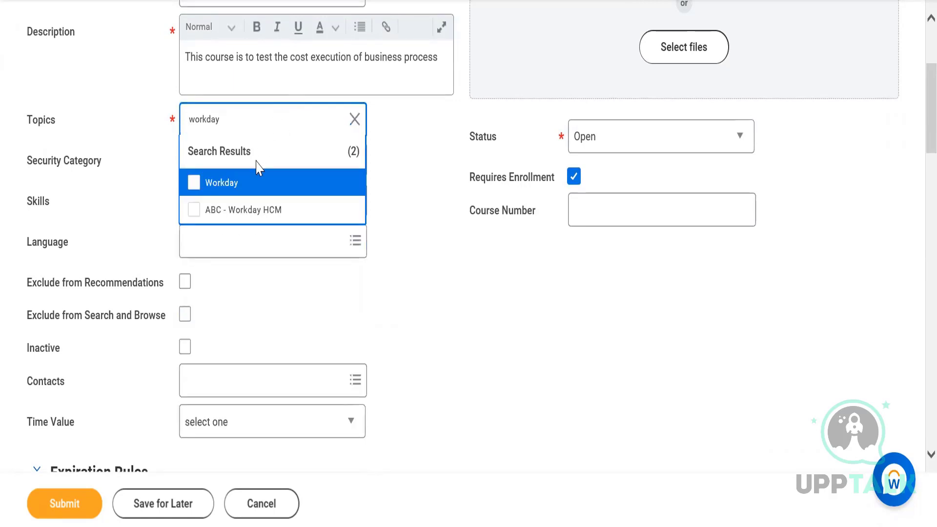
left_click(250, 184)
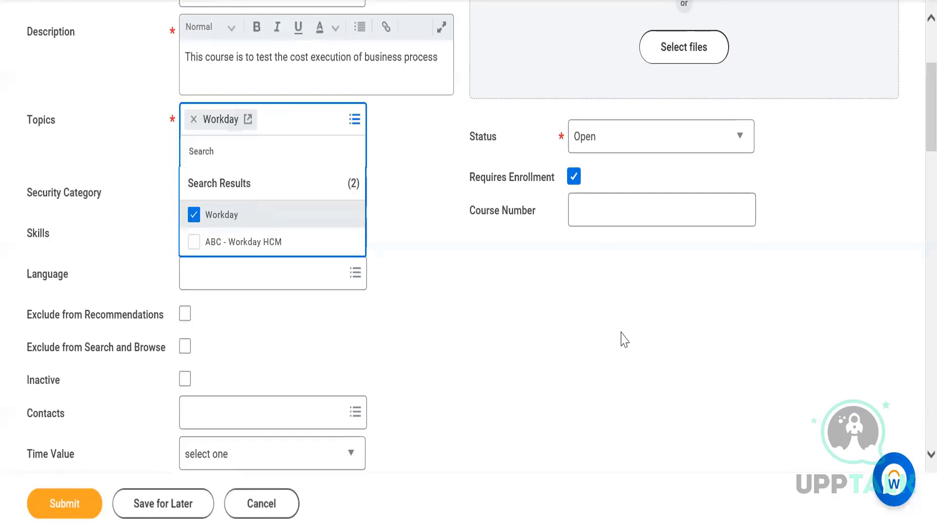
left_click(499, 320)
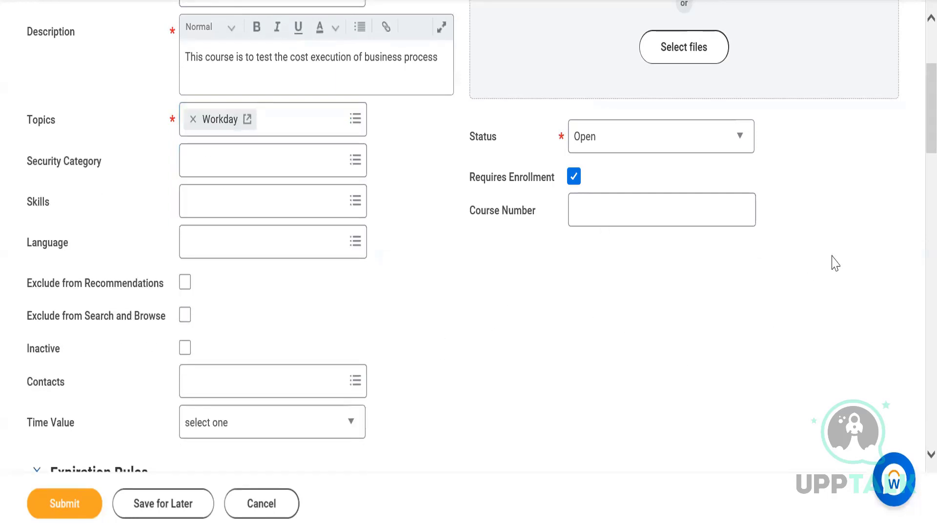
Set the costing course's time value to Minutes and its total course duration to 60.
left_click_drag(929, 99, 913, 178)
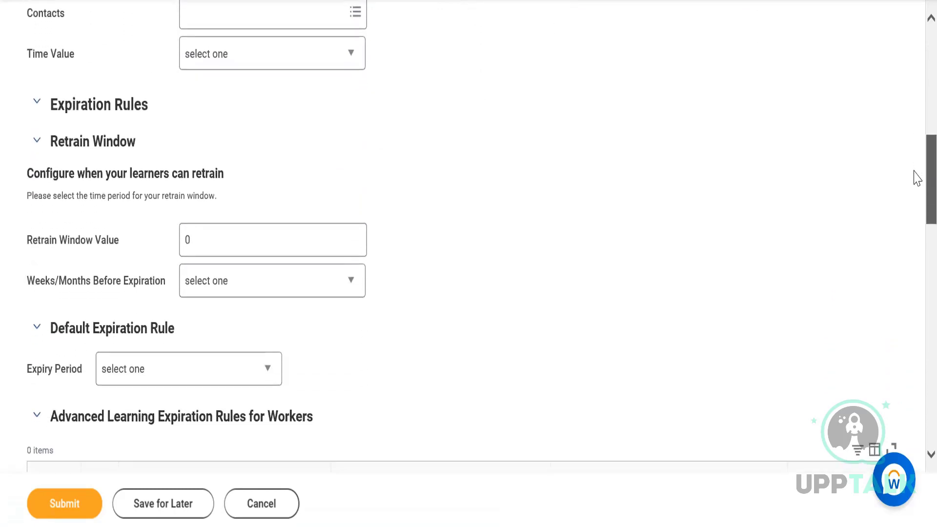
left_click(242, 68)
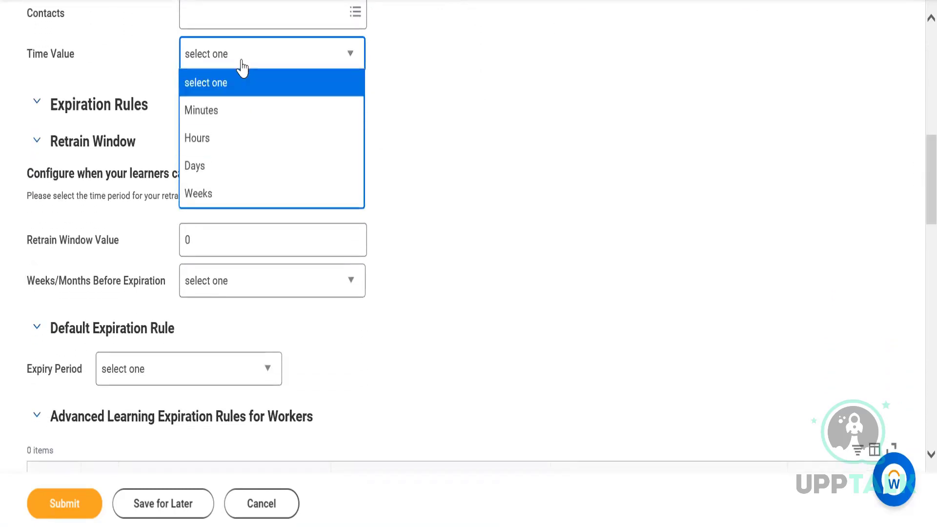
left_click(226, 120)
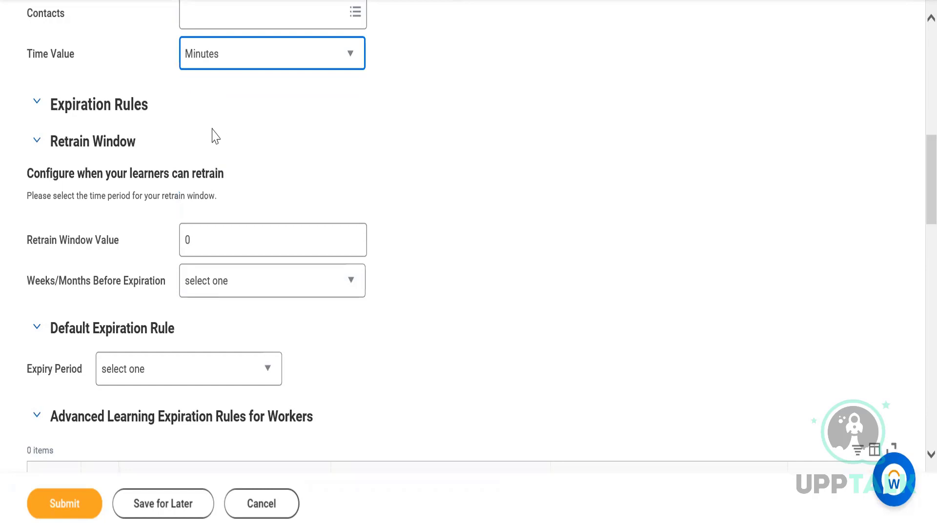
scroll(189, 68, "up", 3)
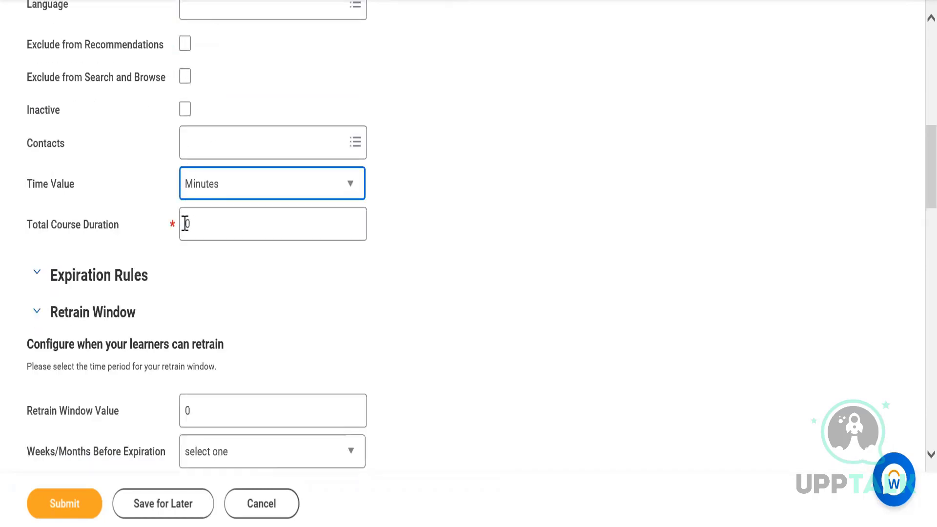
scroll(185, 224, "down", 2)
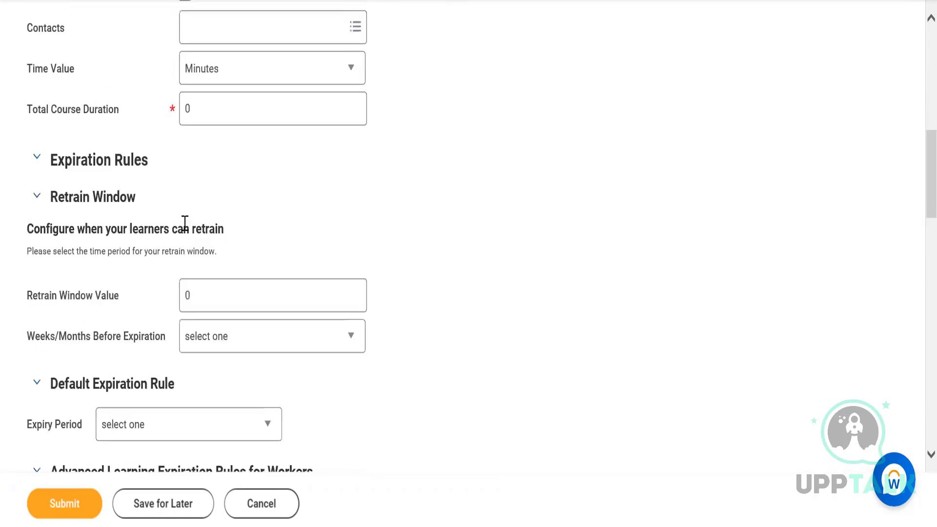
left_click(187, 112)
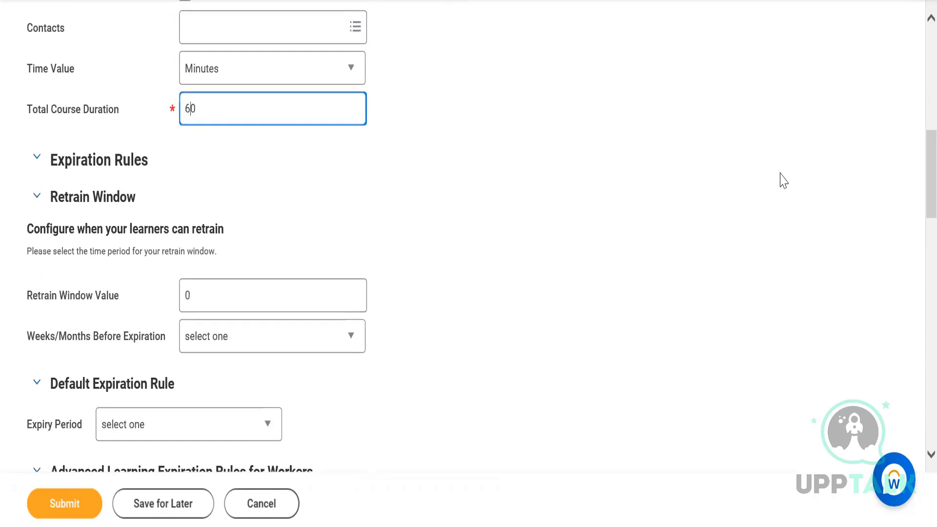
Add a cost entry to the course with Workday Learning as the item.
scroll(916, 166, "down", 10)
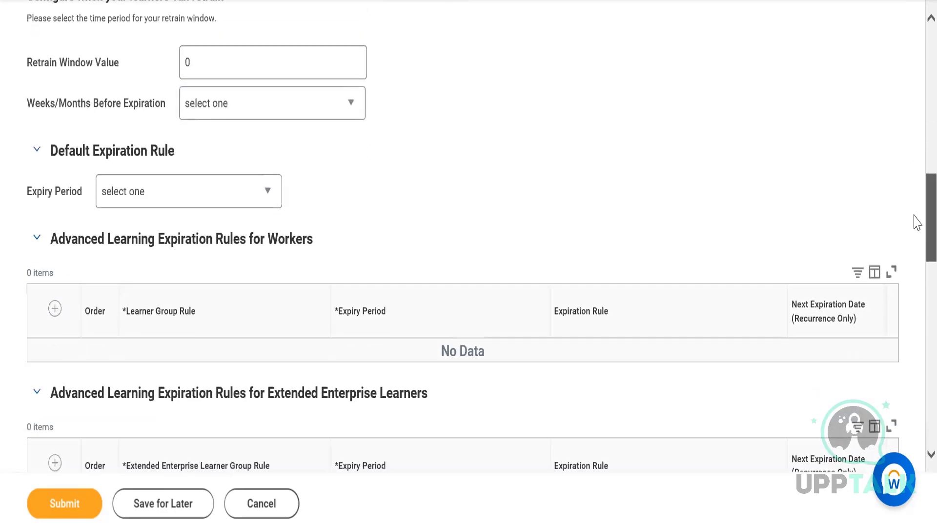
scroll(916, 266, "down", 4)
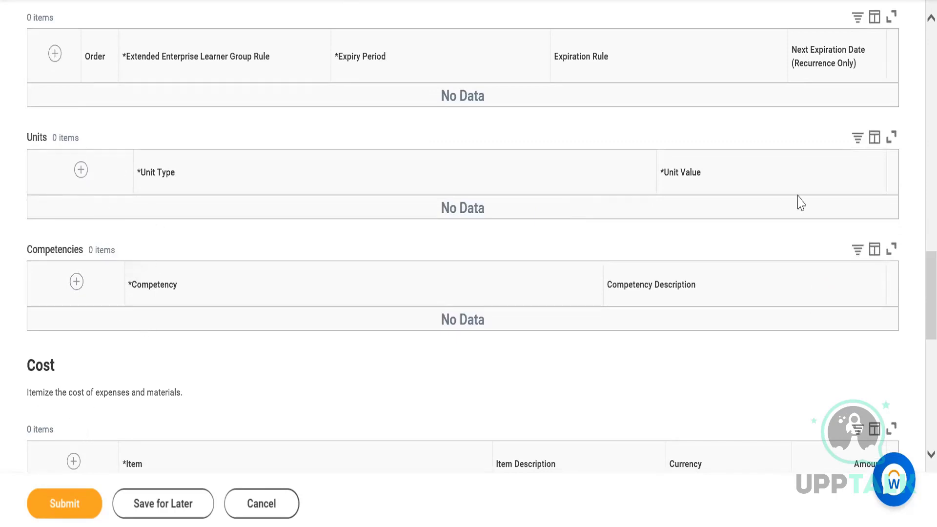
scroll(916, 281, "down", 3)
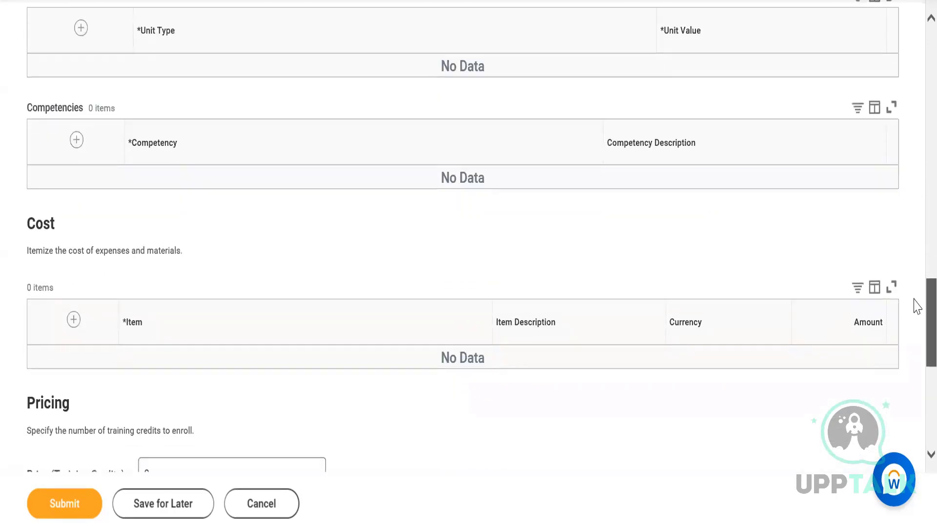
left_click(74, 314)
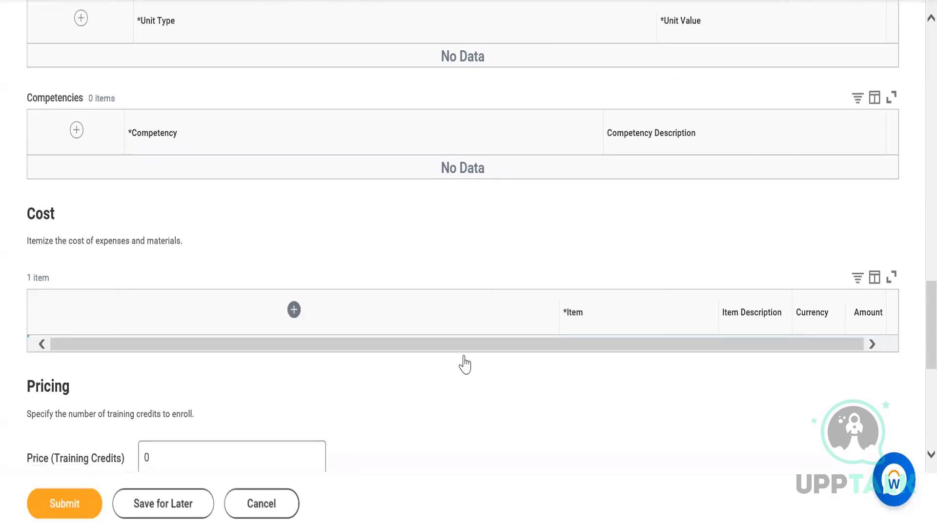
left_click(344, 364)
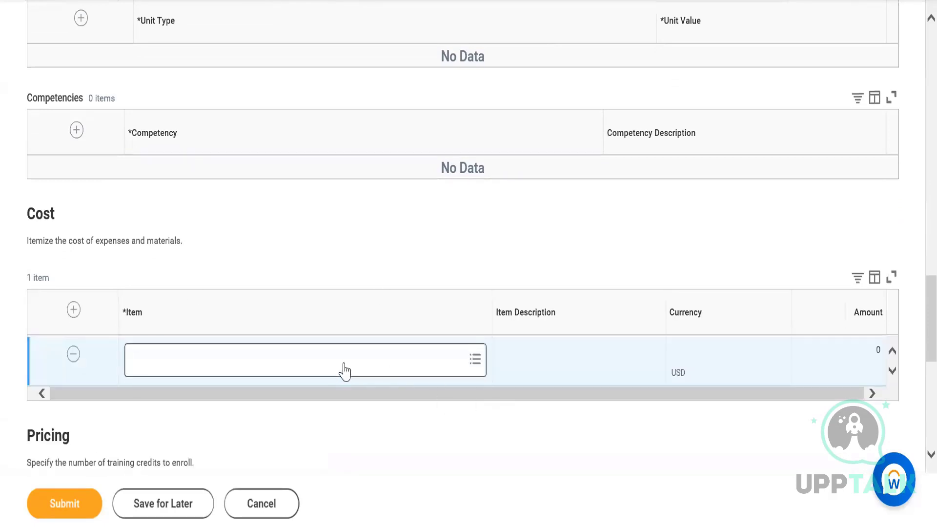
type("w")
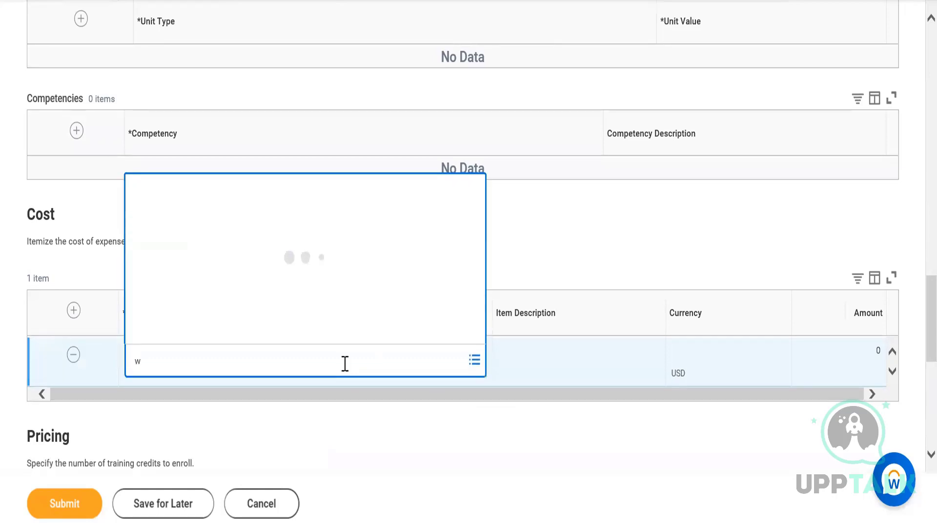
type("orkday")
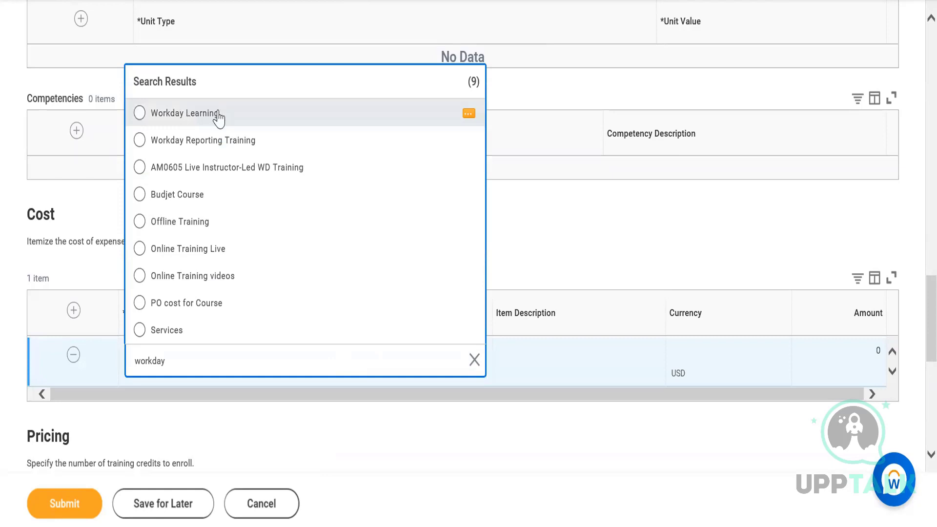
left_click(218, 115)
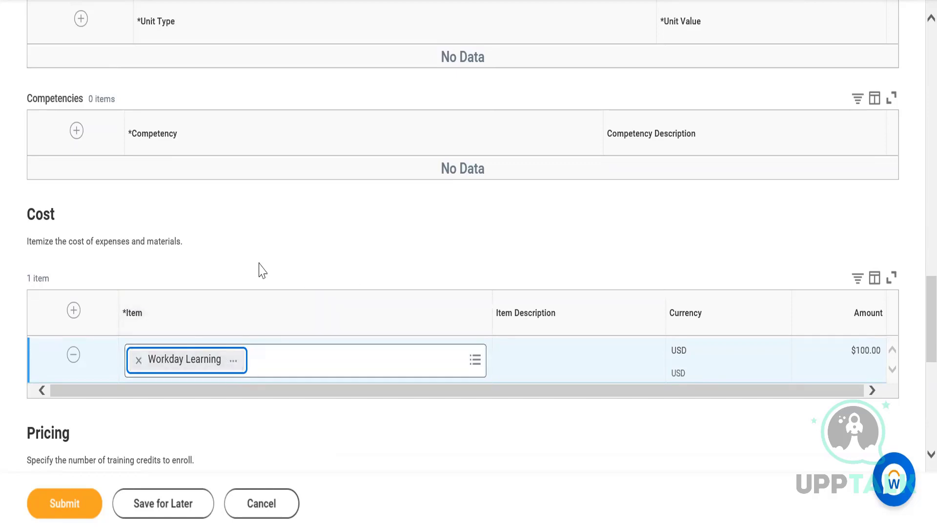
left_click(849, 351)
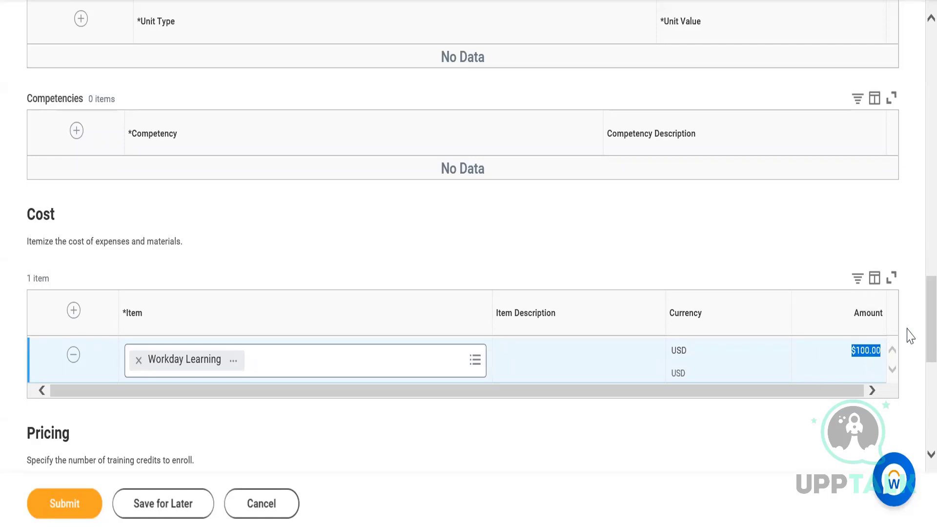
Add a lesson of the External Content type to the costing course.
scroll(917, 303, "down", 9)
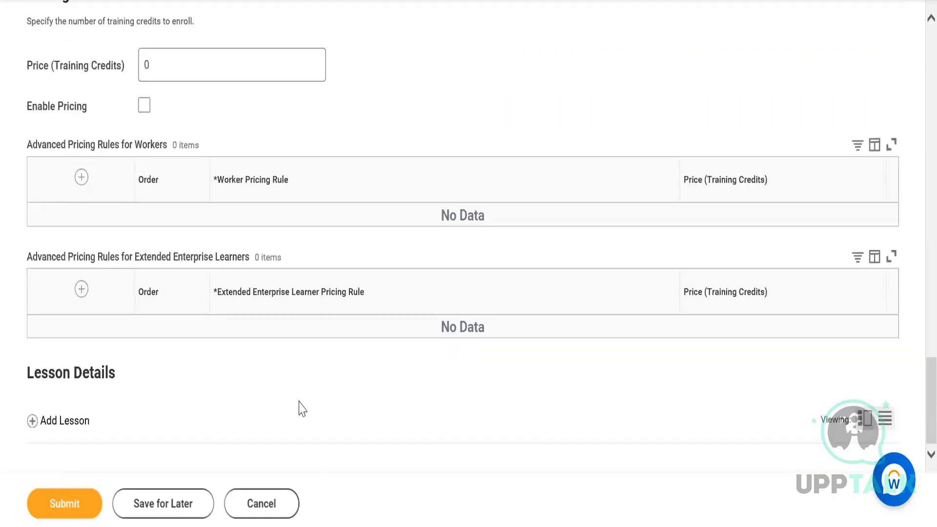
left_click(75, 423)
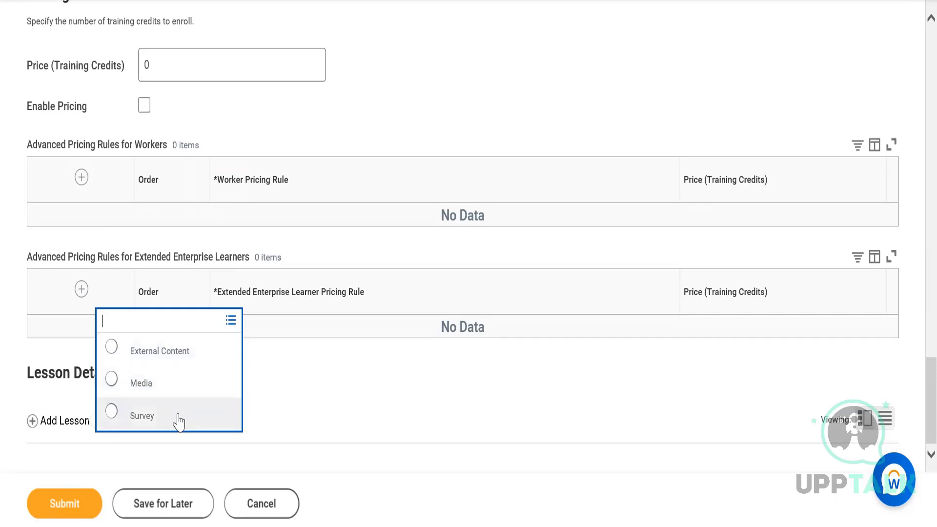
left_click(176, 352)
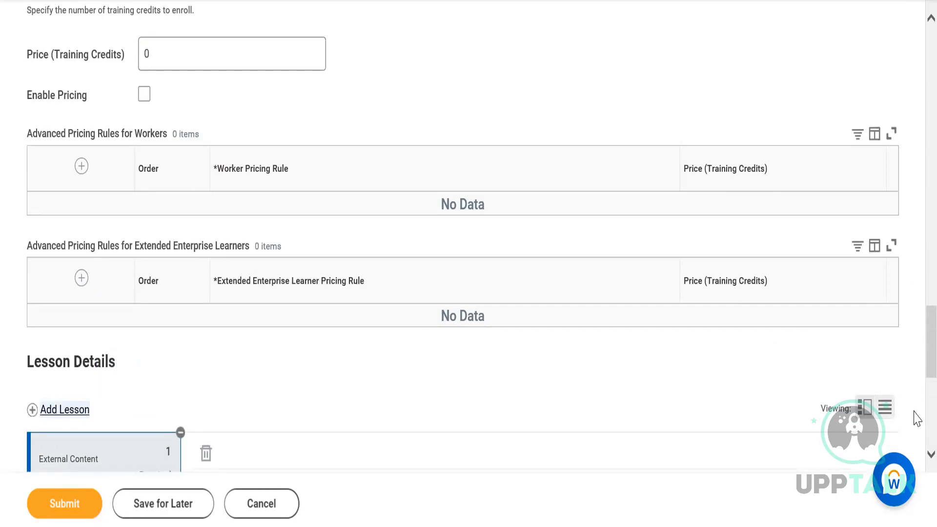
scroll(916, 418, "up", 2)
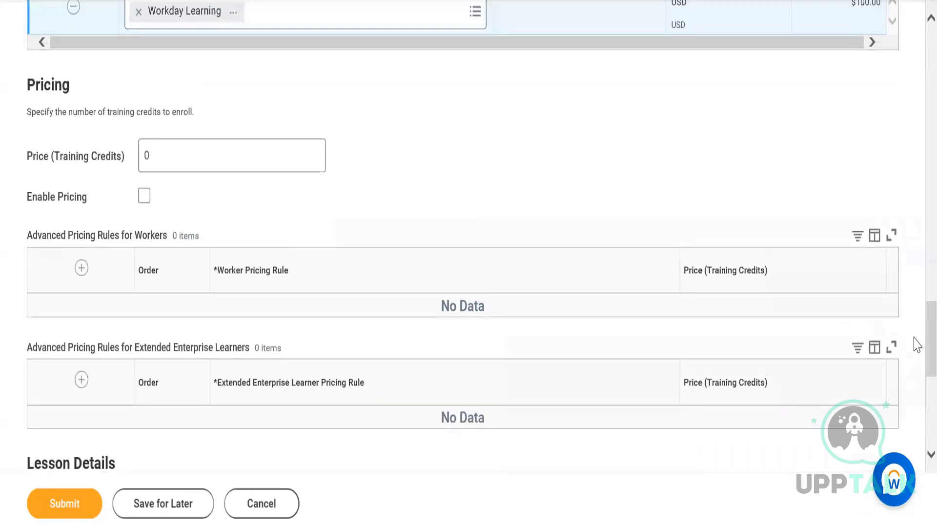
scroll(914, 341, "down", 8)
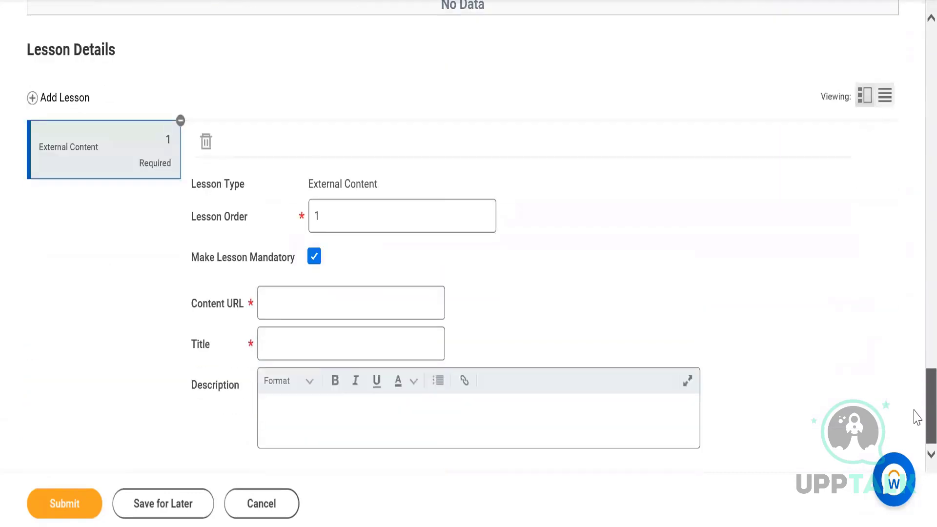
left_click(359, 312)
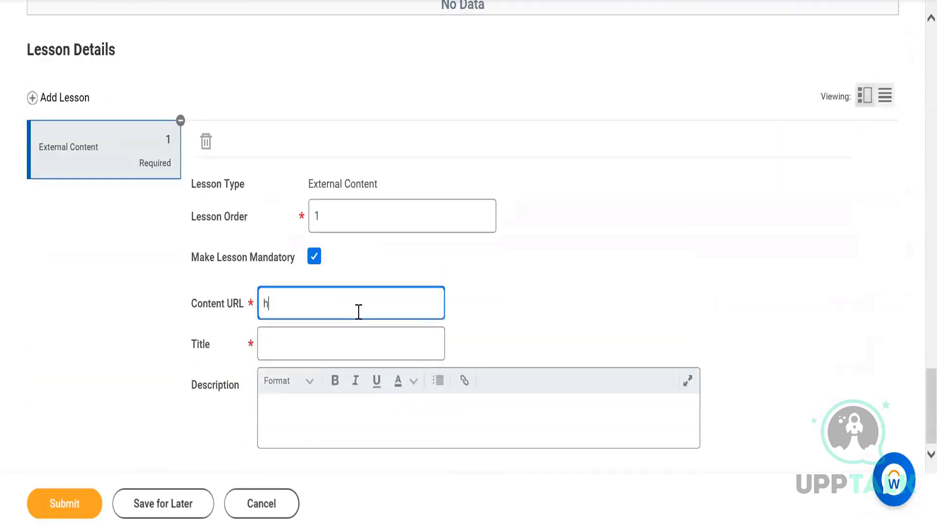
type("https://my.workday.com")
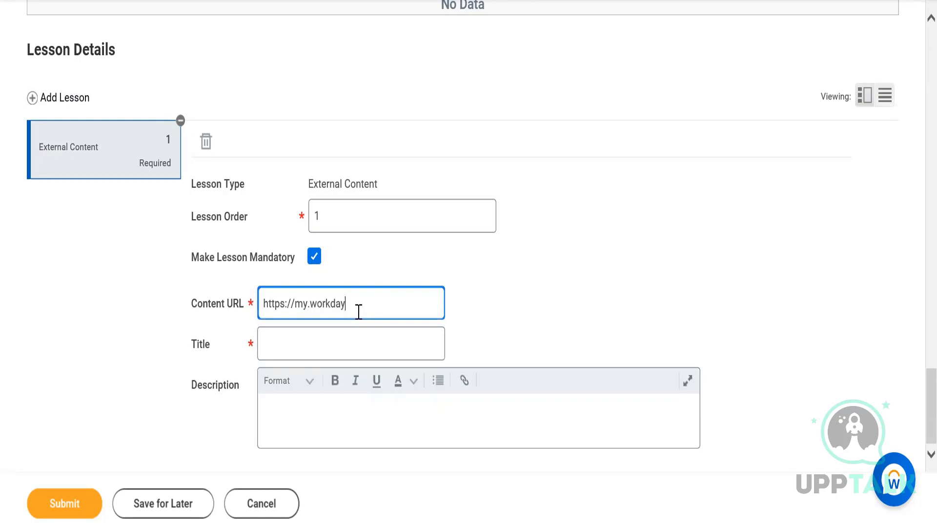
left_click(332, 341)
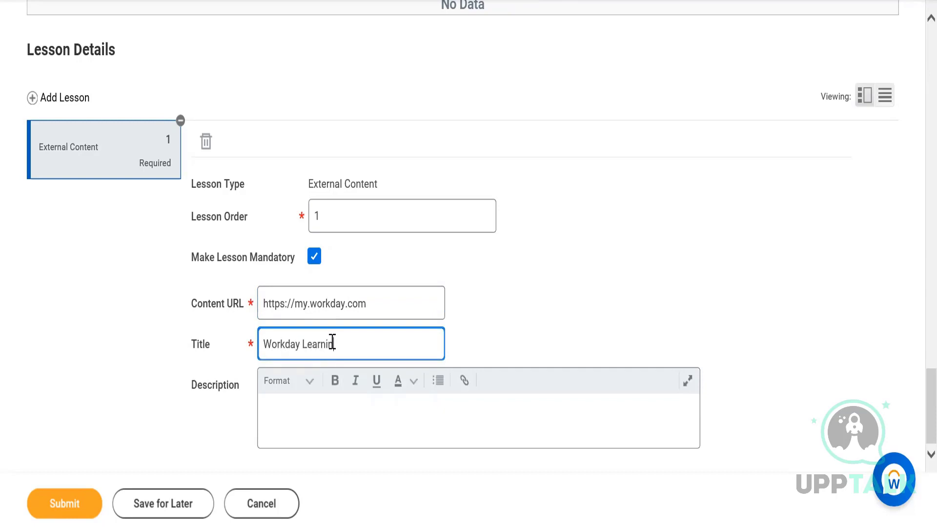
left_click(322, 411)
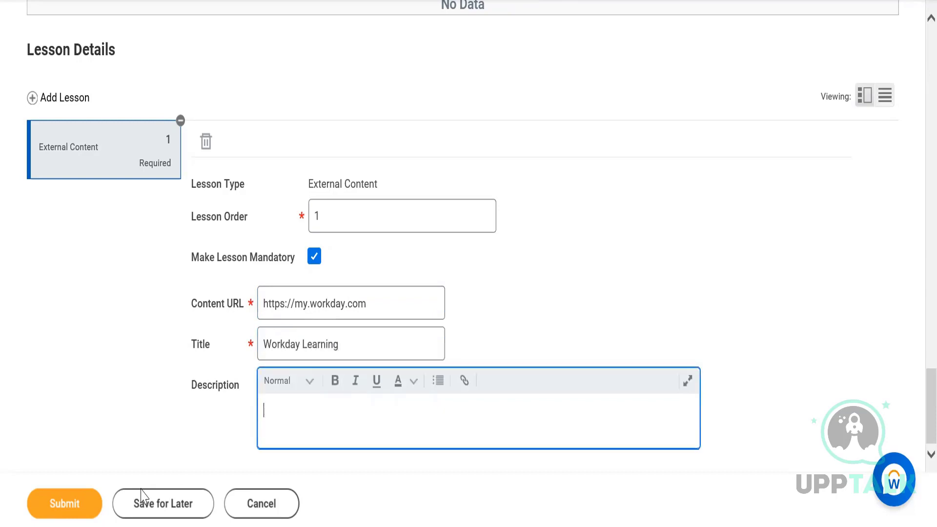
left_click(87, 504)
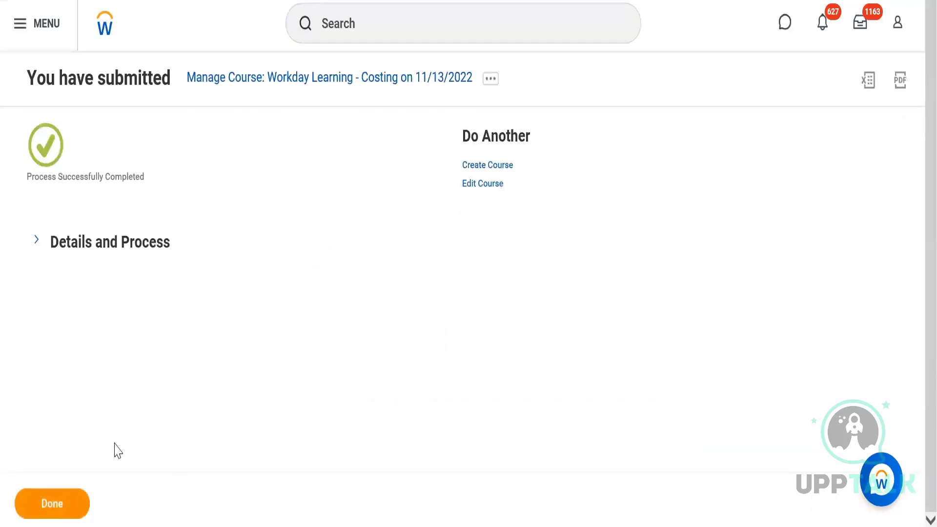
Expand the submitted course's details and try to copy its title, Workday Learning - Costing.
left_click(37, 242)
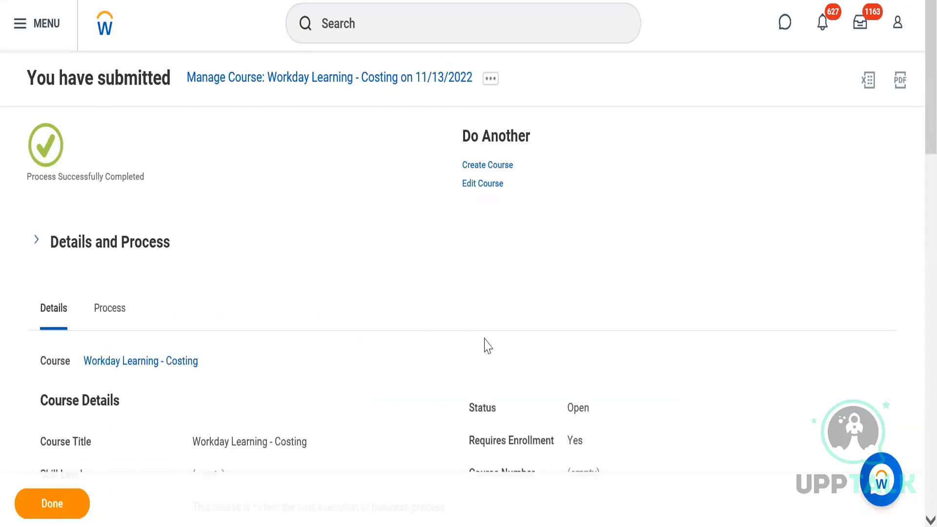
right_click(152, 369)
left_click(167, 432)
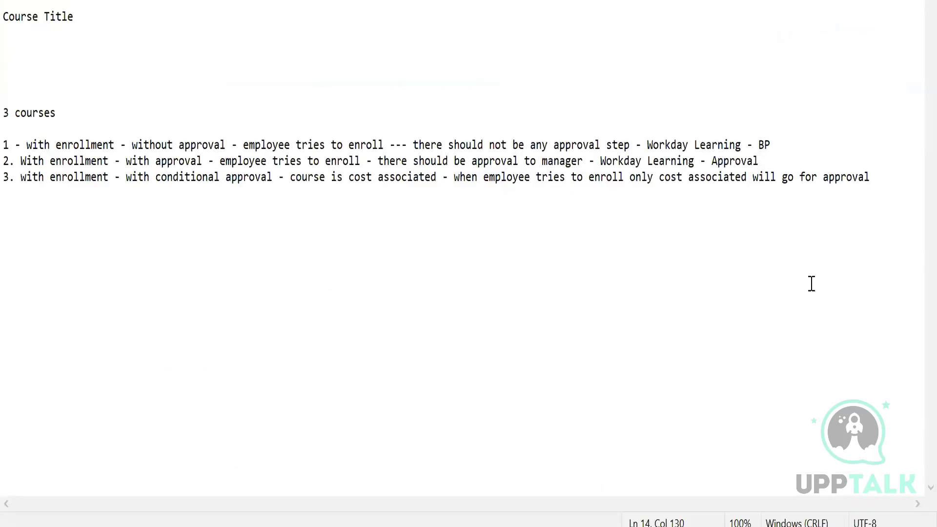
In the Notepad notes, add the title Workday Learning - Costing on a new line below the third course.
left_click(17, 200)
key("ctrl+v")
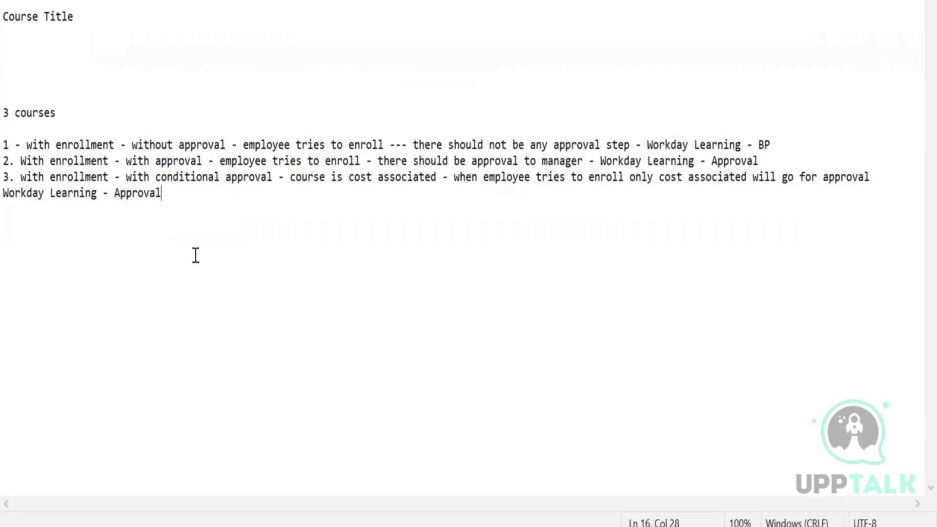
left_click_drag(176, 200, 119, 196)
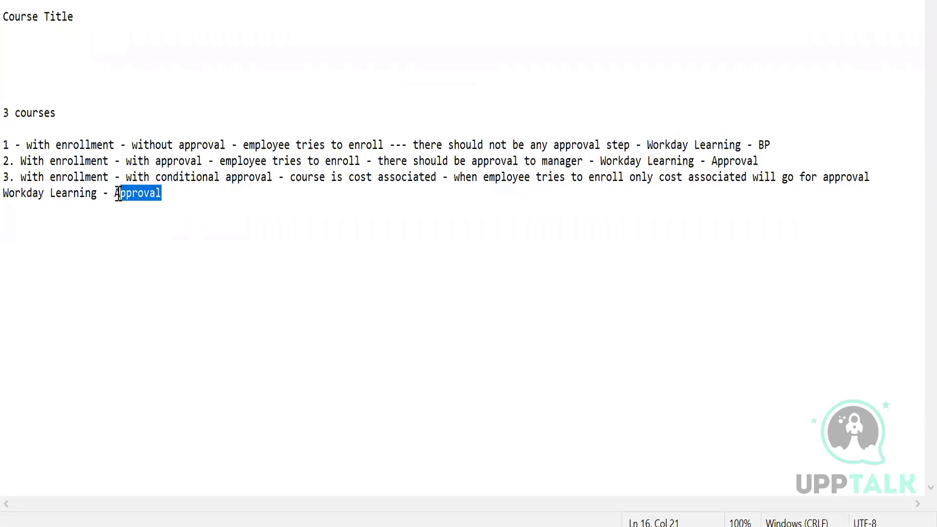
type("Costing")
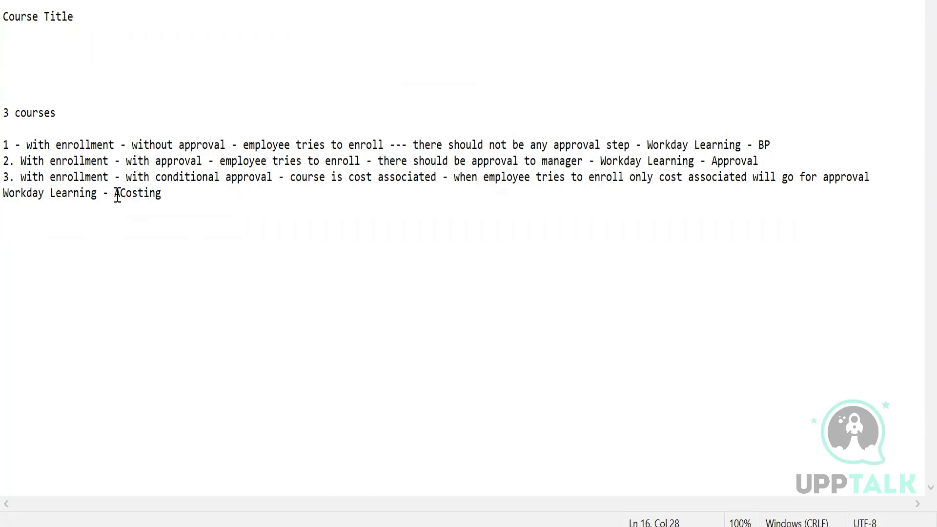
key("BackSpace")
Switch back to Workday and allow the webpage to access the clipboard.
mouse_move(598, 502)
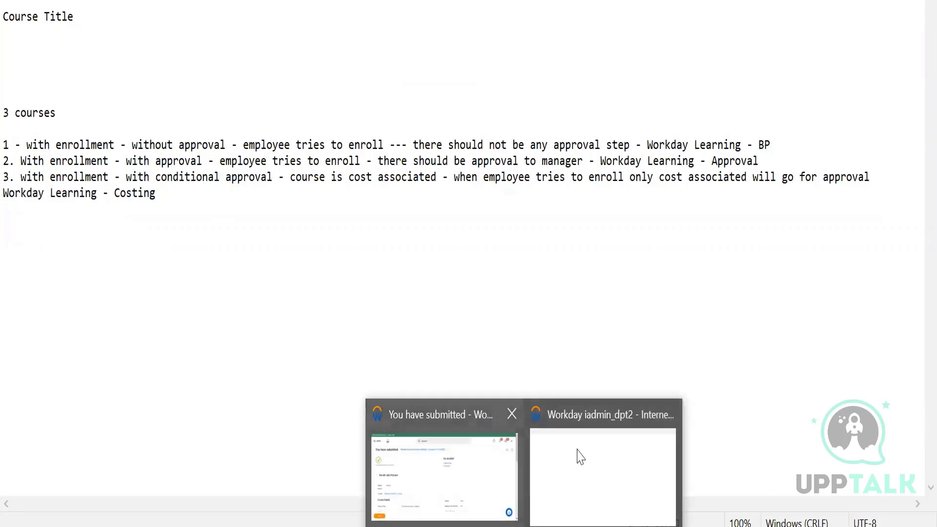
left_click(598, 459)
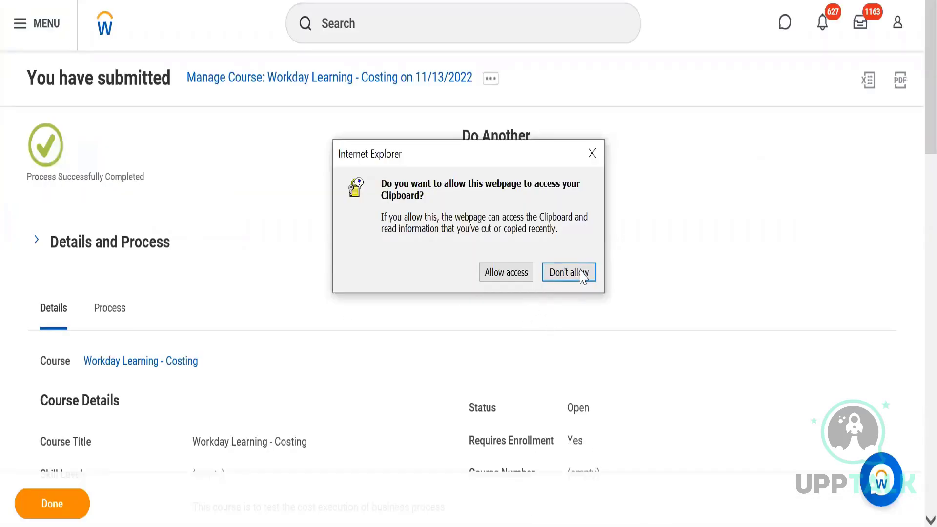
left_click(518, 272)
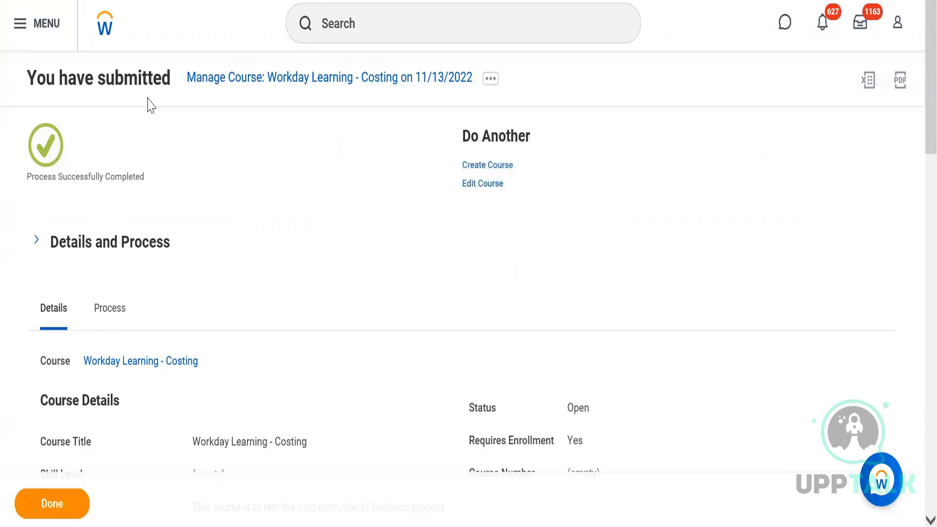
Return to the home page, open the Learning app from the full list of apps, and browse the learning catalog.
left_click(106, 28)
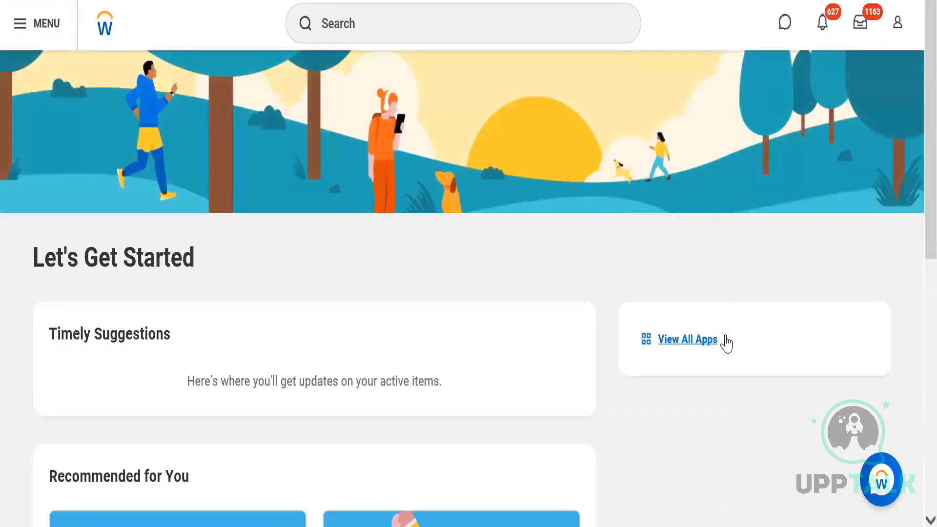
left_click(702, 342)
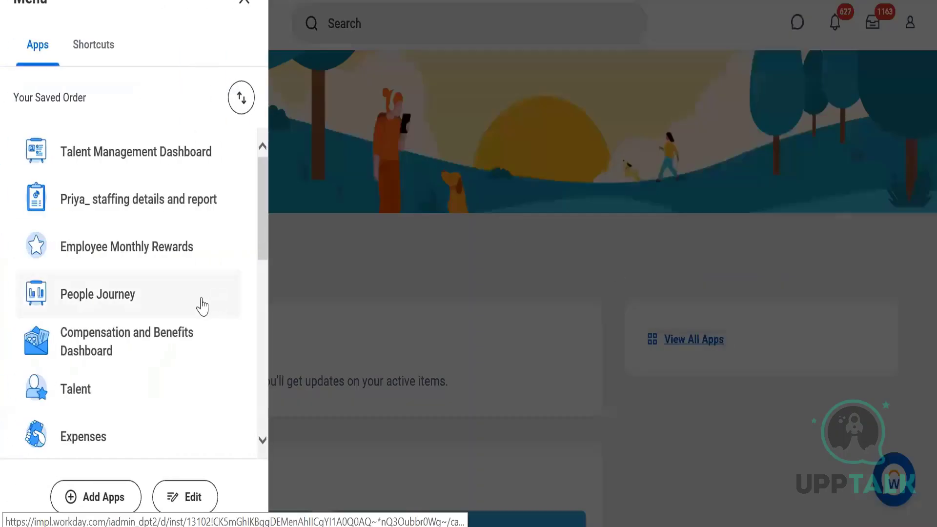
left_click_drag(261, 223, 261, 318)
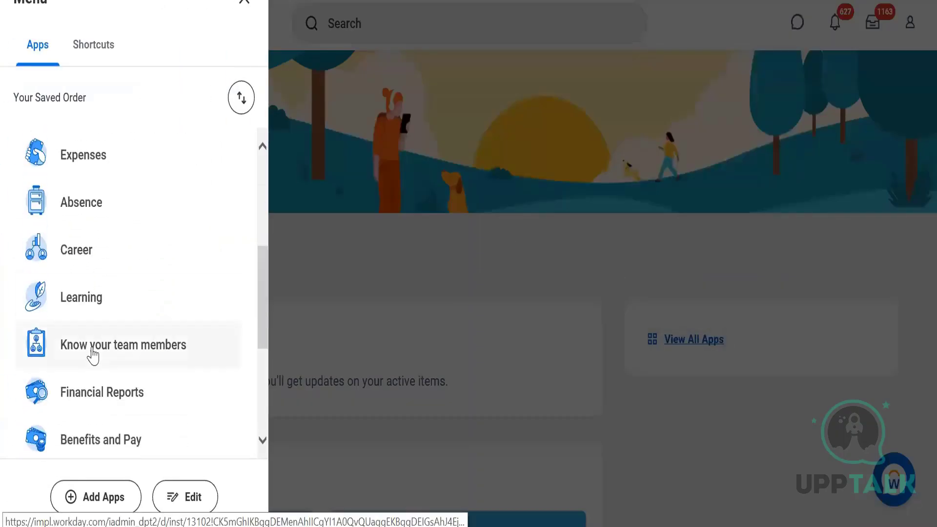
left_click(81, 298)
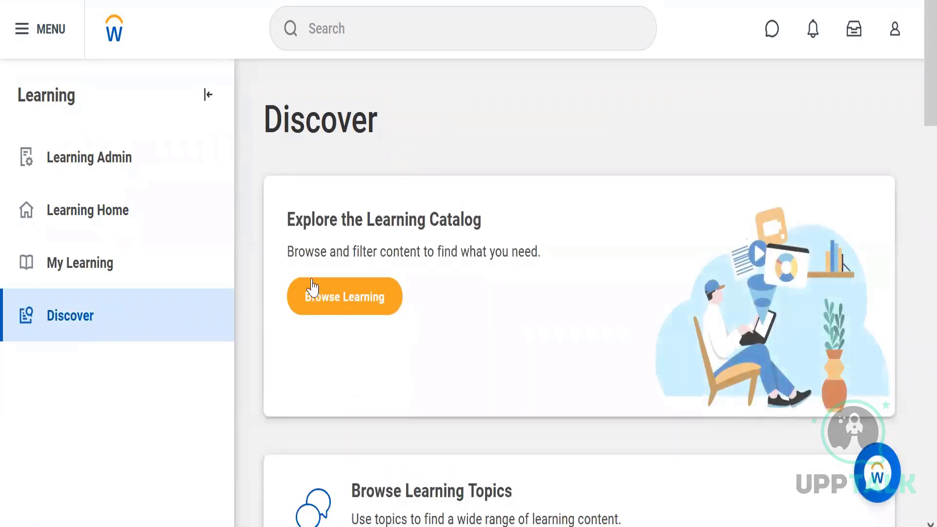
left_click(349, 300)
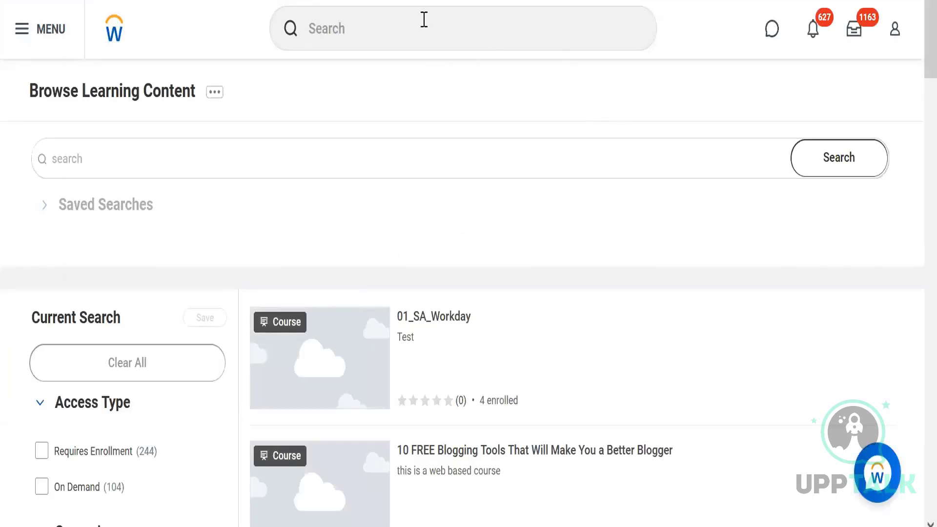
Search the learning catalog for Workday Learning and look through the listed courses for the three new ones.
left_click(261, 156)
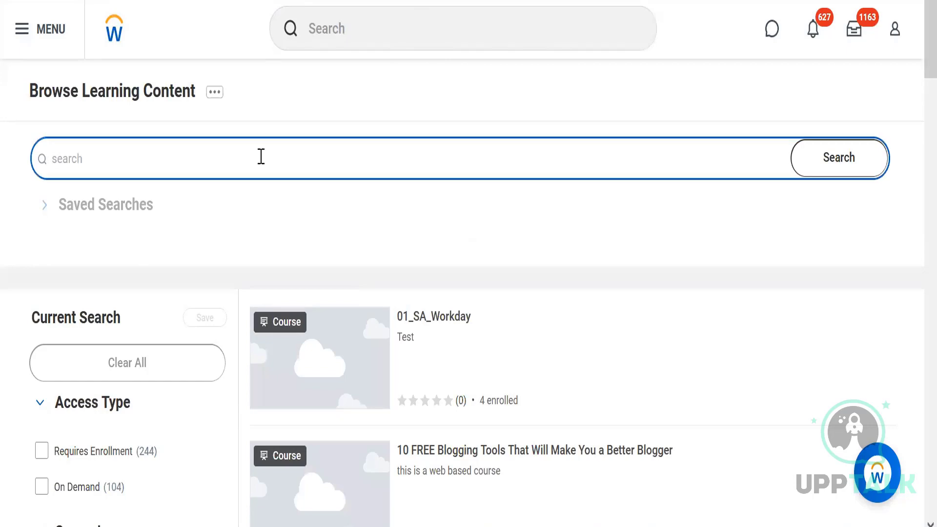
left_click(634, 526)
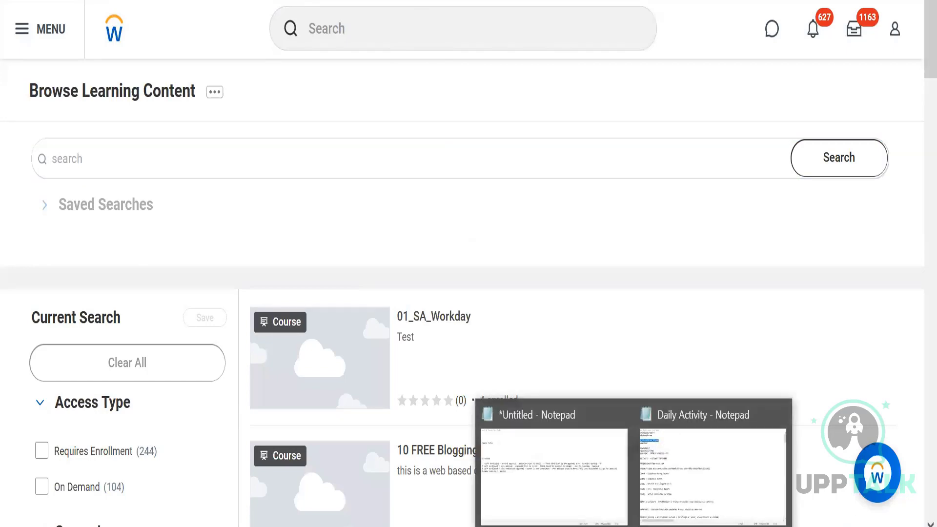
left_click(540, 480)
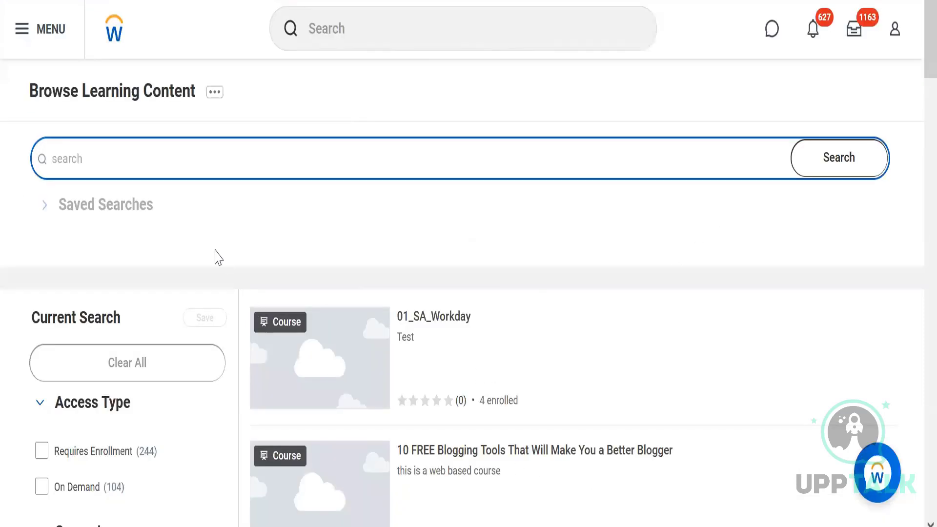
type("Workday Learning")
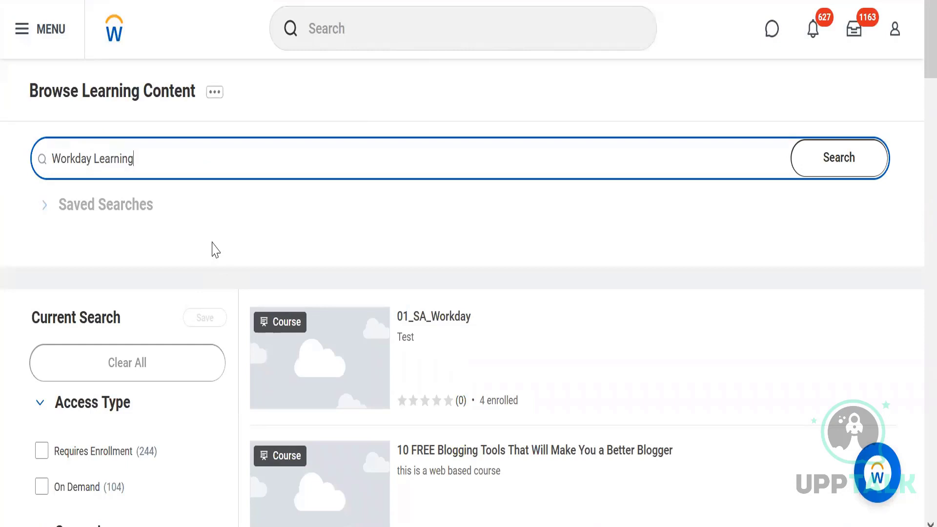
left_click(853, 173)
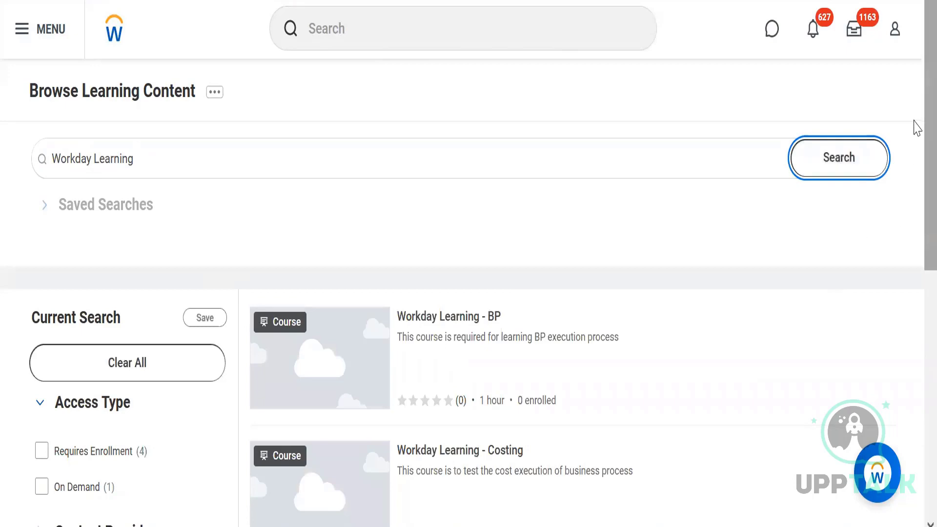
scroll(915, 227, "down", 1)
scroll(916, 227, "down", 4)
scroll(914, 268, "up", 1)
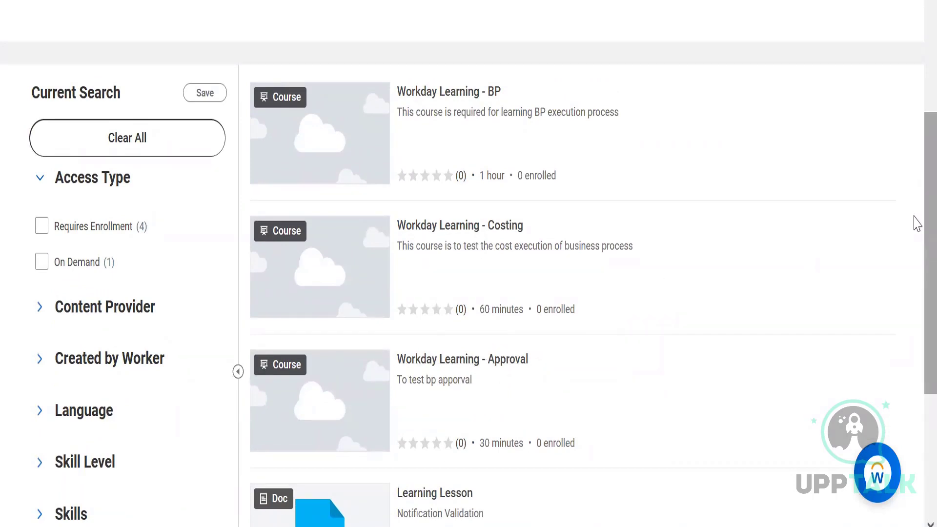
scroll(916, 223, "up", 5)
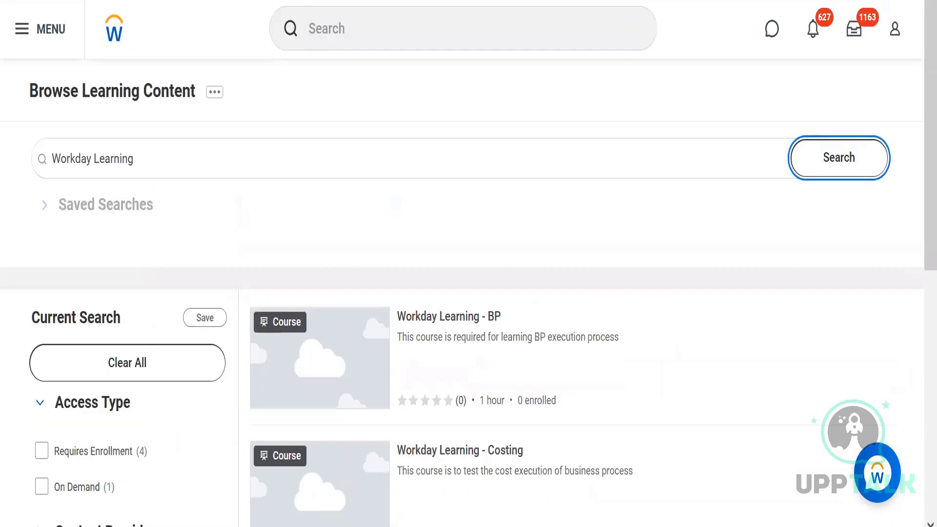
Duplicate the browser tab, search for bp:enroll there, and open the Enroll in Content (Default Definition) business process.
right_click(62, 0)
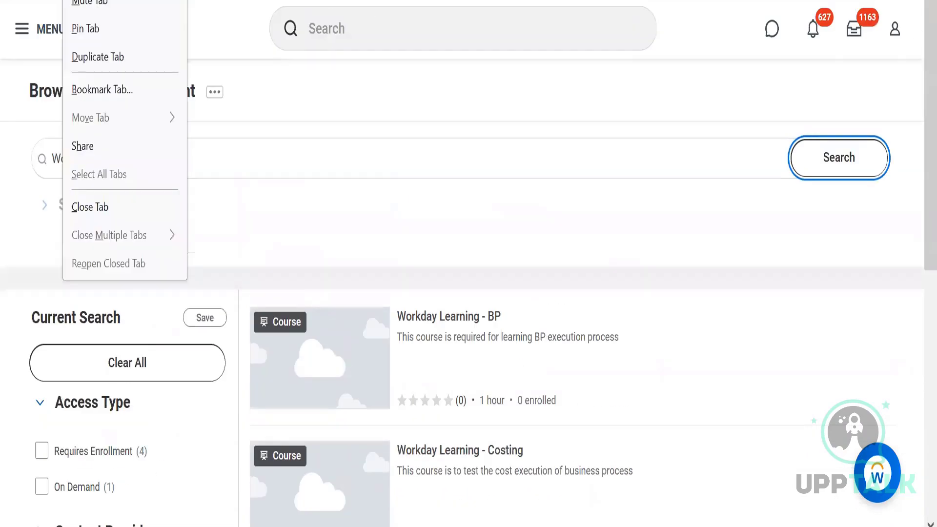
left_click(94, 59)
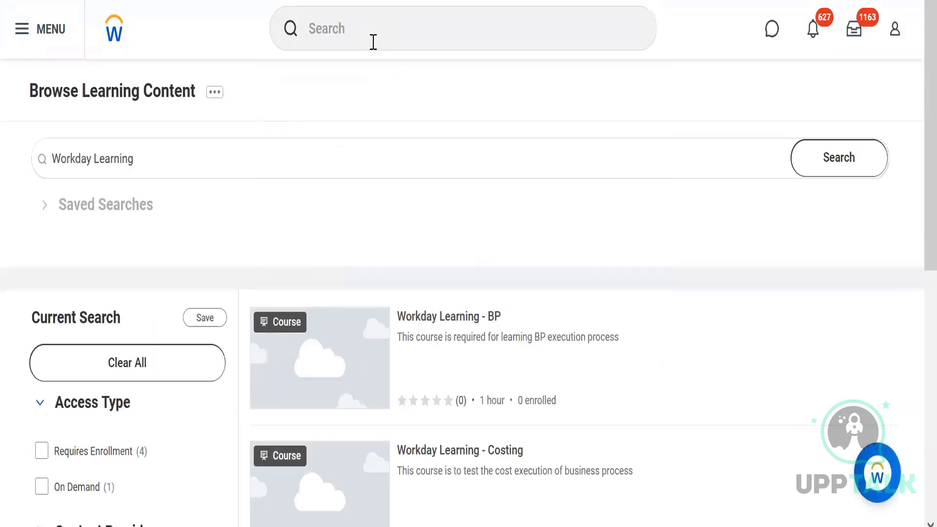
left_click(373, 42)
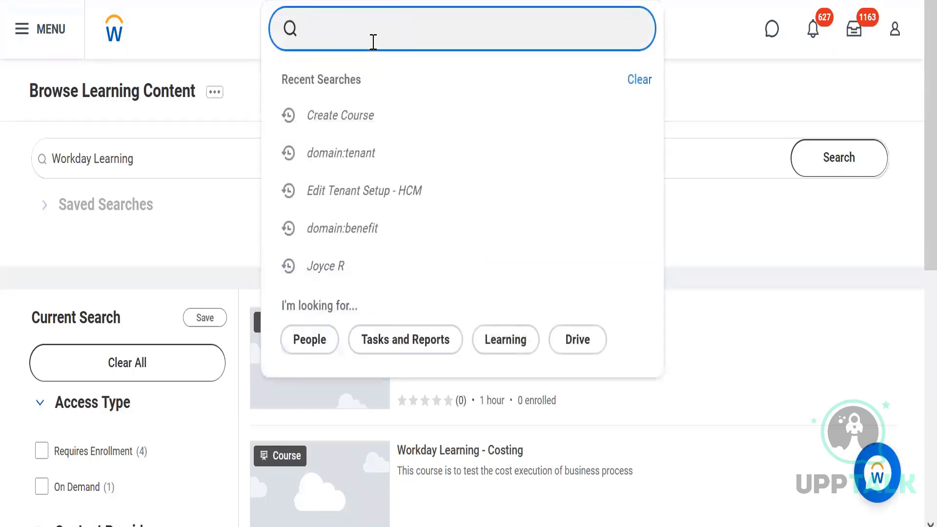
type("bp")
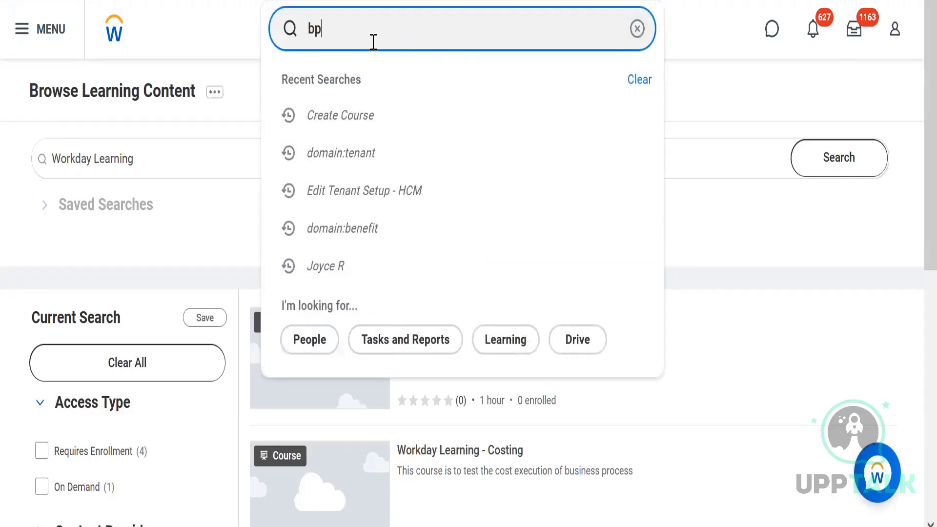
type(":enroll")
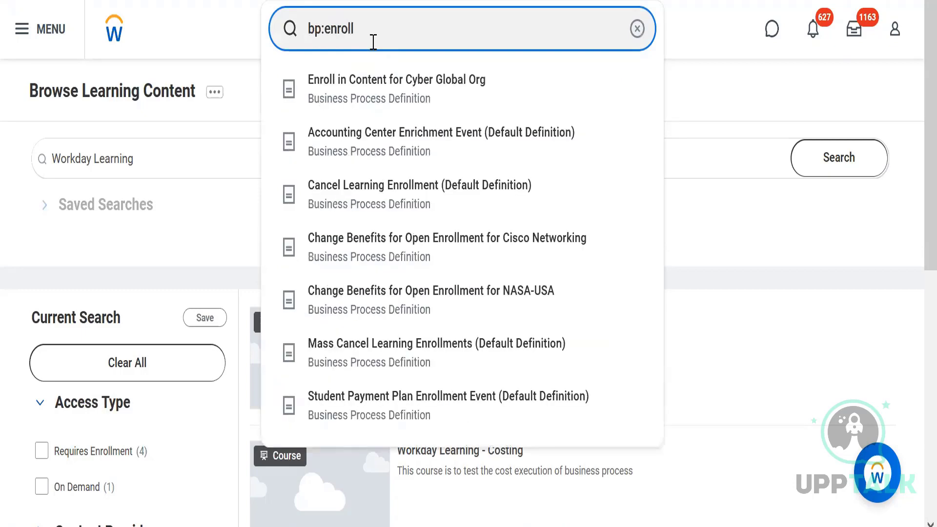
left_click(355, 93)
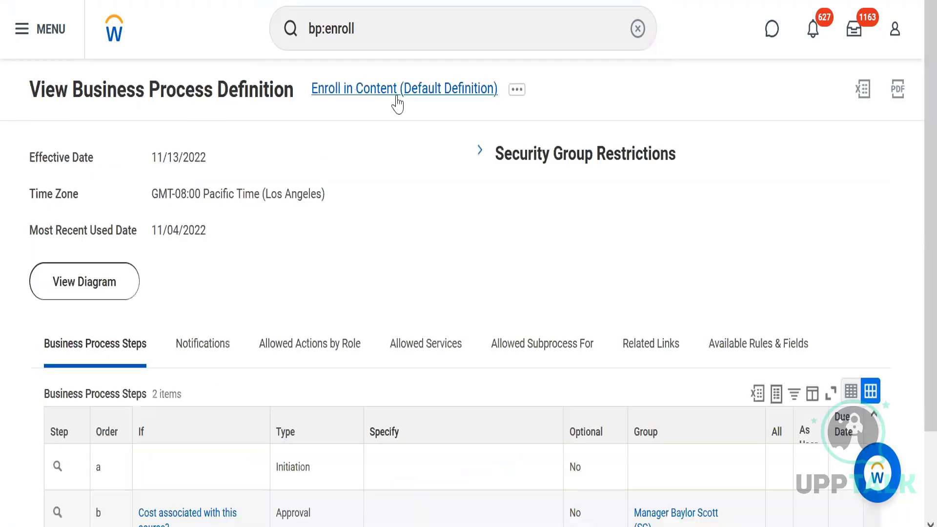
Edit the Enroll in Content default definition with effective date 11/13/2022, remove the conditional approval step b, and save the definition.
left_click(517, 93)
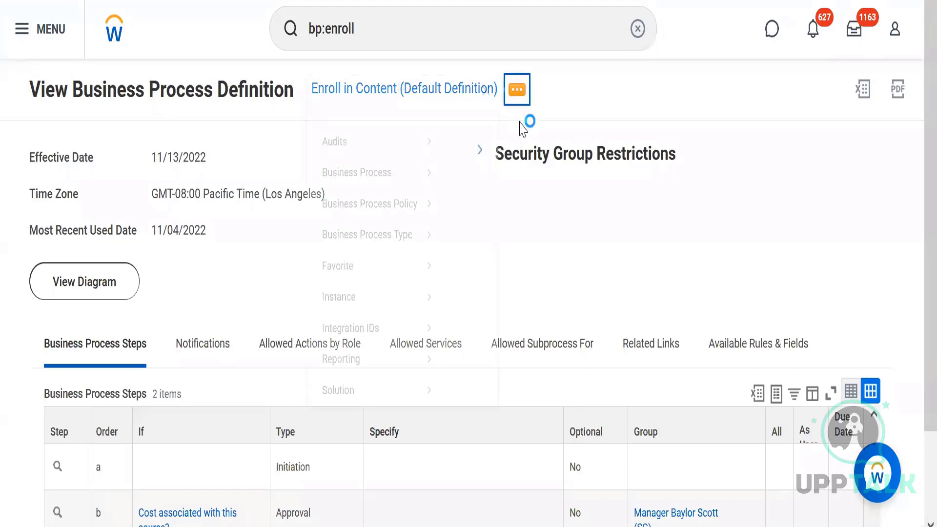
mouse_move(119, 195)
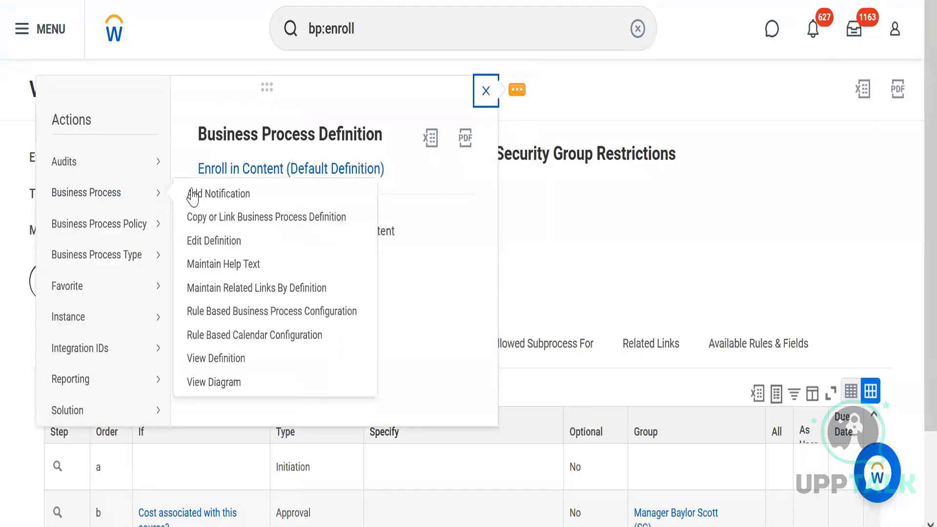
left_click(191, 242)
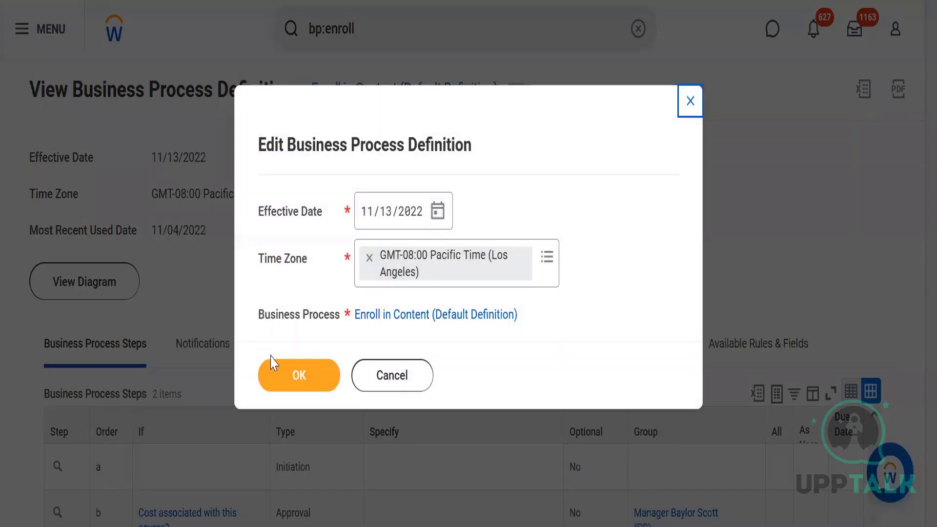
left_click(276, 379)
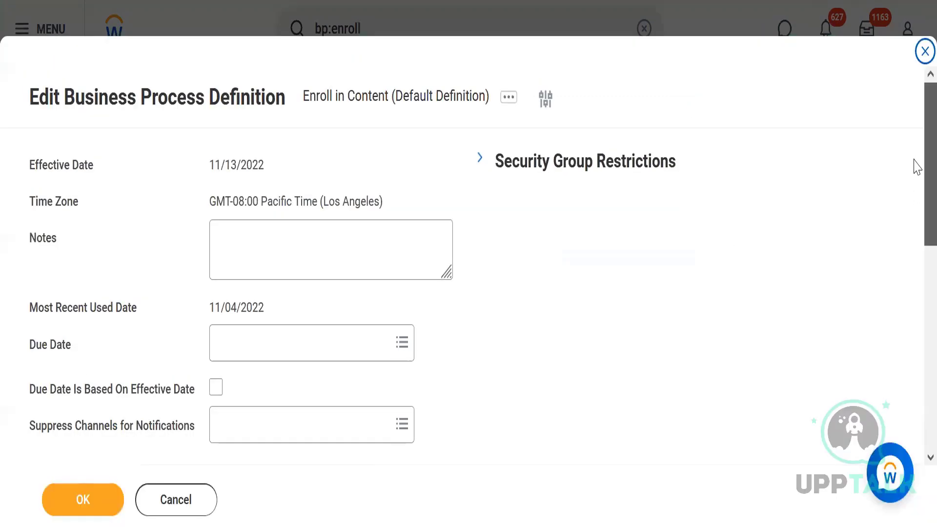
left_click_drag(914, 169, 917, 299)
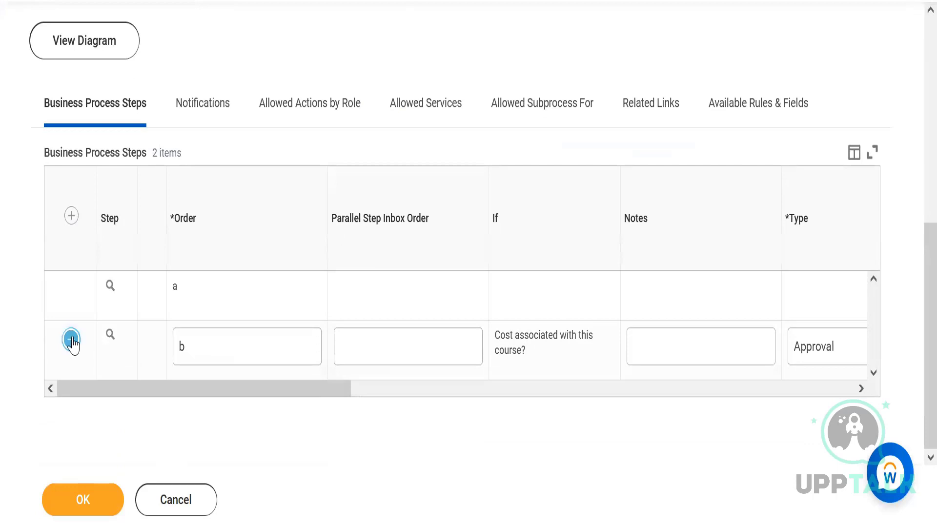
left_click(72, 340)
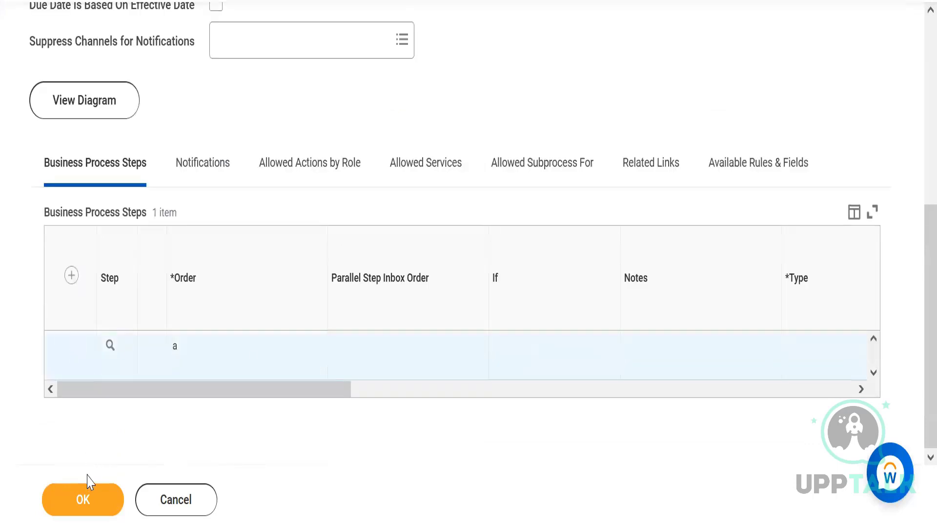
left_click(88, 488)
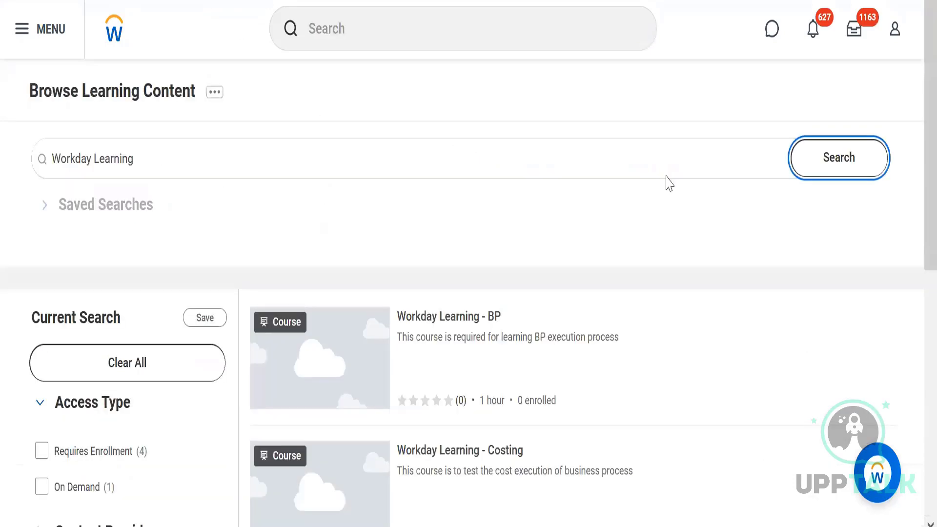
Open the Workday Learning - BP course from the search results and submit an enrollment in it.
scroll(912, 122, "down", 4)
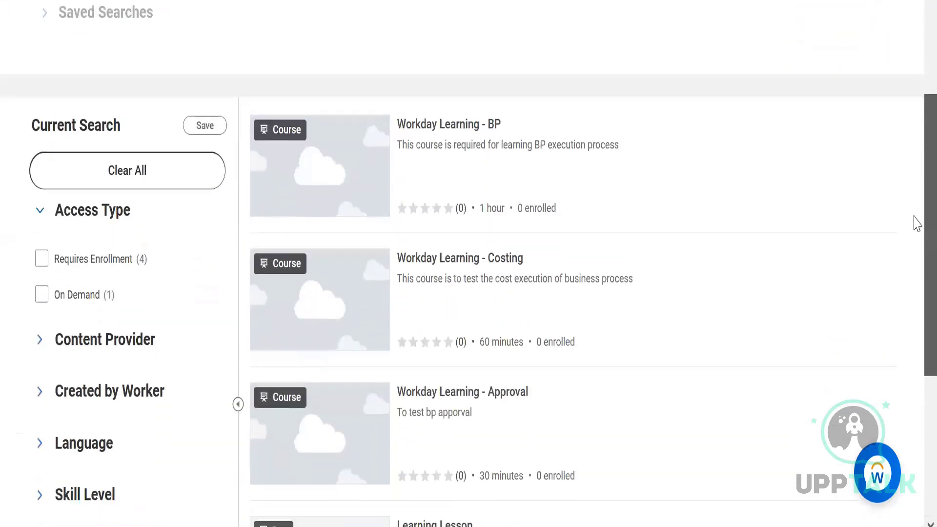
scroll(915, 204, "up", 1)
scroll(915, 211, "down", 1)
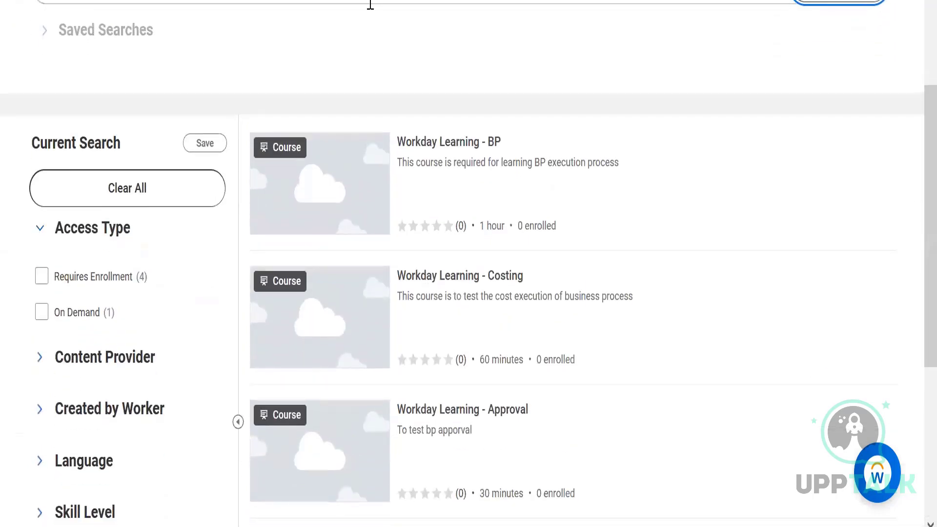
left_click(427, 141)
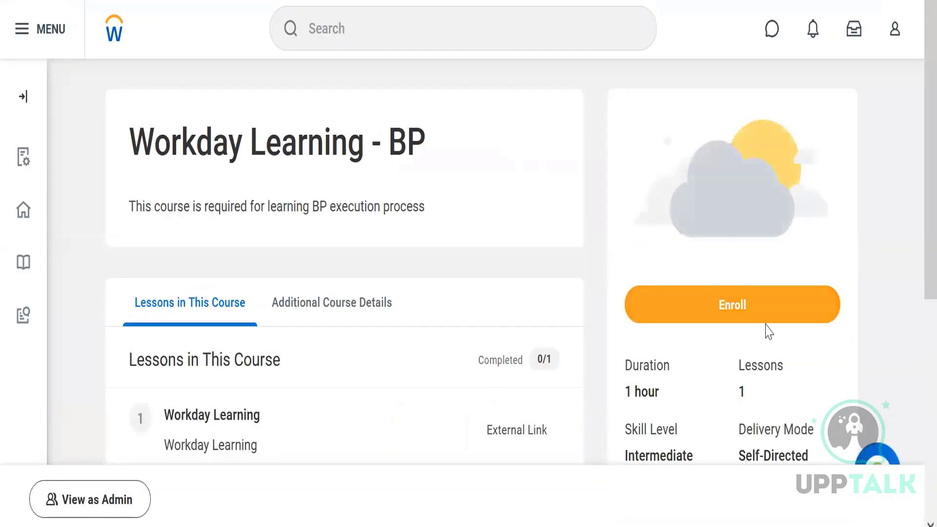
left_click(687, 305)
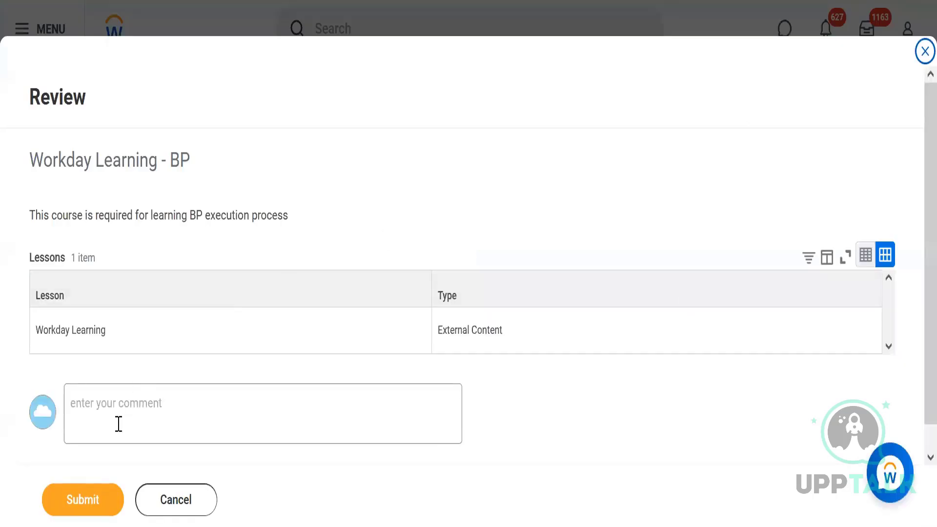
left_click(82, 500)
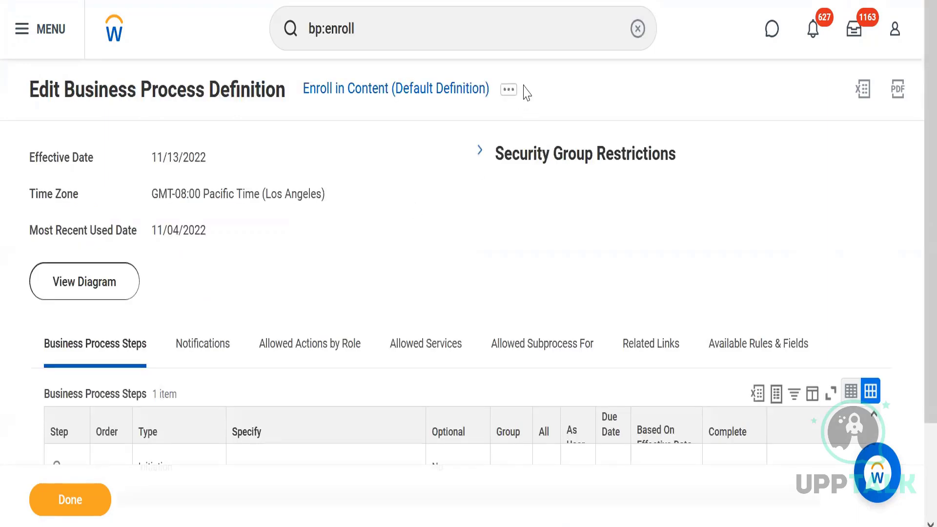
Open the Enroll in Content (Default Definition) business process for editing with effective date 11/13/2022.
left_click(510, 97)
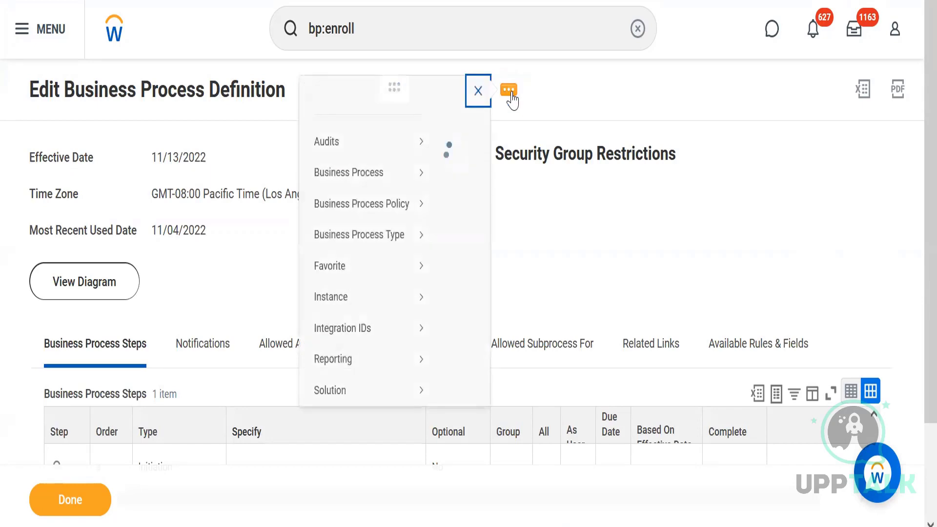
mouse_move(67, 200)
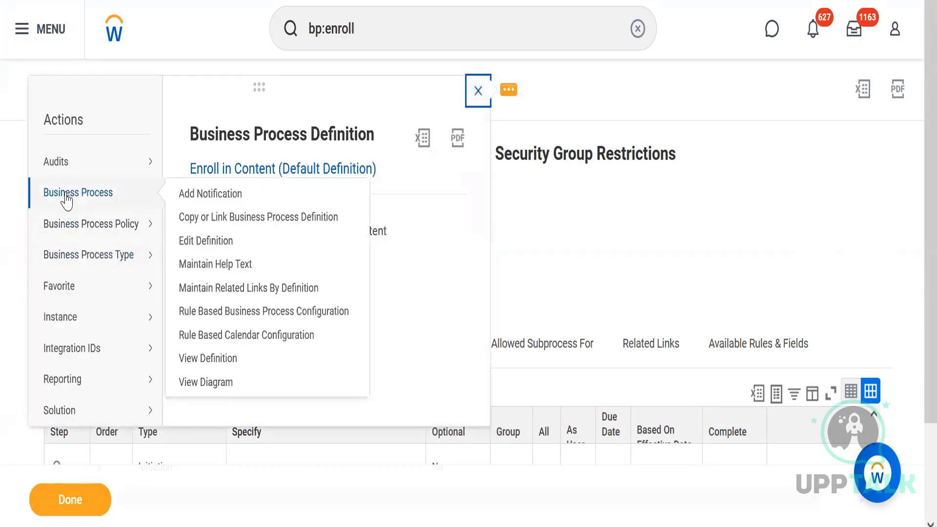
left_click(188, 241)
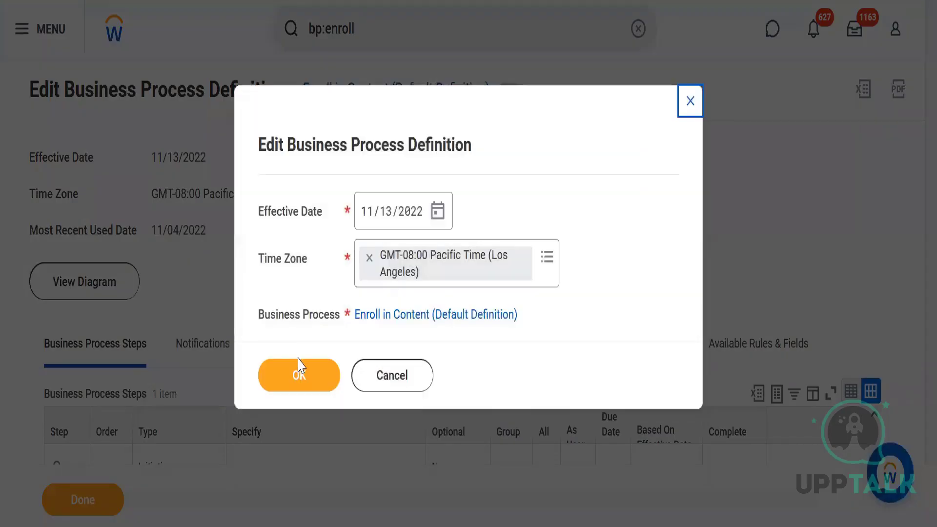
left_click(302, 388)
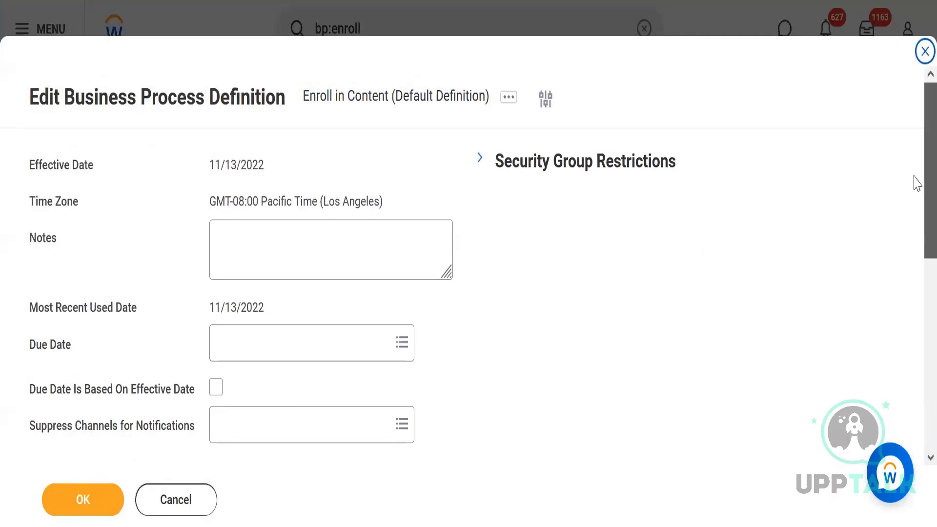
Add a business process step with order b and type Approval.
scroll(916, 276, "down", 8)
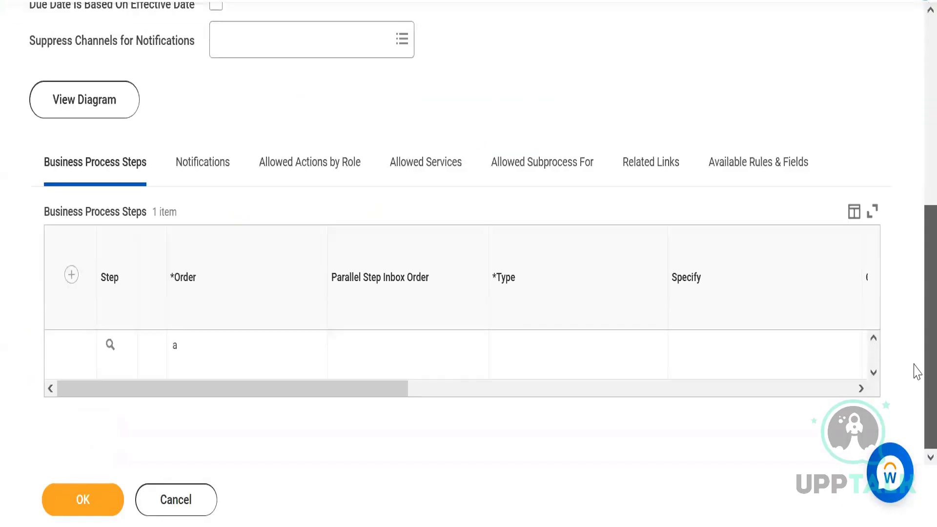
left_click(71, 276)
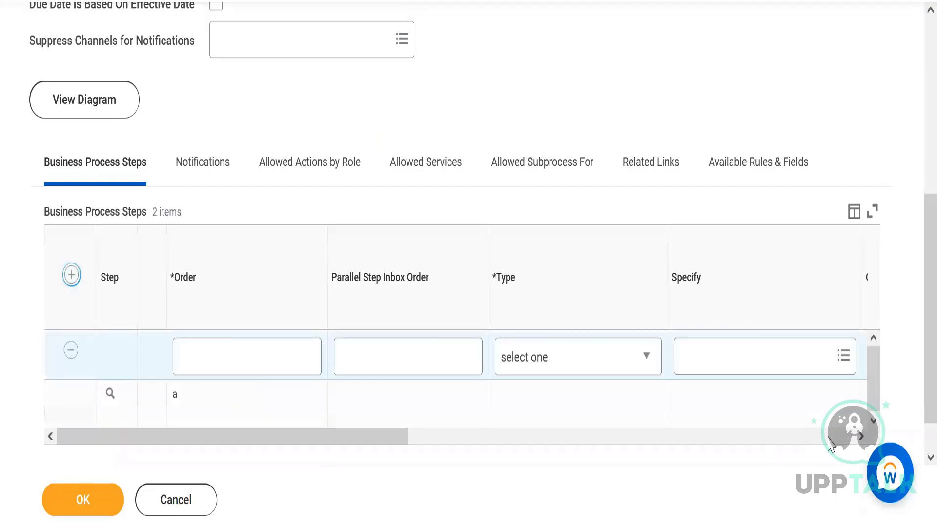
left_click(249, 358)
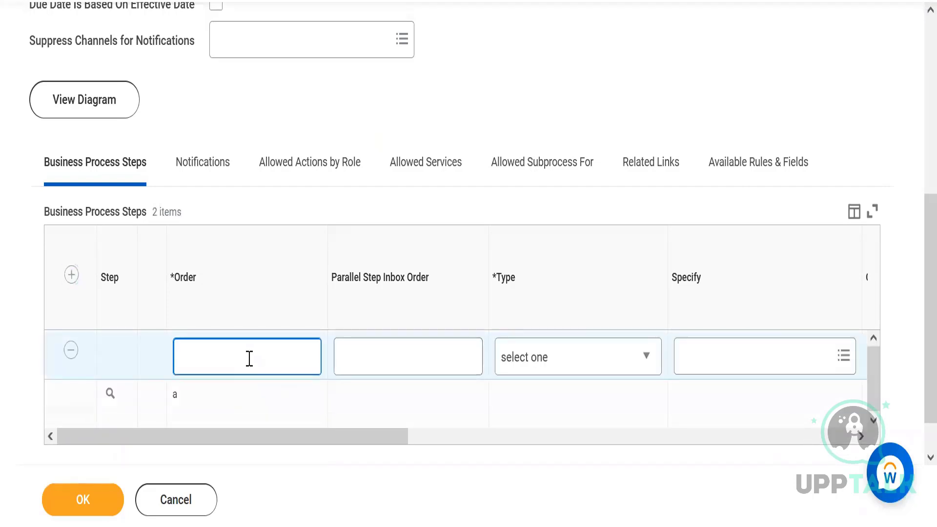
left_click(565, 365)
left_click(541, 91)
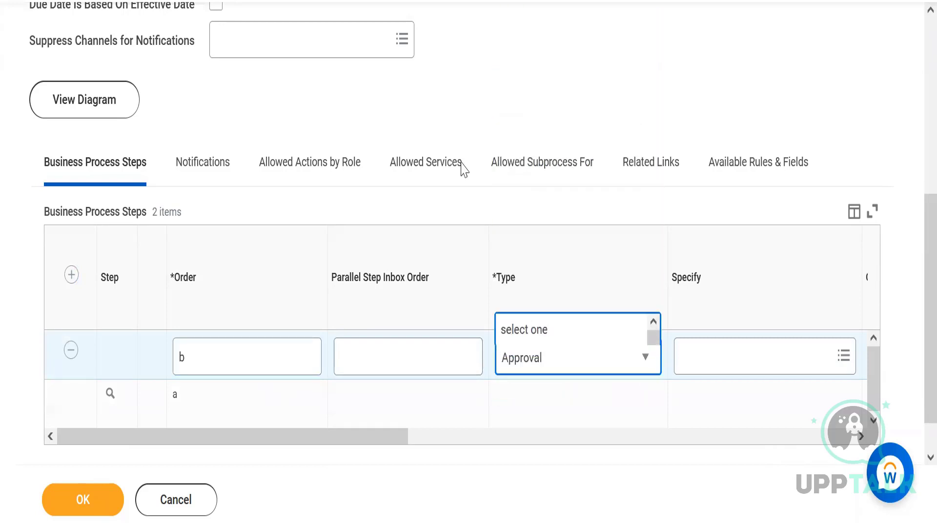
Search for manager among the security groups available for the new Approval step.
left_click_drag(303, 444, 567, 428)
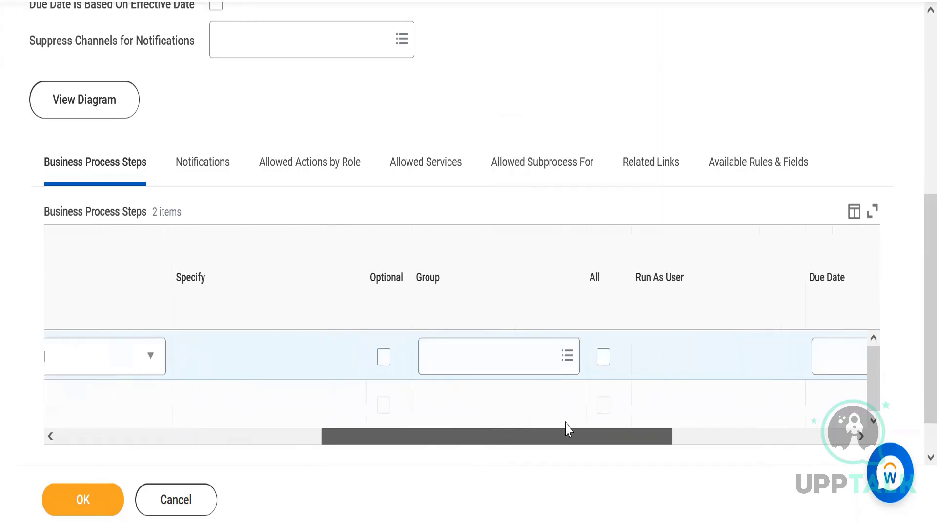
left_click(523, 353)
type("manager")
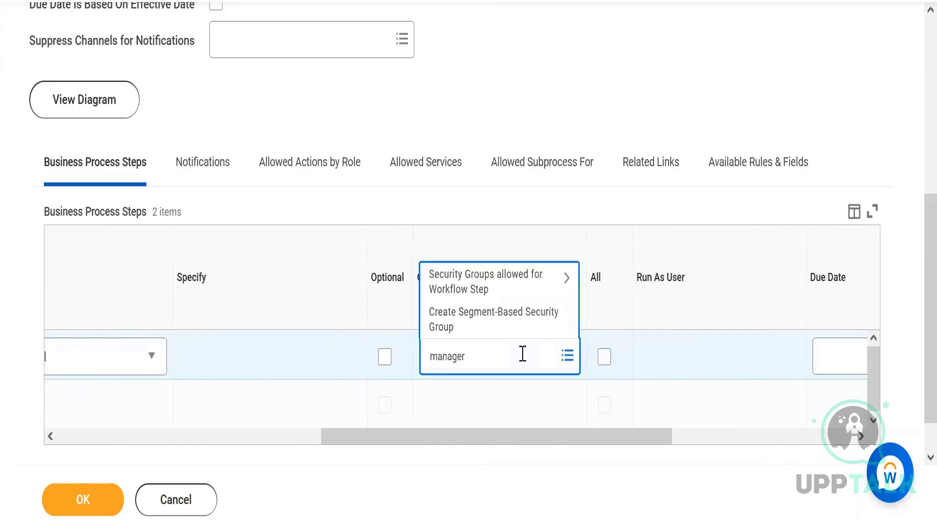
key("Return")
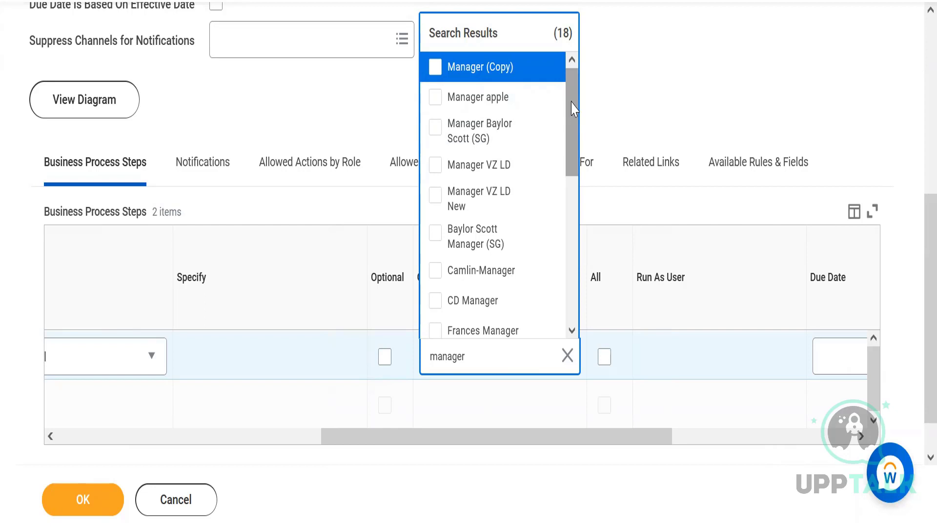
left_click_drag(572, 109, 586, 38)
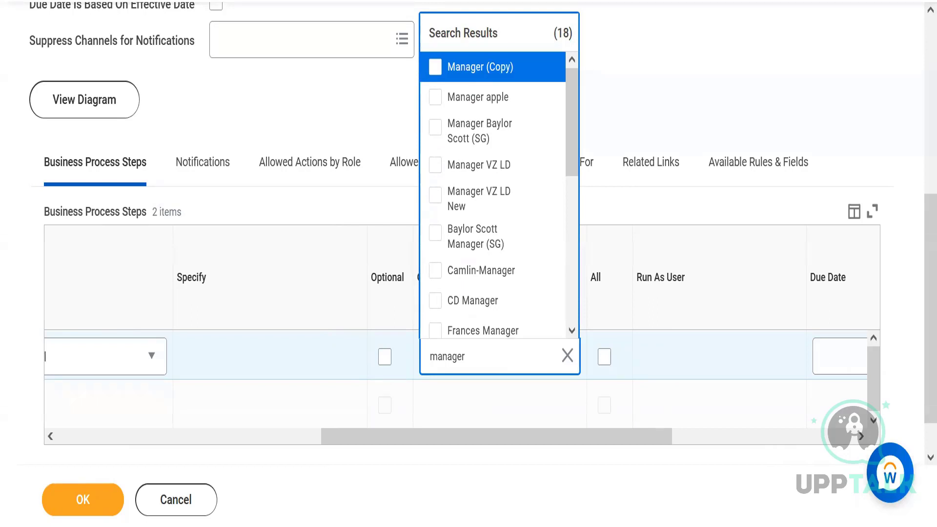
Duplicate the browser tab and leave edit mode in the copy to view the Enroll in Content definition.
right_click(322, 1)
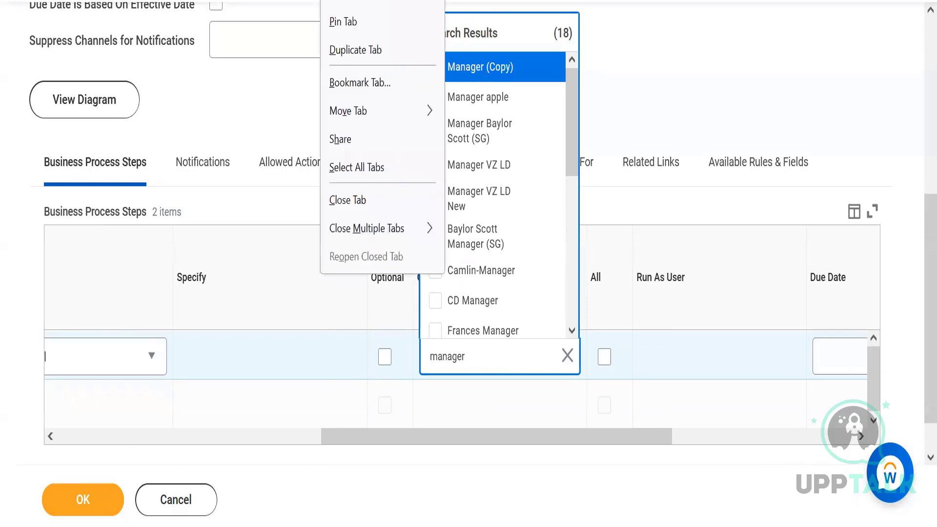
left_click(362, 50)
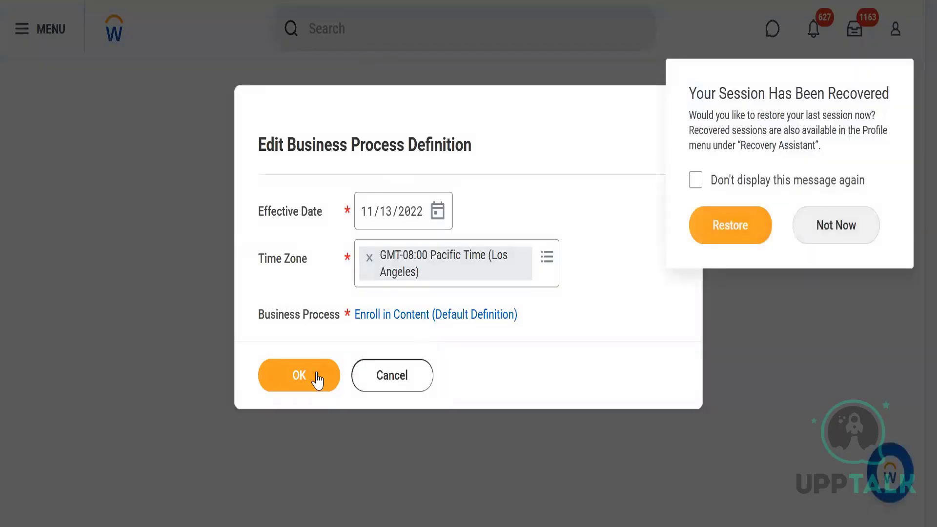
left_click(316, 379)
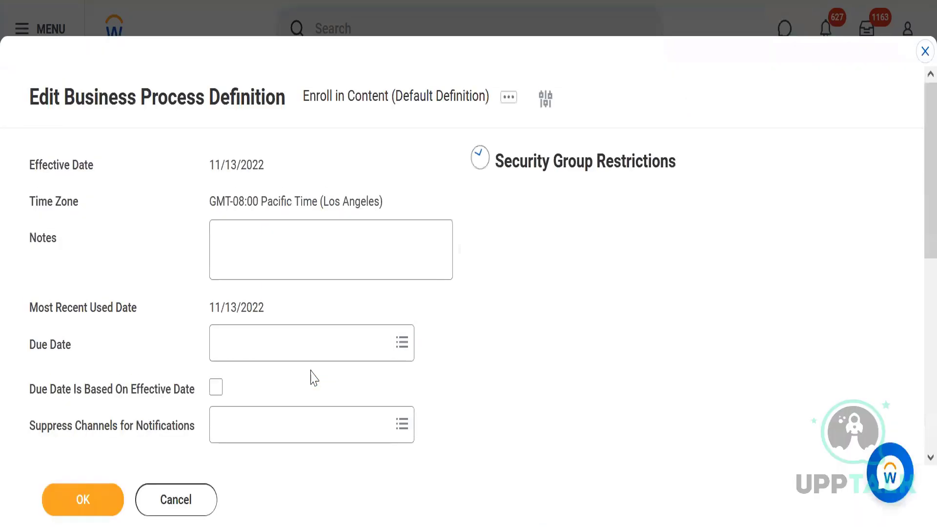
left_click(173, 498)
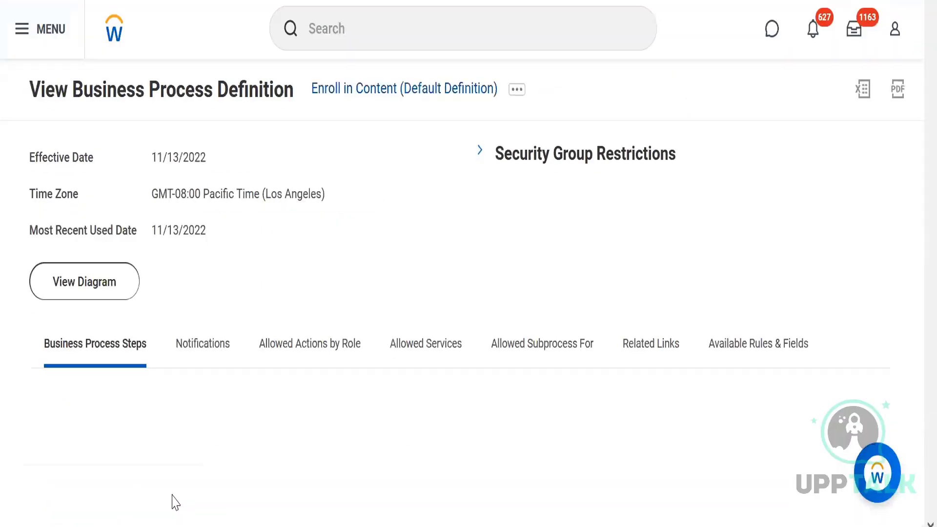
Open the business process security policy of Enroll in Content for editing from the duplicated tab.
left_click(516, 91)
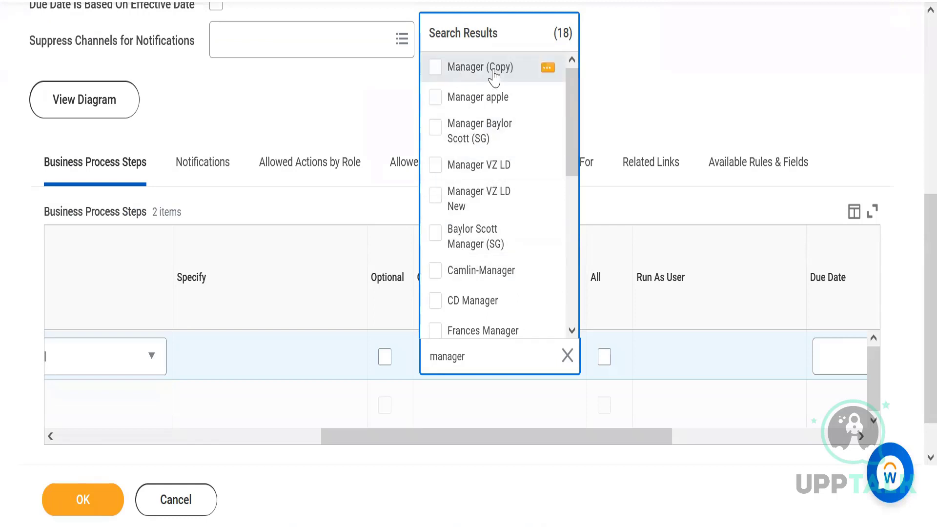
left_click(469, 73)
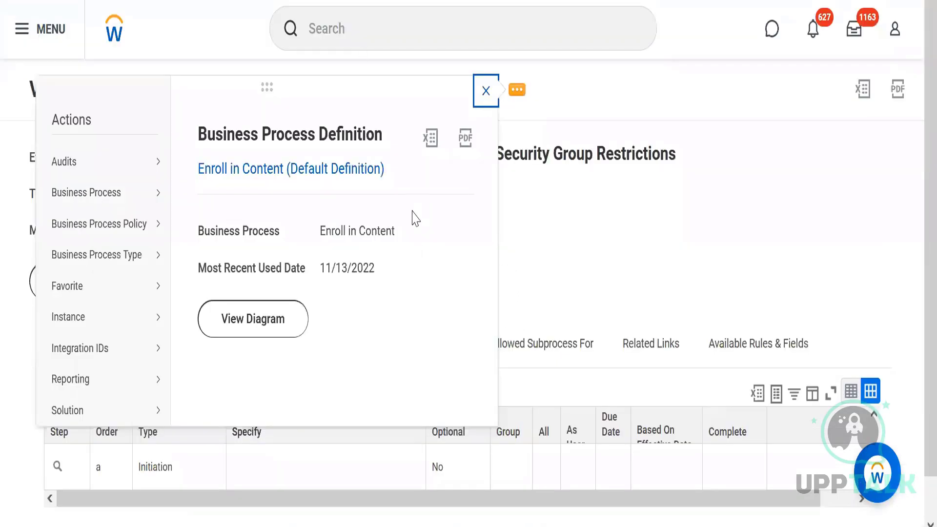
mouse_move(140, 197)
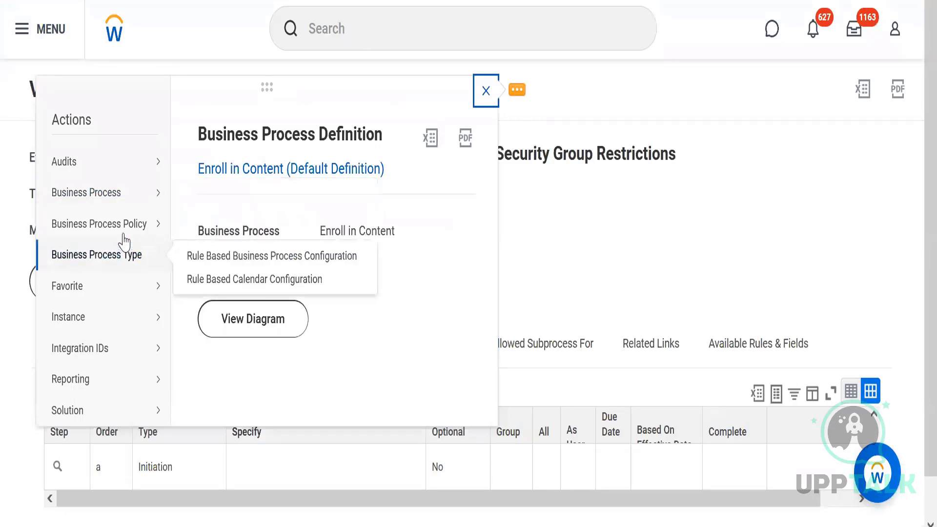
mouse_move(127, 224)
left_click(193, 248)
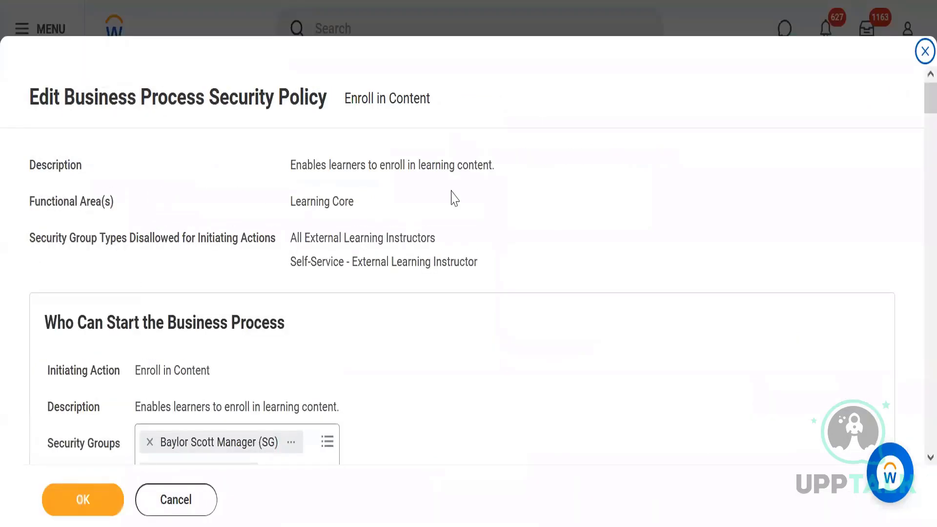
Search for manager in the security groups of the Approve action on the entire business process.
scroll(914, 113, "down", 15)
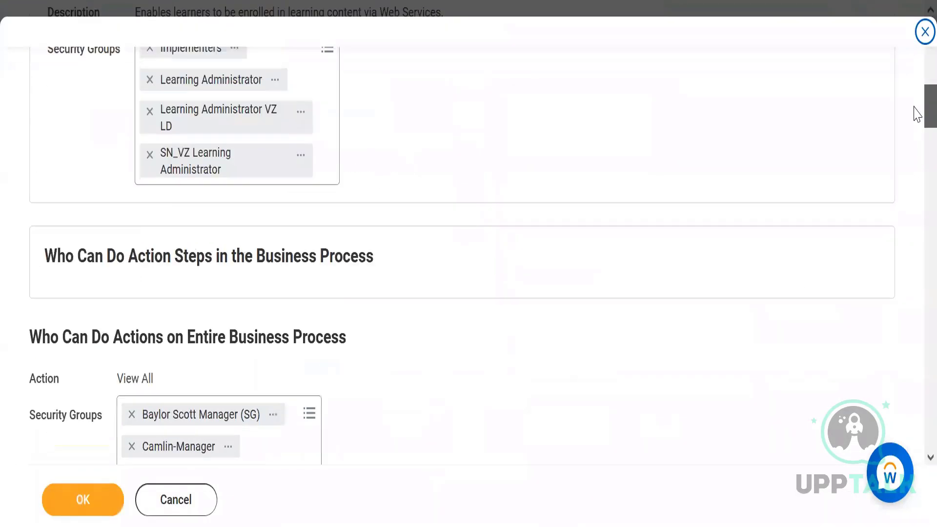
scroll(915, 161, "down", 7)
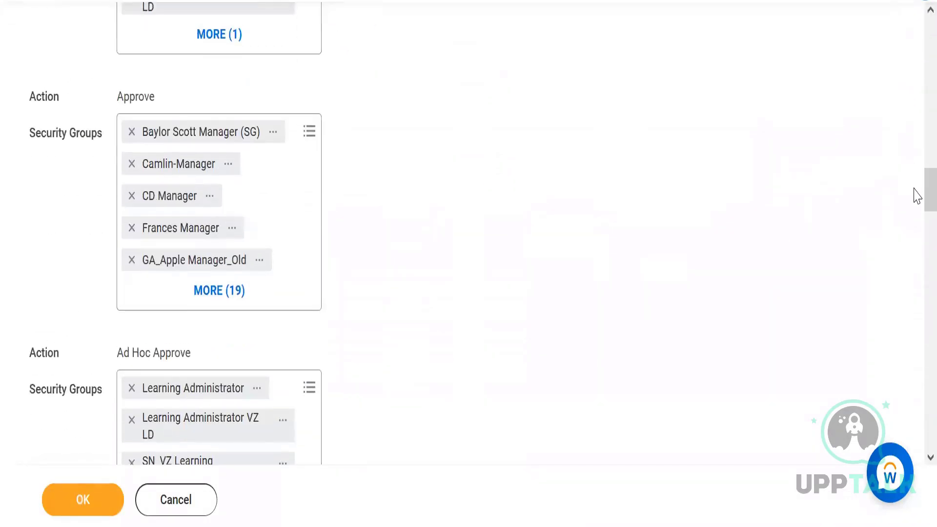
left_click(305, 141)
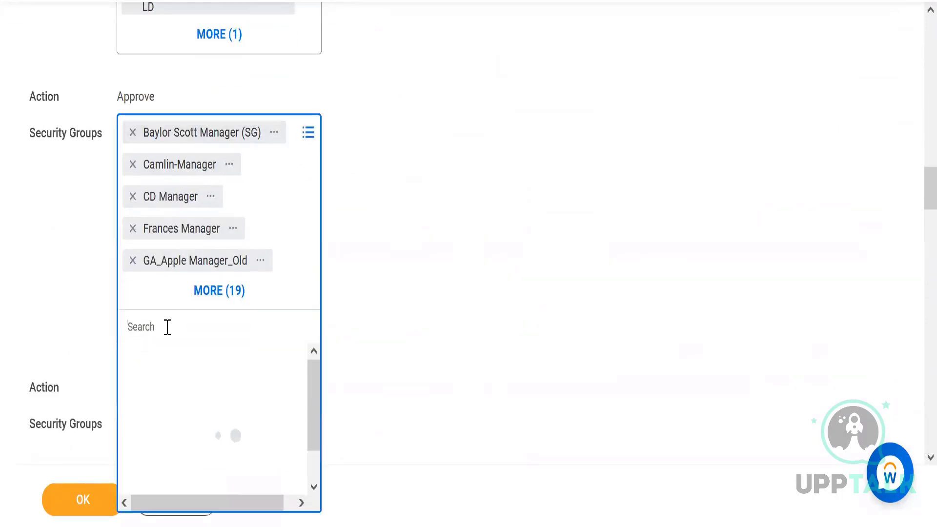
type("manager")
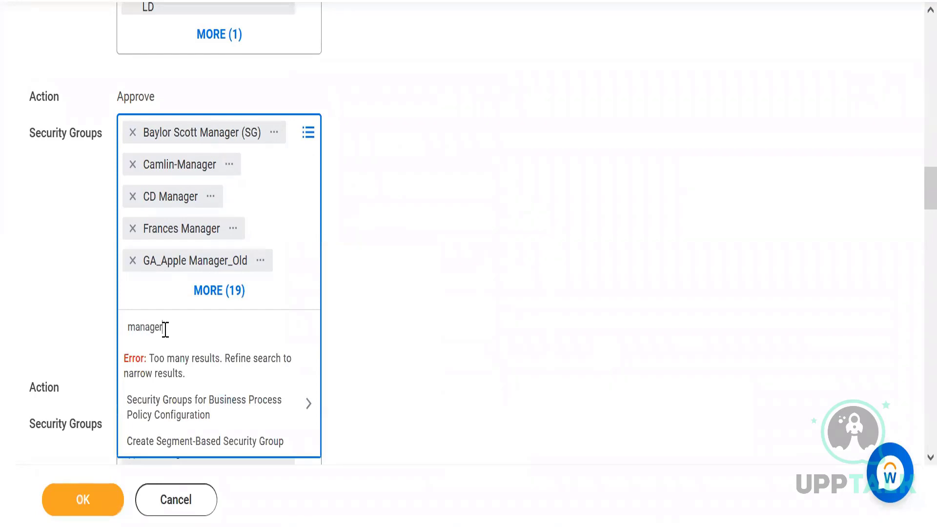
key("Return")
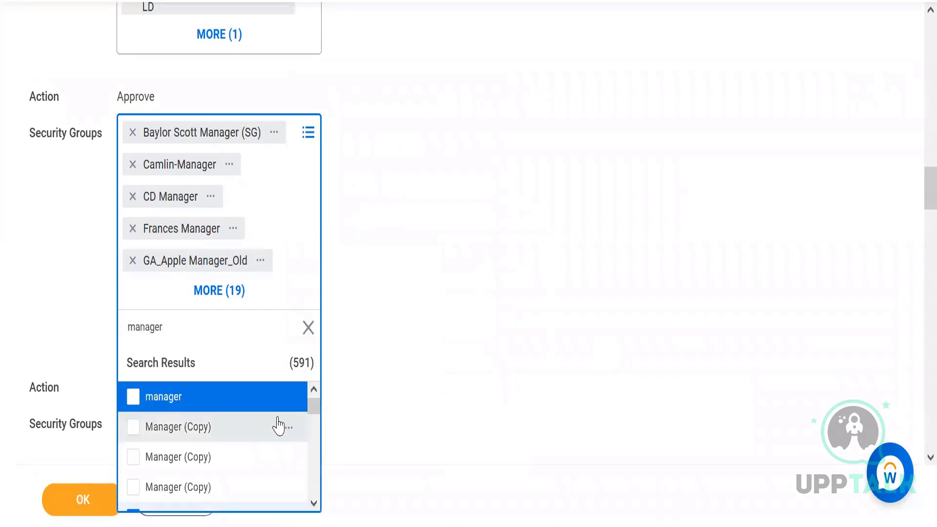
Examine the details and assignable roles of the manager and Manager (Copy) security groups among the search results for the Approve action.
left_click(313, 504)
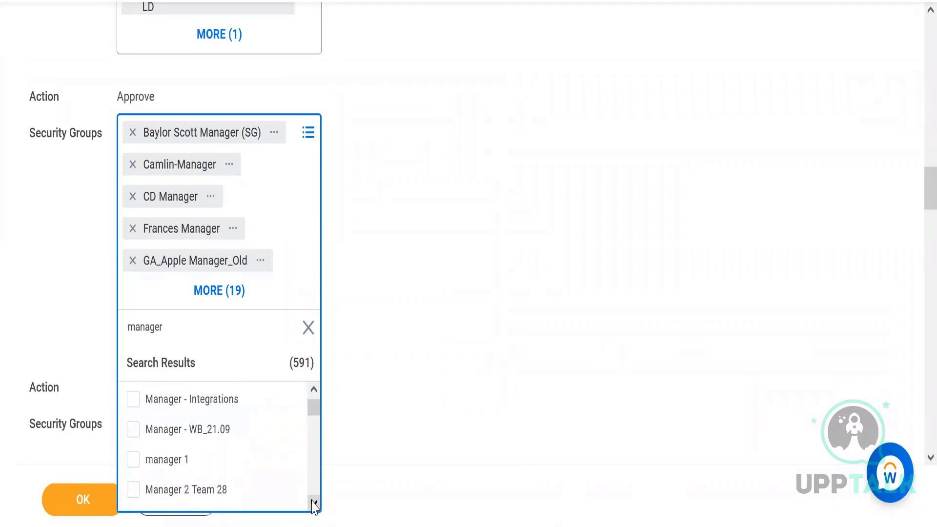
left_click(313, 504)
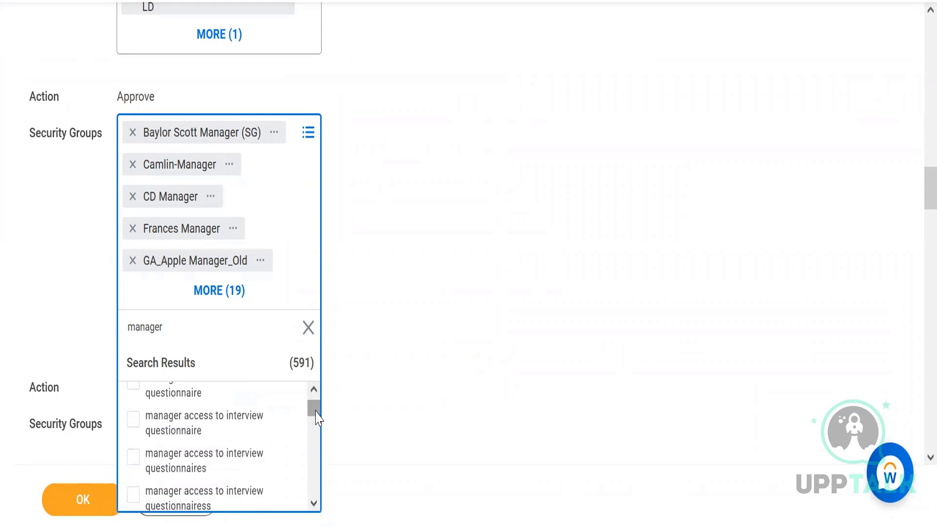
left_click_drag(314, 410, 314, 401)
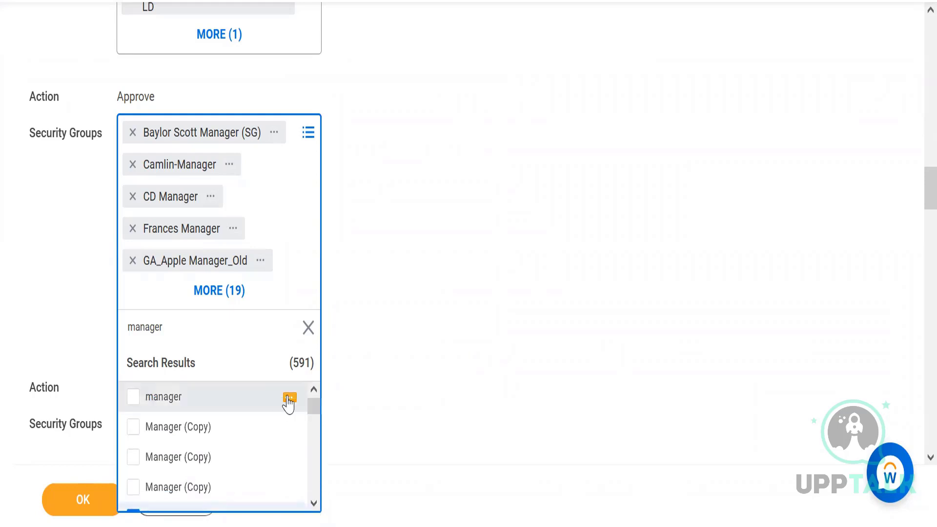
left_click(289, 399)
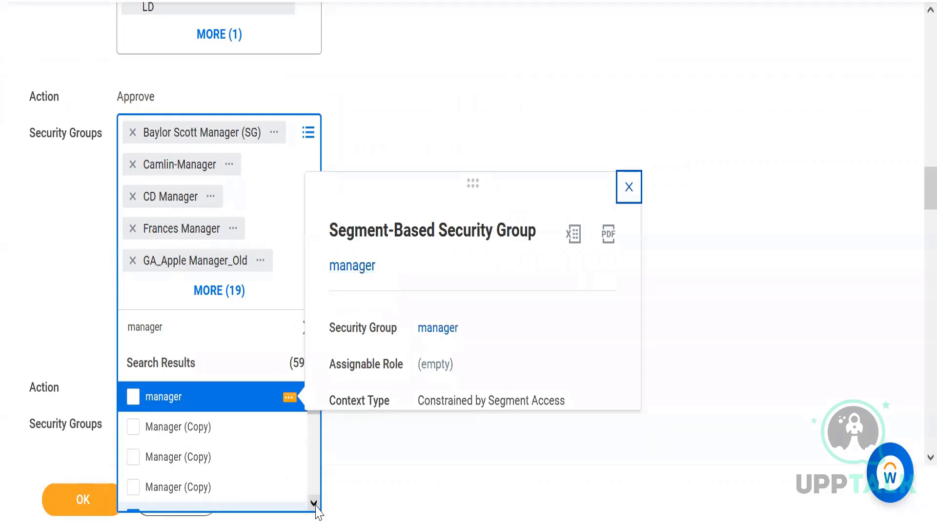
left_click(289, 428)
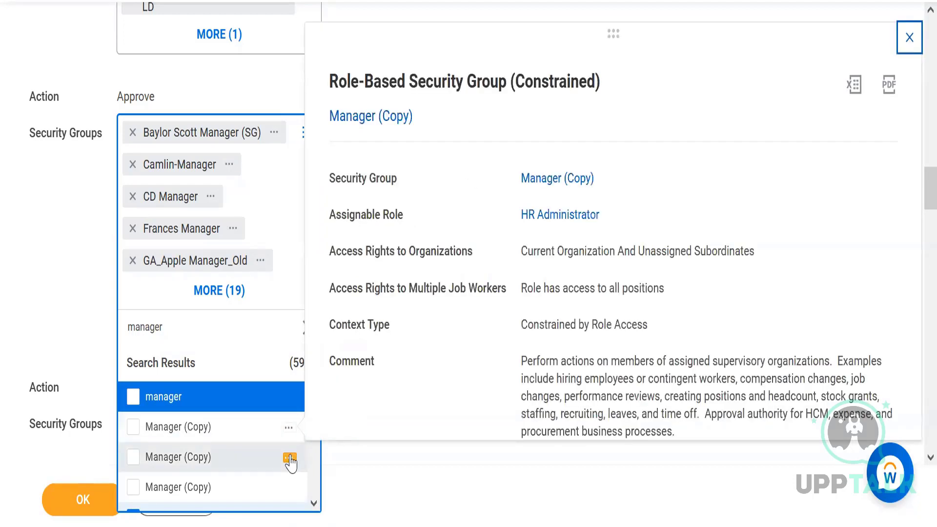
left_click(290, 458)
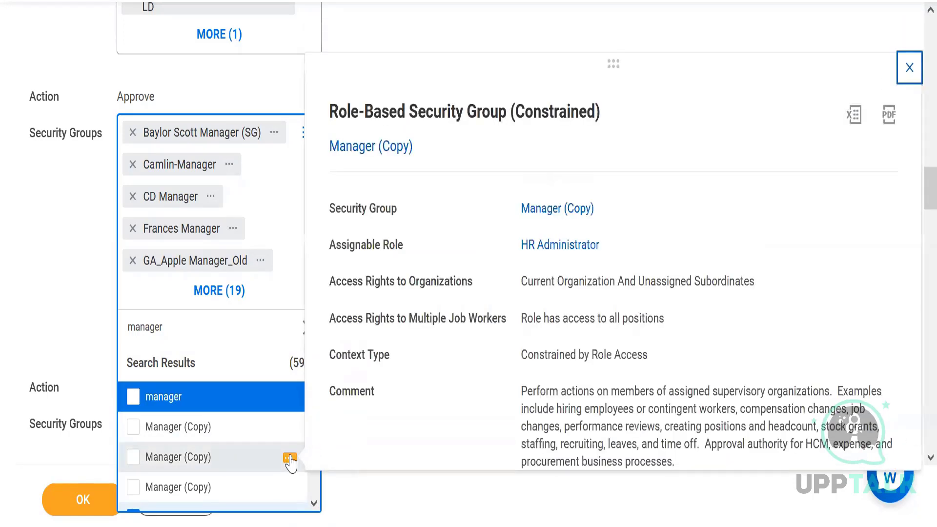
left_click(314, 504)
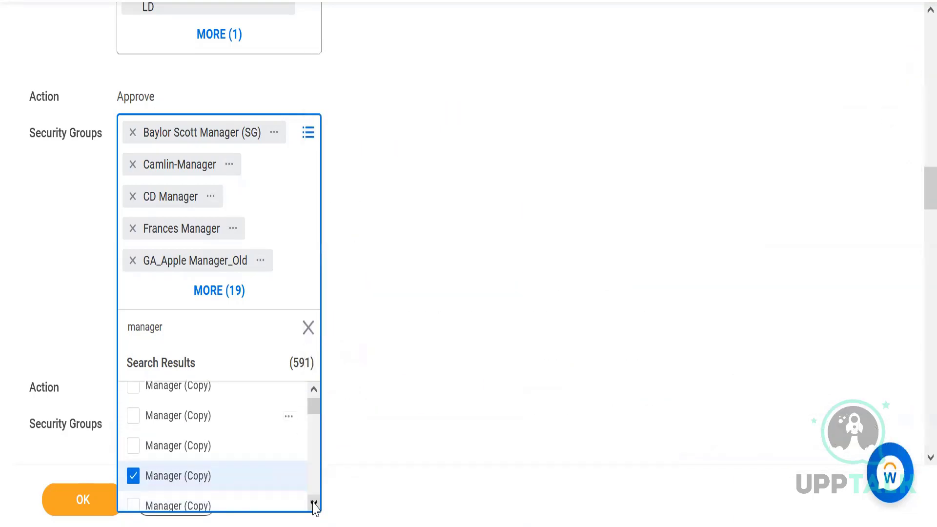
left_click(290, 450)
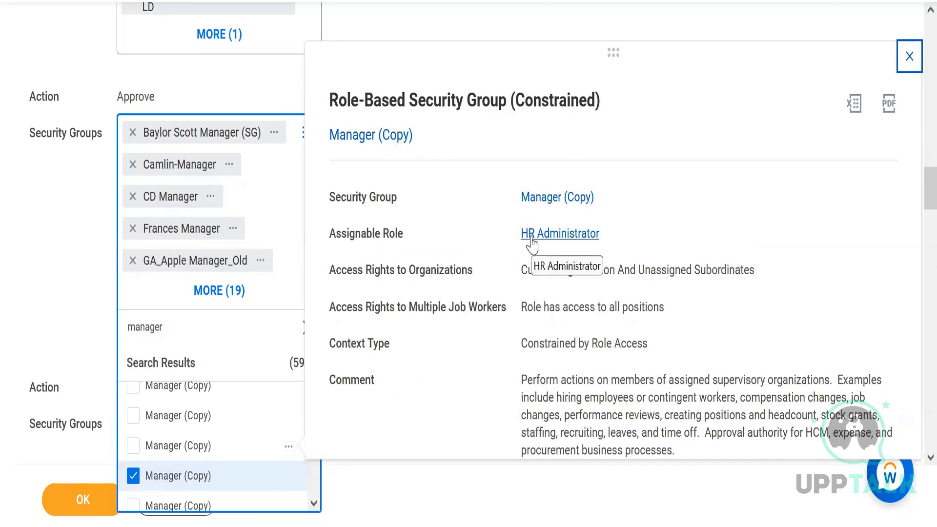
left_click(314, 505)
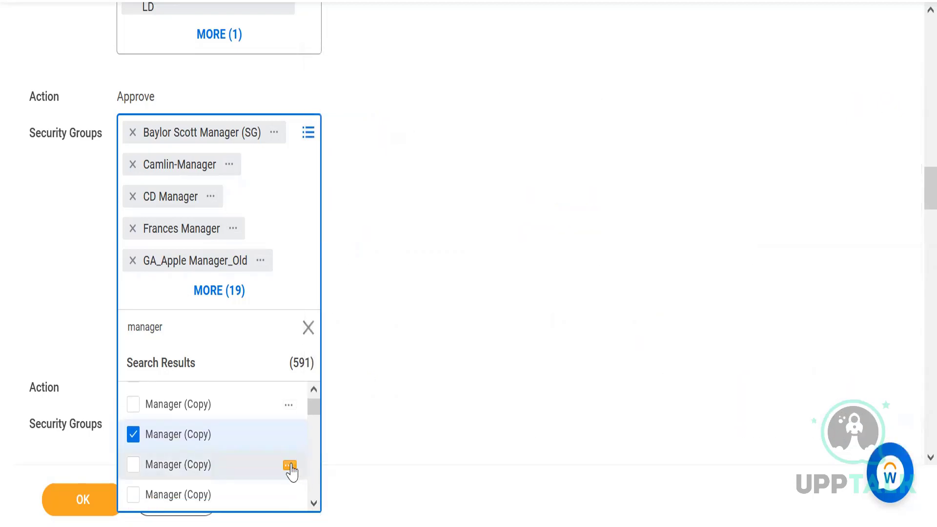
left_click(289, 466)
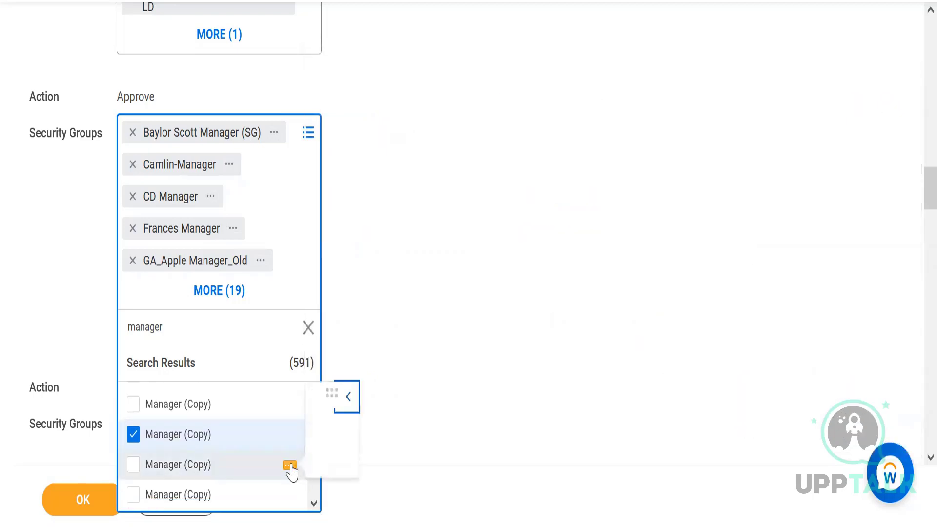
left_click(314, 503)
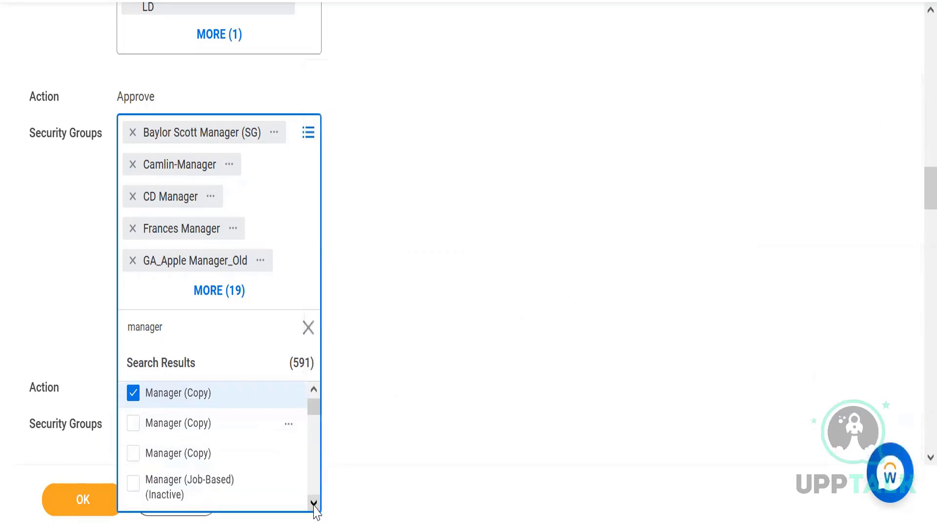
left_click(289, 454)
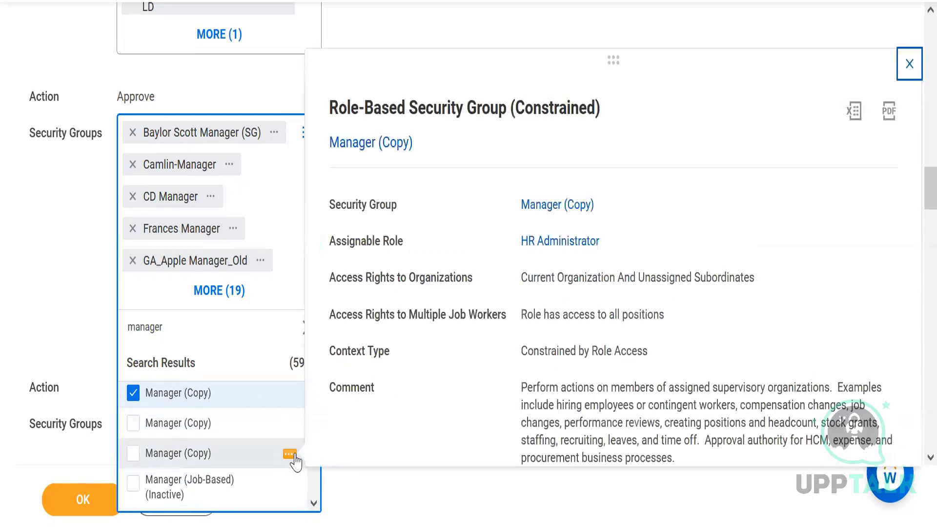
Look further through the manager search results and check the assignable role of the manager 1 security group.
left_click(313, 502)
left_click(313, 503)
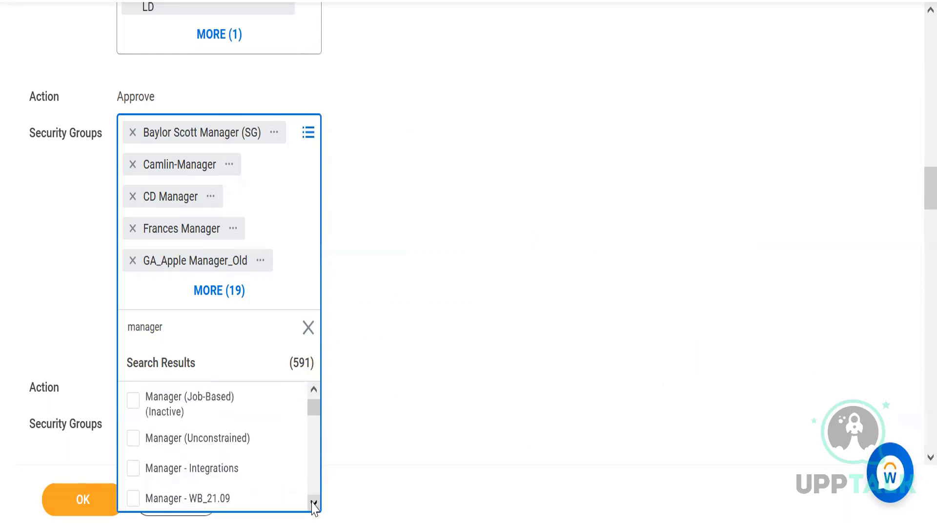
left_click(314, 503)
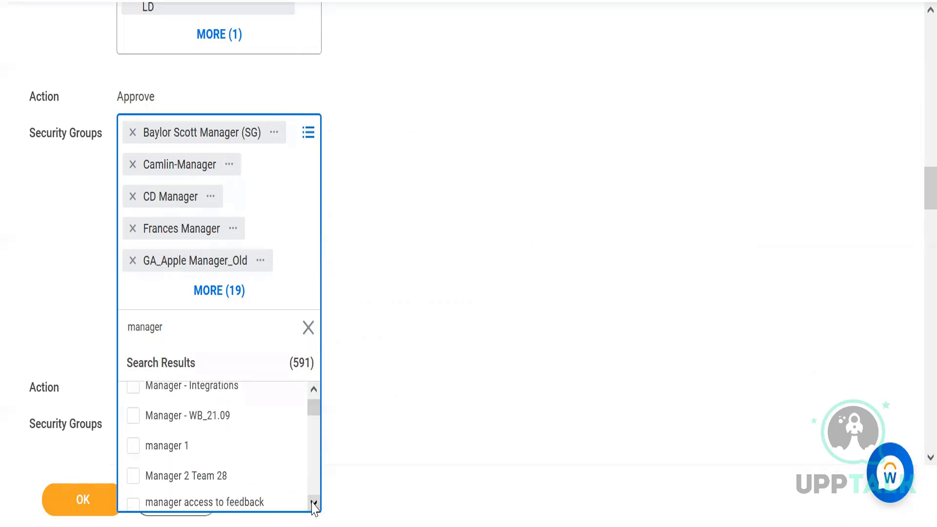
mouse_move(243, 453)
left_click(287, 448)
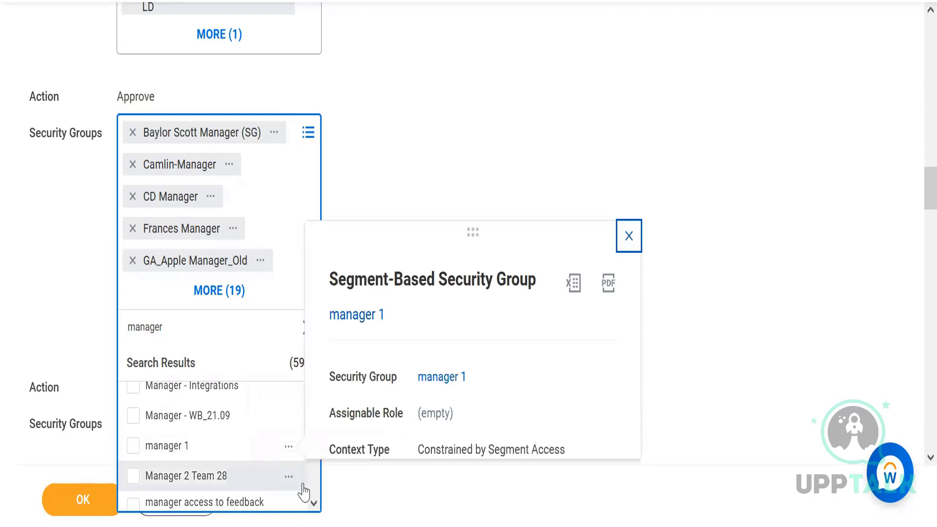
left_click(314, 503)
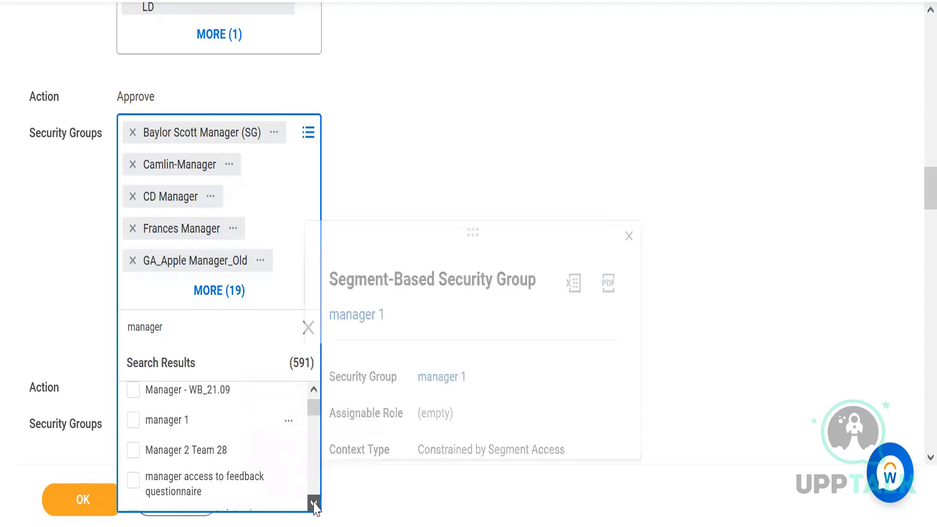
Find the role-based Manager. security group, check its details, add it to the Approve action, and save the Enroll in Content security policy.
left_click(313, 503)
left_click(313, 503)
left_click(313, 503)
left_click(313, 503)
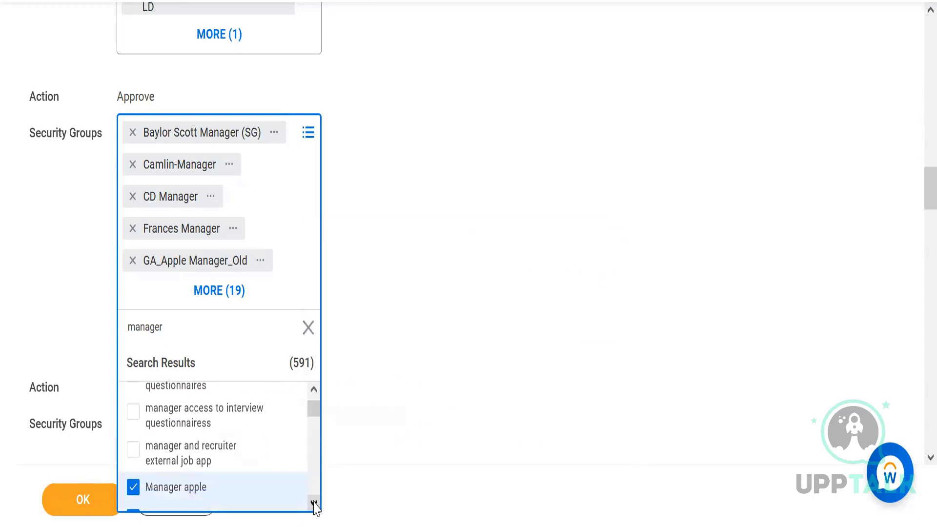
left_click(314, 503)
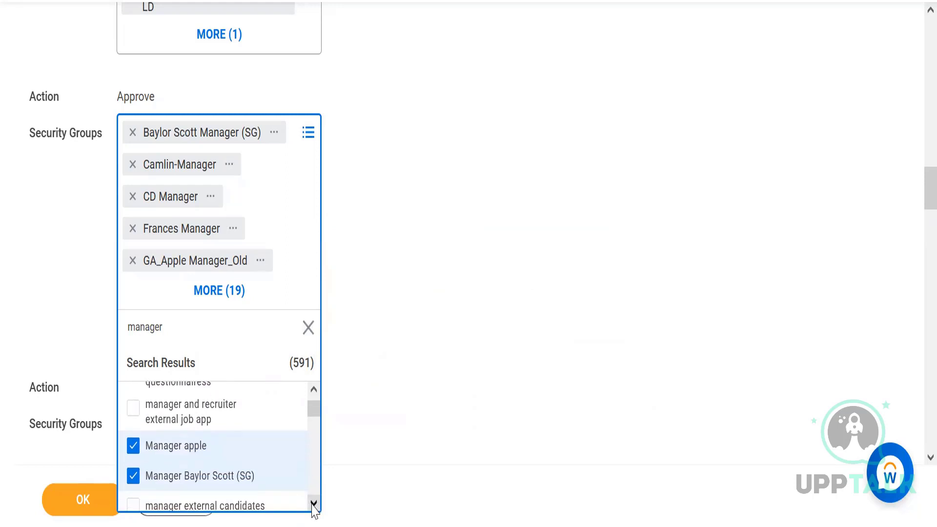
left_click(313, 503)
left_click(314, 503)
left_click(314, 503)
left_click(314, 503)
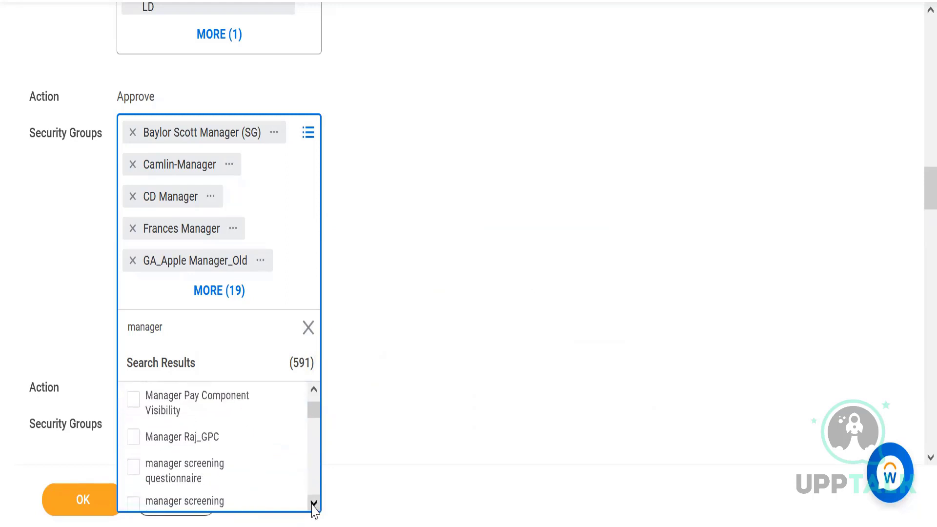
left_click(314, 503)
left_click(313, 503)
left_click(314, 503)
left_click(314, 503)
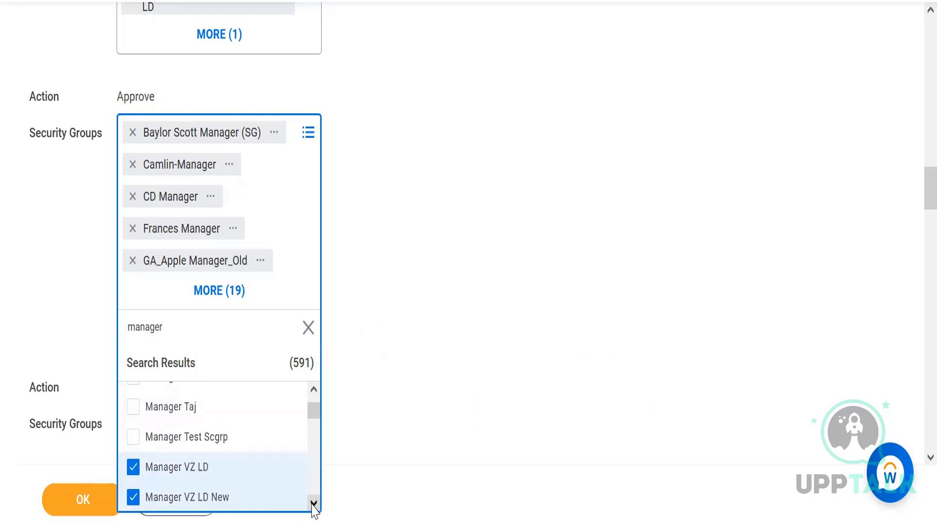
left_click(314, 503)
left_click(313, 503)
left_click(314, 503)
left_click(314, 503)
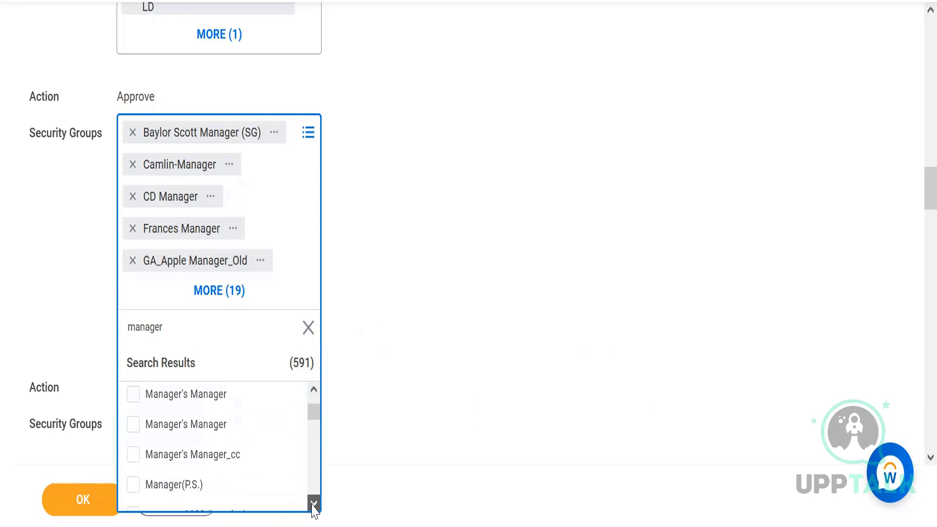
left_click(314, 503)
left_click(314, 503)
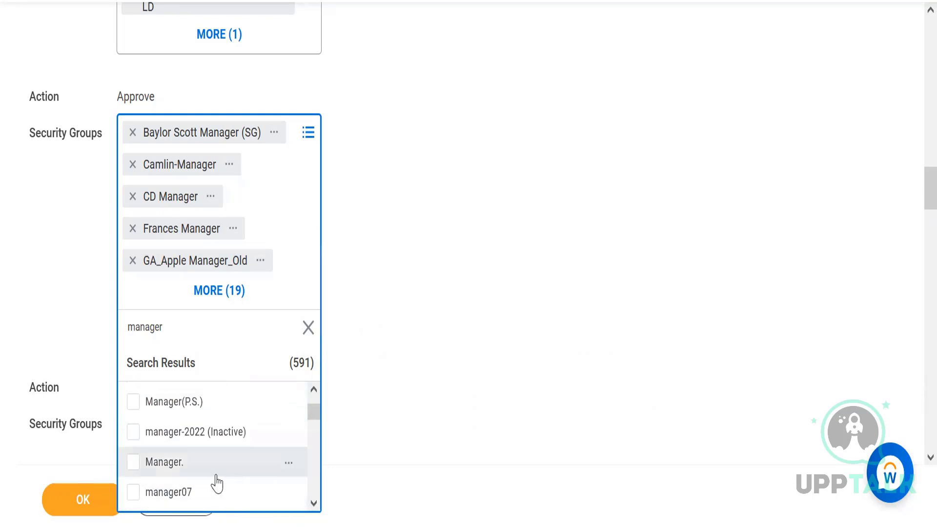
left_click(288, 466)
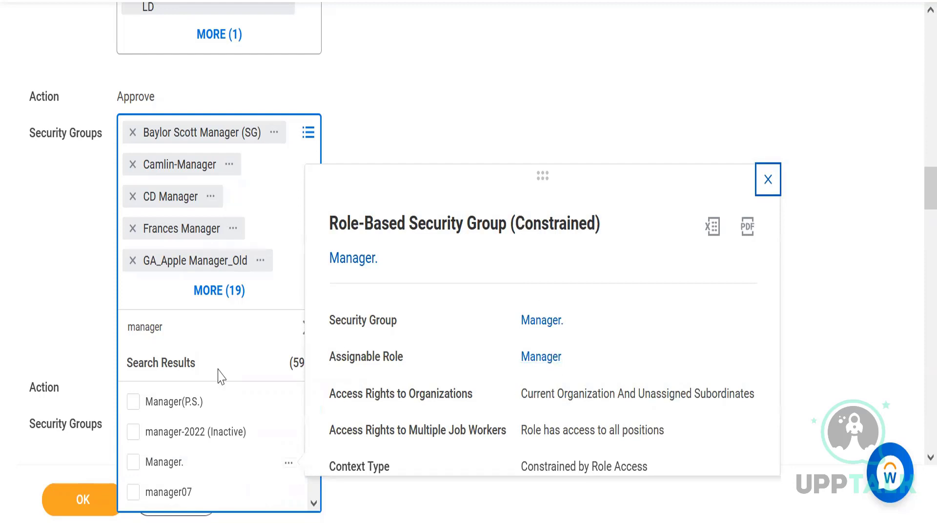
left_click(190, 472)
left_click(75, 303)
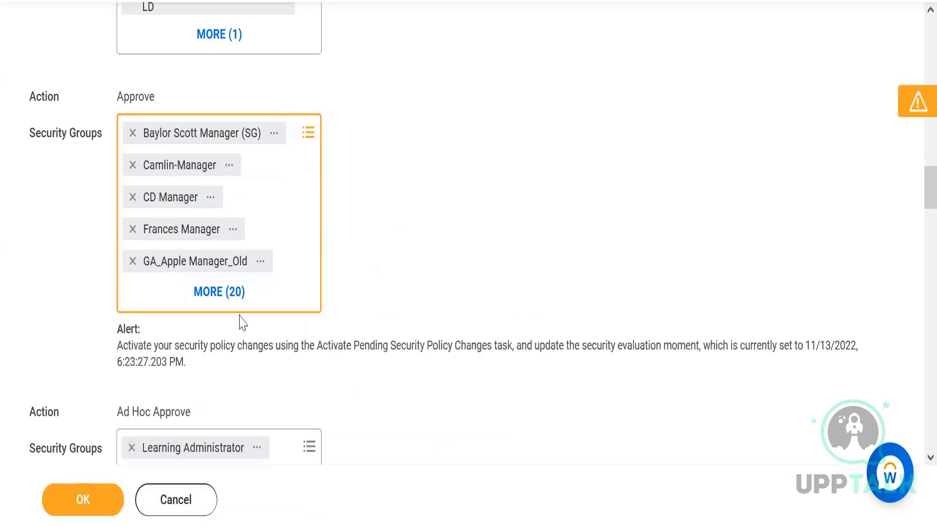
left_click(79, 509)
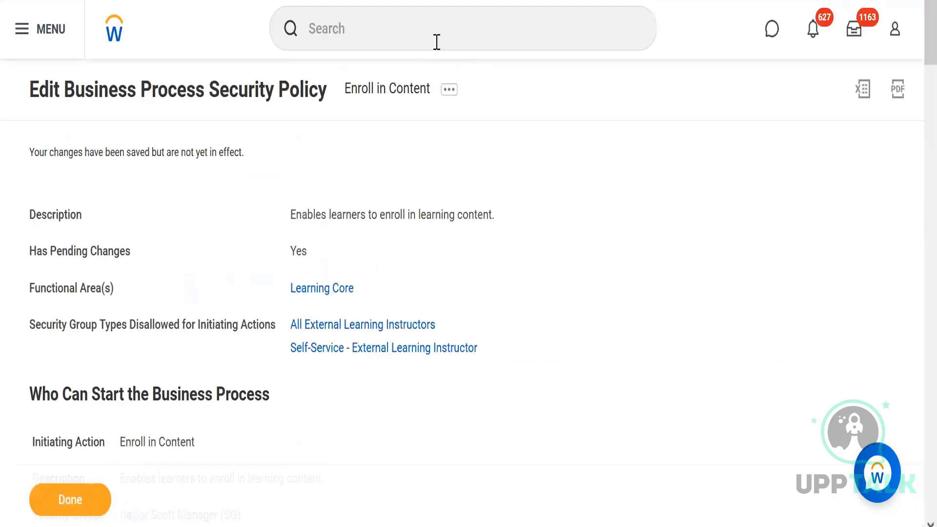
Run the Activate Pending Security Policy Changes task, enter a first name as the comment, and confirm the activation.
left_click(437, 42)
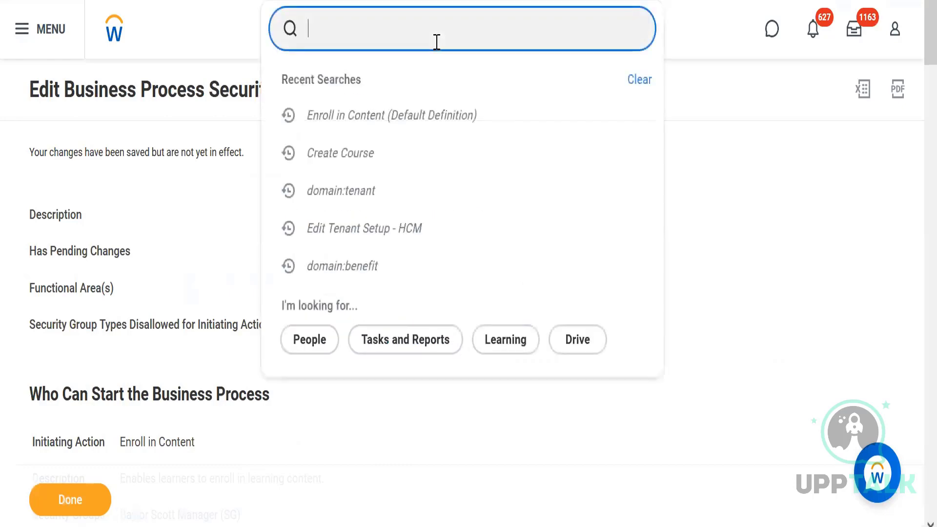
type("activate")
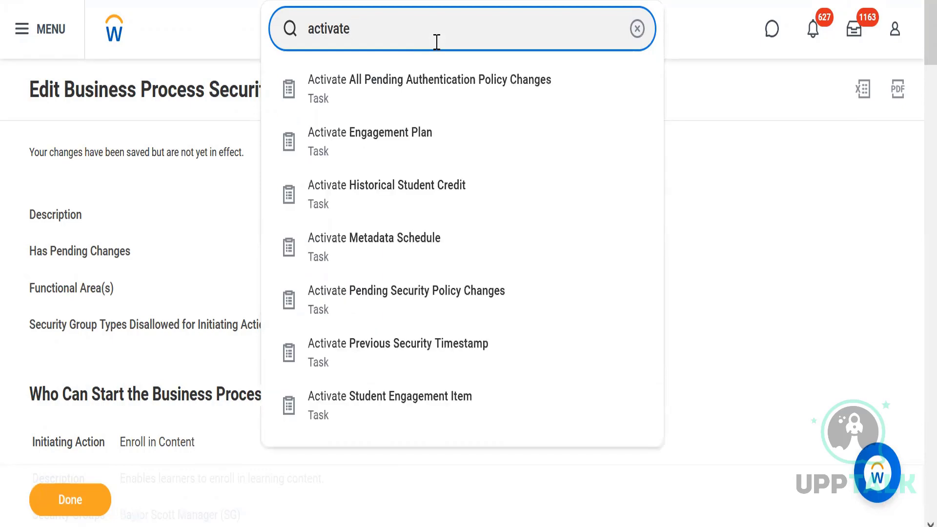
left_click(416, 299)
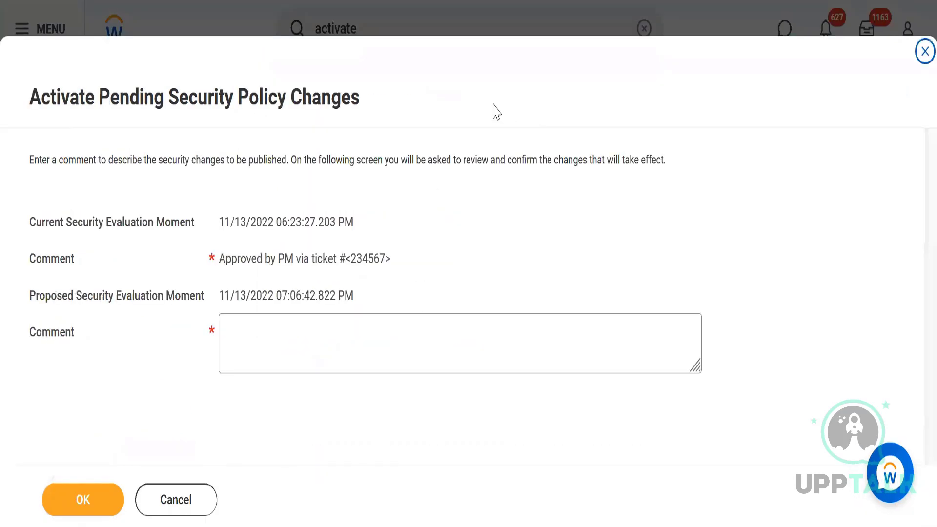
left_click(266, 363)
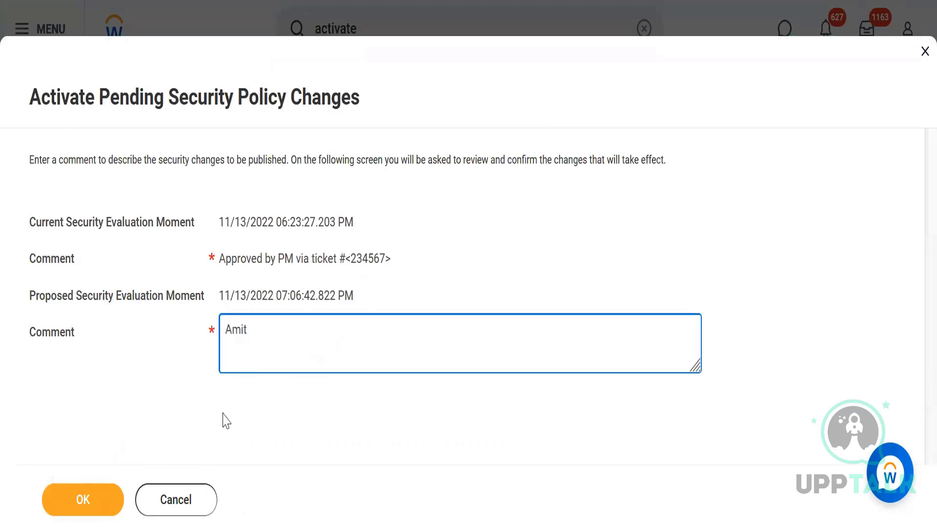
left_click(93, 511)
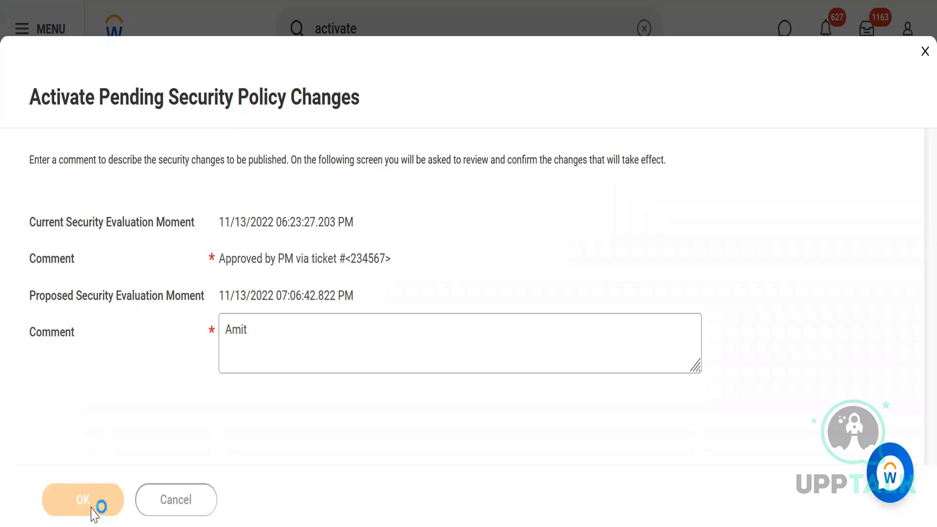
left_click(226, 331)
left_click(94, 506)
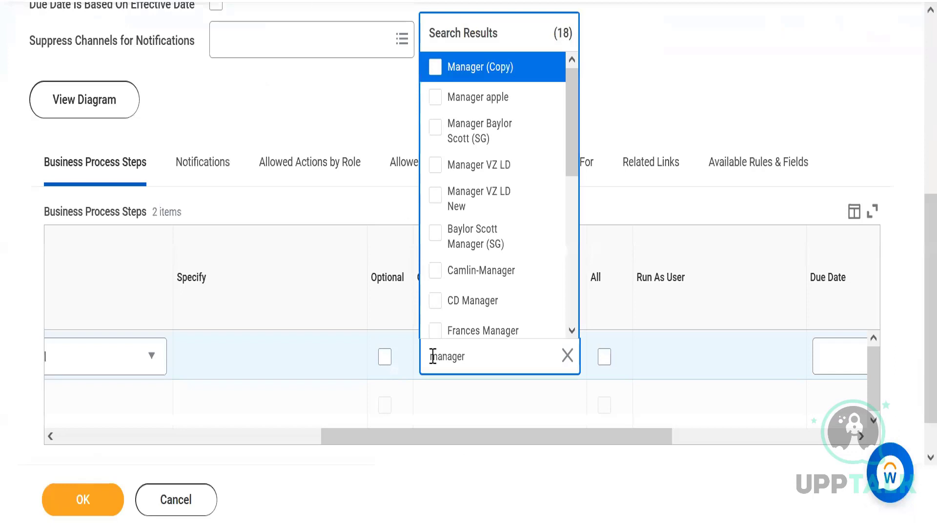
In the Enroll in Content definition's edit tab, repeat the manager search for the Approval step's group and select Manager.
double_click(506, 362)
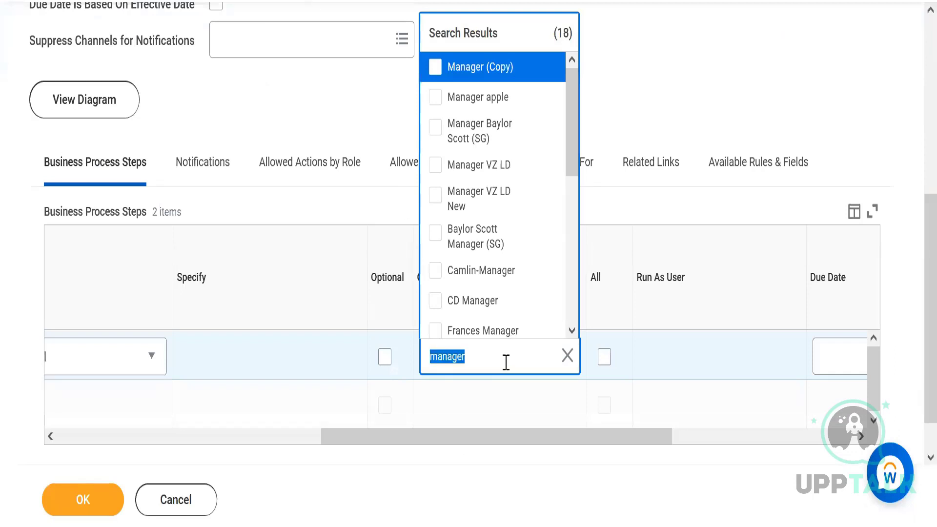
left_click(506, 362)
key("Return")
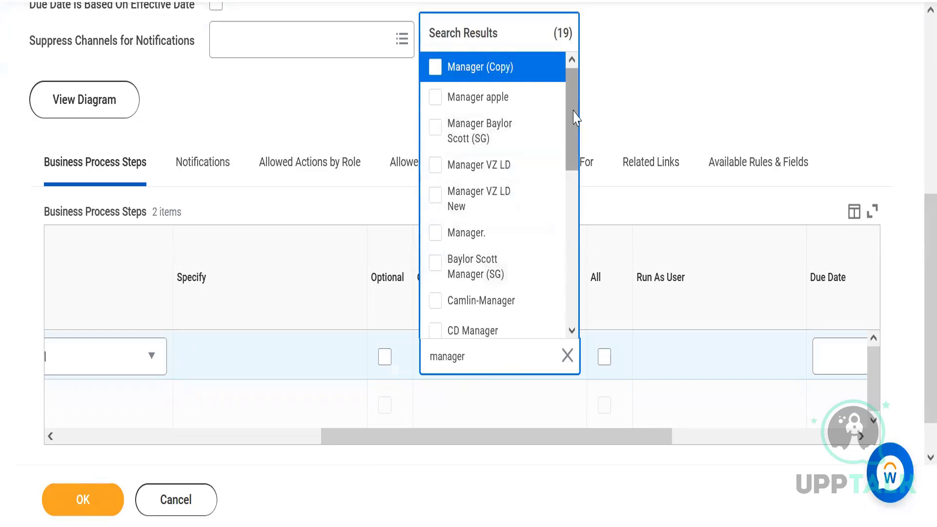
left_click(548, 235)
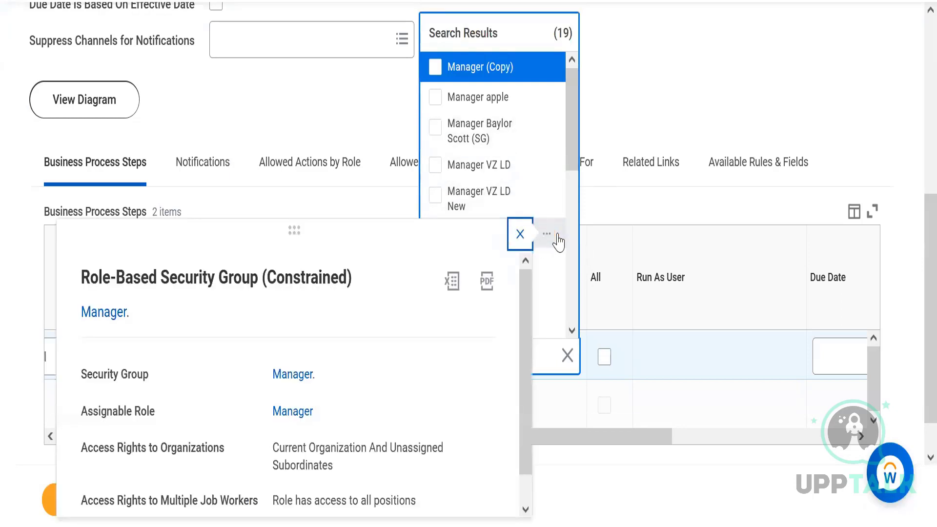
left_click(558, 241)
left_click(693, 109)
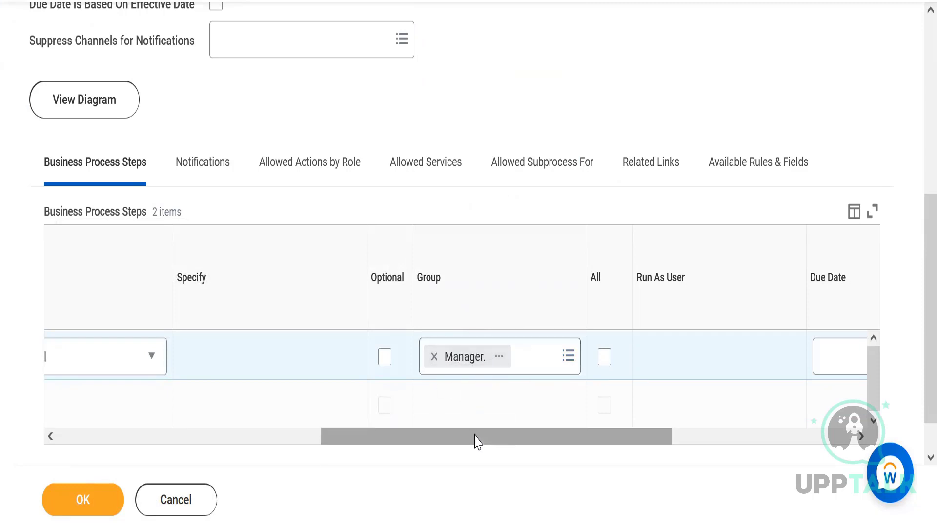
Review the row of Approval step b and save the edited Enroll in Content business process definition.
left_click_drag(476, 441, 93, 428)
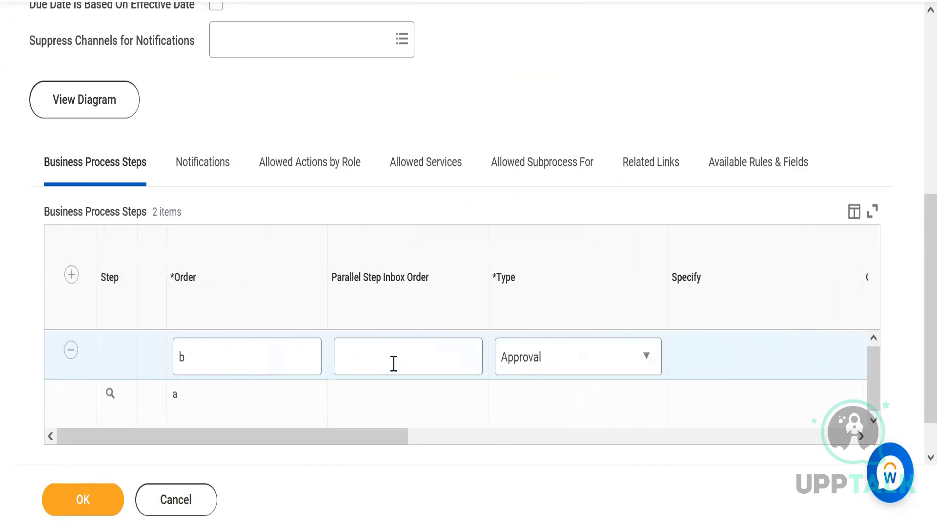
left_click(94, 500)
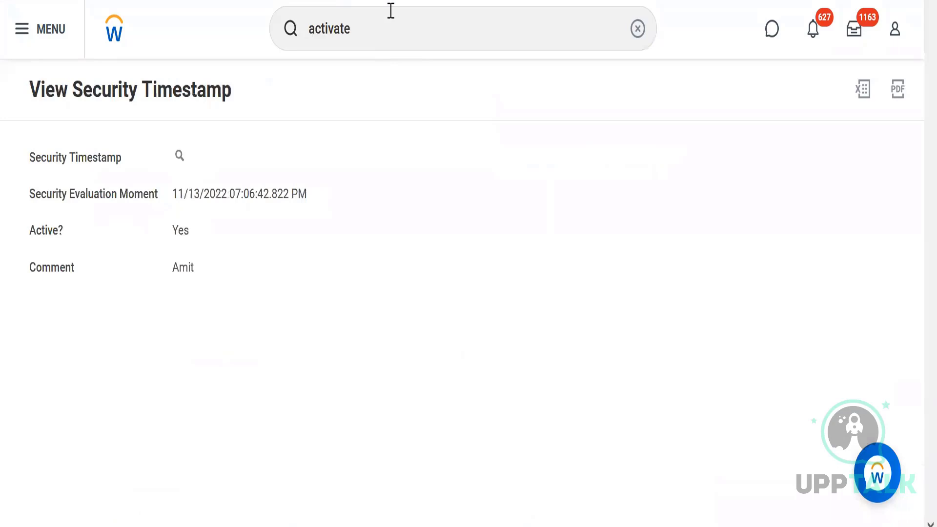
Find the employee who is Executive VP, Sales & Marketing at Digital Cues and start a proxy session as that worker.
left_click(385, 31)
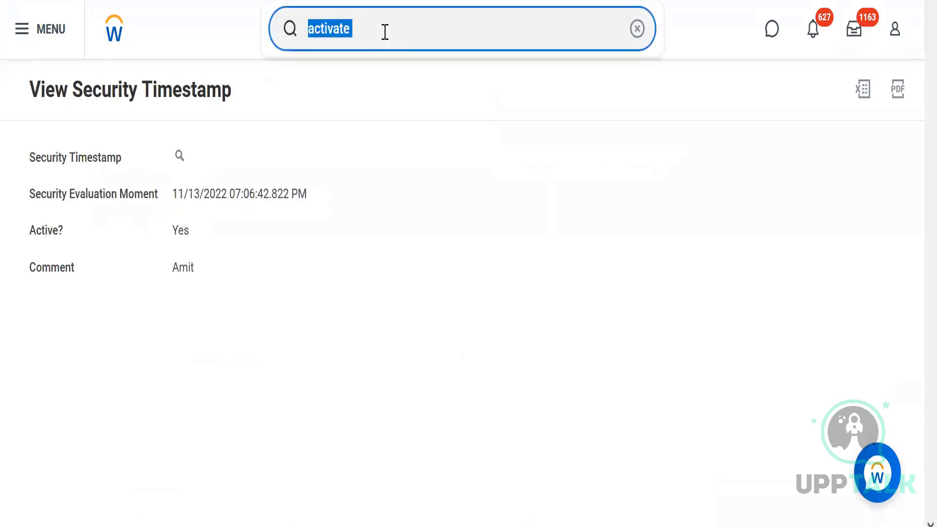
type("joyce")
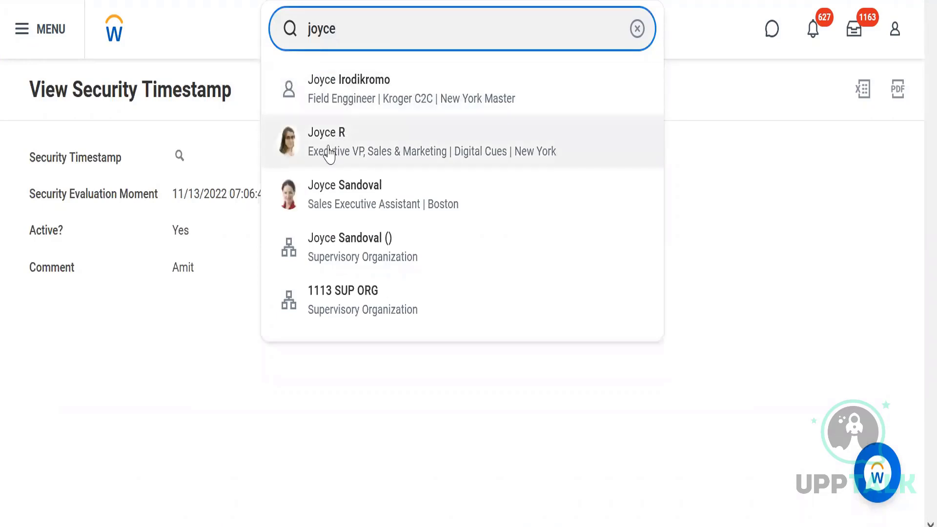
left_click(329, 152)
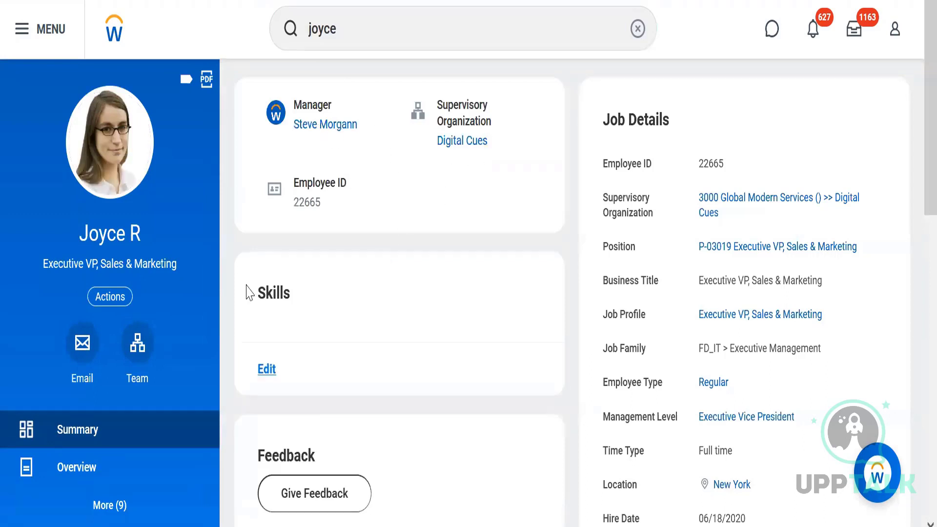
left_click(117, 293)
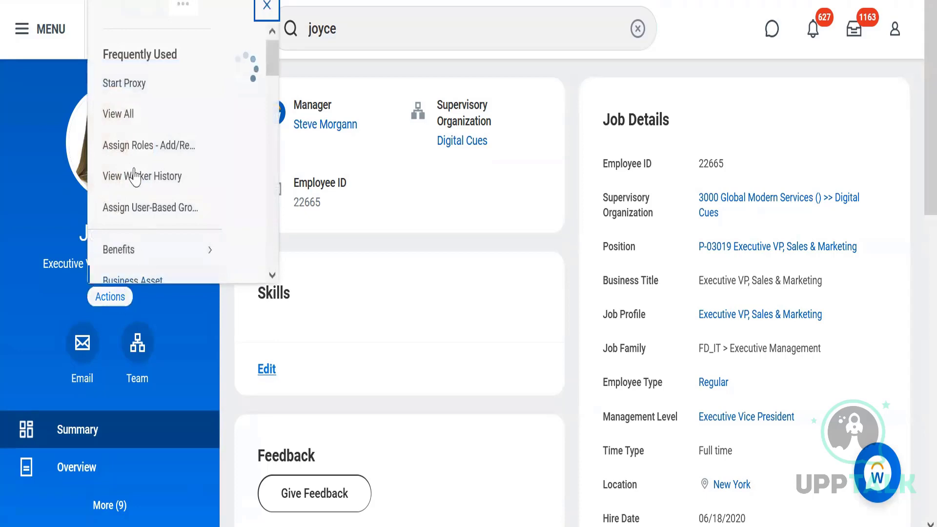
left_click(126, 112)
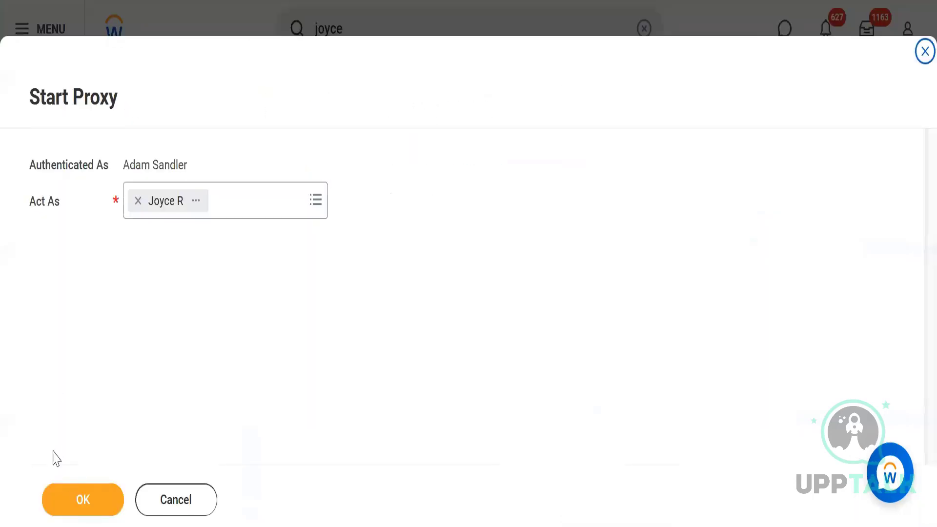
left_click(70, 507)
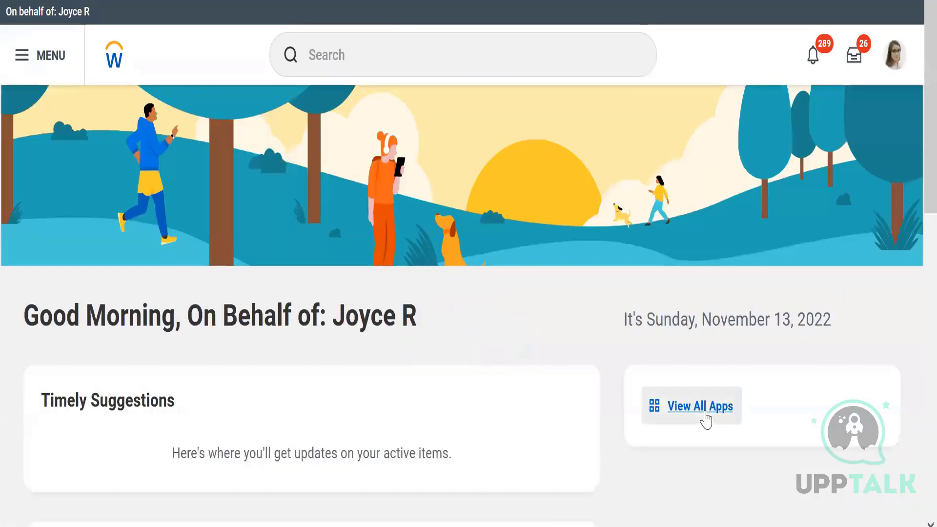
Open Browse Learning Content through Discover in the Learning app, checking the course notes in Notepad on the way.
left_click(705, 413)
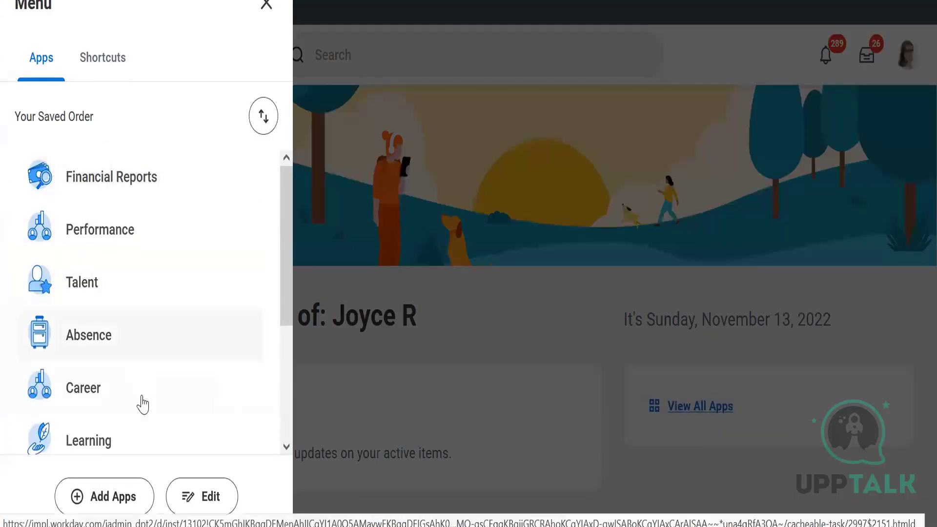
left_click(120, 440)
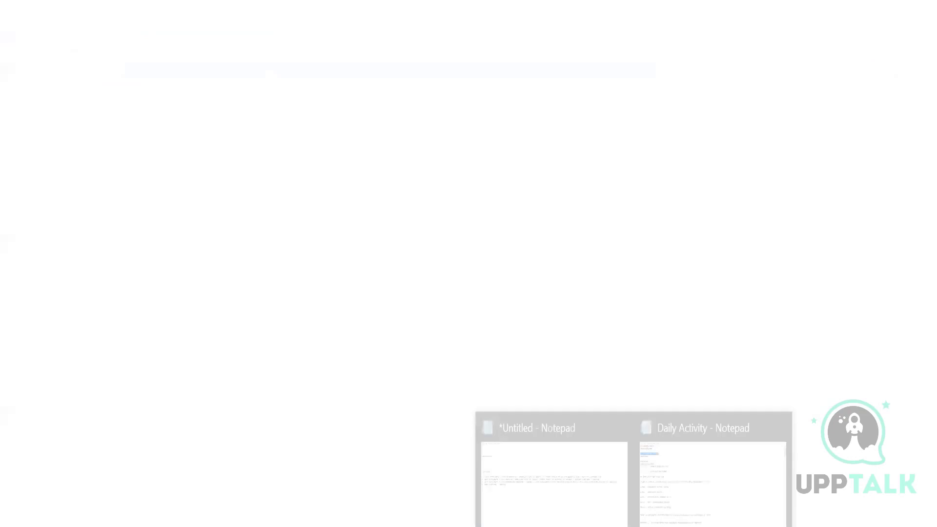
left_click(543, 468)
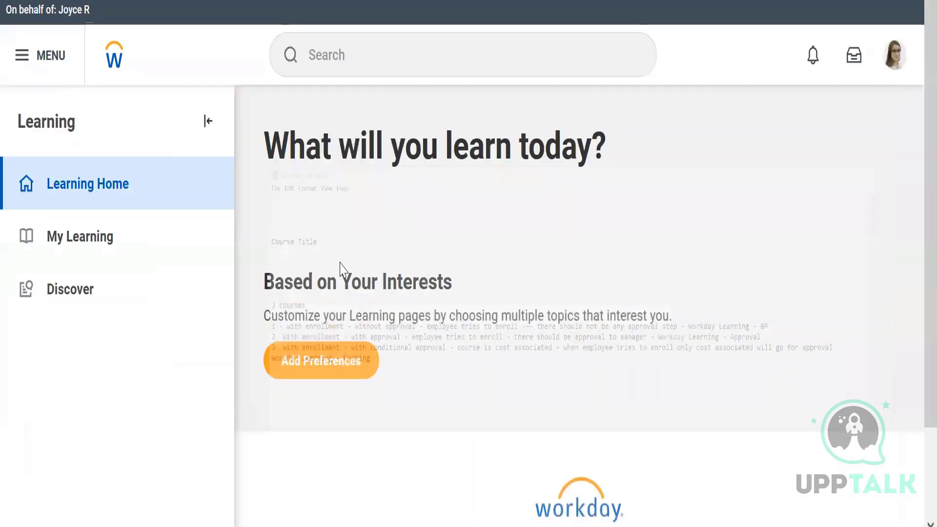
left_click(127, 303)
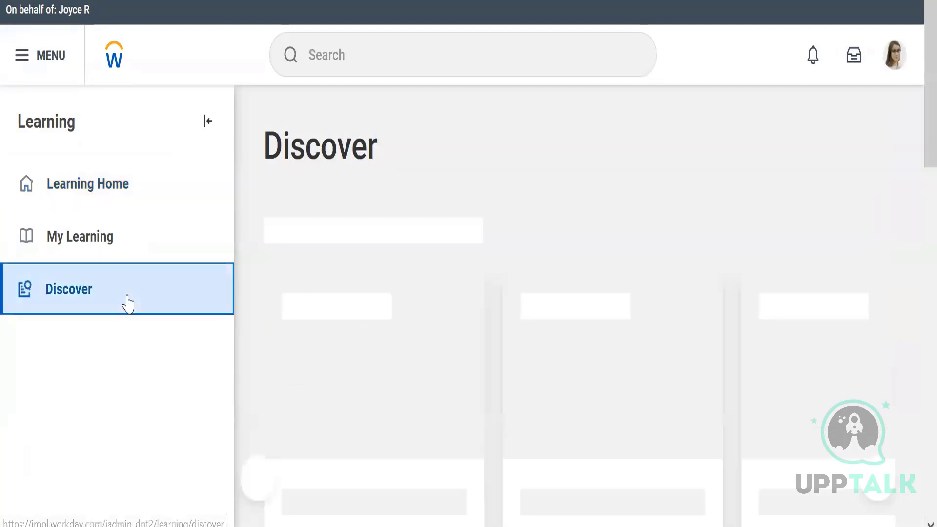
left_click(346, 322)
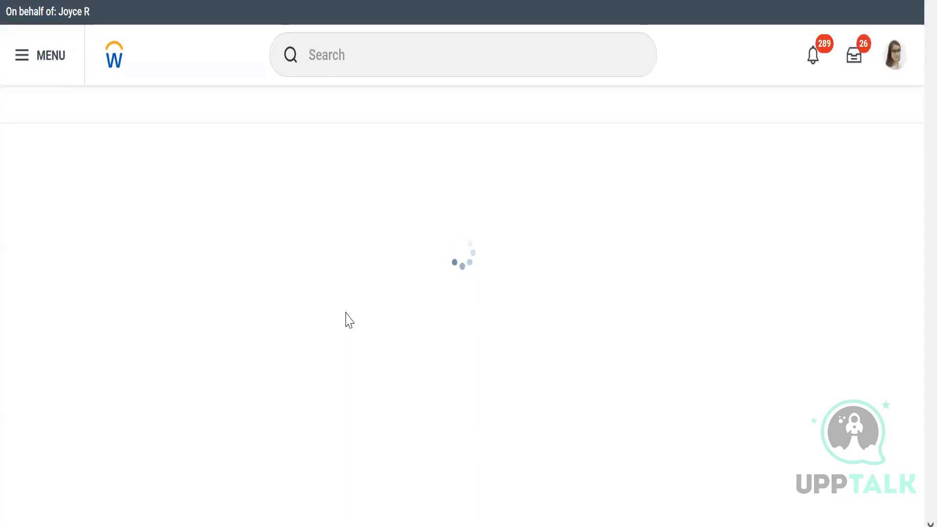
Try a global search for workday learning.
left_click(396, 56)
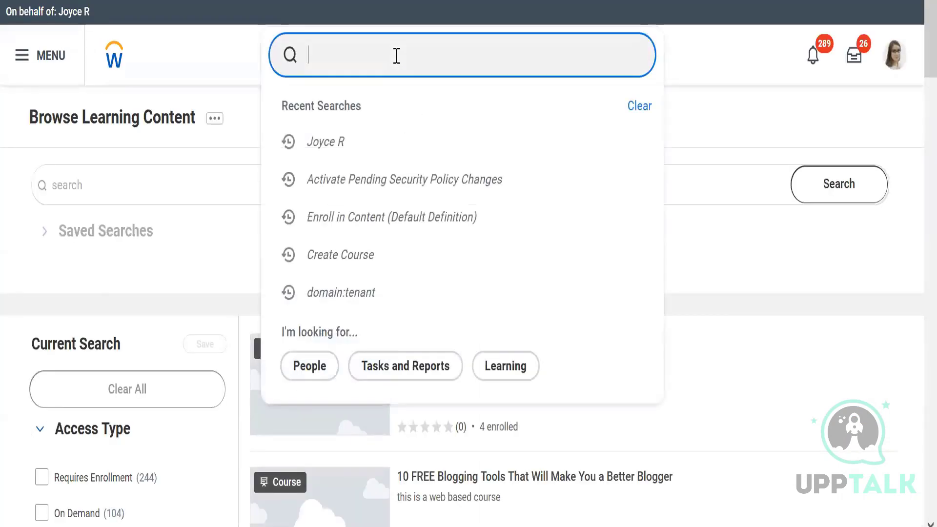
type("workday")
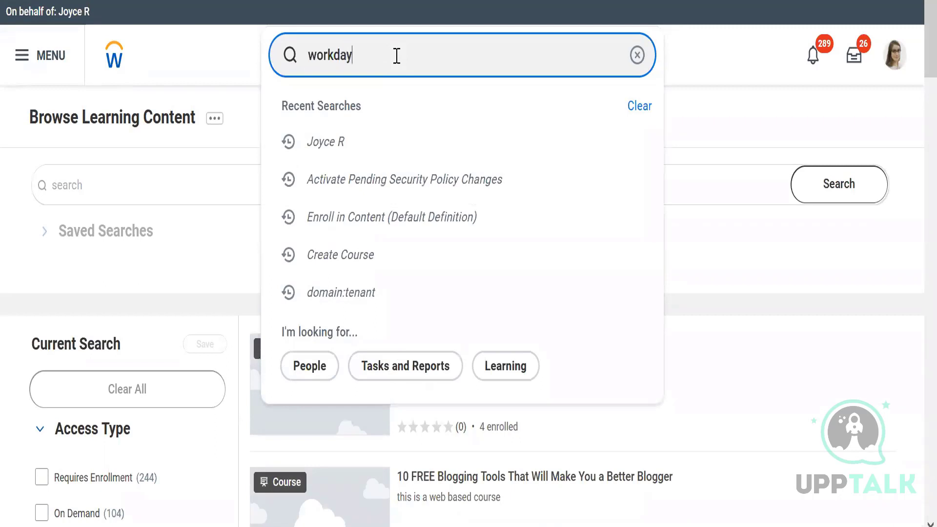
type(" learning")
key("Return")
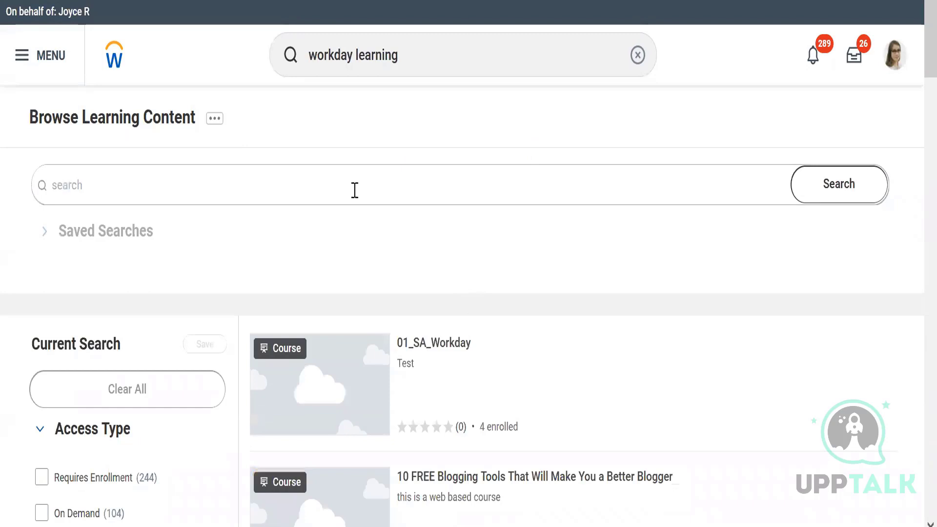
Search the learning content for workday learning, open the Workday Learning - Approval course and submit an enrollment in it.
left_click(354, 188)
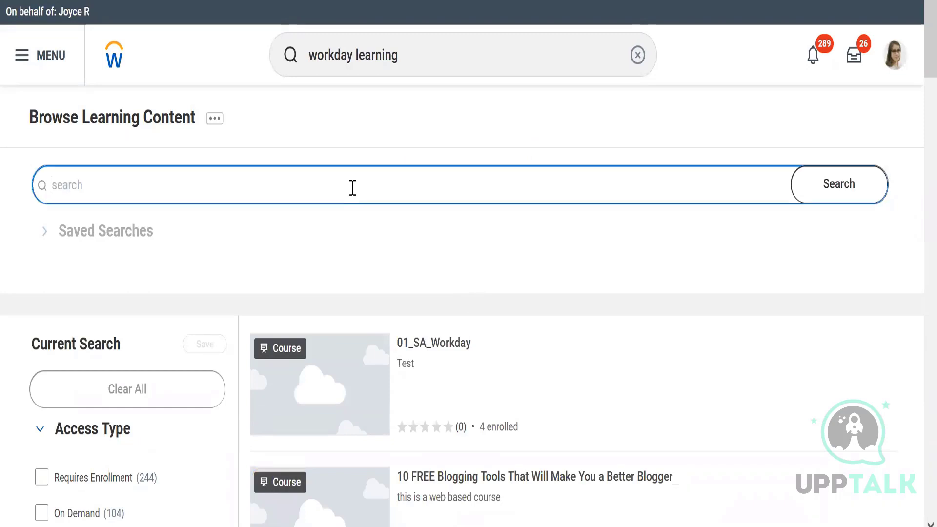
type("workday learning")
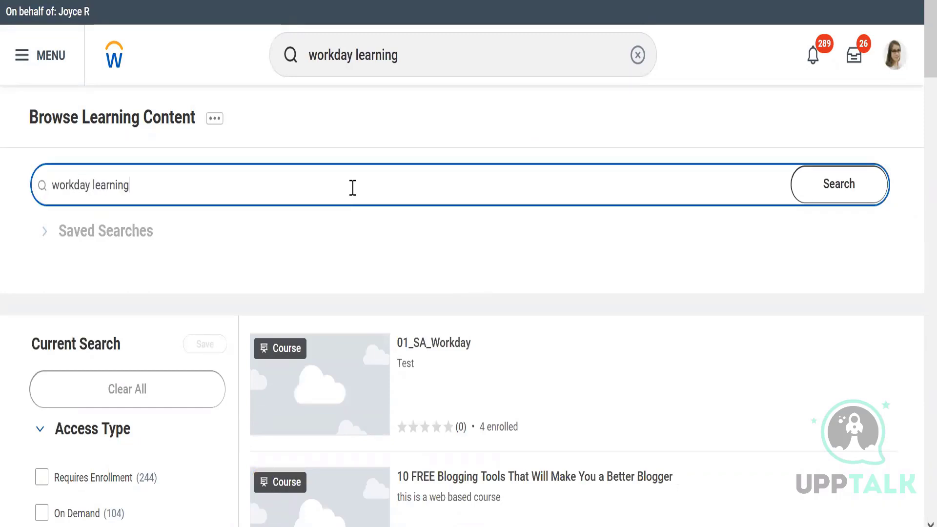
key("Return")
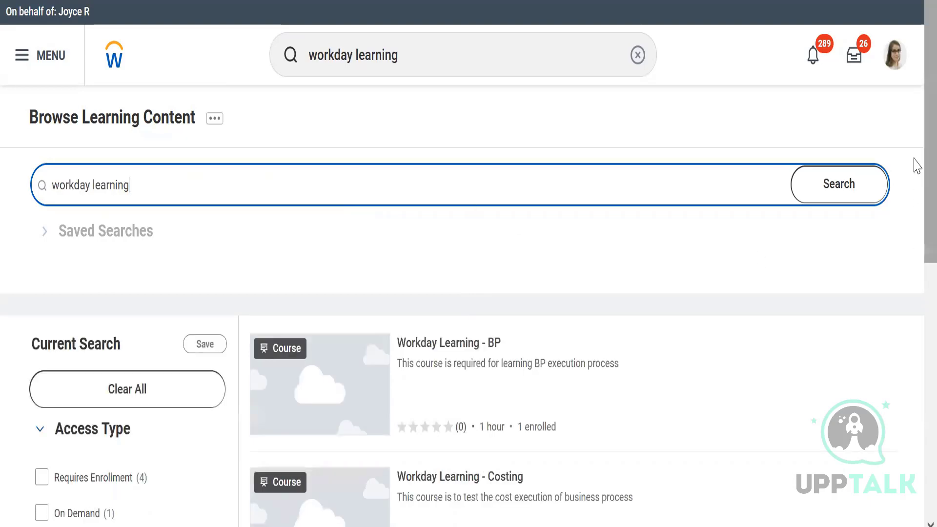
scroll(914, 195, "down", 4)
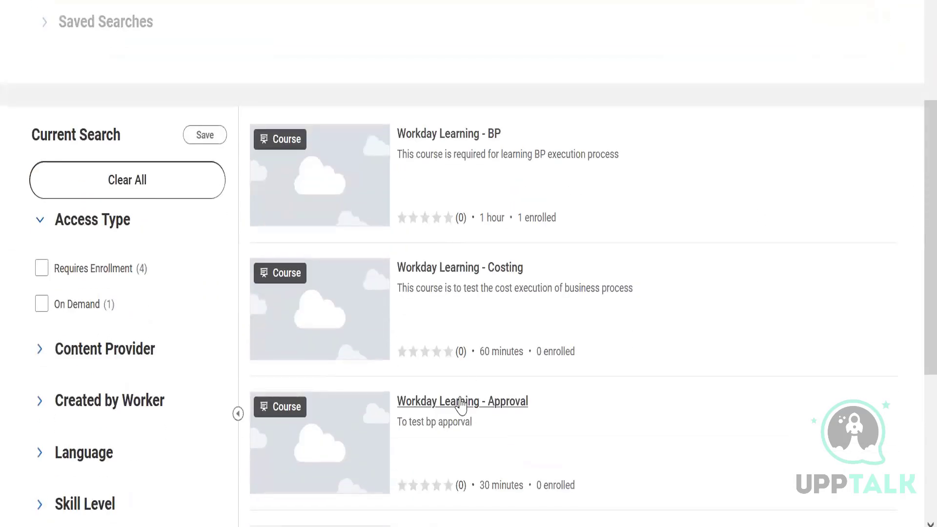
left_click(461, 402)
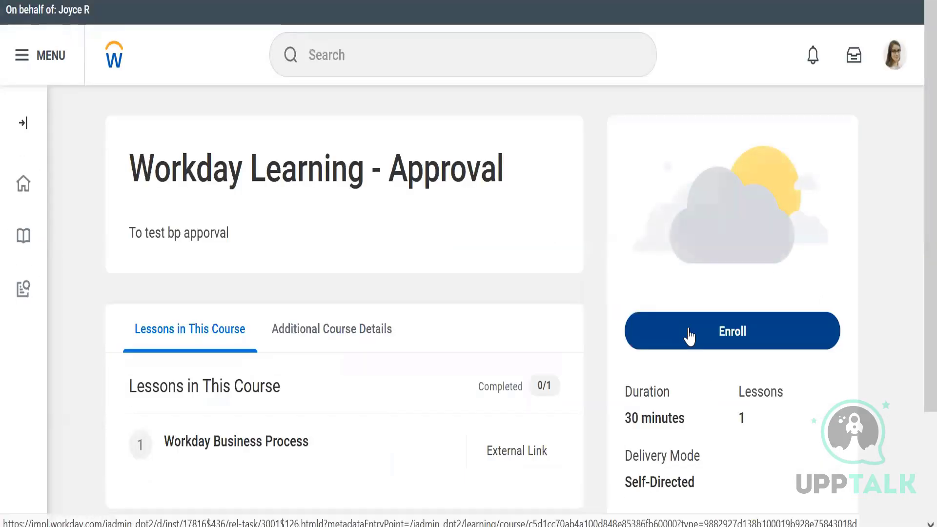
left_click(689, 336)
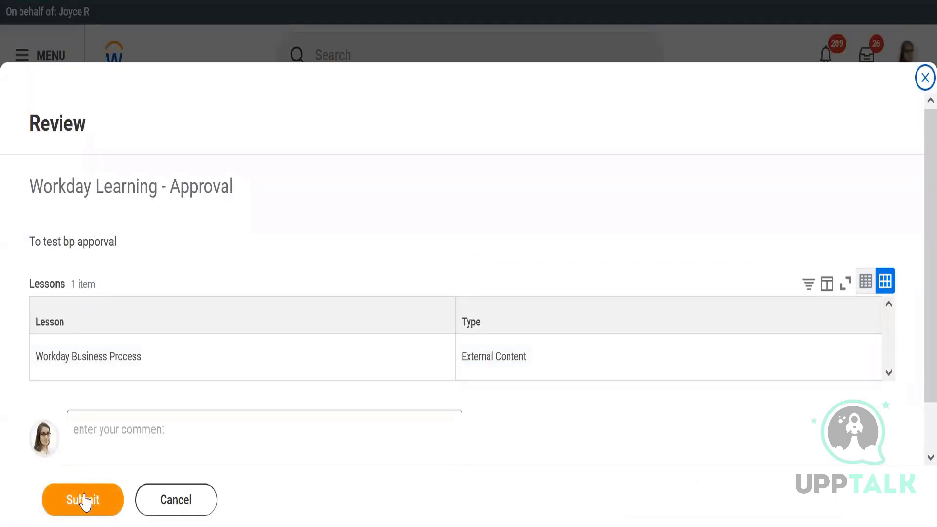
left_click(84, 500)
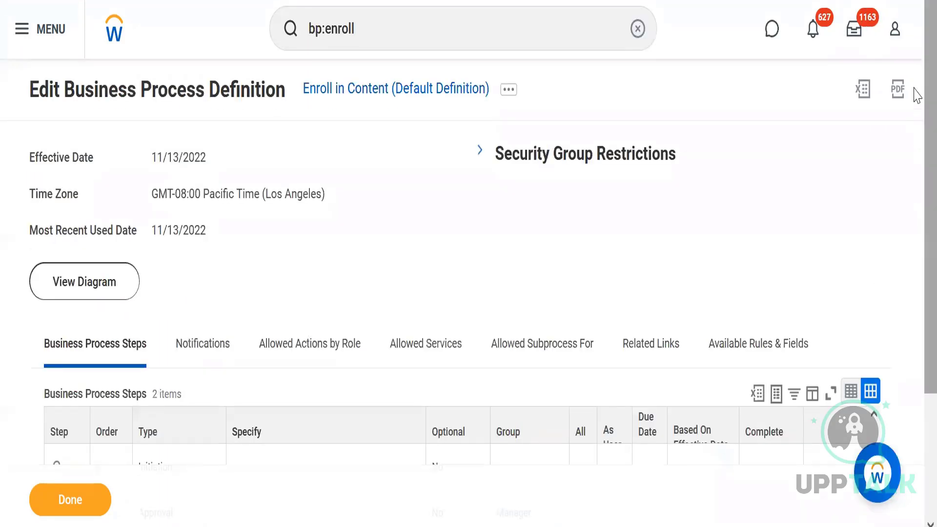
Try to open the related actions of Approval step b in the Enroll in Content definition during the proxy session.
scroll(915, 195, "down", 3)
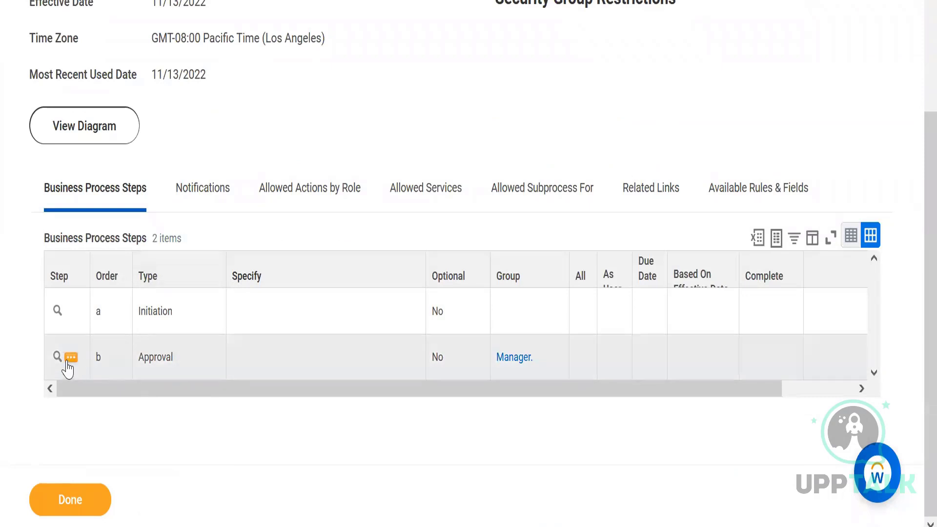
left_click(70, 363)
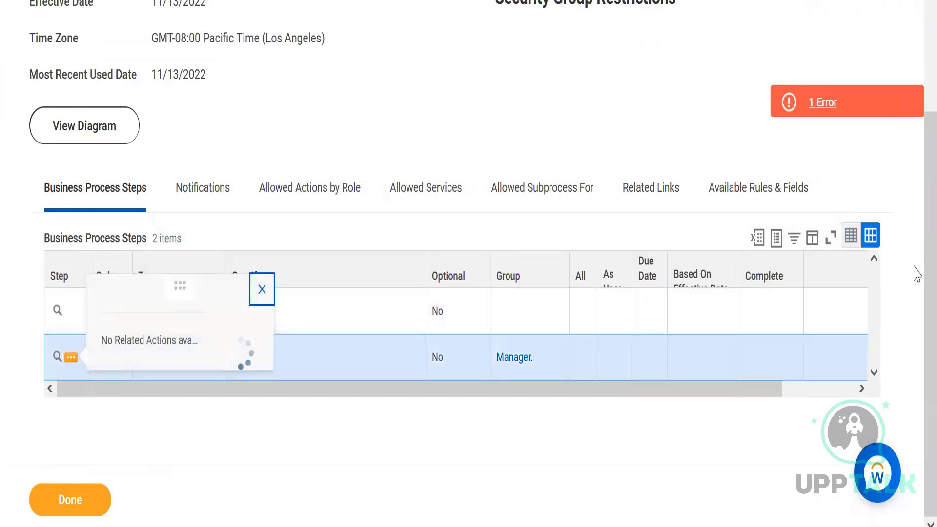
left_click_drag(916, 268, 916, 72)
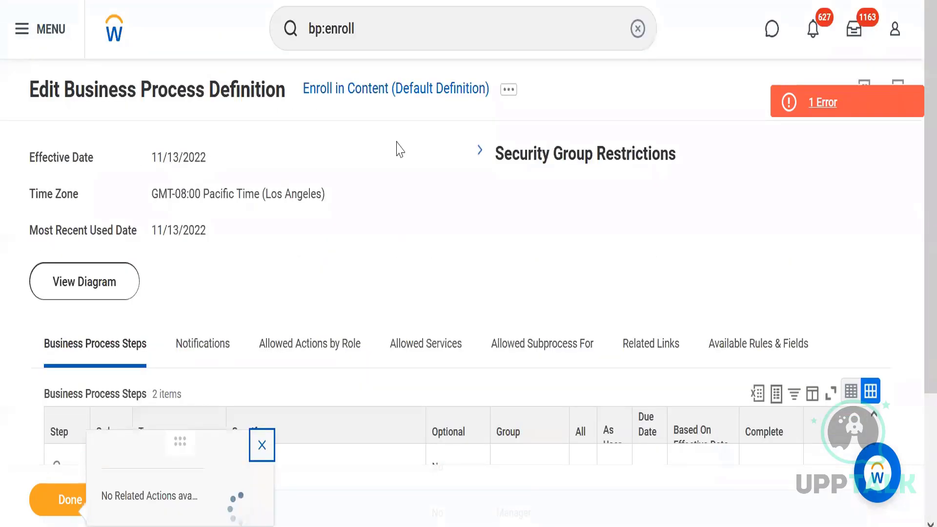
left_click(372, 20)
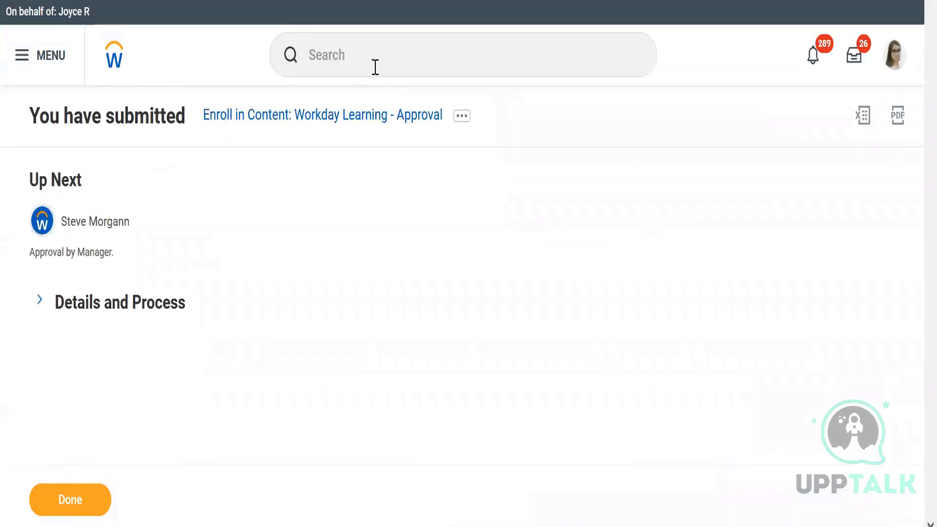
Find the Stop Proxy task and end the current proxy session.
left_click(375, 67)
type("stop pro")
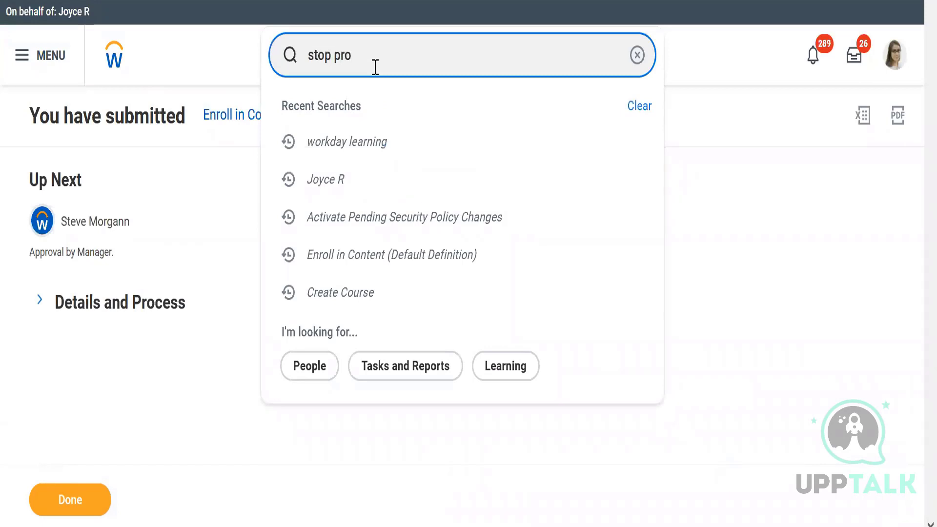
type("xy")
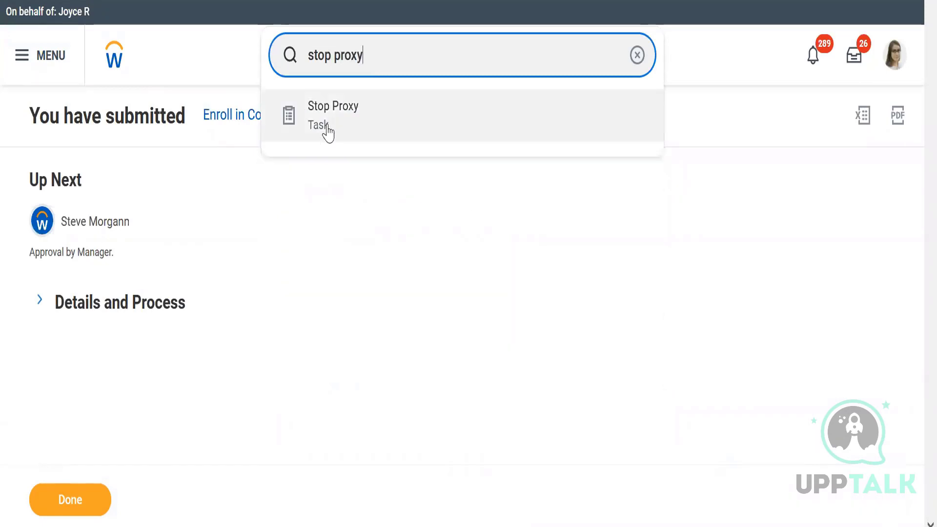
left_click(324, 131)
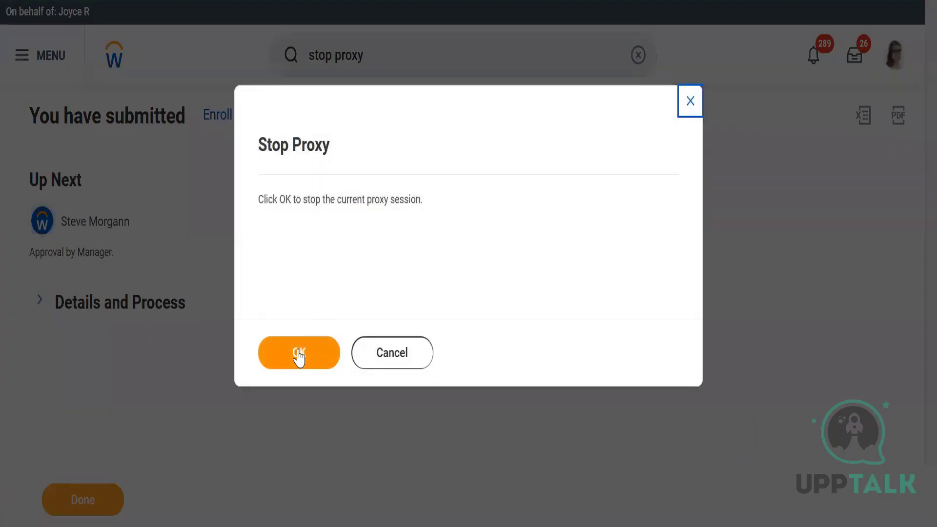
left_click(301, 357)
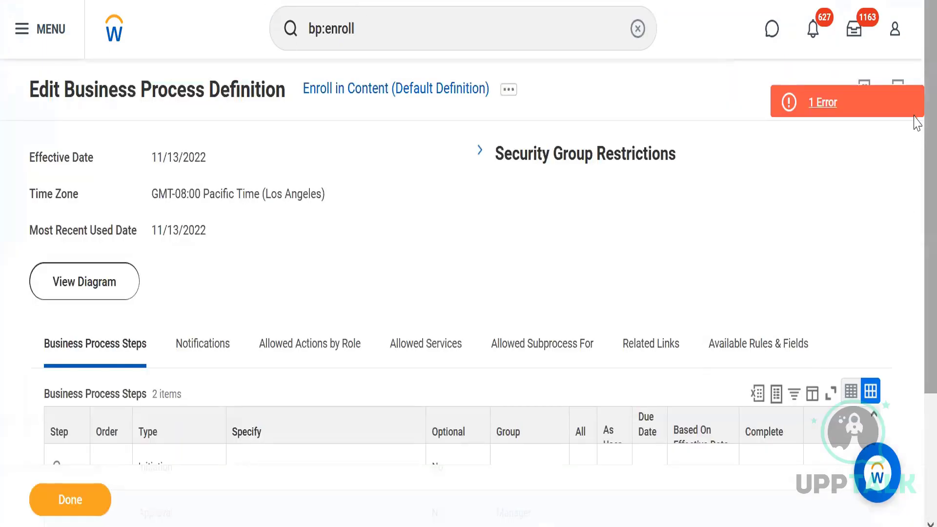
Start creating a condition rule for Approval step b of the Enroll in Content definition.
scroll(915, 327, "down", 3)
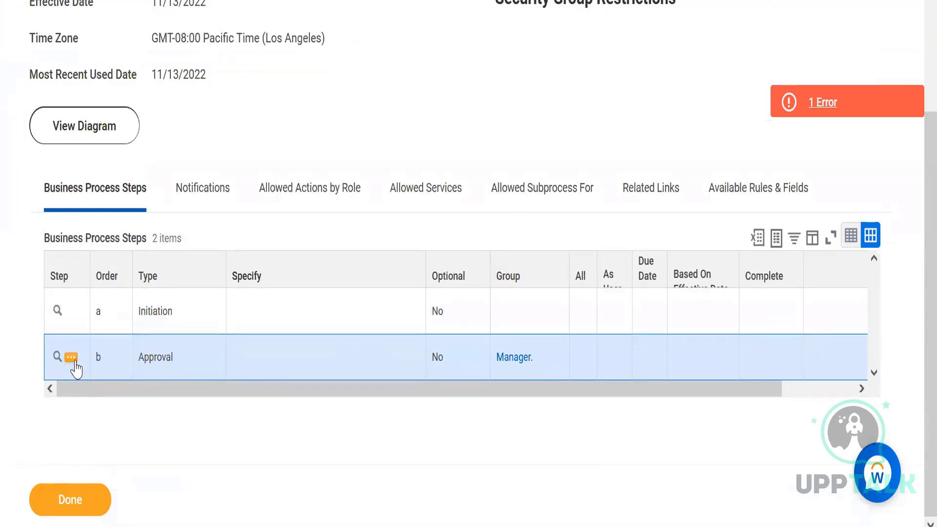
left_click(71, 361)
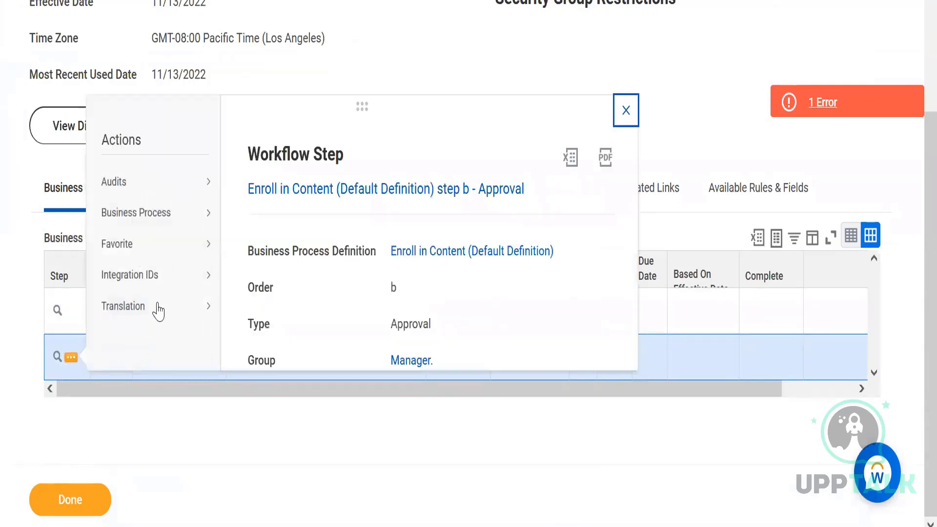
mouse_move(155, 217)
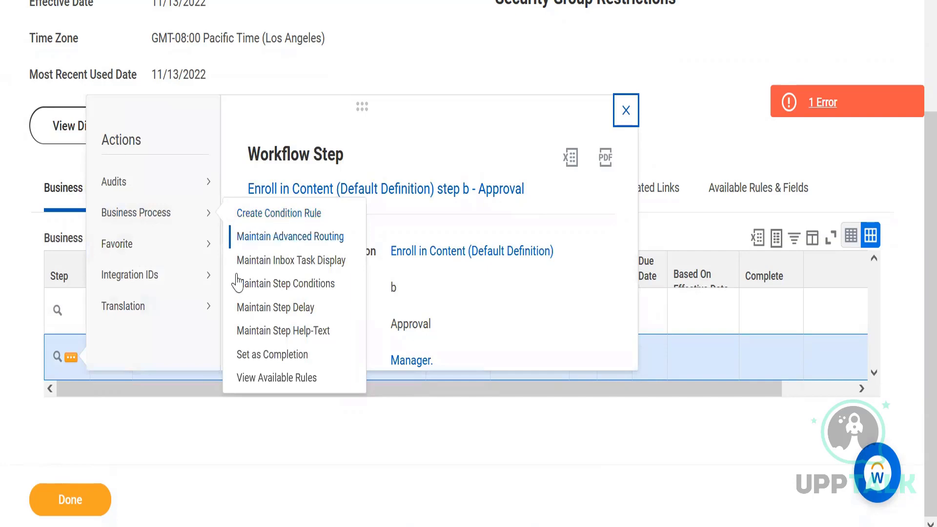
left_click(291, 220)
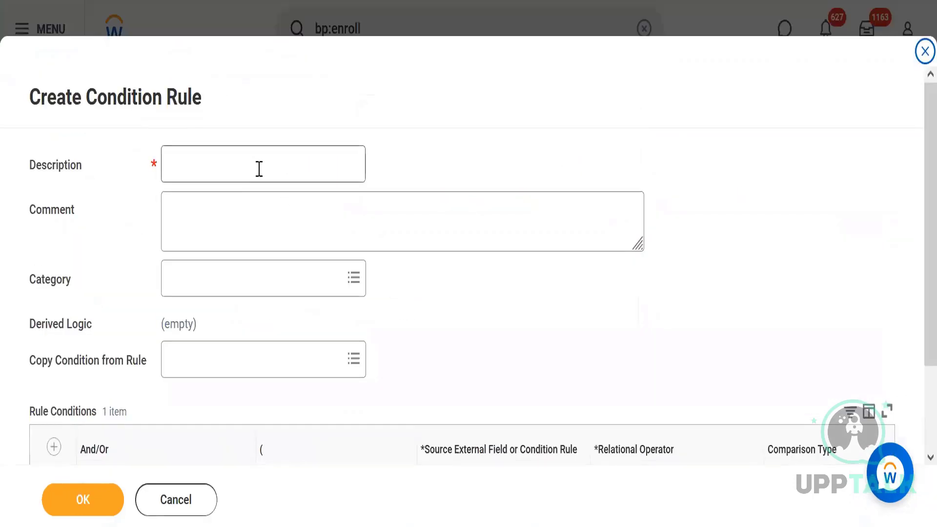
Describe the condition rule as "BP Appoval only when course is chargeble" and choose Course Cost as its source external field.
left_click(259, 169)
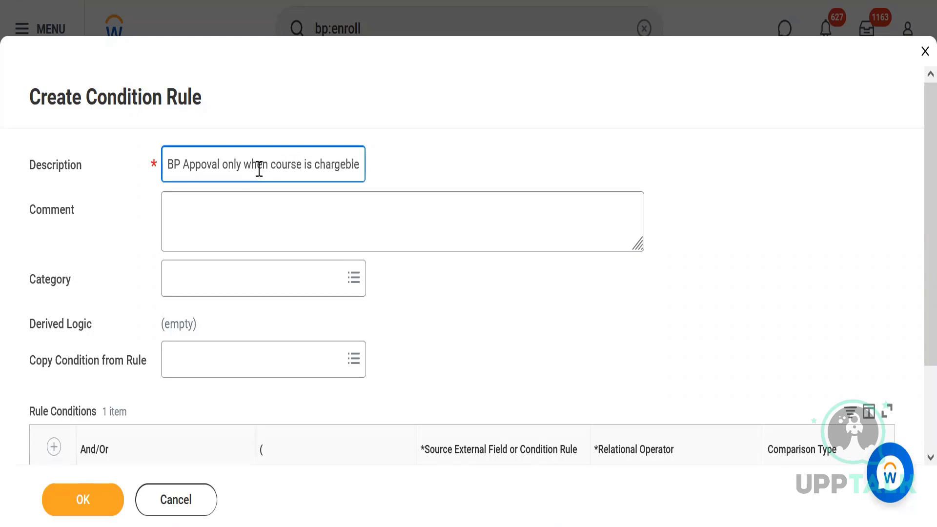
scroll(915, 190, "down", 3)
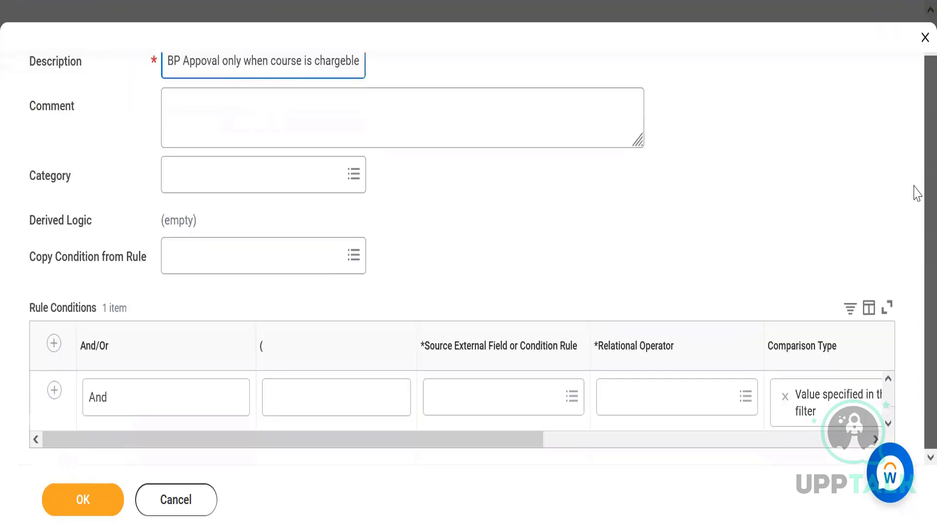
left_click(466, 405)
type("course cost")
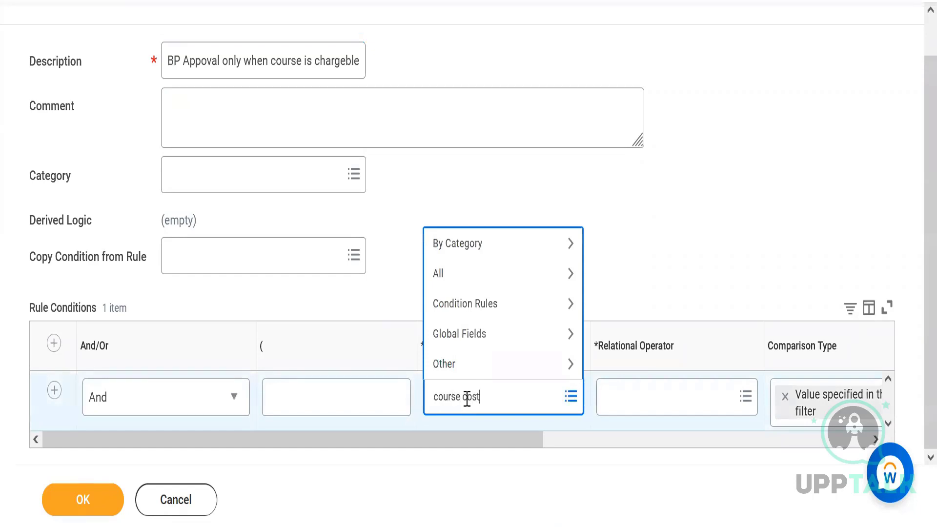
key("Return")
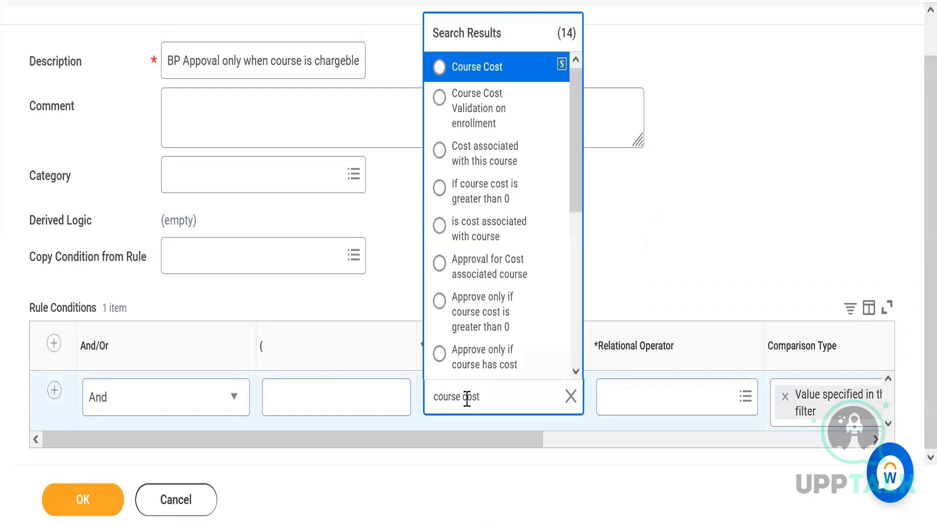
left_click(493, 73)
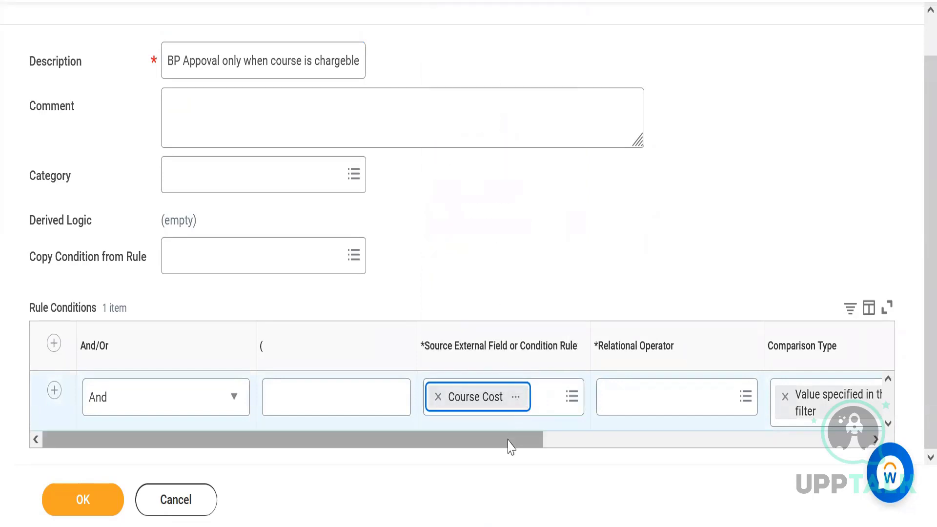
Set the Course Cost condition to greater than with a comparison value of 0, and save the condition rule.
left_click_drag(508, 439, 649, 438)
left_click(502, 397)
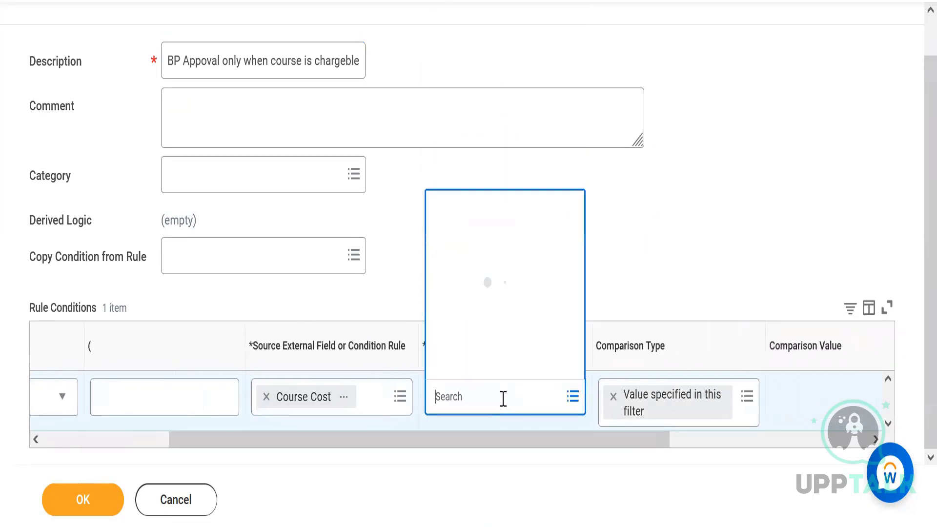
type("in")
key("BackSpace")
key("BackSpace")
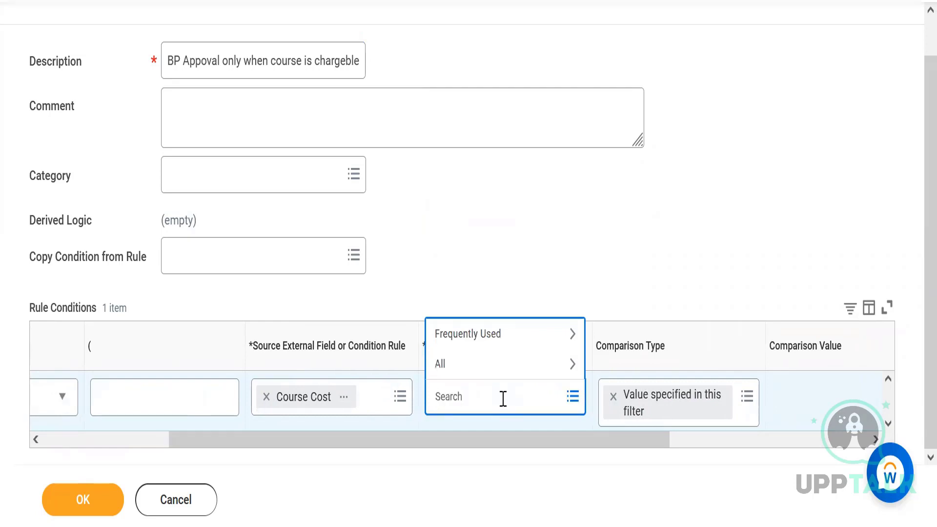
left_click(485, 336)
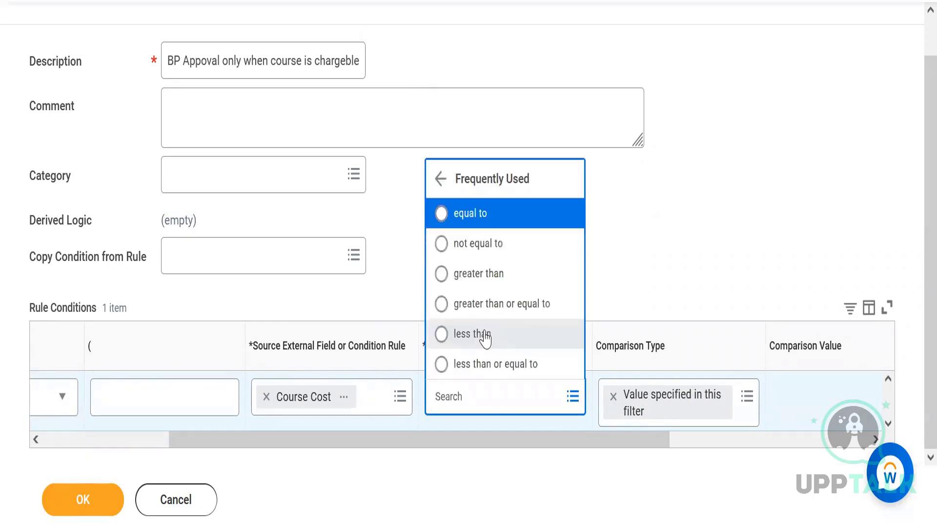
left_click(499, 281)
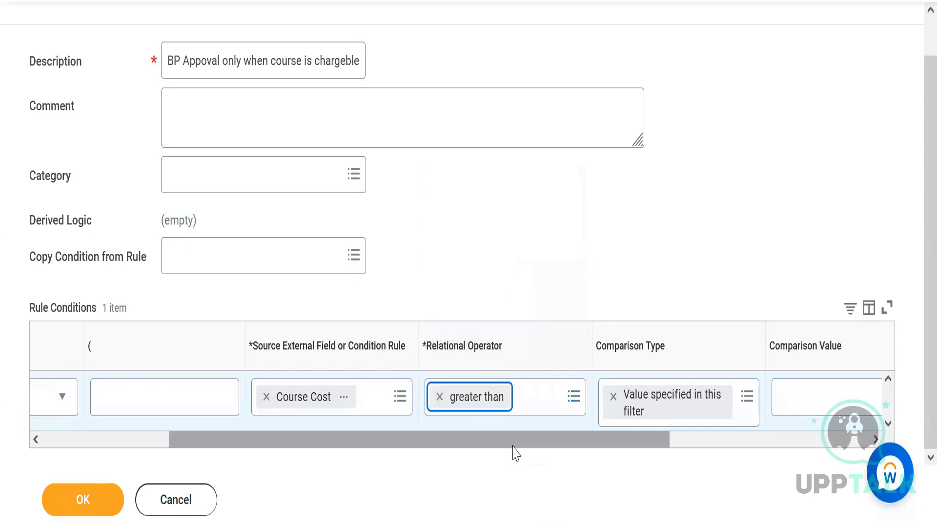
left_click_drag(512, 452, 691, 446)
left_click(684, 400)
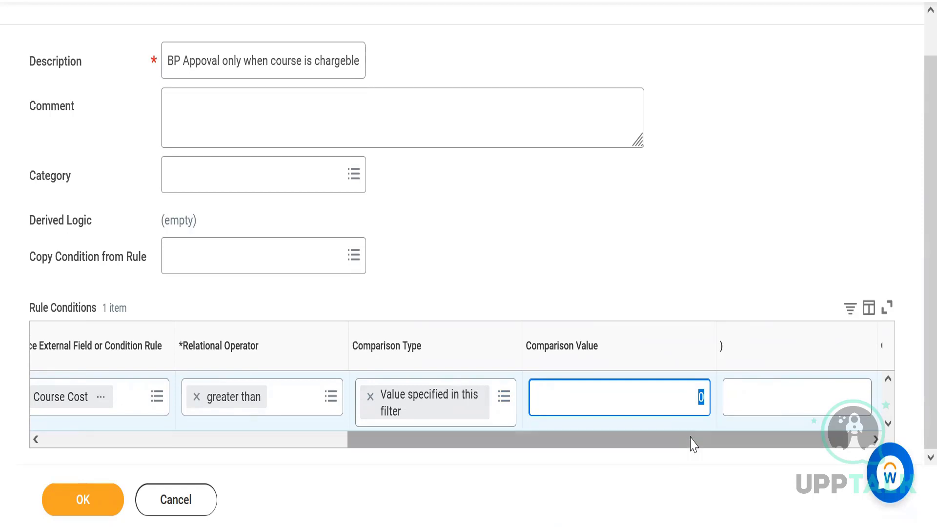
left_click_drag(691, 442, 385, 455)
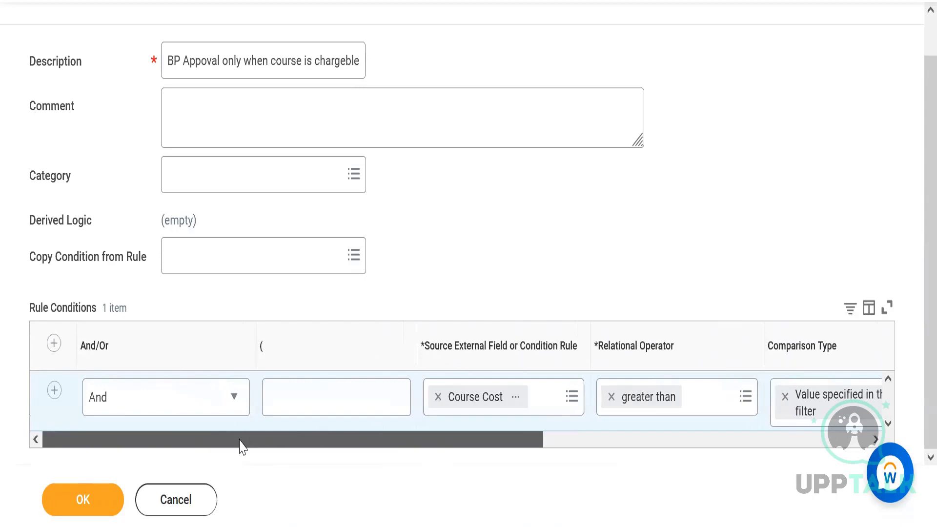
left_click(91, 505)
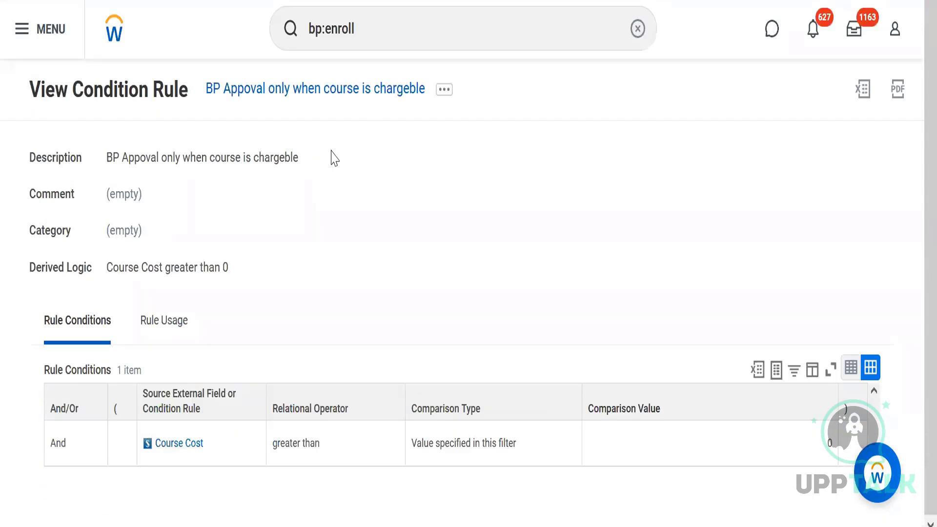
Copy the condition rule's name, rerun the bp:enroll search and open the Enroll in Content (Default Definition) business process.
right_click(312, 98)
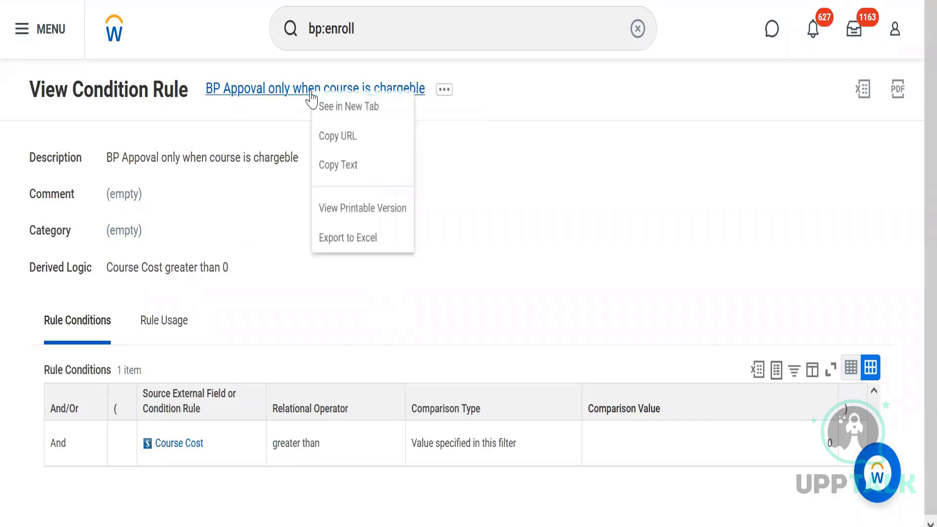
left_click(352, 171)
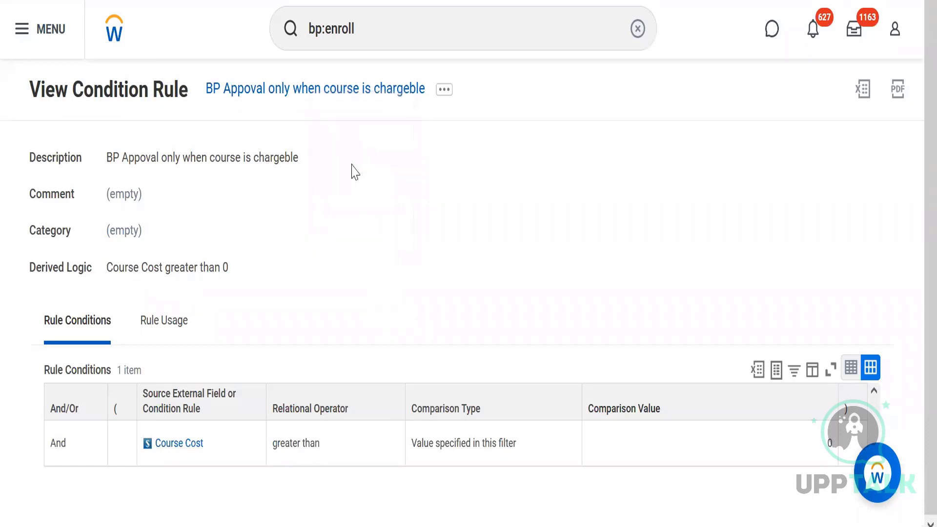
left_click(391, 34)
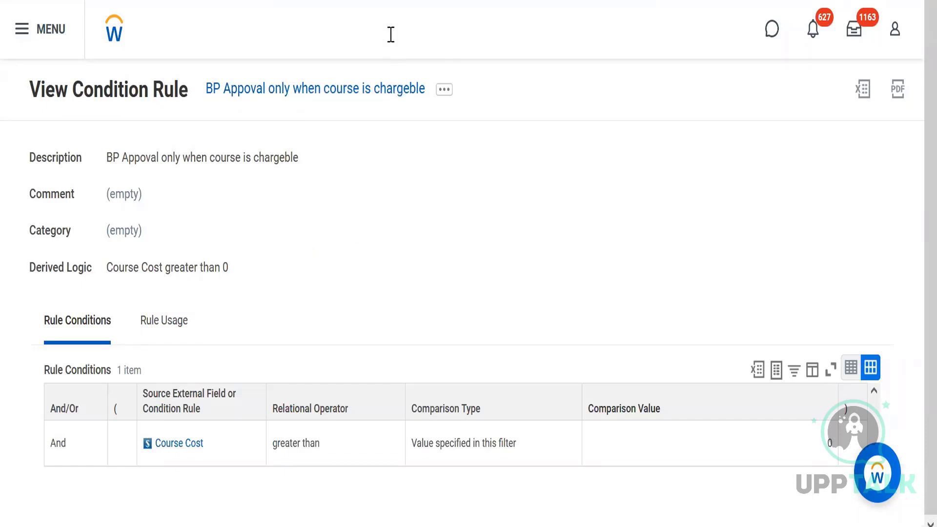
key("Return")
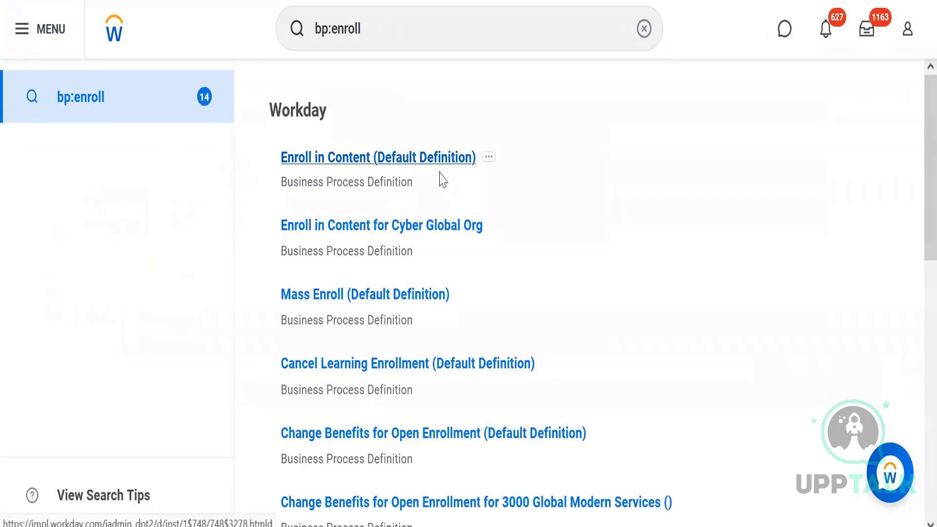
left_click(389, 170)
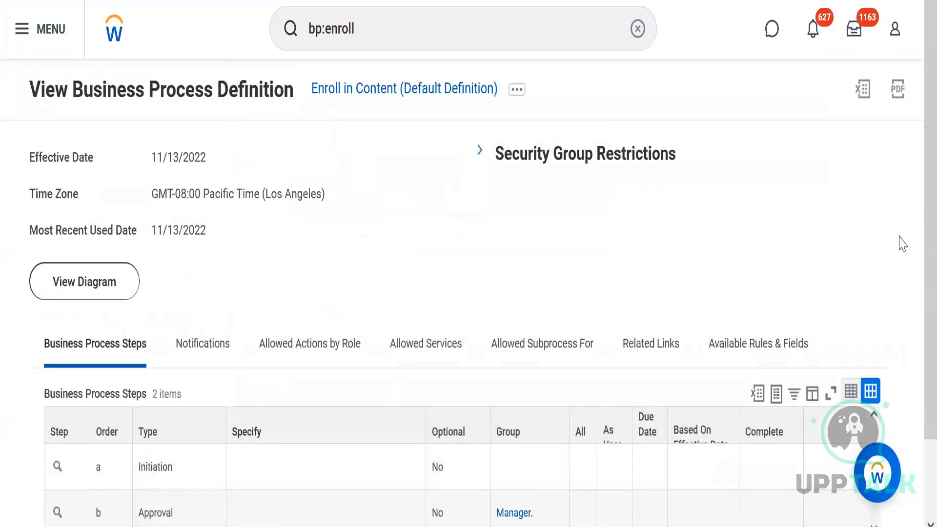
Open Maintain Step Conditions for Approval step b, keeping the effective date 11/13/2022.
scroll(914, 253, "down", 2)
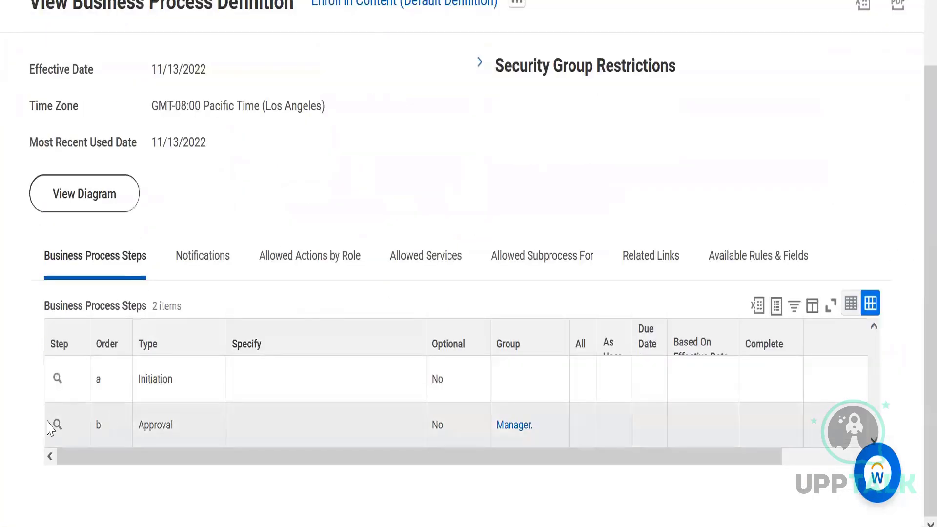
left_click(71, 426)
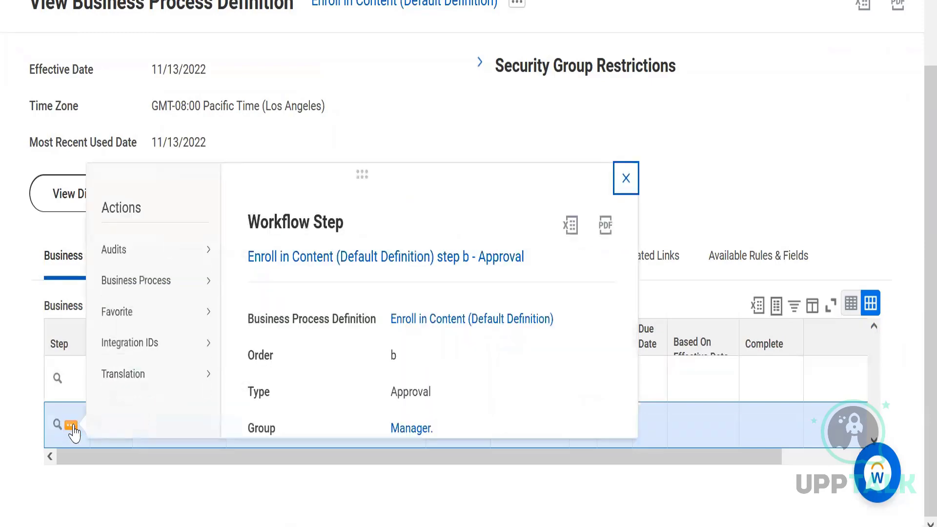
mouse_move(146, 281)
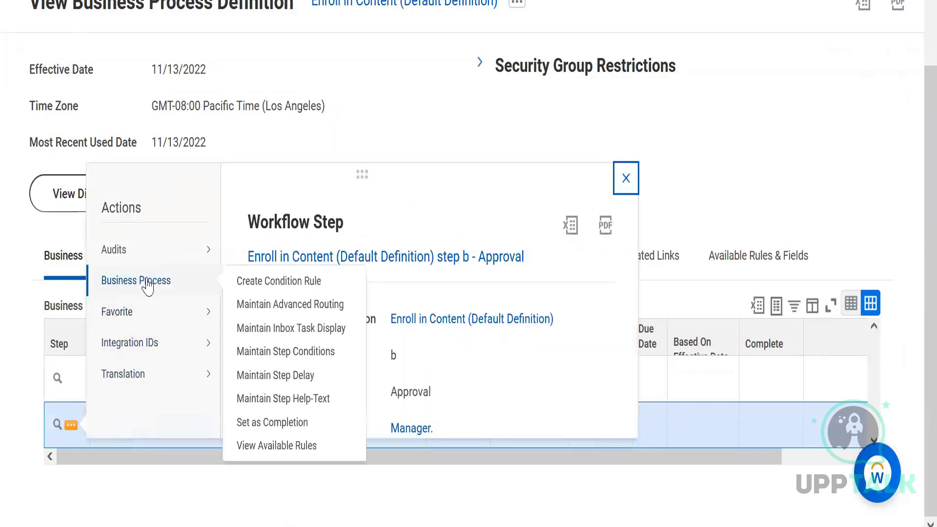
left_click(301, 360)
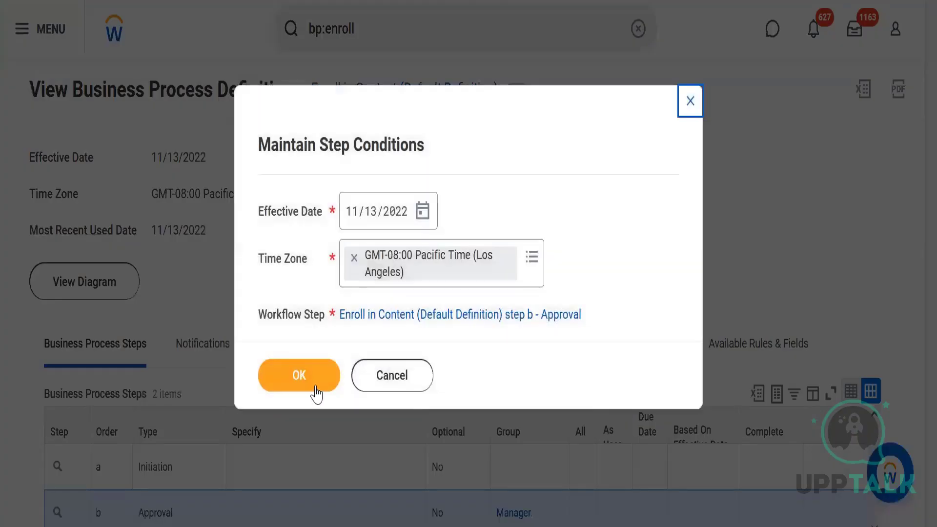
left_click(315, 388)
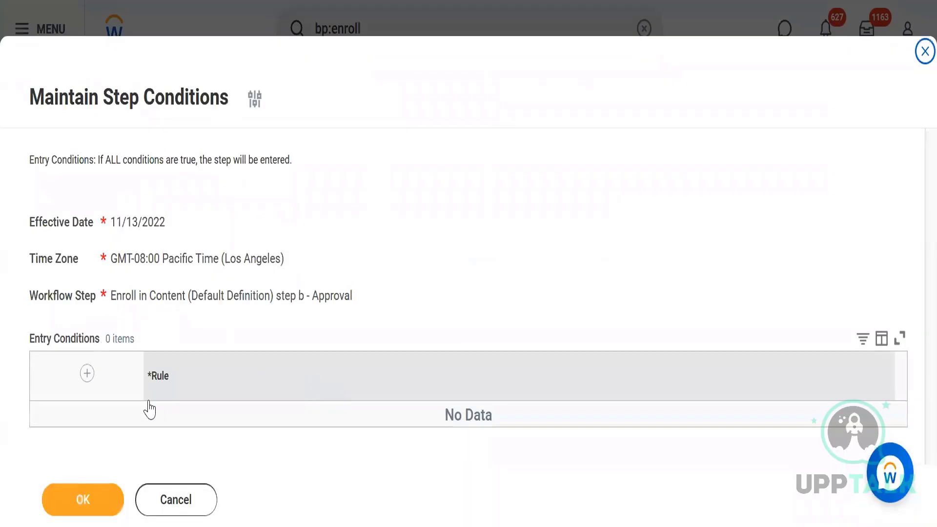
Add "BP Appoval only when course is chargeble" as an entry condition of Approval step b, save it and review the business process steps.
left_click(87, 373)
scroll(914, 293, "down", 2)
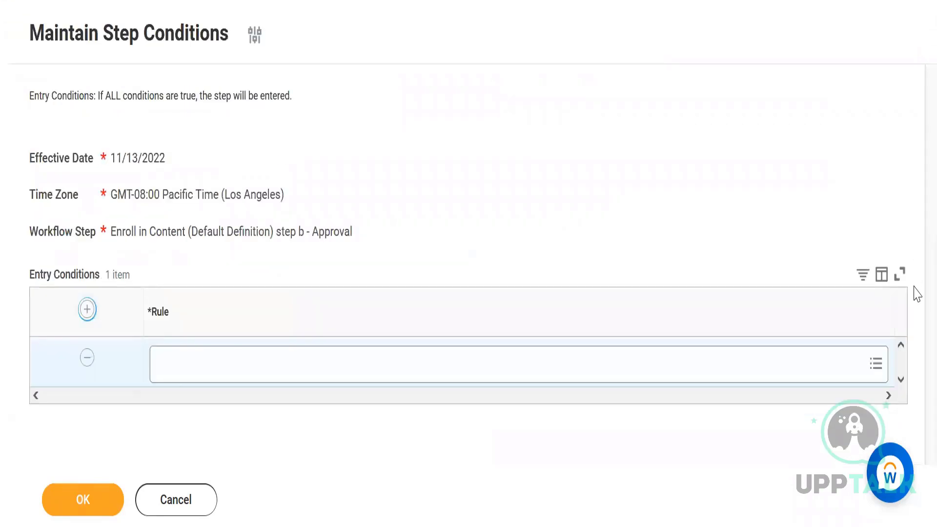
left_click(519, 368)
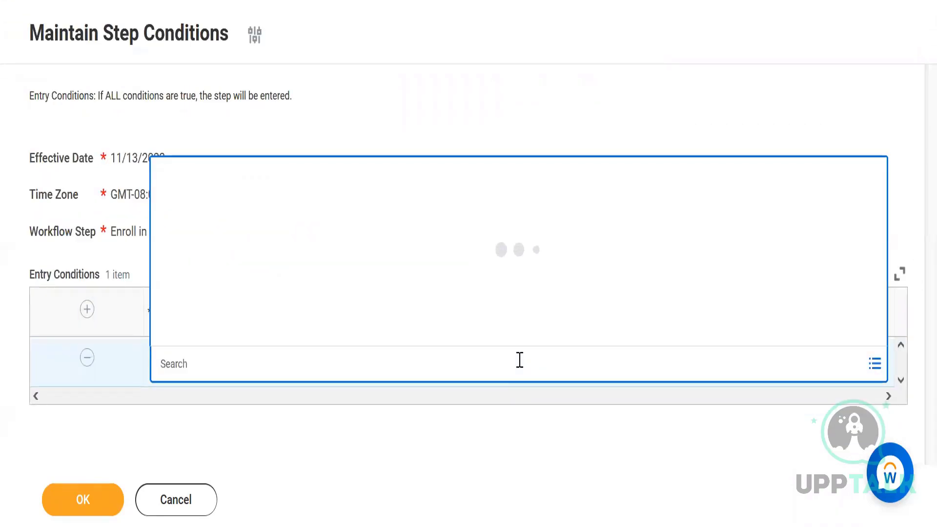
key("ctrl+v")
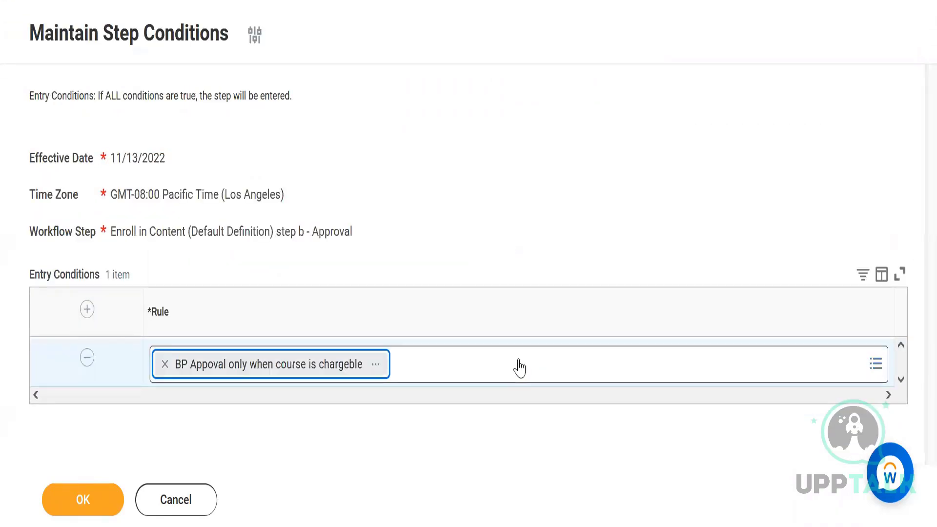
left_click(235, 442)
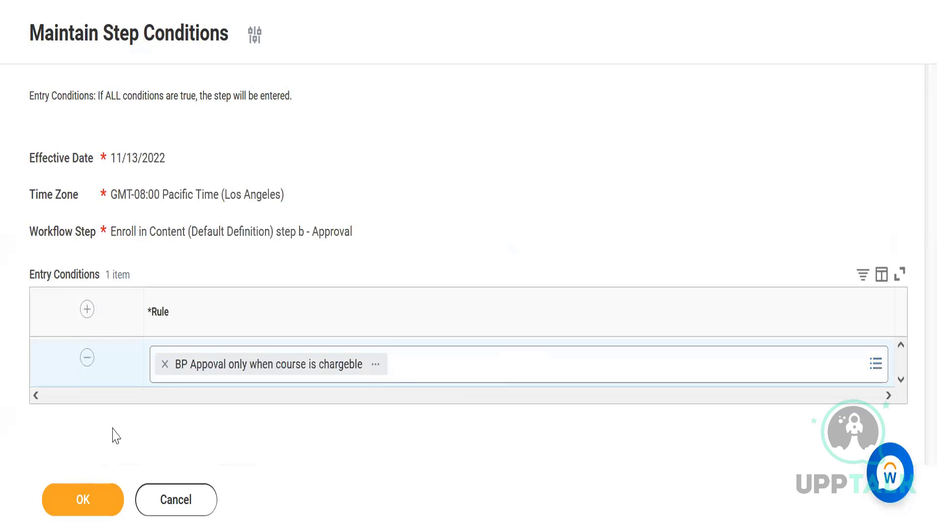
left_click(90, 497)
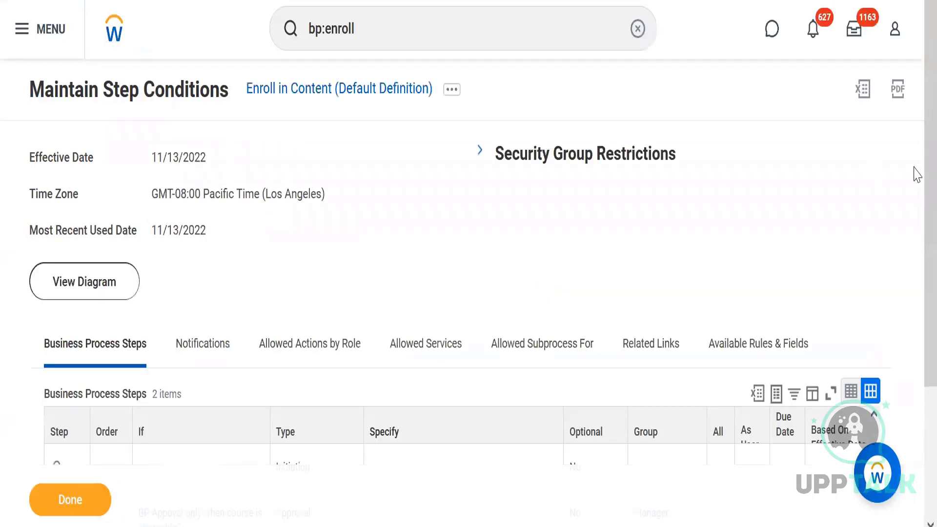
scroll(917, 262, "down", 1)
scroll(917, 262, "down", 3)
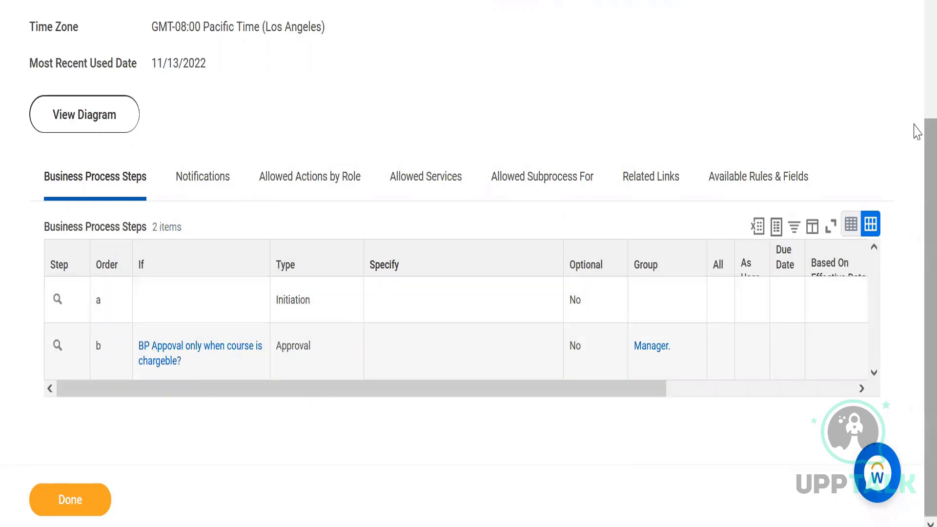
scroll(916, 131, "up", 3)
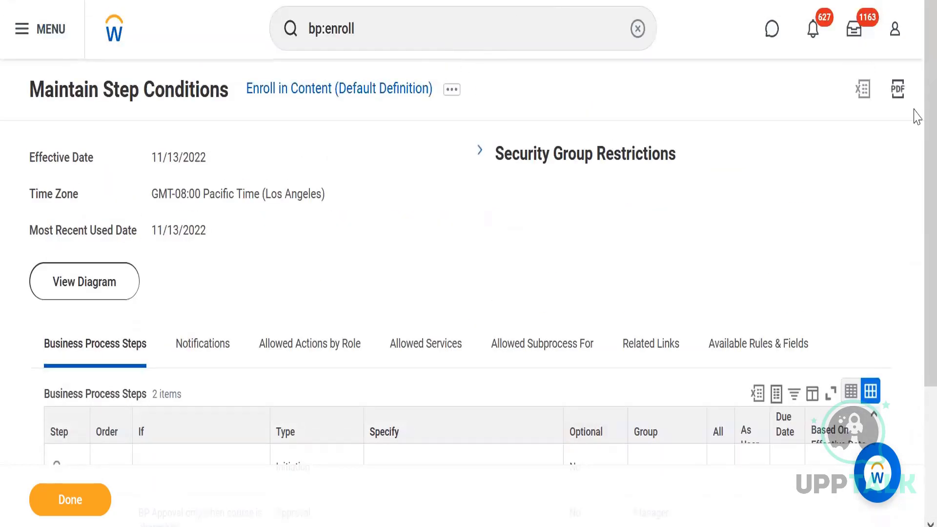
Return to the home page and view the signed-in account's own worker profile.
left_click(115, 30)
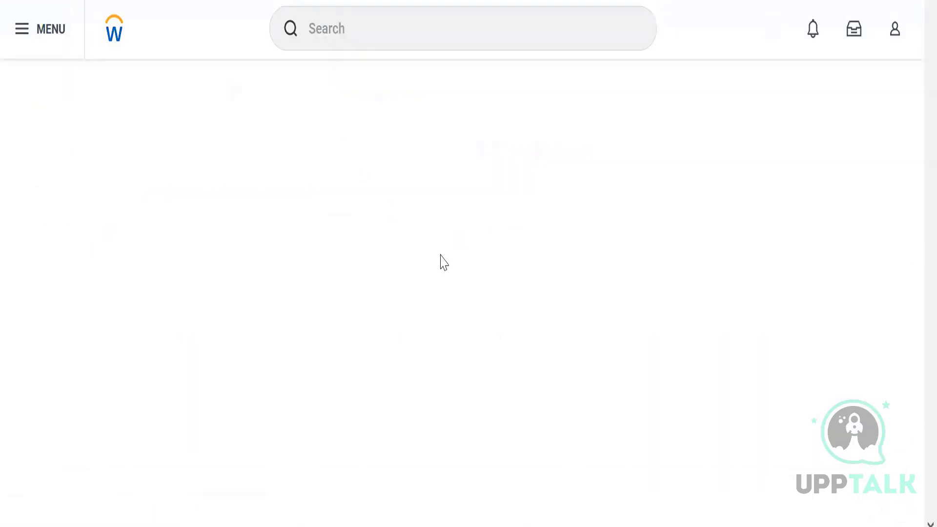
left_click(895, 39)
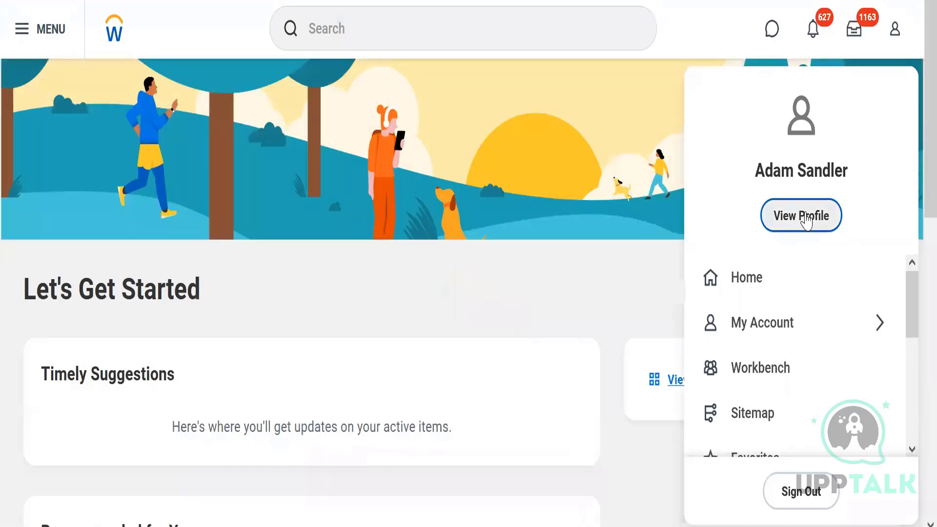
left_click(801, 216)
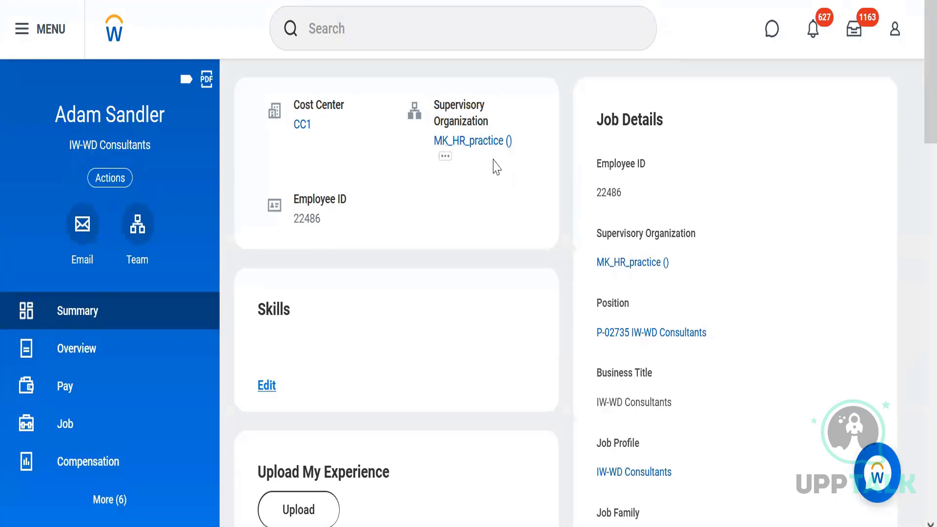
Search for the employee by first name and open the profile of the Sales Executive Assistant in Boston.
left_click(349, 25)
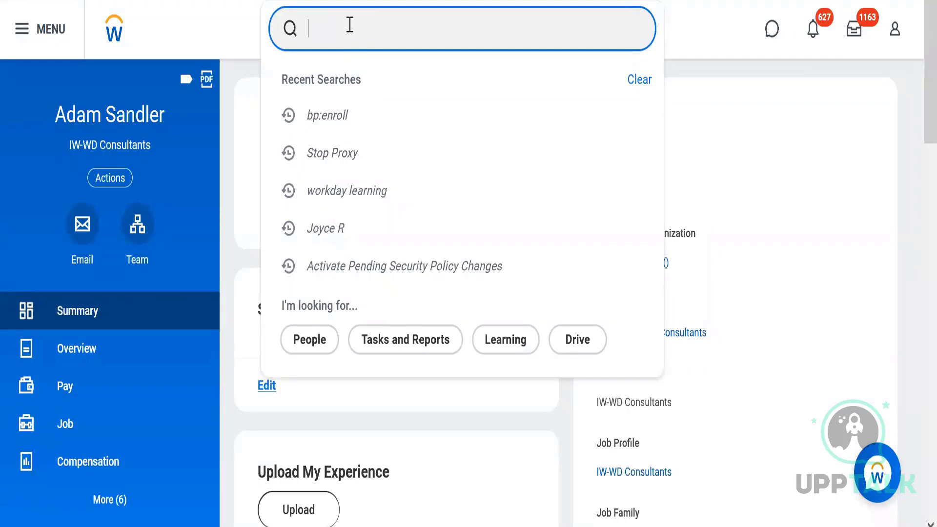
type("l")
key("BackSpace")
type("joyce")
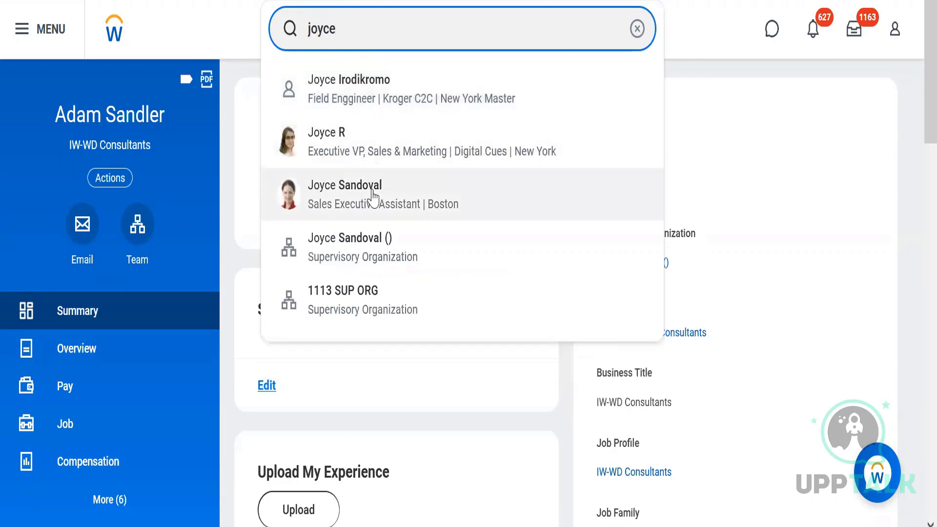
left_click(374, 194)
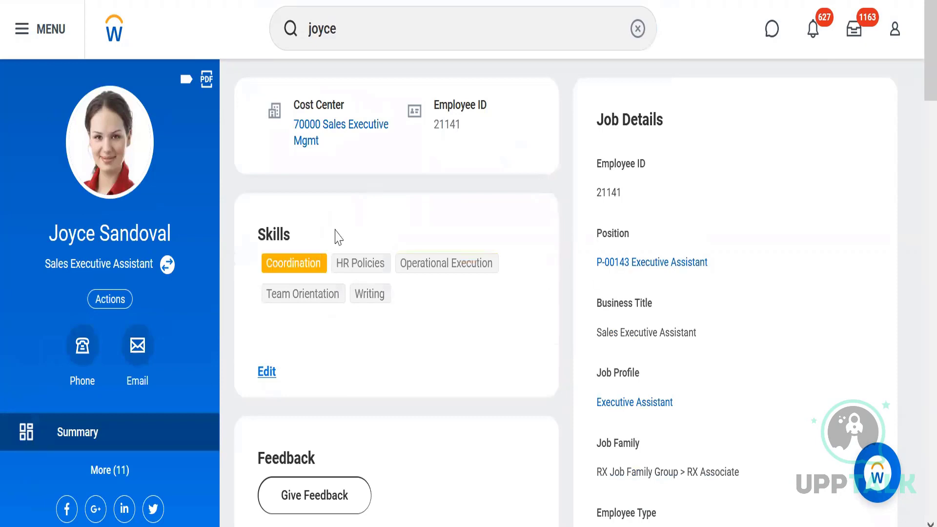
Search for "joy", open the profile of the Executive VP, Sales & Marketing in New York and view the worker history.
left_click(348, 28)
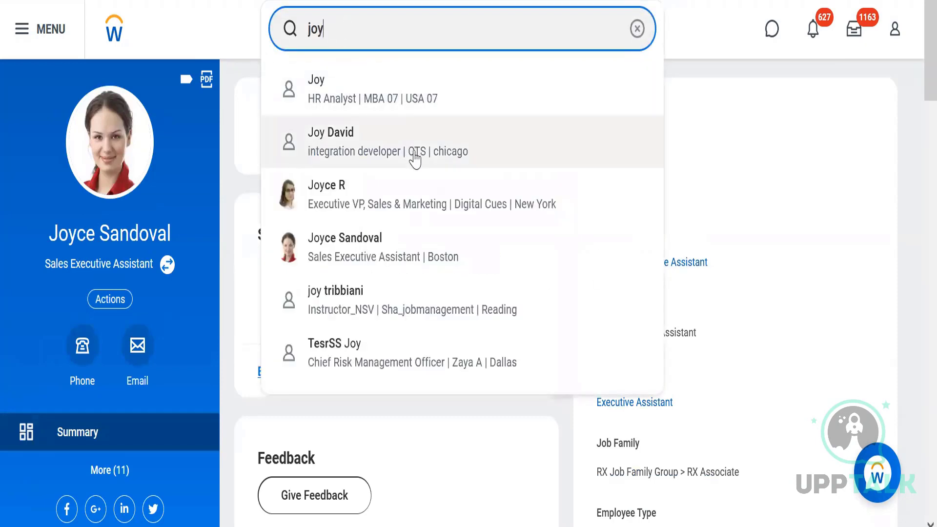
left_click(339, 195)
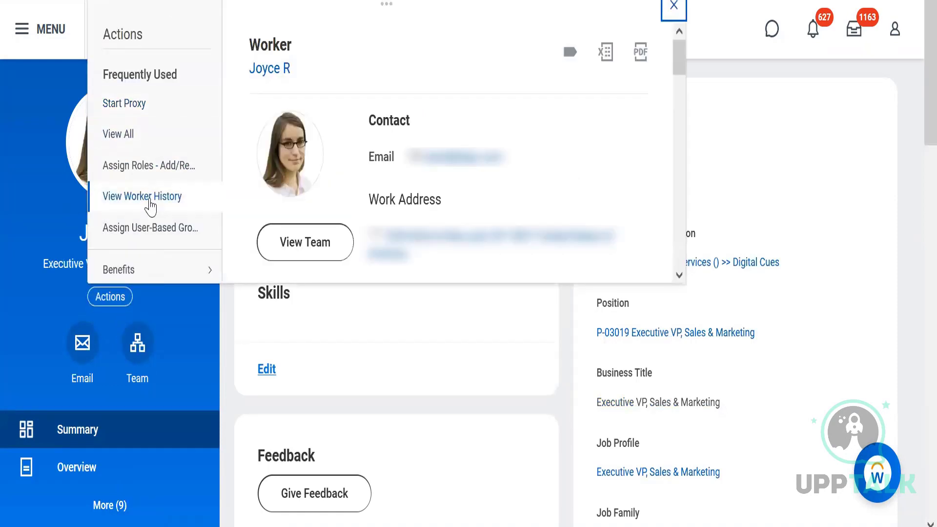
left_click(151, 207)
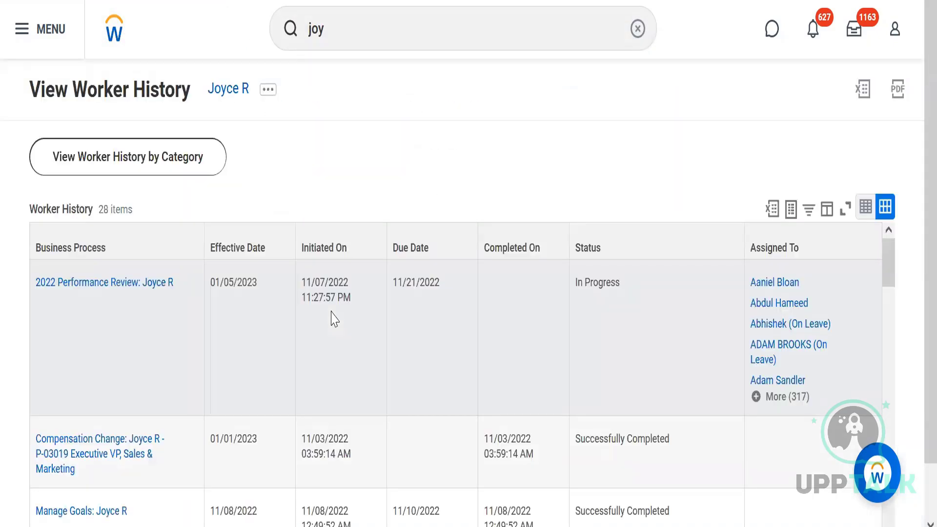
Reopen the Executive VP's profile and examine the Learning records in the Career section.
left_click(340, 24)
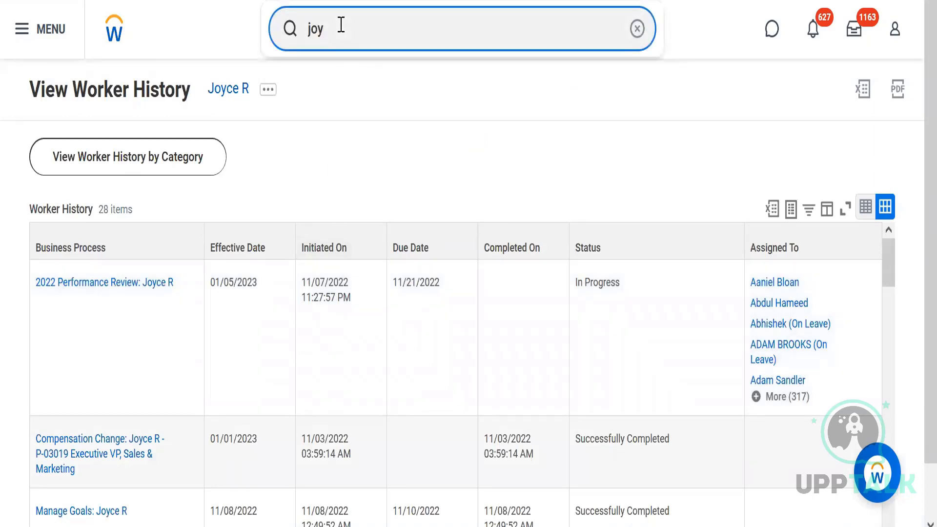
key("BackSpace")
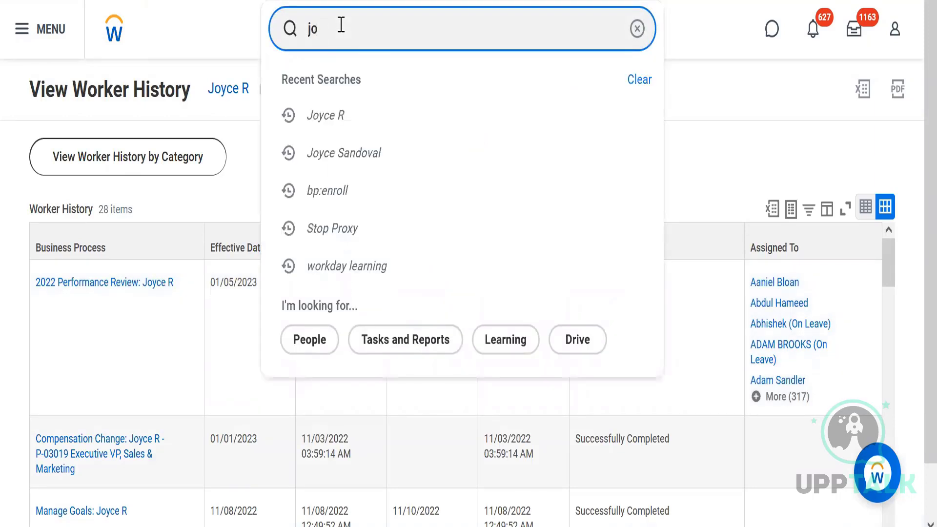
left_click(324, 127)
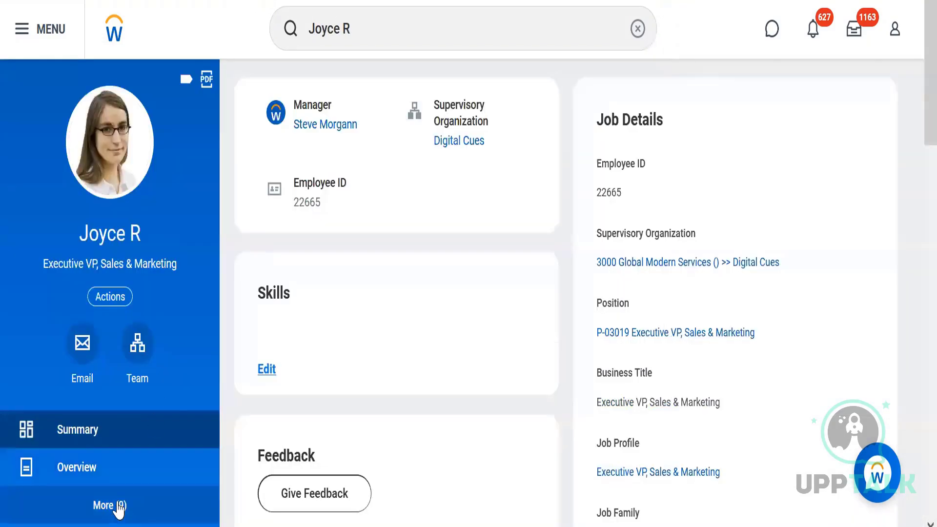
left_click(119, 506)
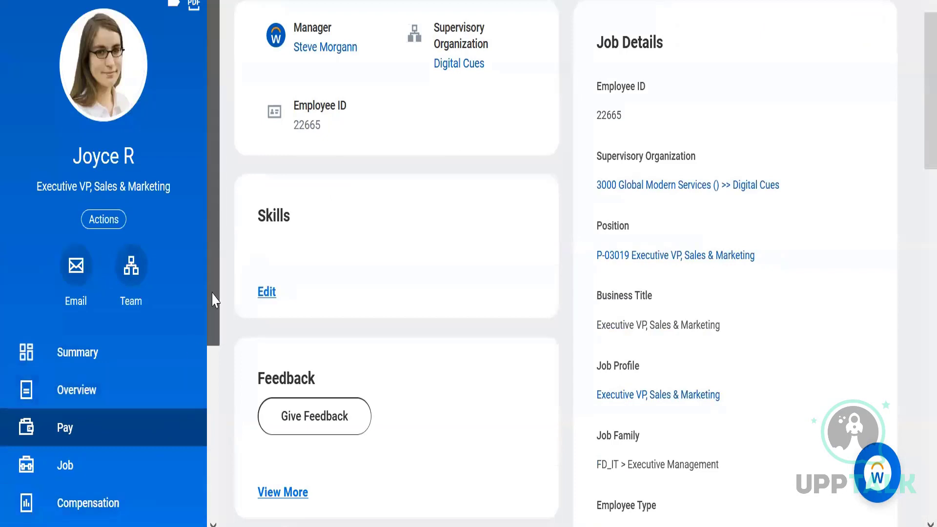
left_click(108, 429)
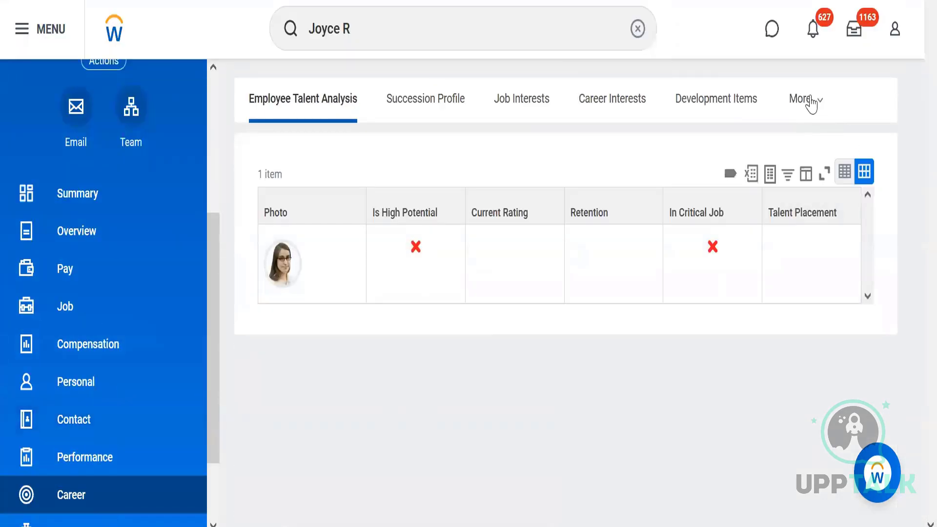
left_click(809, 100)
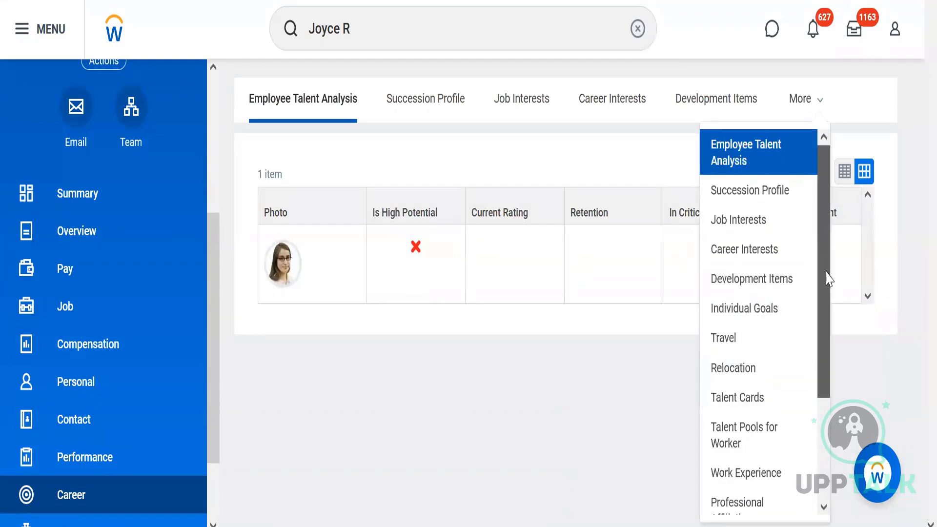
scroll(828, 279, "down", 3)
left_click(736, 483)
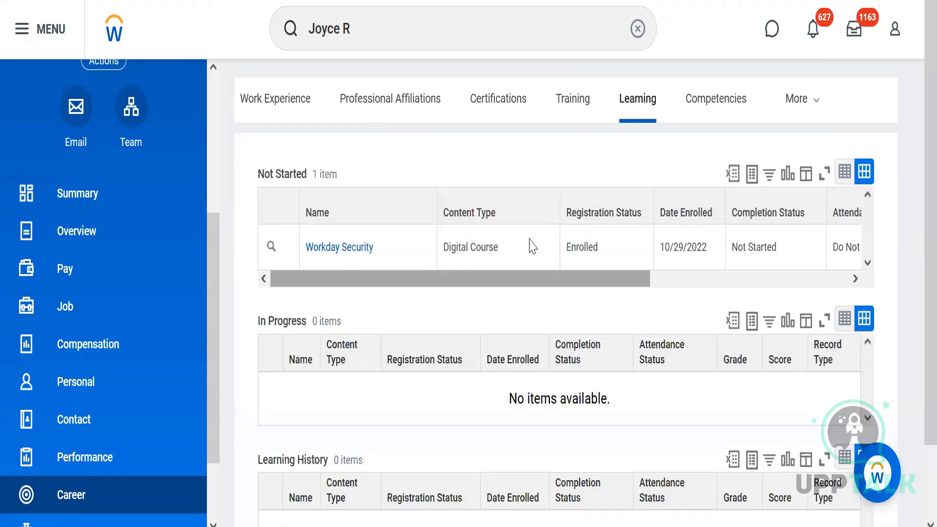
scroll(915, 161, "down", 2)
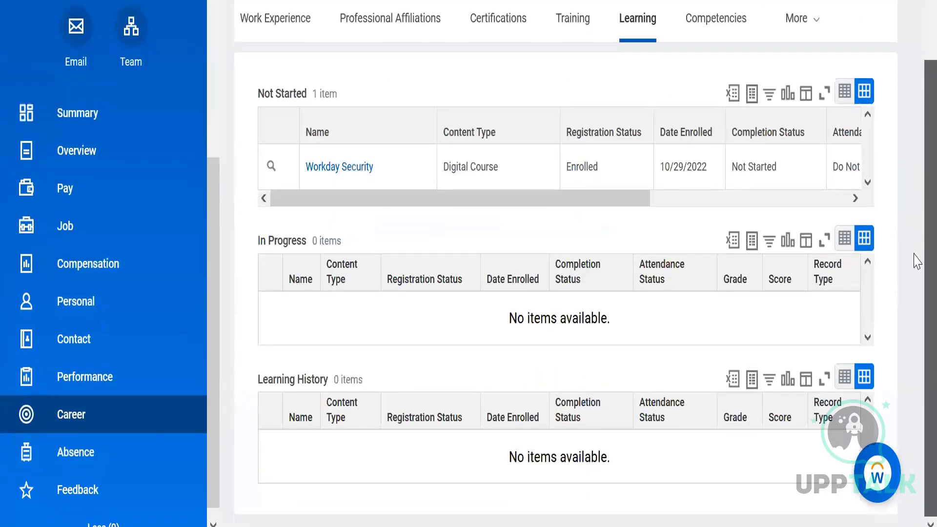
scroll(917, 153, "up", 1)
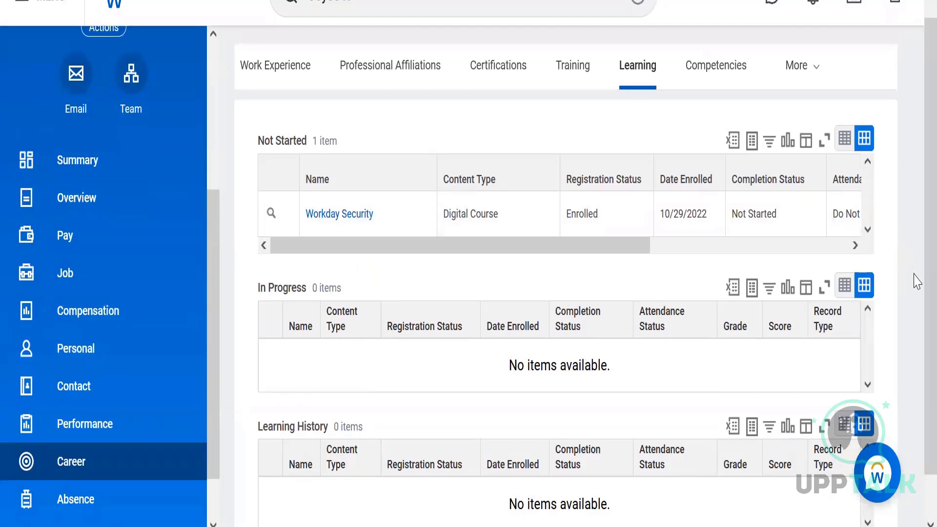
scroll(916, 159, "up", 1)
scroll(916, 158, "up", 1)
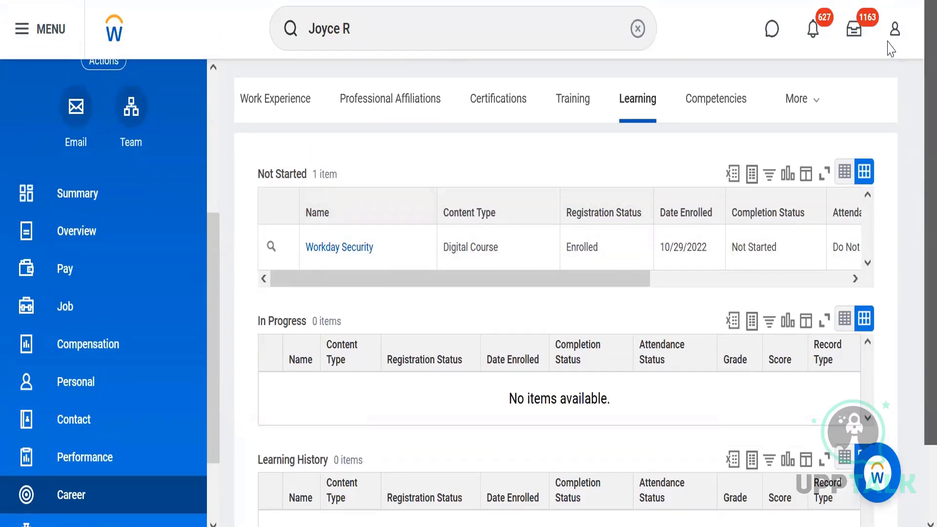
scroll(211, 126, "up", 5)
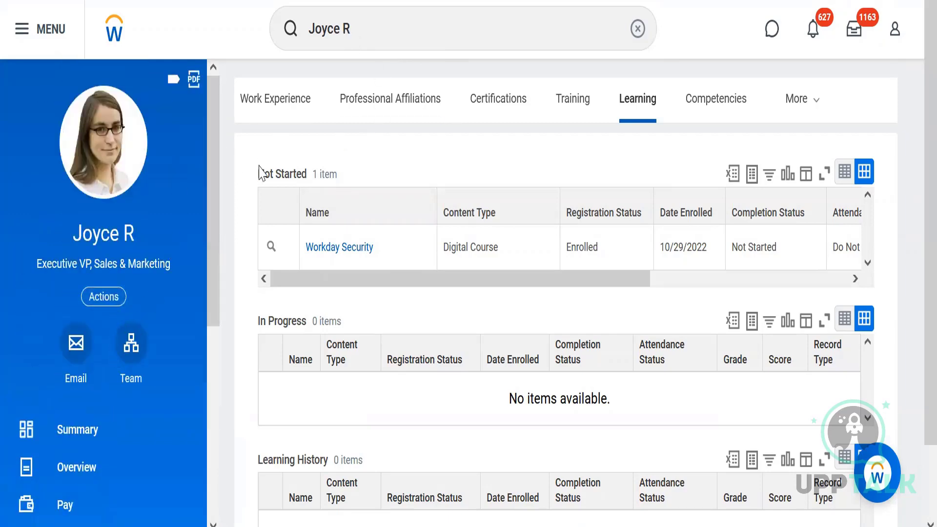
Open the profile of the manager shown in the employee's summary and start a proxy session as that manager.
left_click(84, 432)
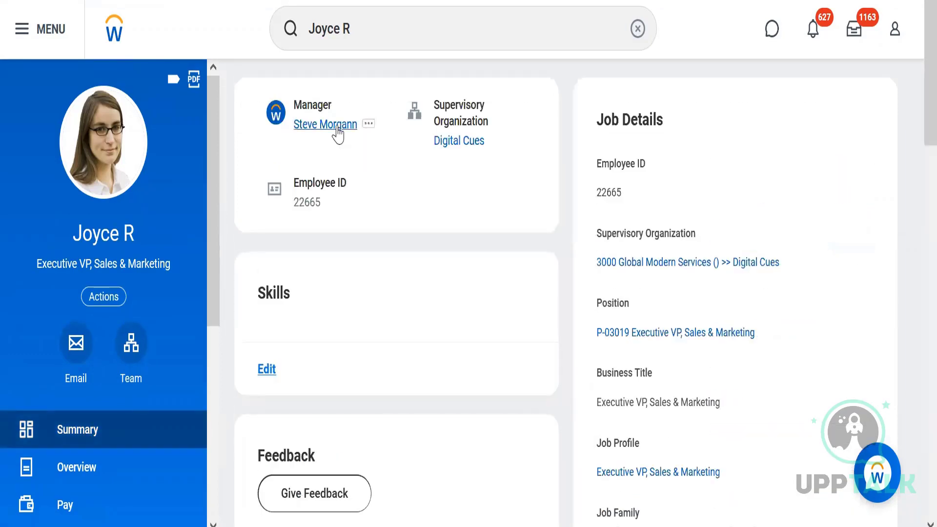
left_click(338, 134)
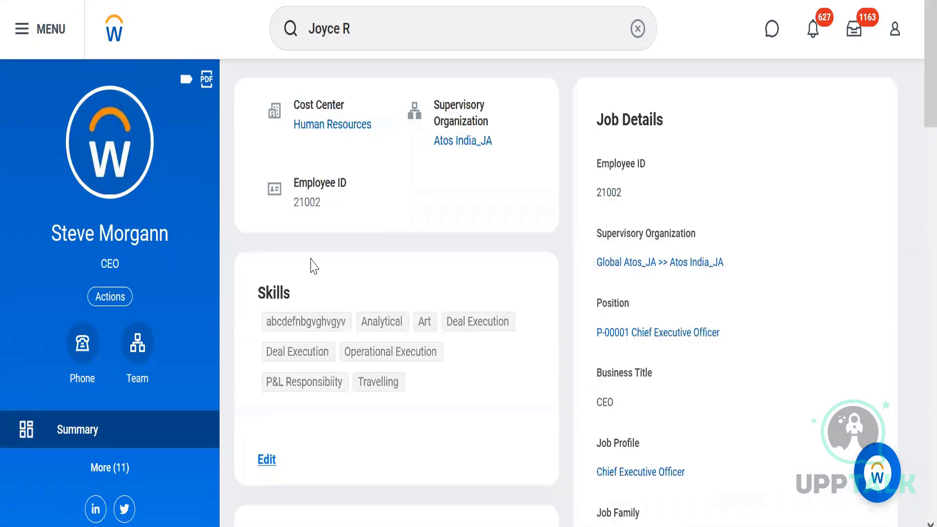
left_click(104, 306)
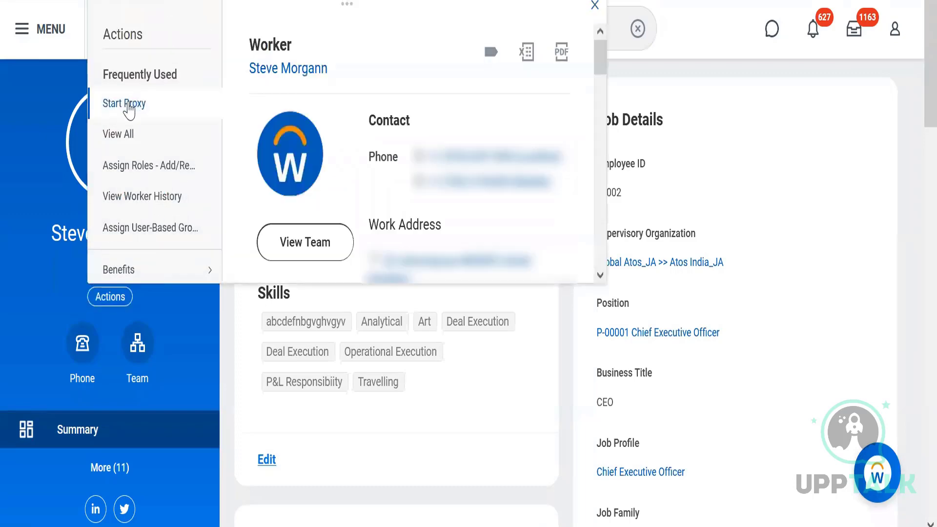
left_click(128, 104)
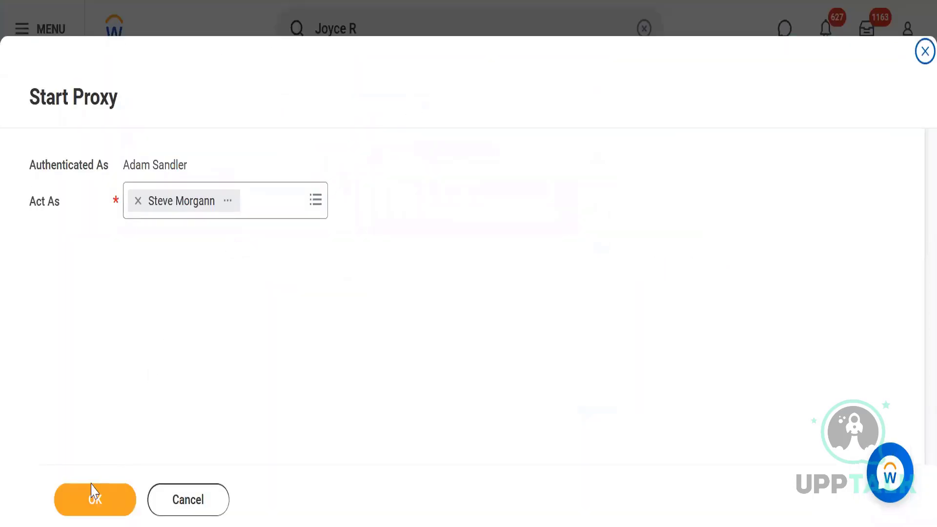
left_click(92, 490)
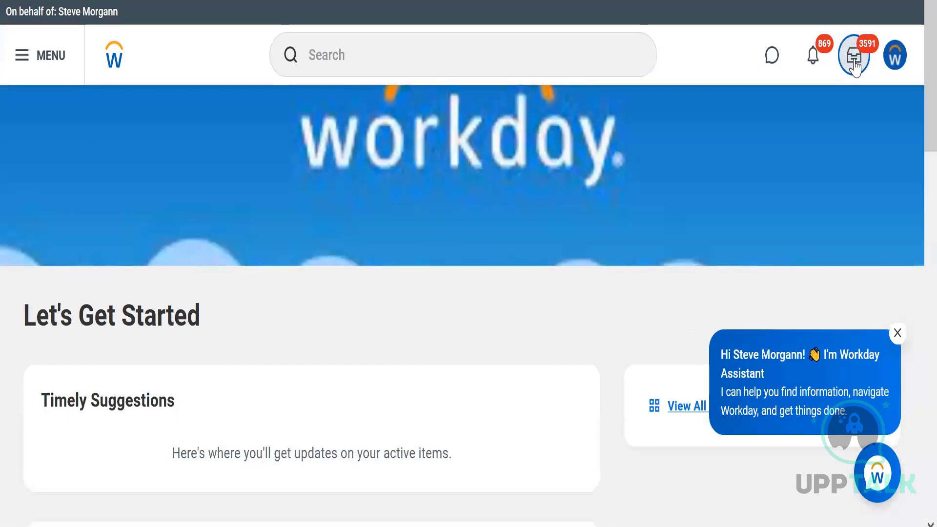
Open the manager's inbox and cancel out of the "Enroll in Content: Workday Learning - Approval" review.
left_click(853, 56)
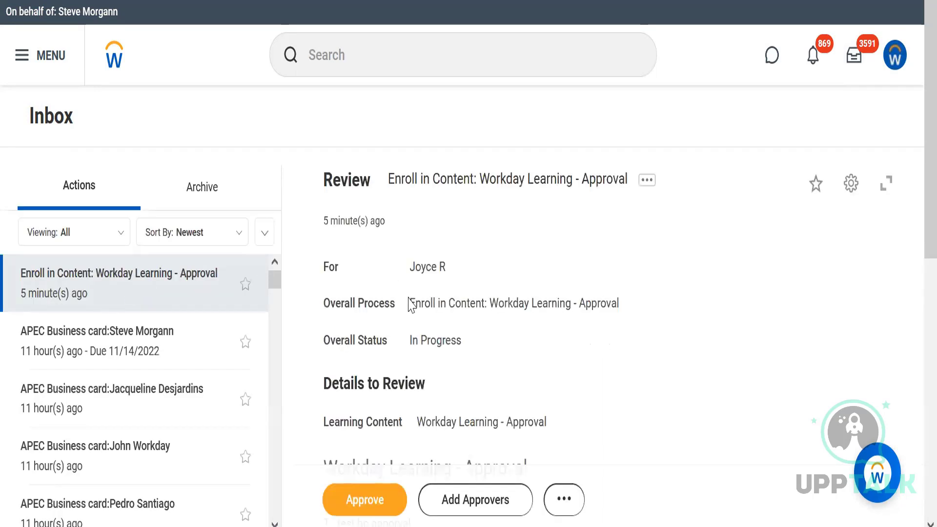
left_click(563, 500)
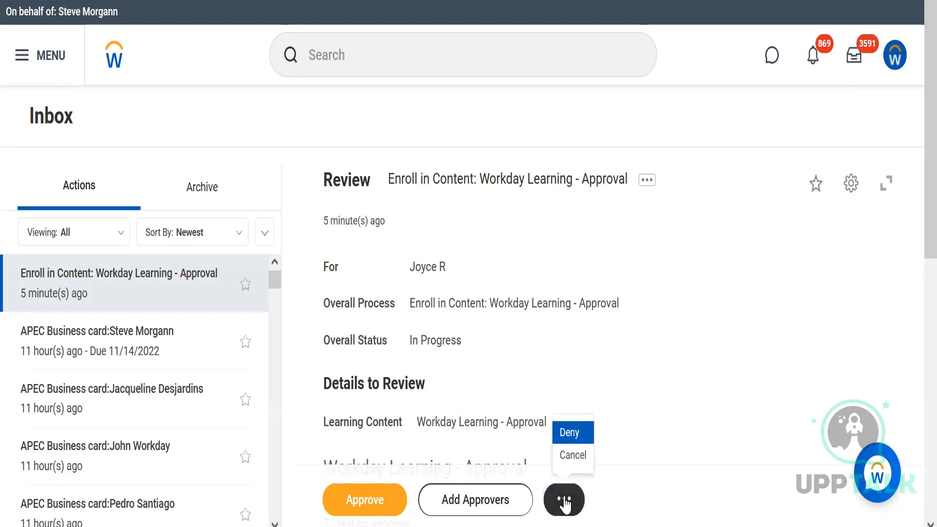
left_click(566, 455)
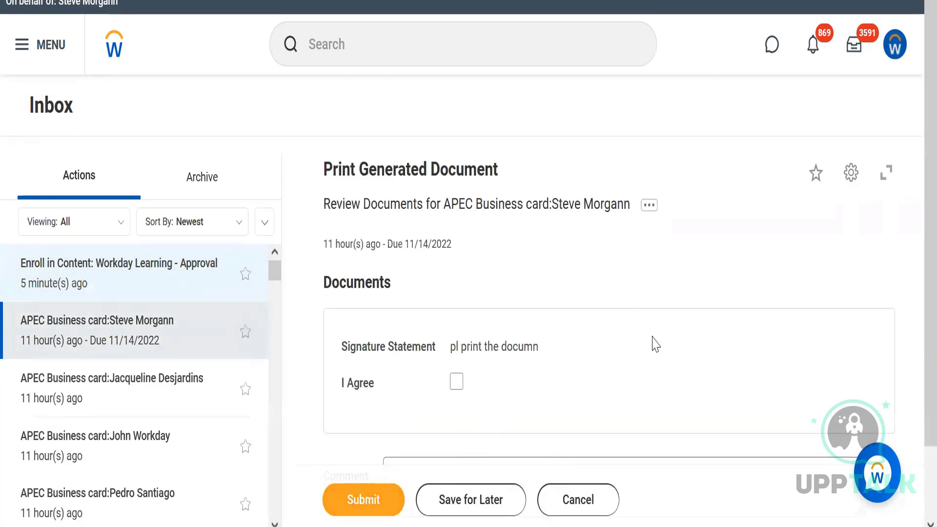
Agree to the signature statement in the manager's APEC Business card Print Generated Document task and submit it.
scroll(916, 273, "down", 2)
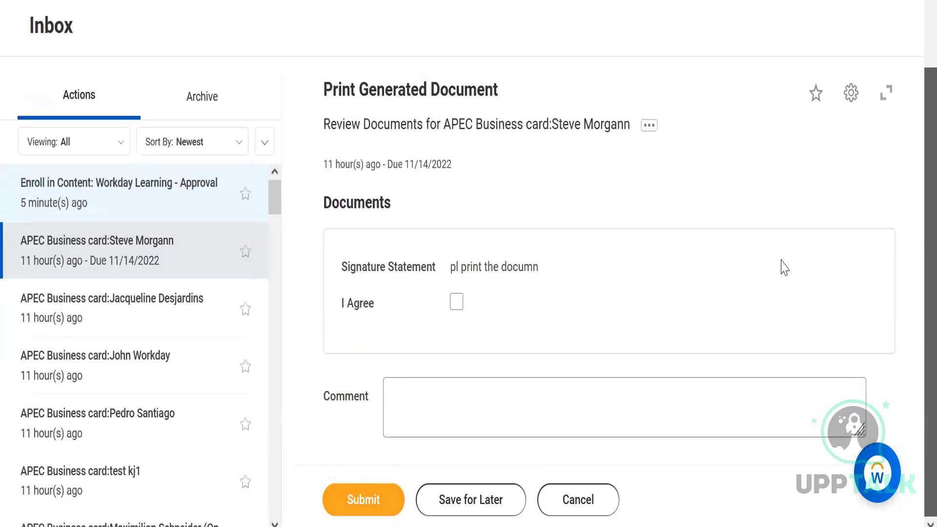
left_click(353, 514)
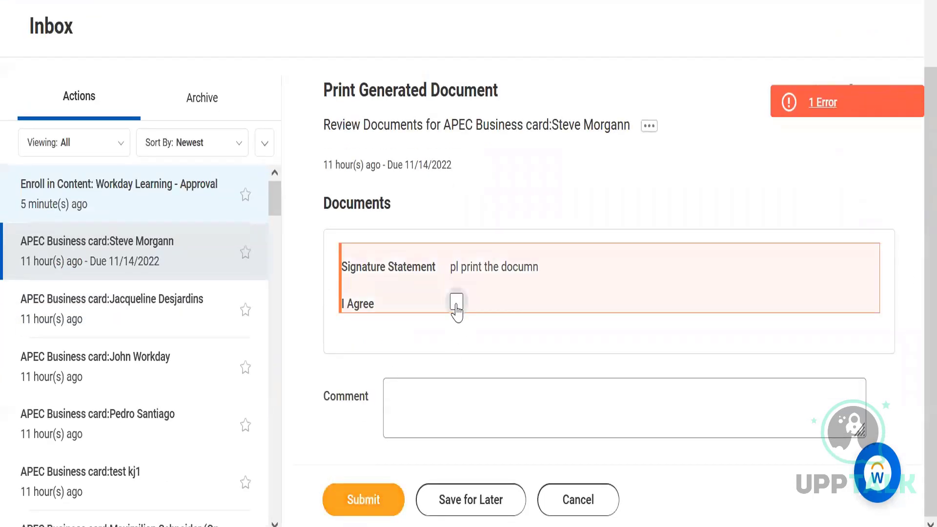
left_click(456, 303)
left_click(367, 498)
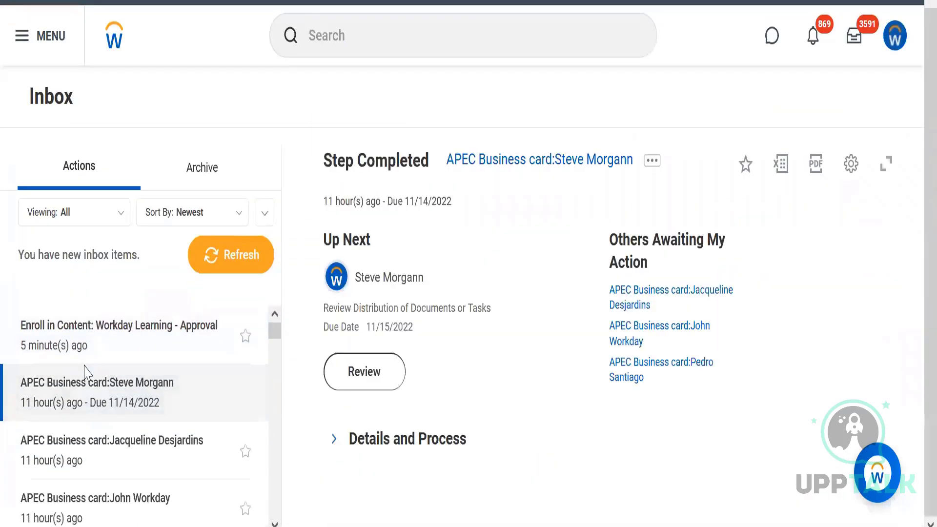
Deny the "Enroll in Content: Workday Learning - Approval" request with the reason "Not proper format".
left_click(101, 339)
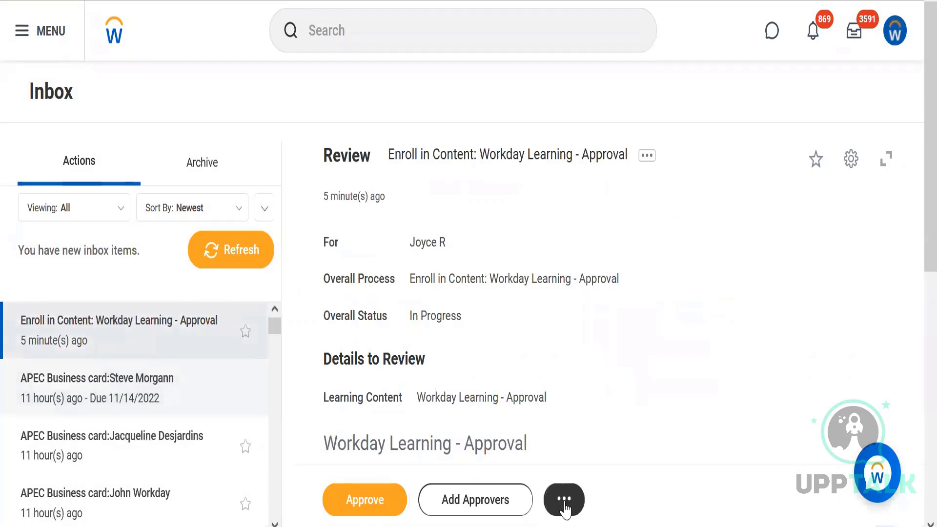
left_click(564, 502)
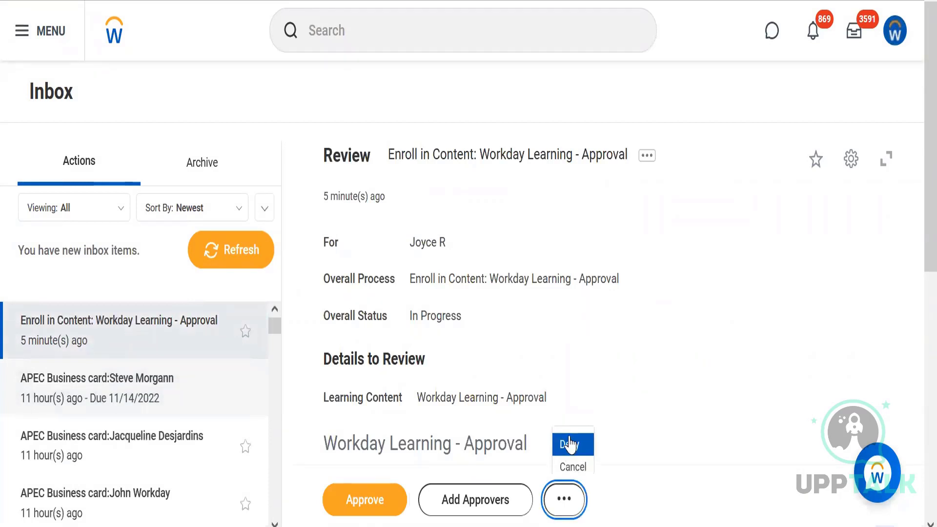
left_click(569, 444)
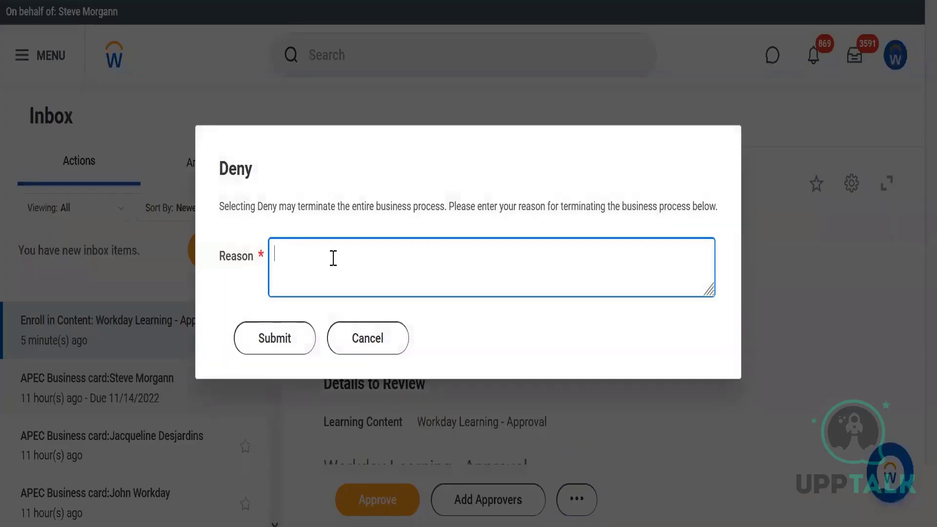
type("Not proer")
key("BackSpace")
key("BackSpace")
key("BackSpace")
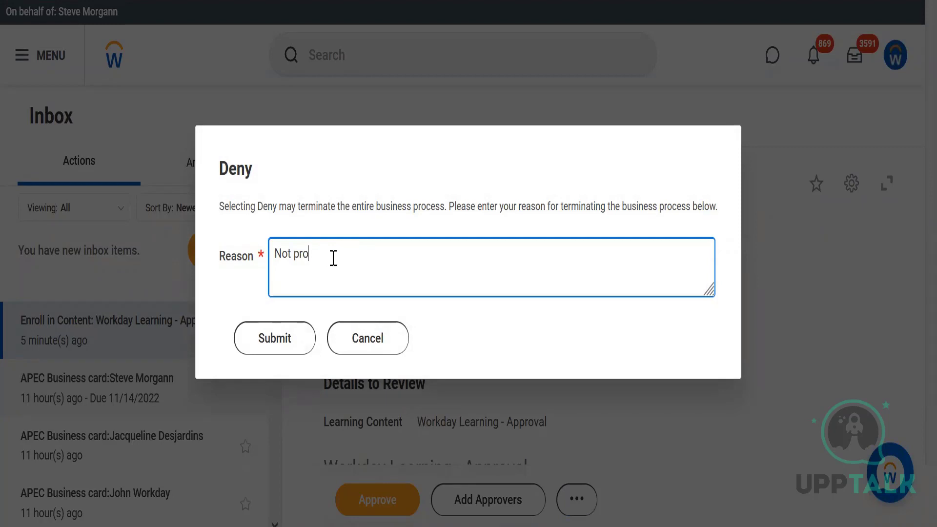
type("per format")
left_click(283, 340)
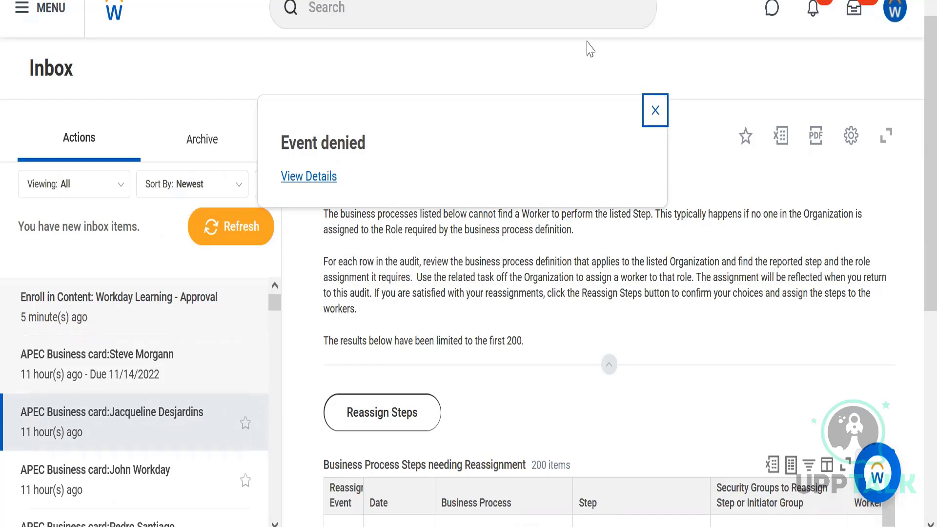
Reopen the profile of the Executive VP, Sales & Marketing and start a proxy session as that employee.
left_click(457, 7)
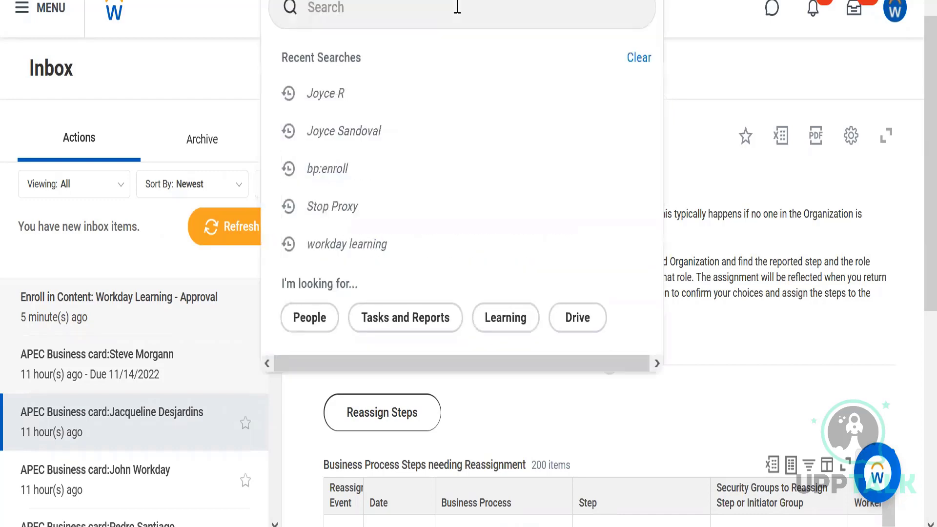
left_click(327, 103)
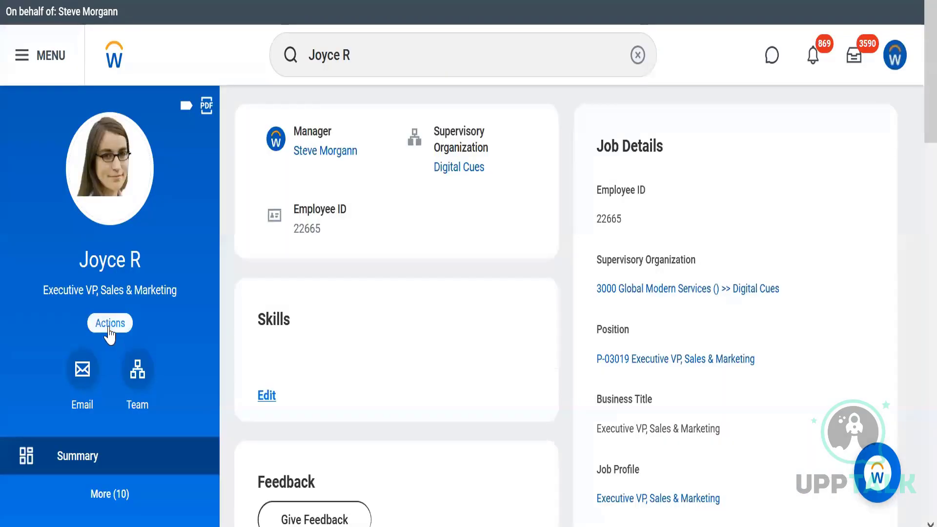
left_click(109, 327)
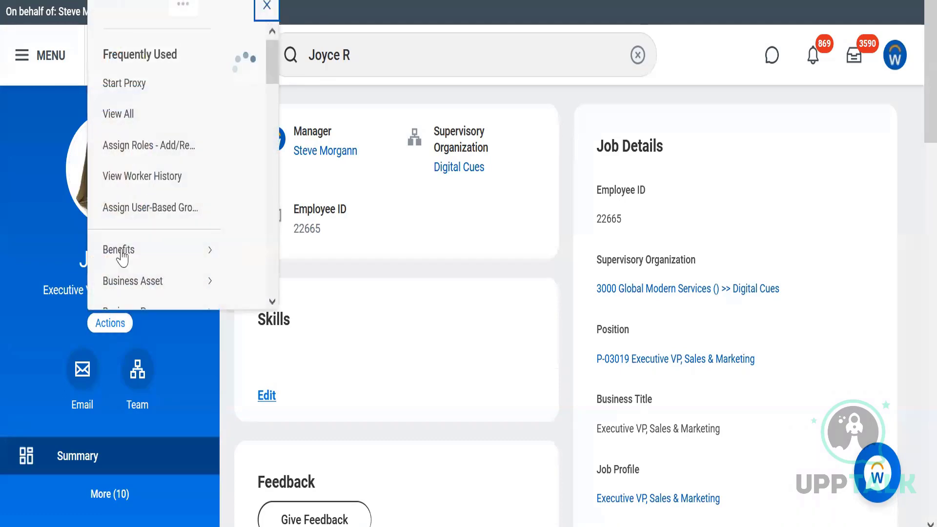
left_click(131, 104)
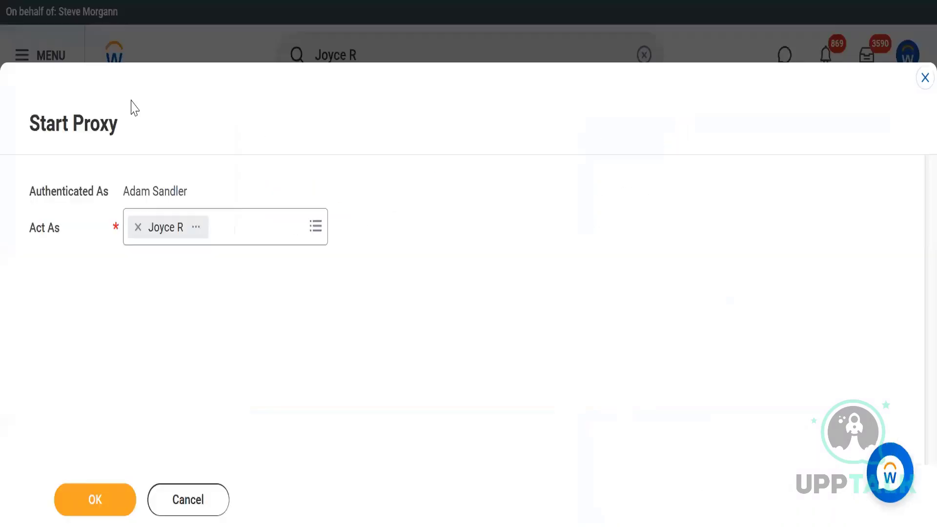
left_click(92, 503)
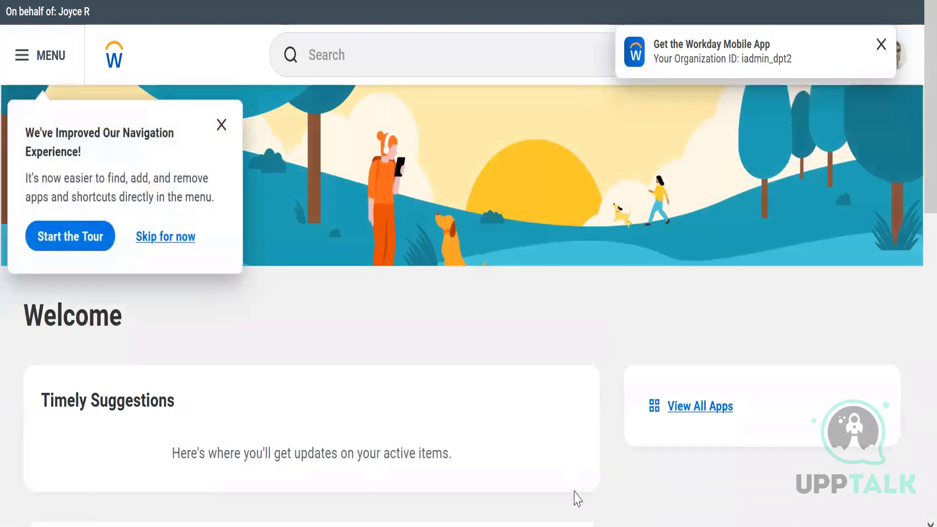
Browse the learning catalog through the Discover area of the Learning app and search for "workday learning".
left_click(722, 408)
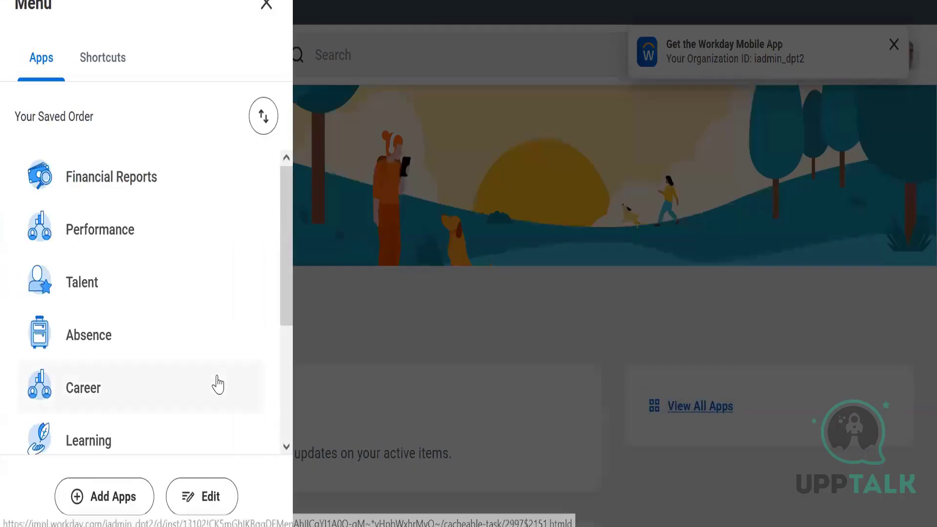
left_click(100, 453)
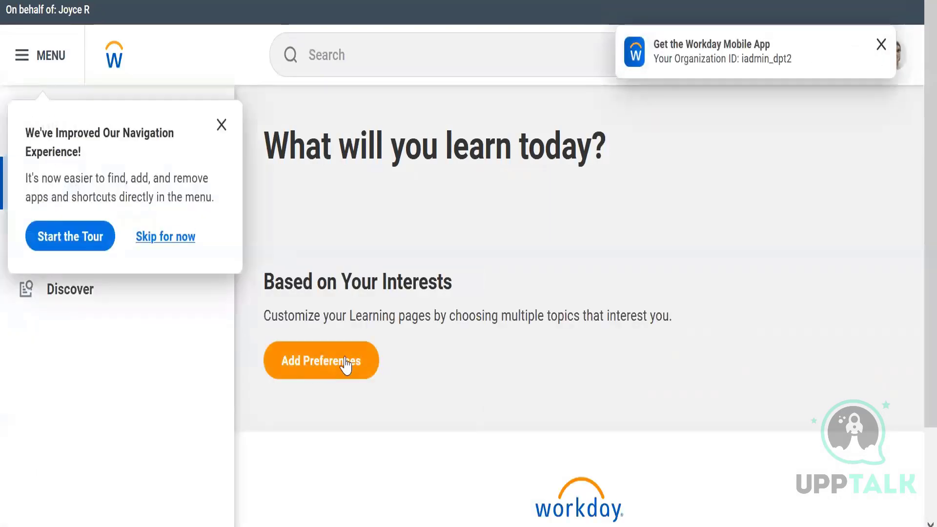
left_click(88, 303)
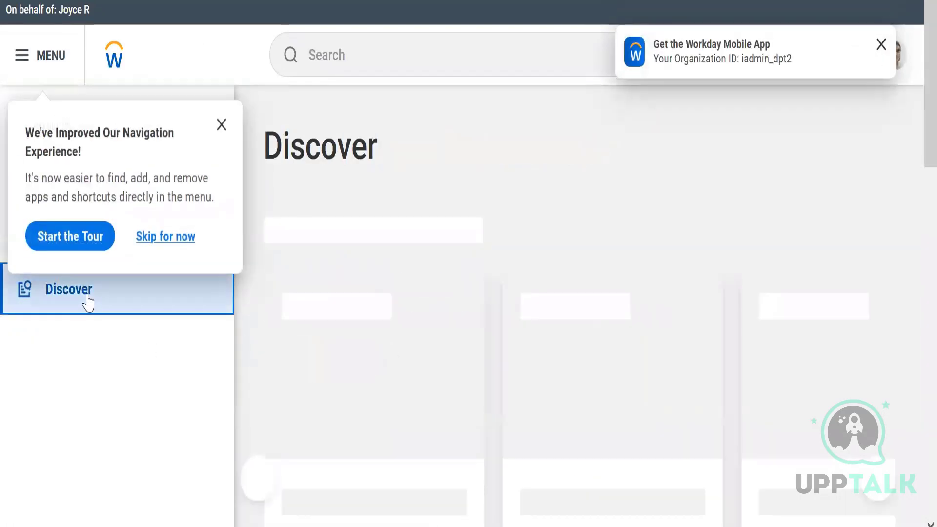
left_click(339, 331)
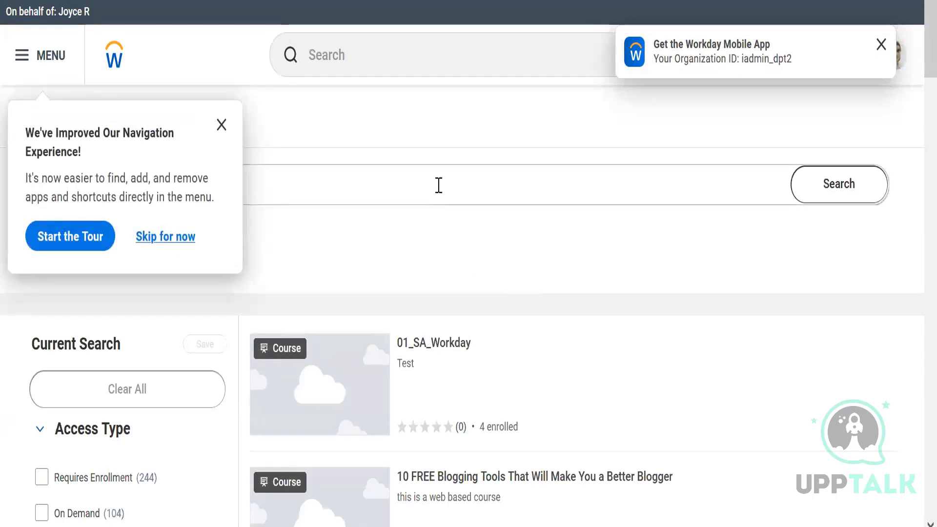
left_click(439, 185)
type("workda")
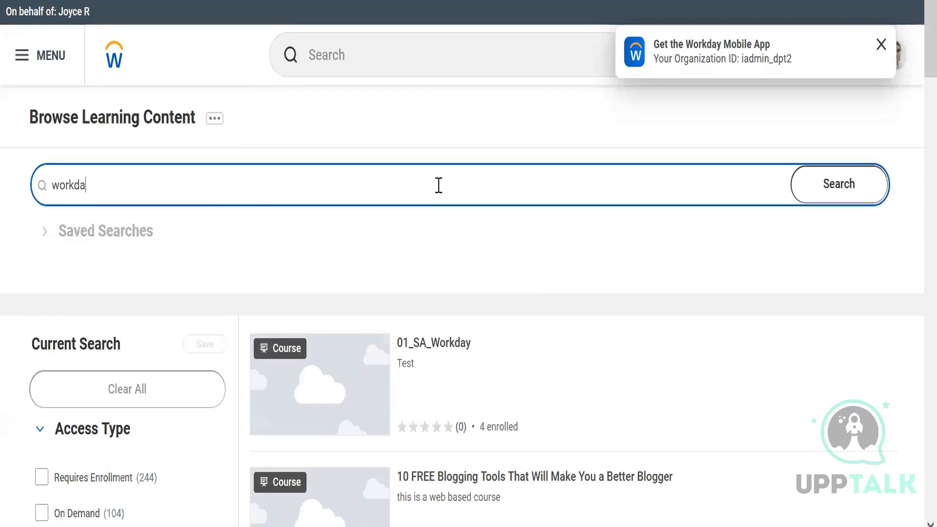
type("y learning")
key("Return")
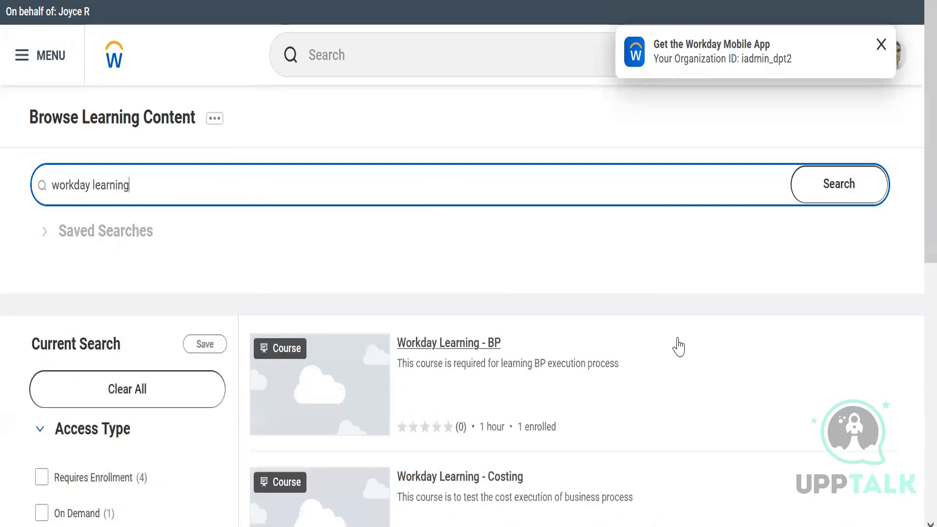
Open the Workday Learning - Approval course from the search results and dismiss the navigation tour message.
scroll(914, 243, "down", 5)
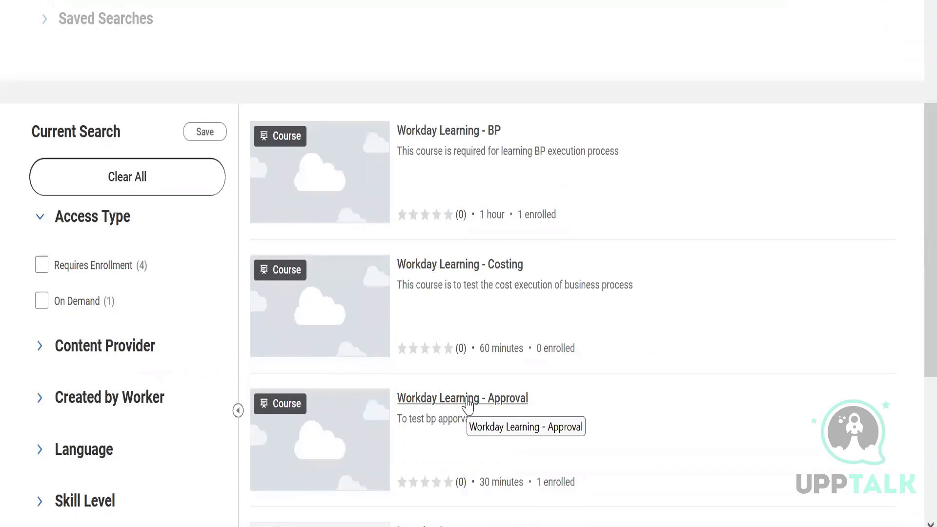
left_click(467, 400)
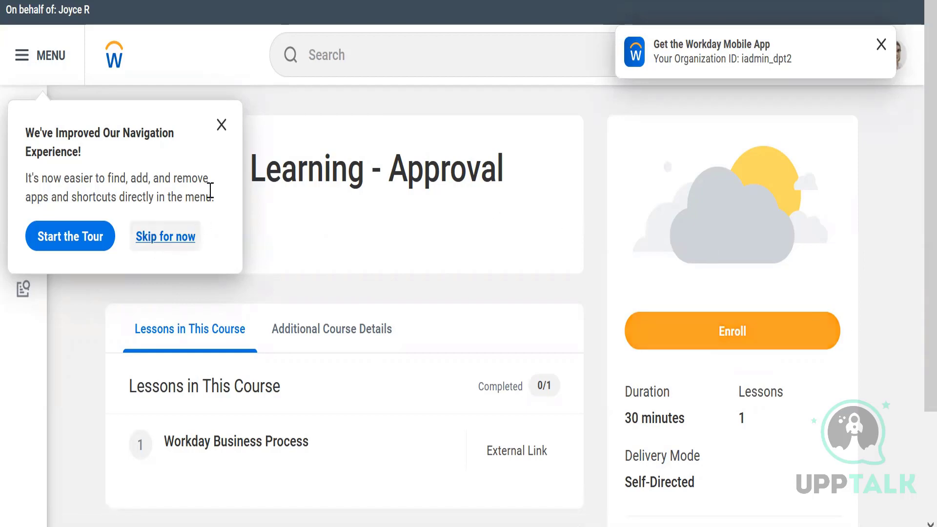
left_click(222, 126)
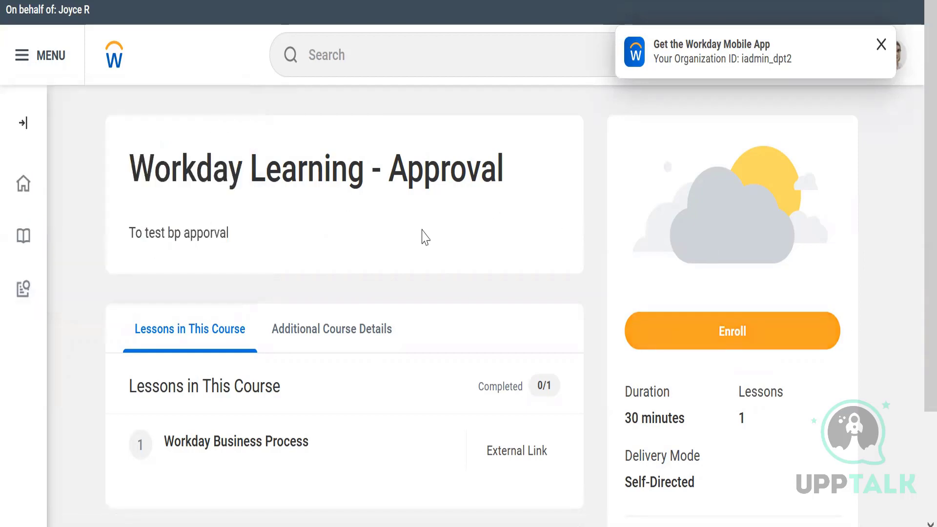
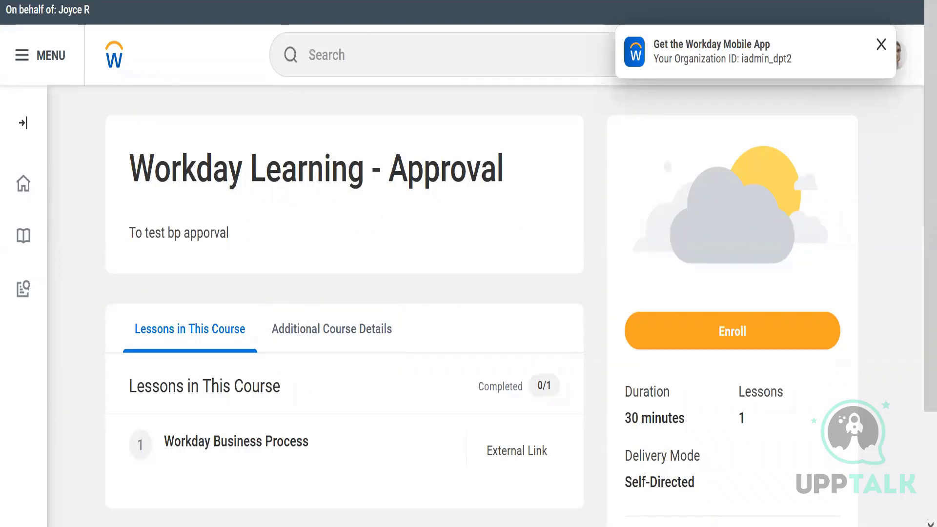
Check the three course test scenarios in the text notes and return to the Workday Learning - Approval course page.
mouse_move(633, 526)
left_click(565, 484)
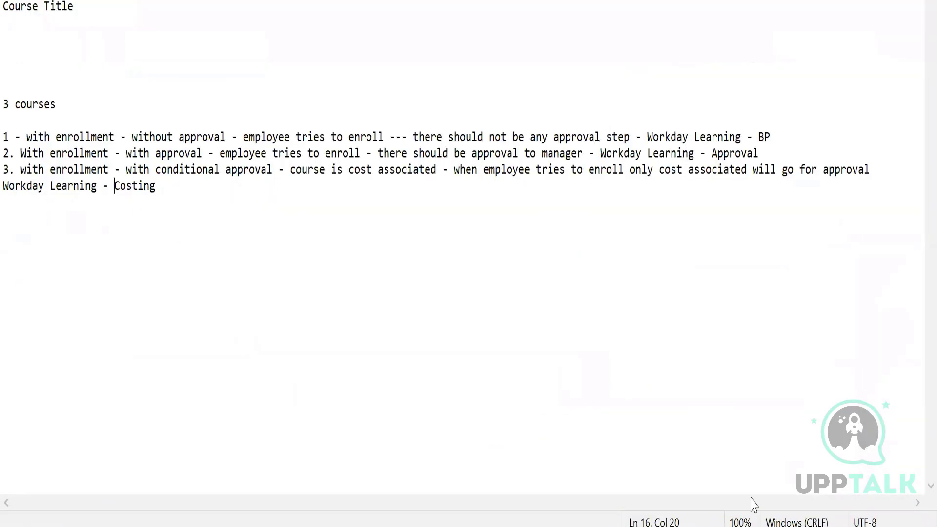
left_click(568, 526)
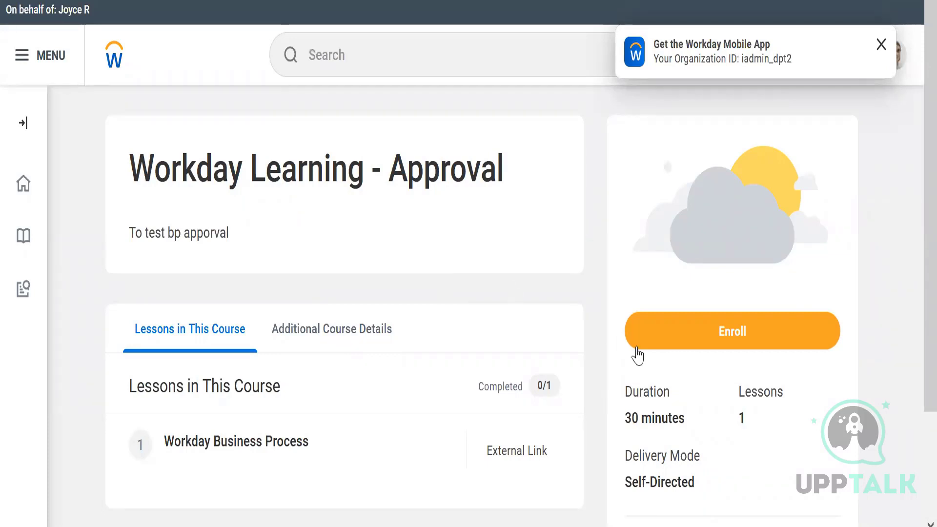
Enroll in the Workday Learning - Approval course, submit the enrollment, and dismiss the mobile app notice.
left_click(696, 342)
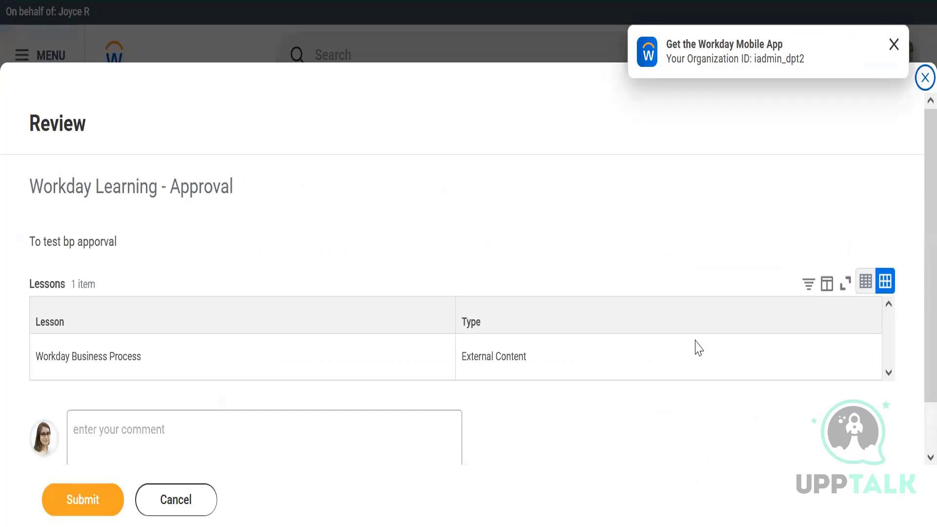
left_click(92, 506)
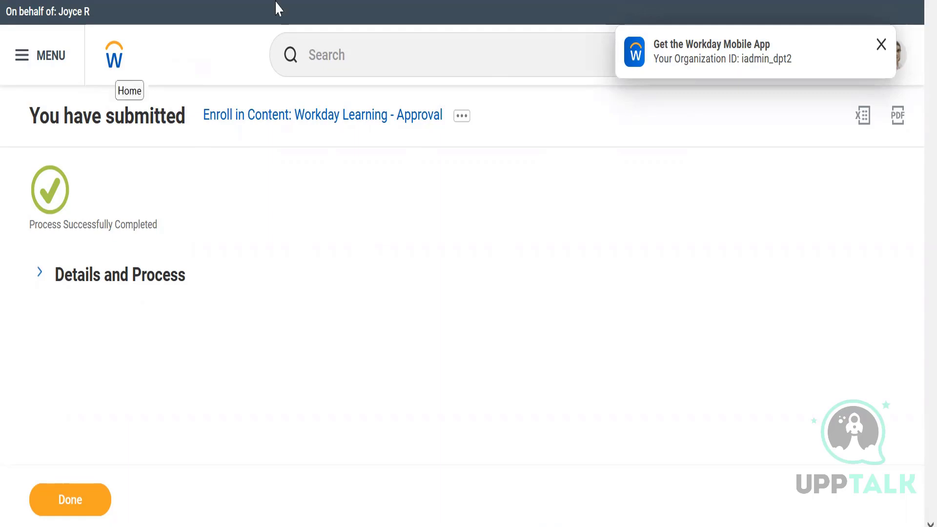
left_click(881, 45)
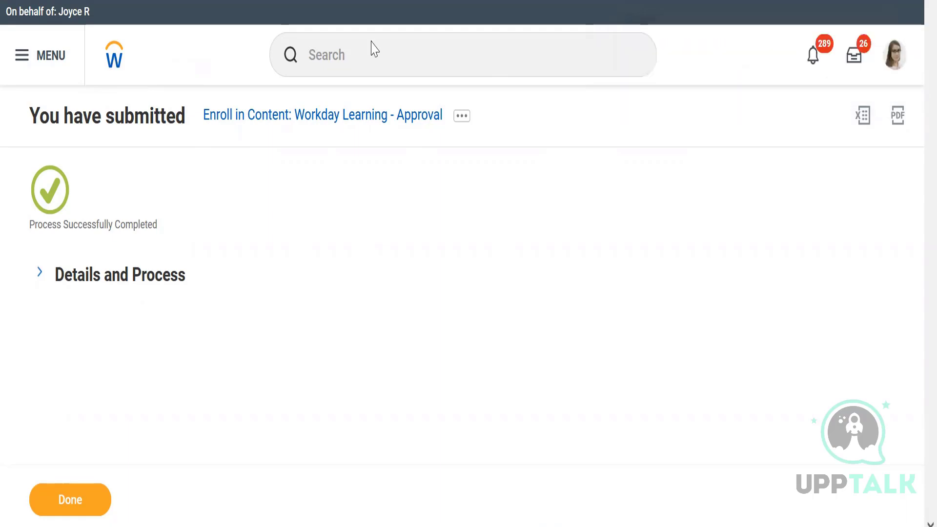
Return to the home page, reopen the Learning app's catalog, and search for "workday learning".
left_click(114, 67)
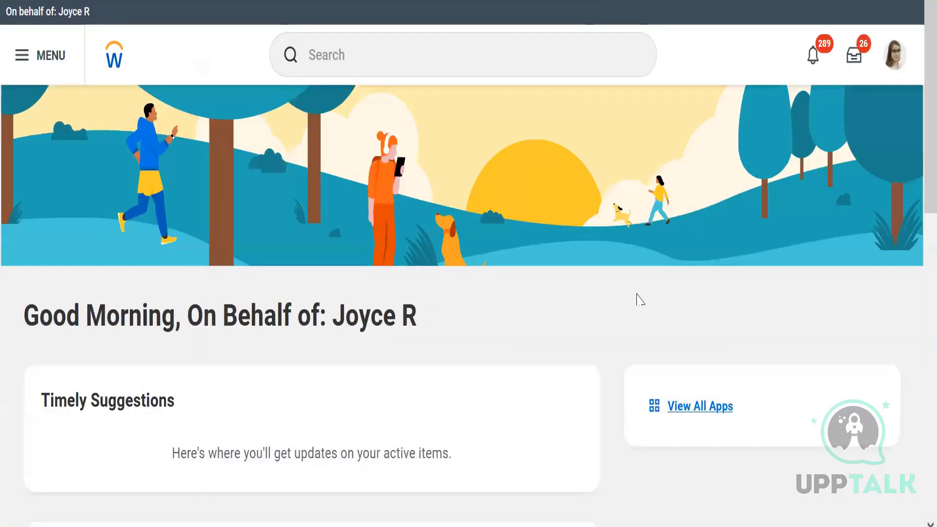
left_click(730, 412)
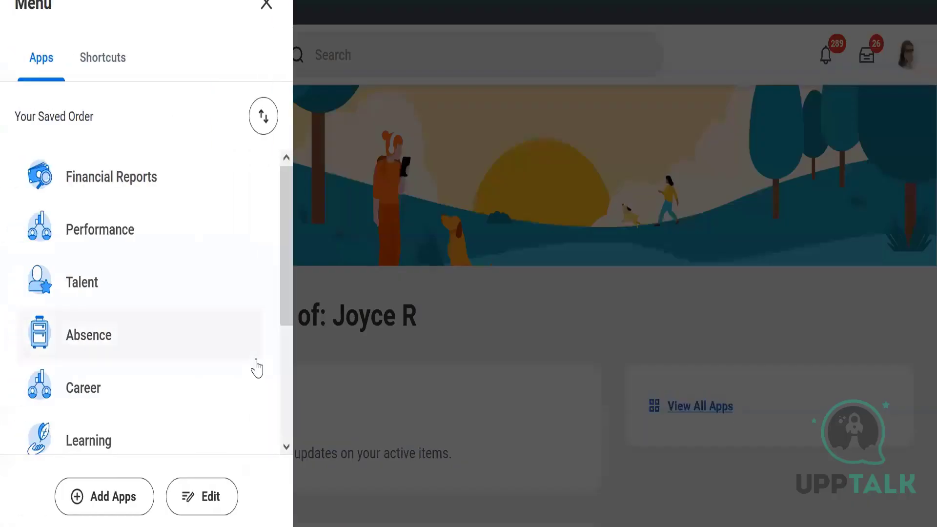
left_click(107, 445)
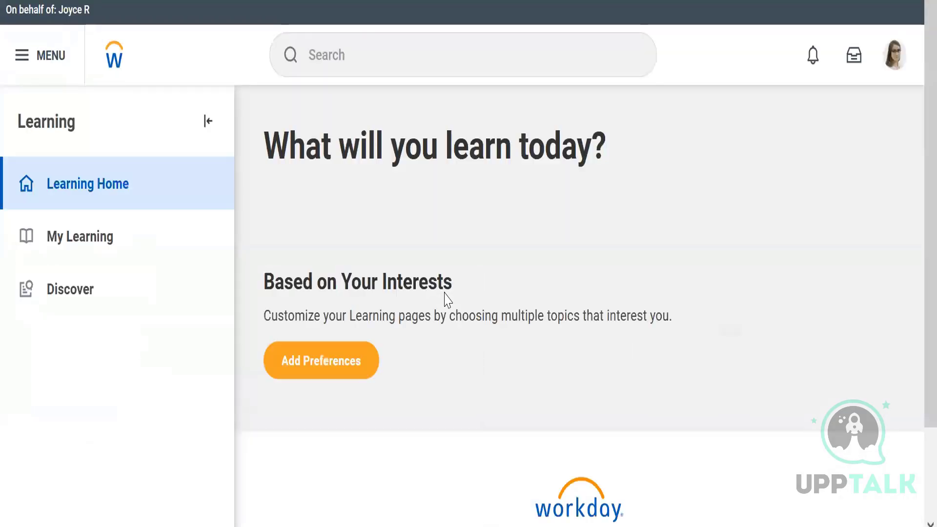
left_click(99, 302)
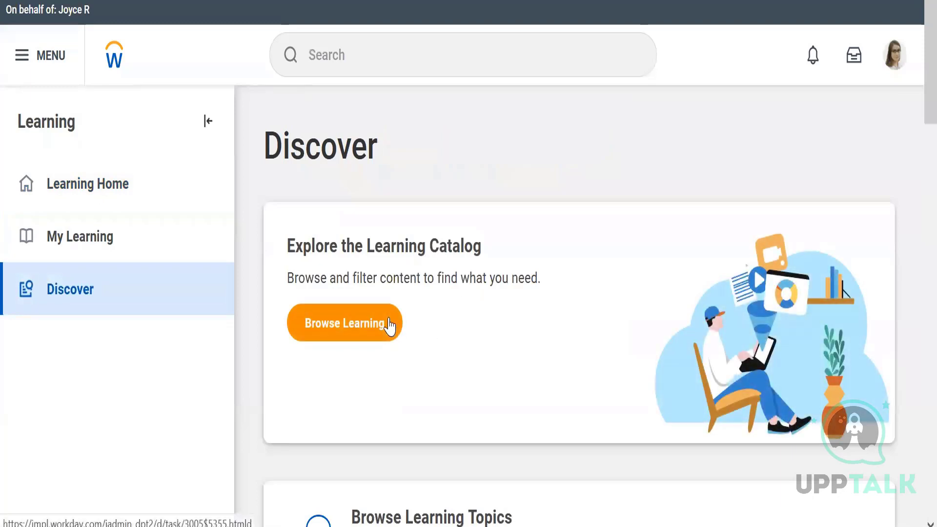
left_click(389, 326)
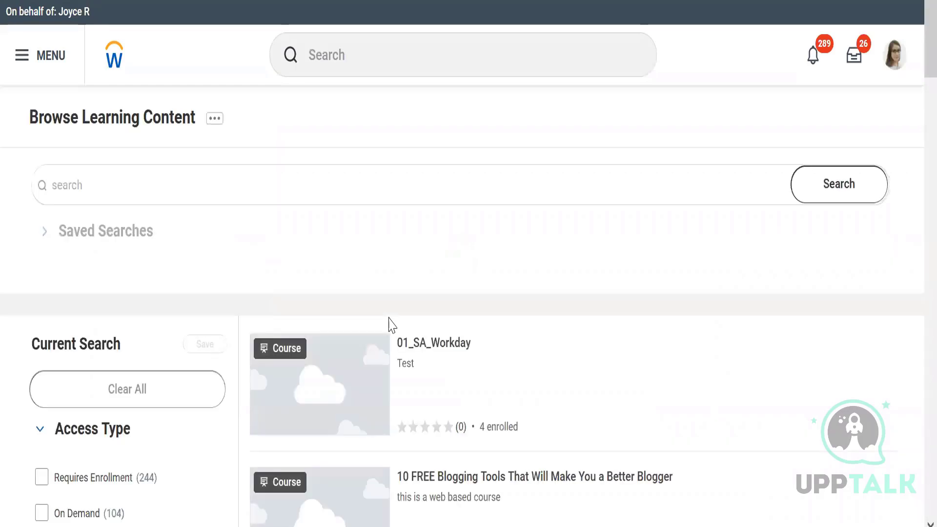
left_click(479, 176)
type("w")
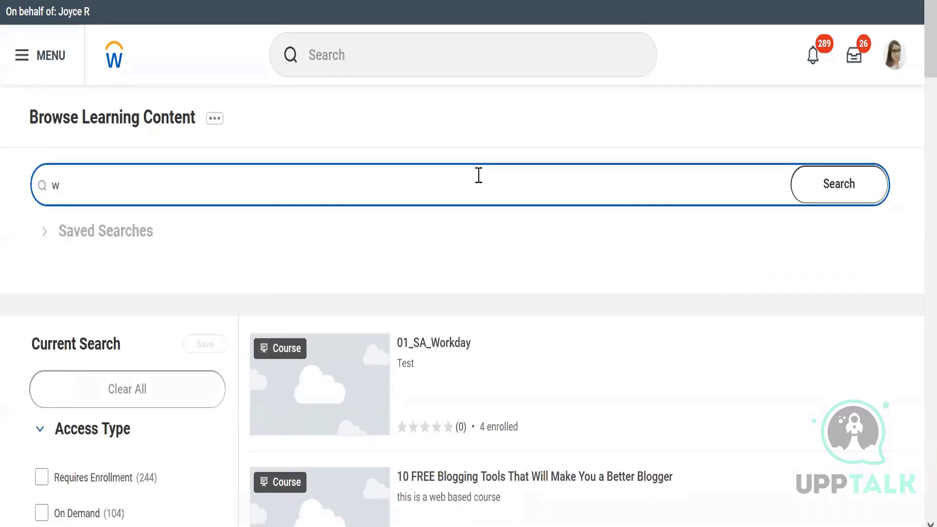
type("orkday learning")
key("Return")
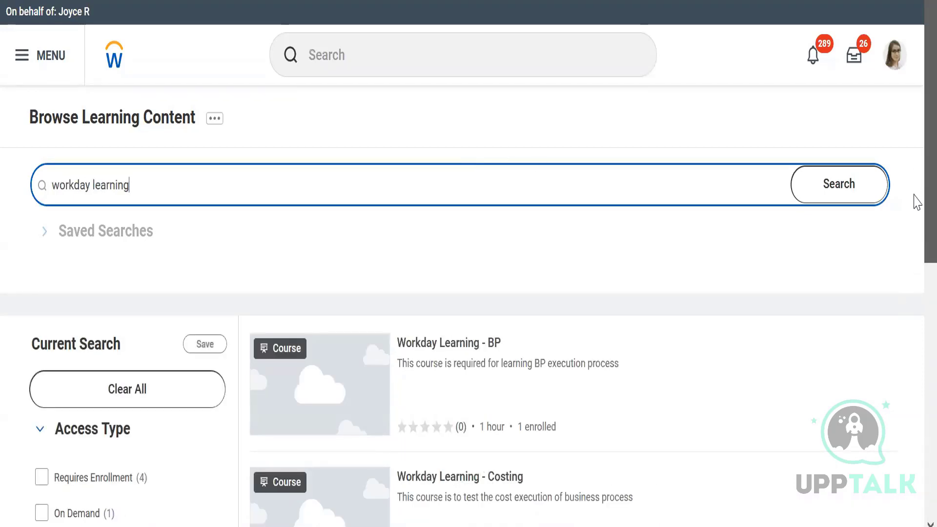
Open the Workday Learning - Costing course, review its cost, and submit the enrollment.
scroll(914, 219, "down", 3)
left_click(452, 320)
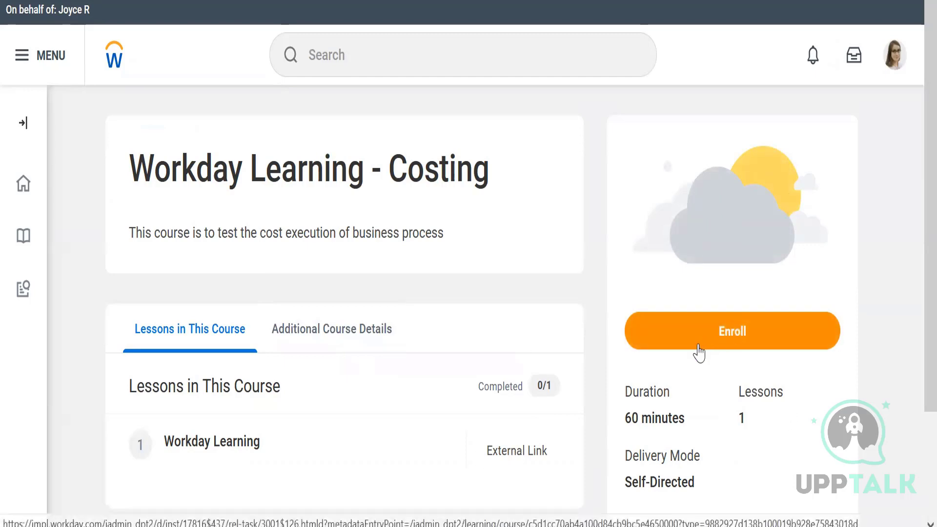
left_click(703, 341)
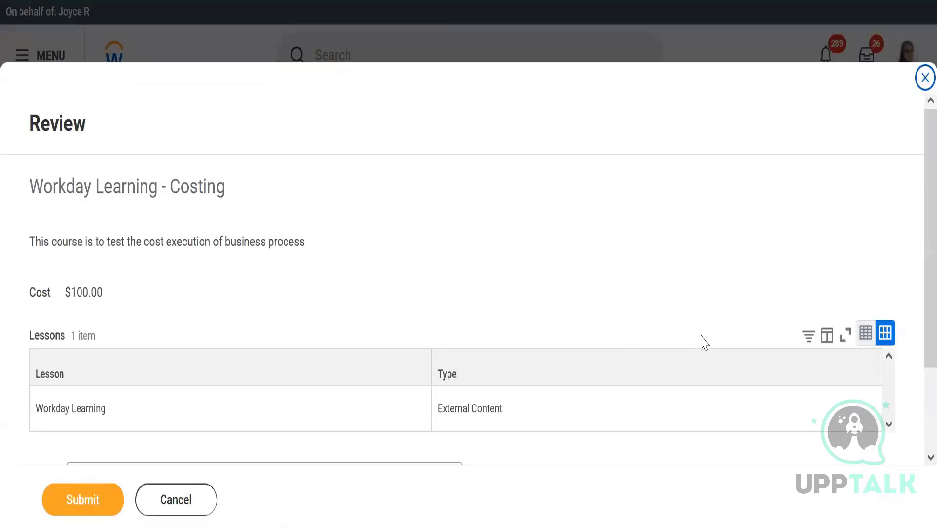
left_click_drag(63, 291, 102, 309)
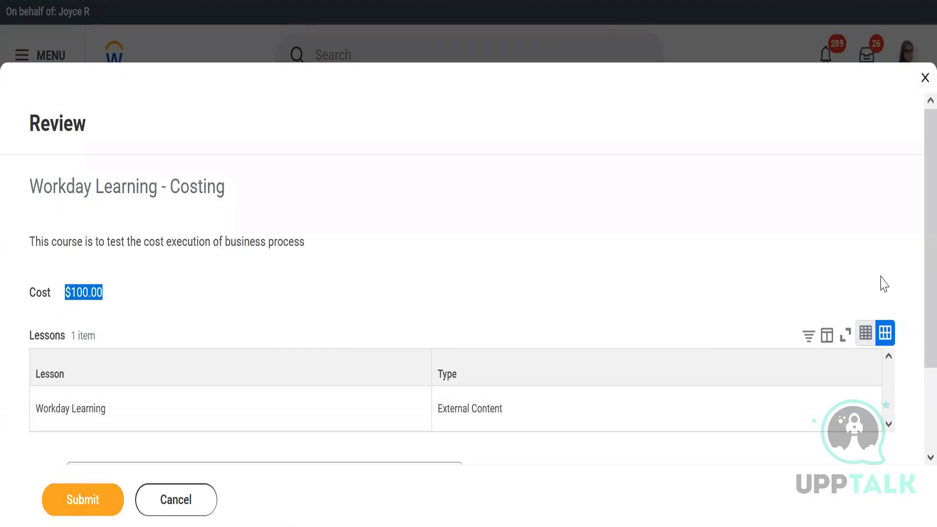
scroll(915, 278, "down", 2)
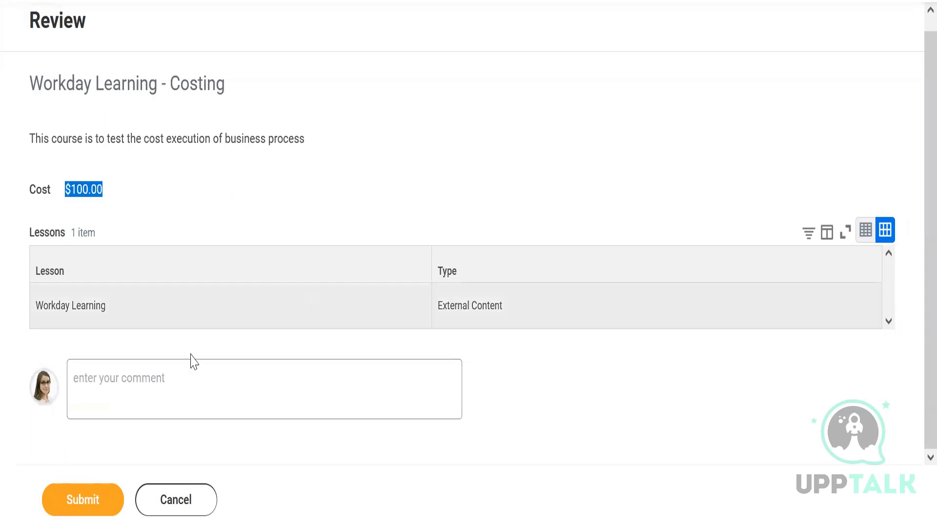
left_click(82, 502)
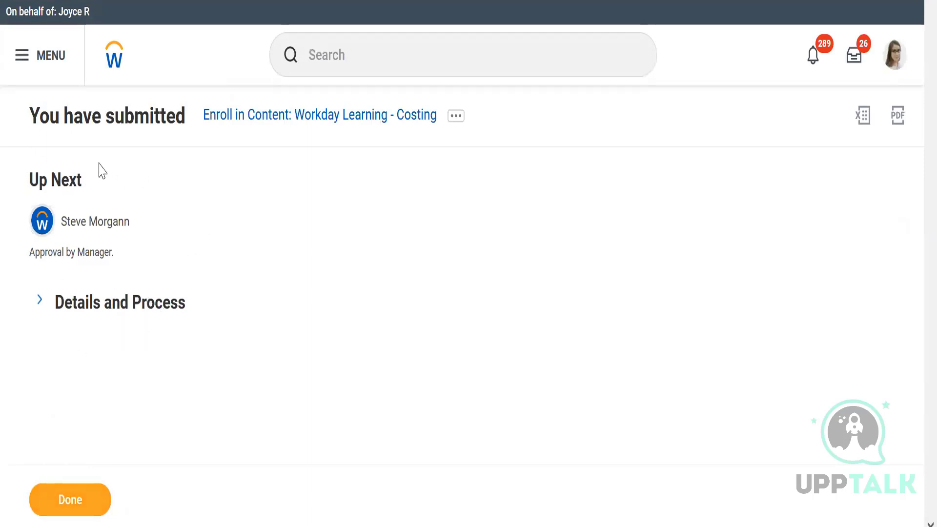
Expand the details and process of the submitted enrollment and start a proxy session as the manager listed as next approver.
left_click(68, 315)
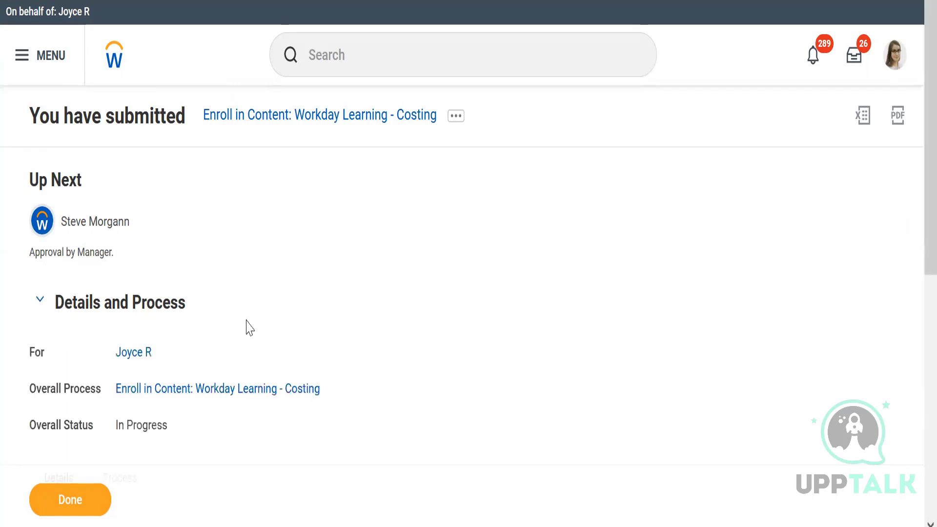
mouse_move(139, 226)
left_click(140, 222)
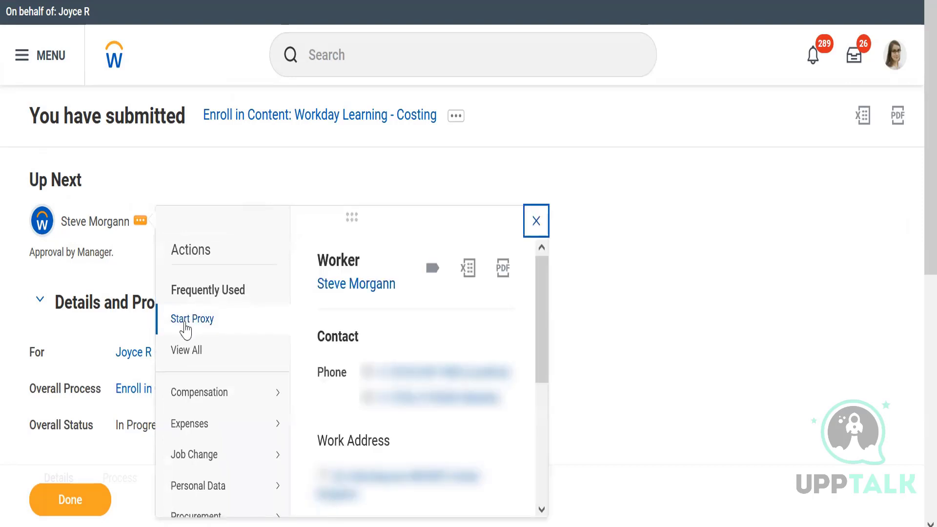
left_click(184, 322)
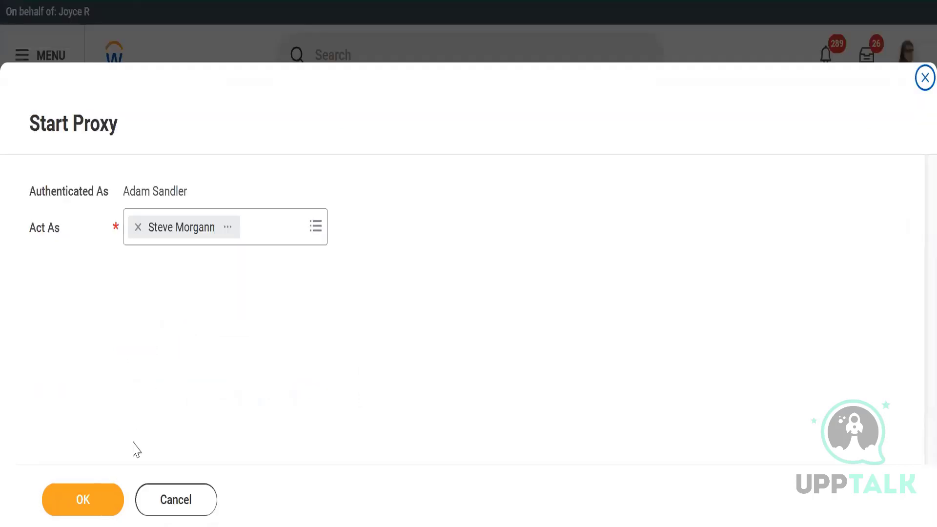
left_click(94, 503)
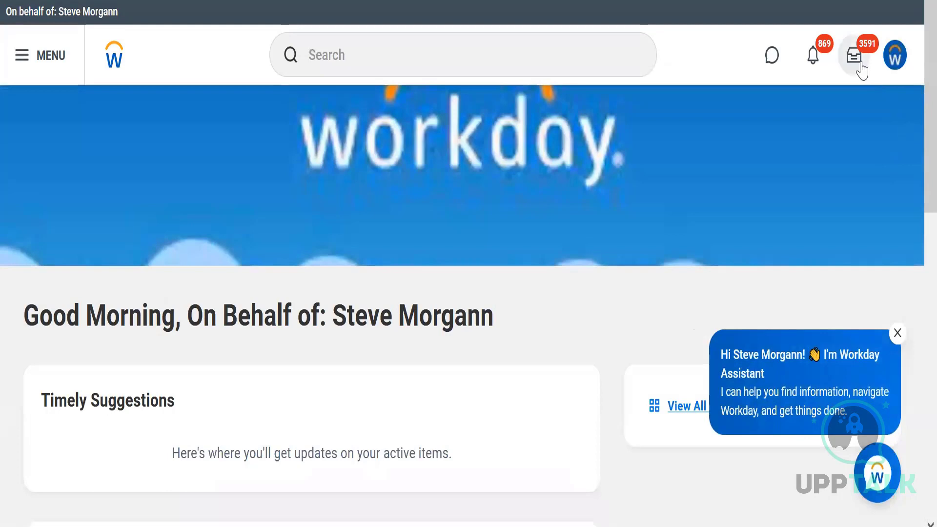
Open the manager's inbox and approve the "Enroll in Content: Workday Learning - Costing" request.
left_click(862, 72)
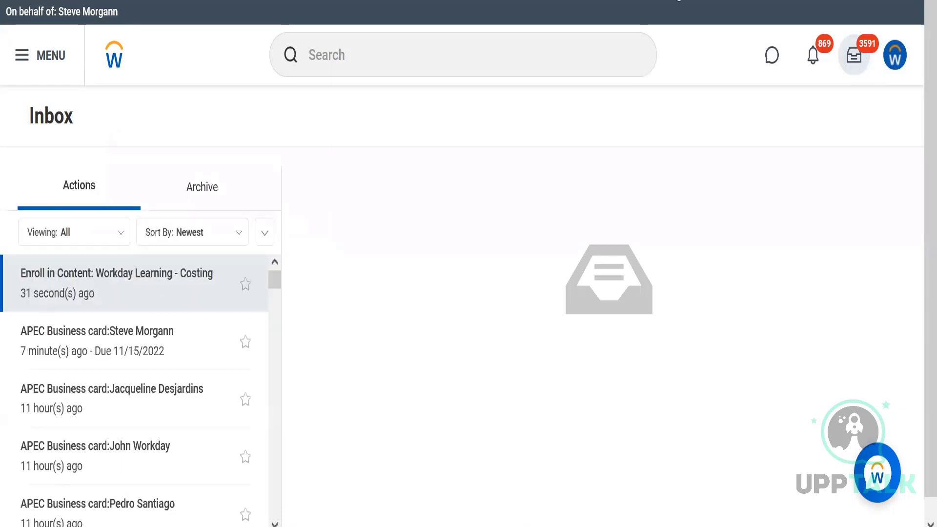
left_click(347, 502)
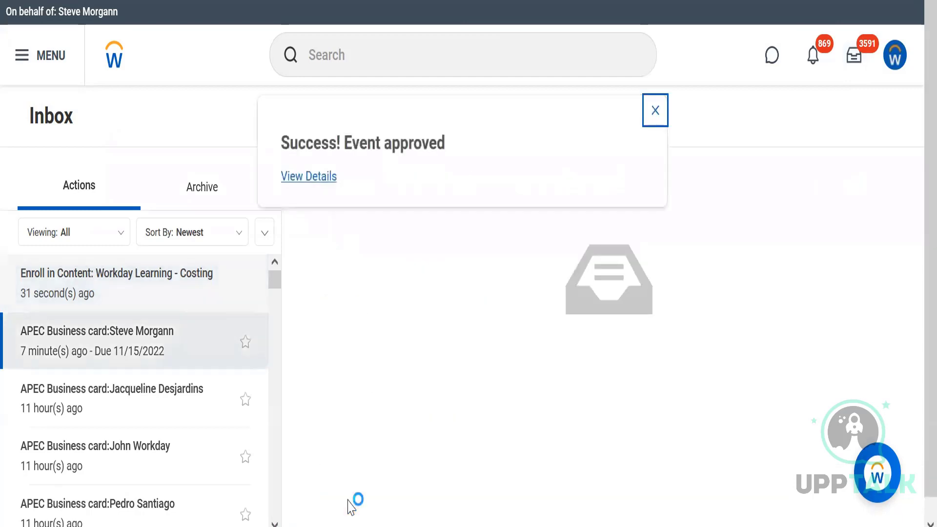
Reopen the employee's profile from the recent searches, start a proxy session as that employee, and open the inbox.
left_click(376, 51)
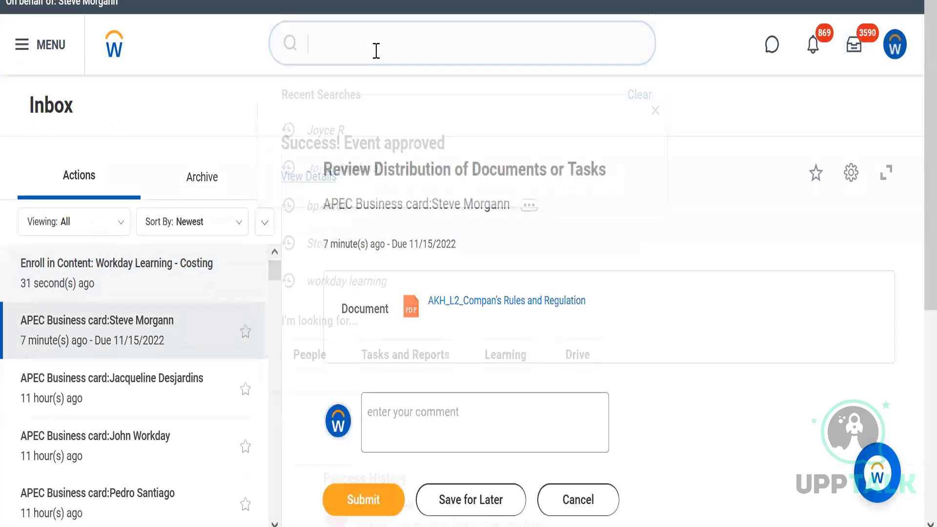
left_click(316, 142)
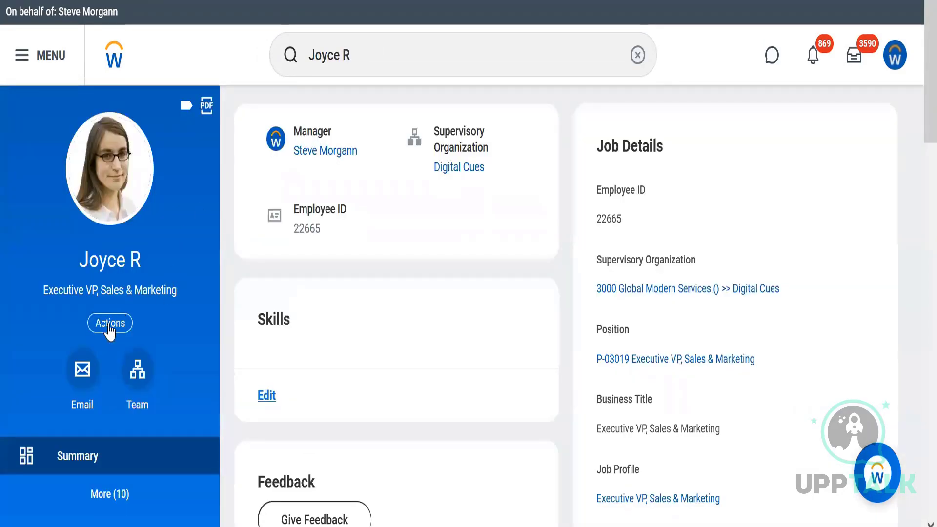
left_click(117, 330)
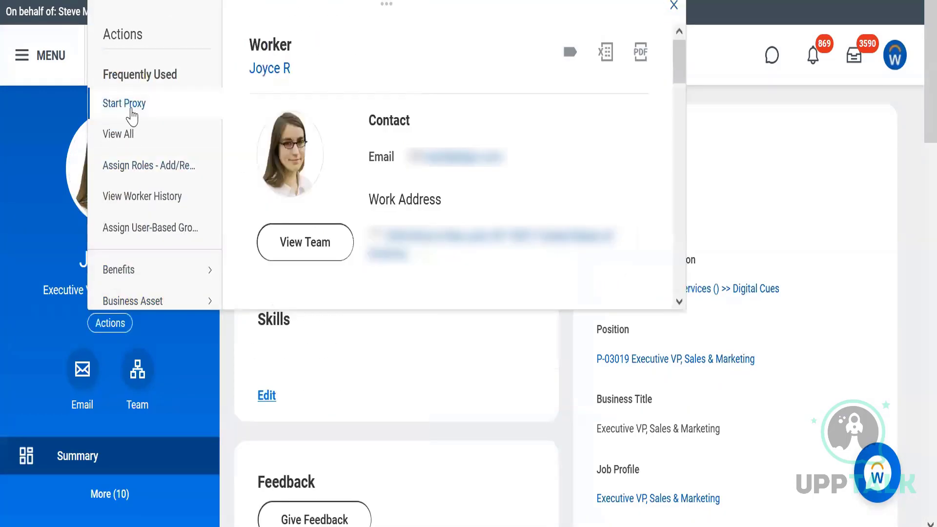
left_click(130, 111)
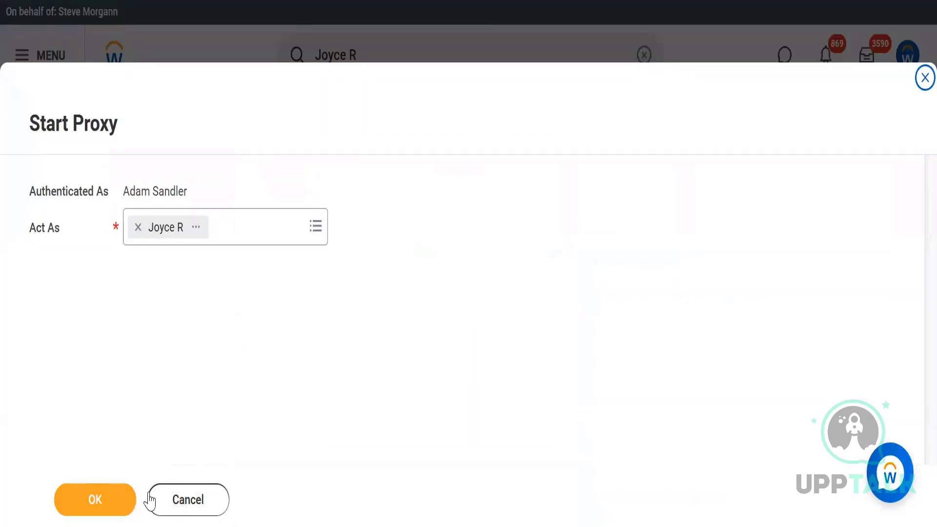
left_click(109, 501)
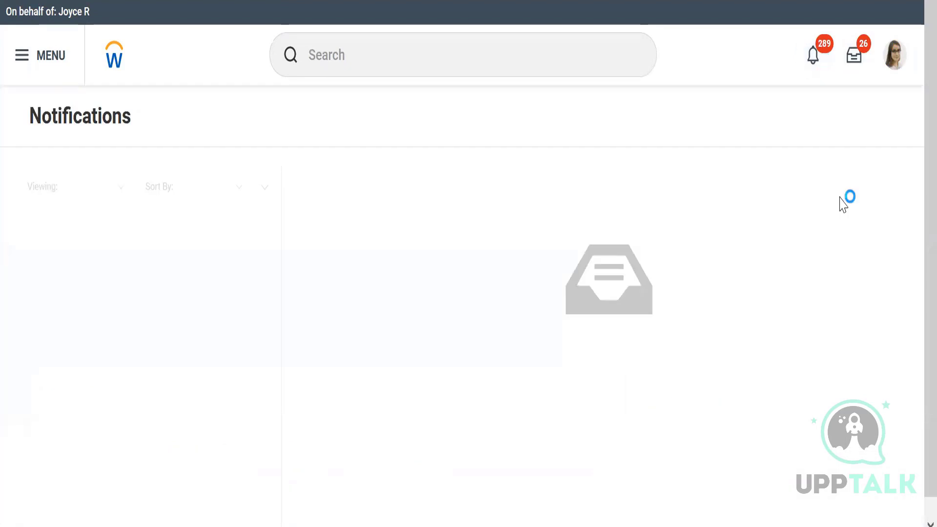
left_click(855, 67)
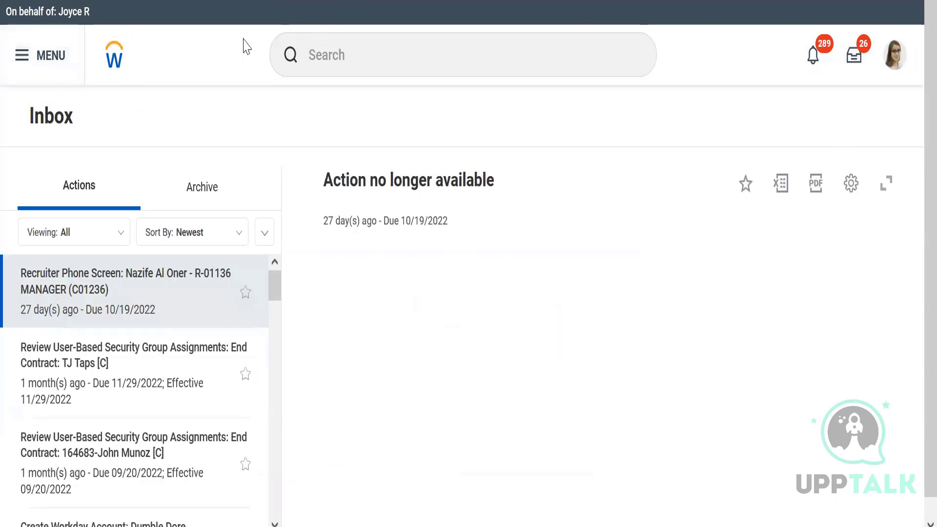
Search for "workday learning" as the employee and narrow the results to the Learning category.
left_click(337, 61)
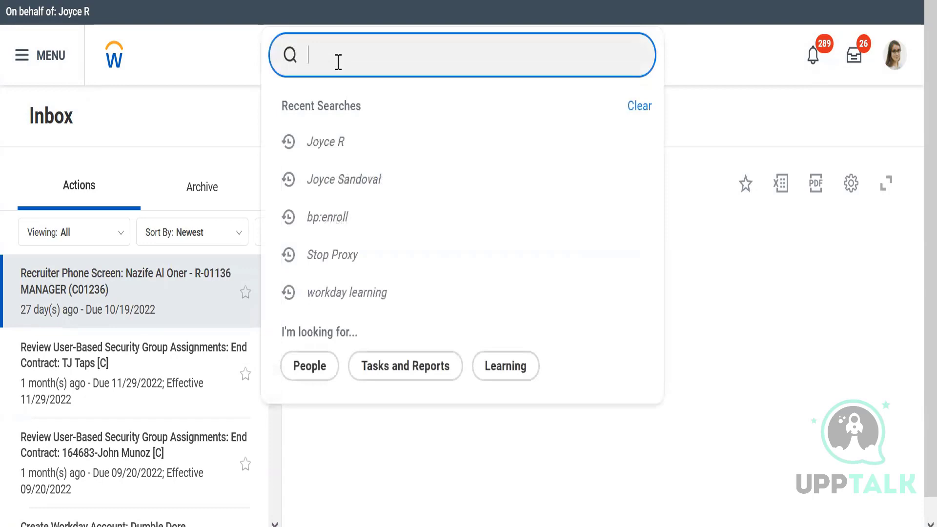
type("workday le")
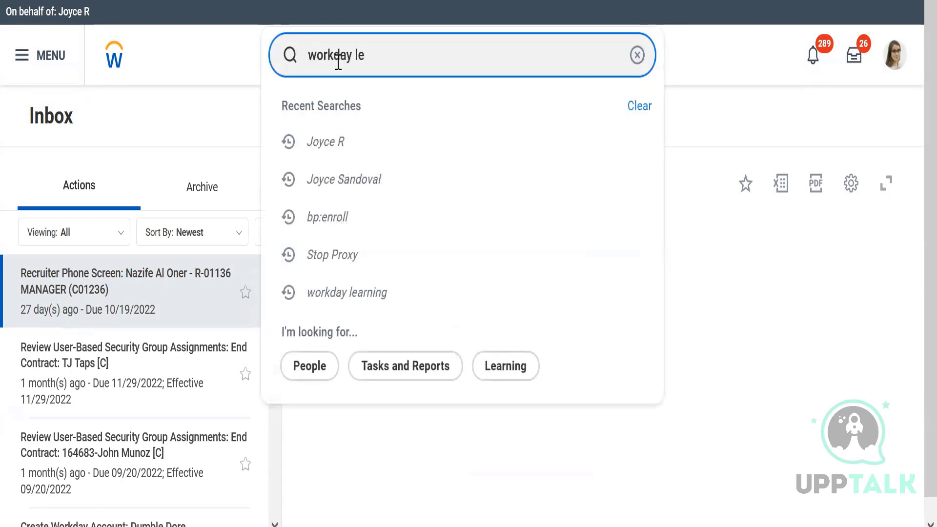
type("arning")
key("Return")
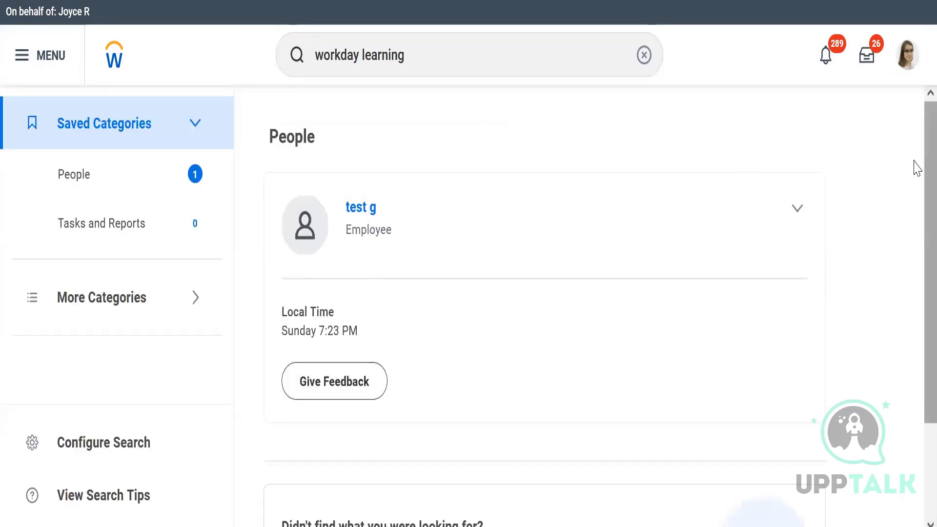
left_click_drag(914, 168, 912, 347)
scroll(898, 161, "up", 3)
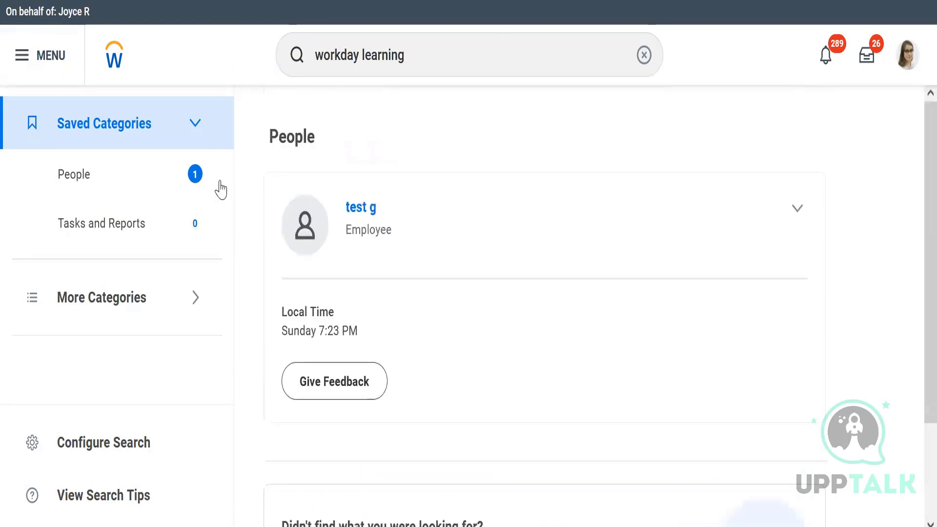
left_click(195, 299)
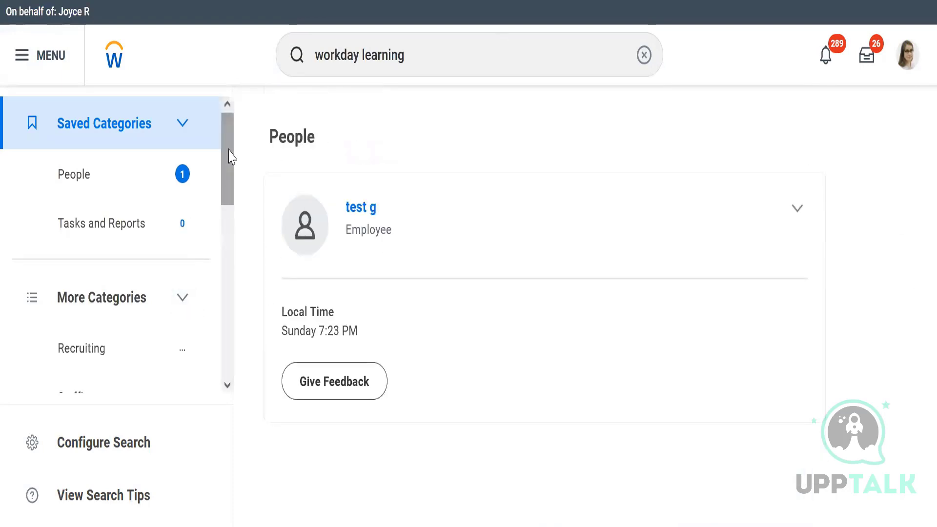
left_click_drag(230, 157, 232, 348)
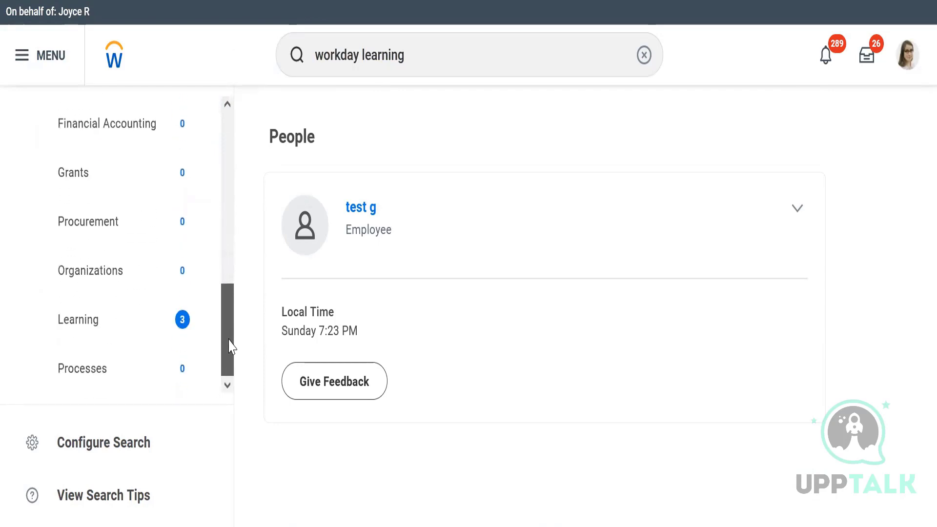
left_click(100, 329)
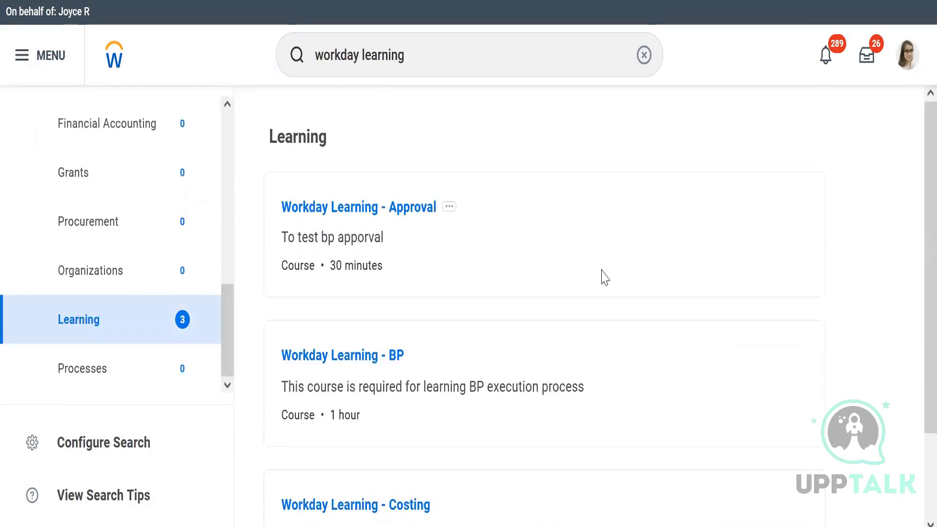
Open the Workday Learning - Costing course from the results and start the course.
scroll(914, 280, "down", 2)
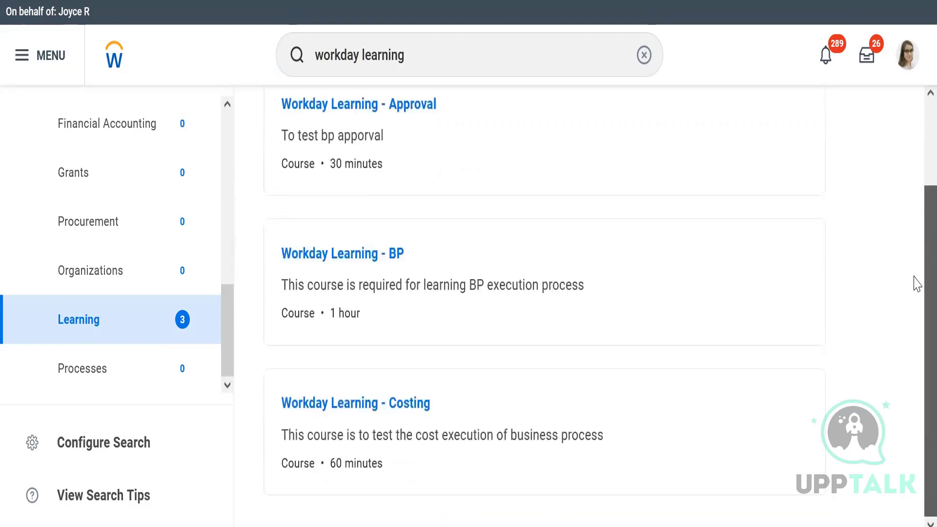
left_click(355, 410)
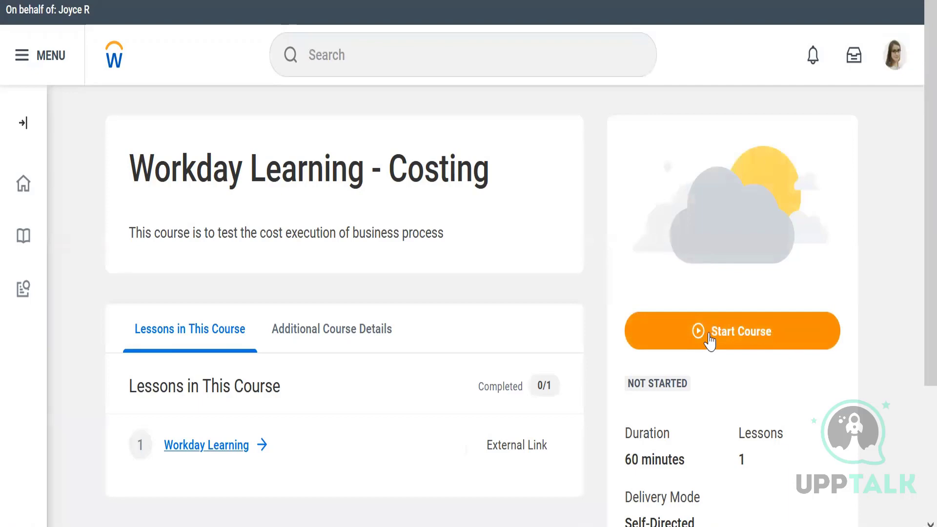
left_click(708, 338)
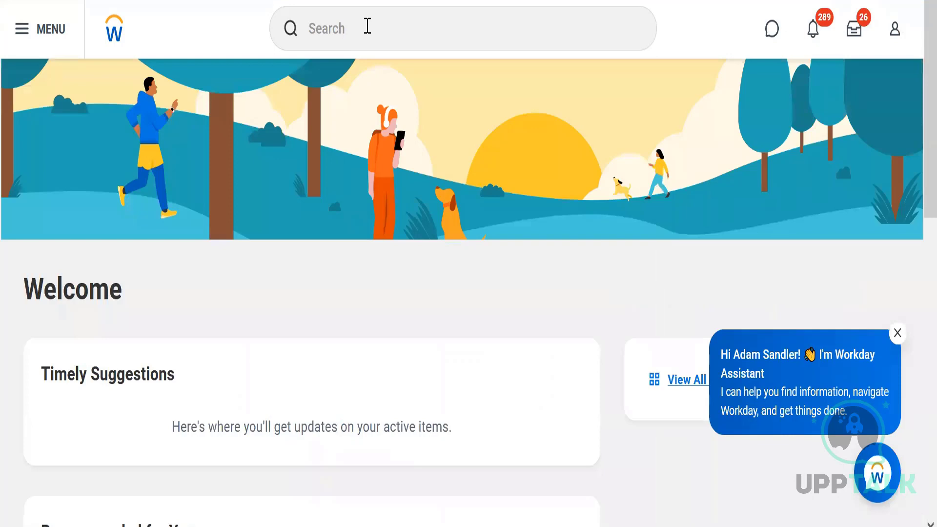
Switch to the Notepad notes and add "Compensation Grade - pay range - for the position you are hiring" under the Compensation heading.
left_click(367, 27)
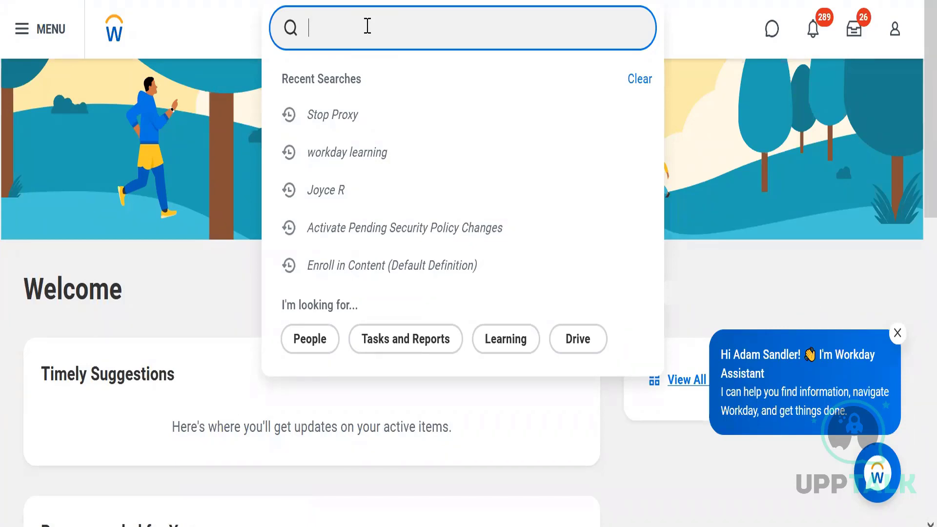
key("alt+Tab")
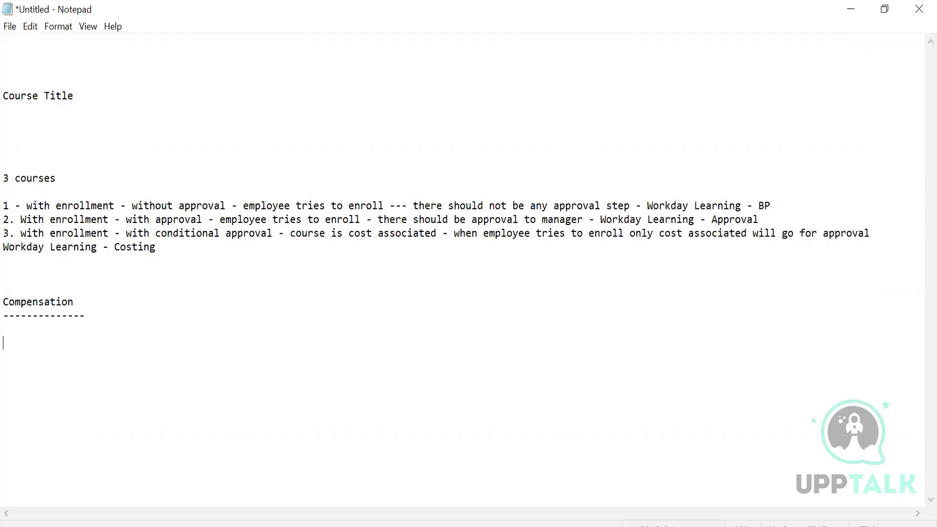
type("Compensation Grade -")
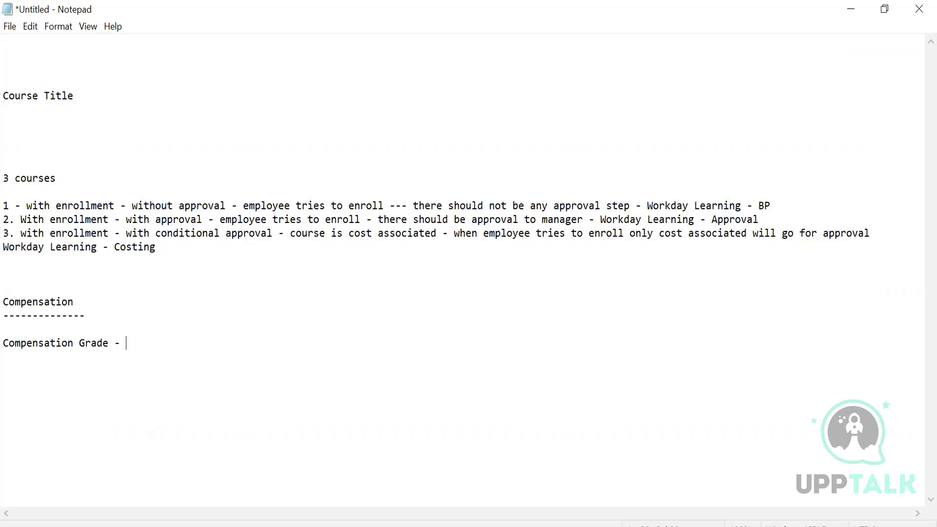
type("pay range - for the position ")
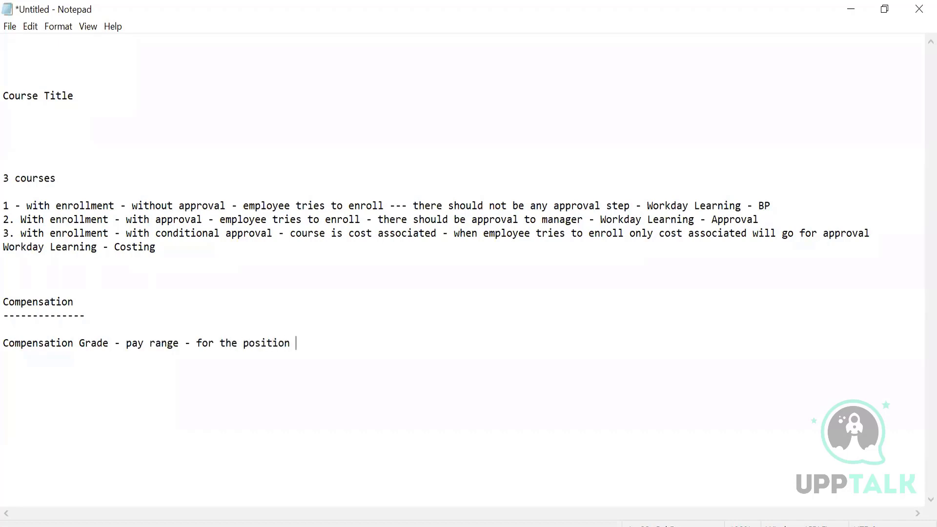
type("you are hiring")
key("BackSpace")
type("ng")
key("Return")
Add the line "Compensation Grade Profile -pay range for multiple country level positions" below the Compensation Grade line.
type("Co")
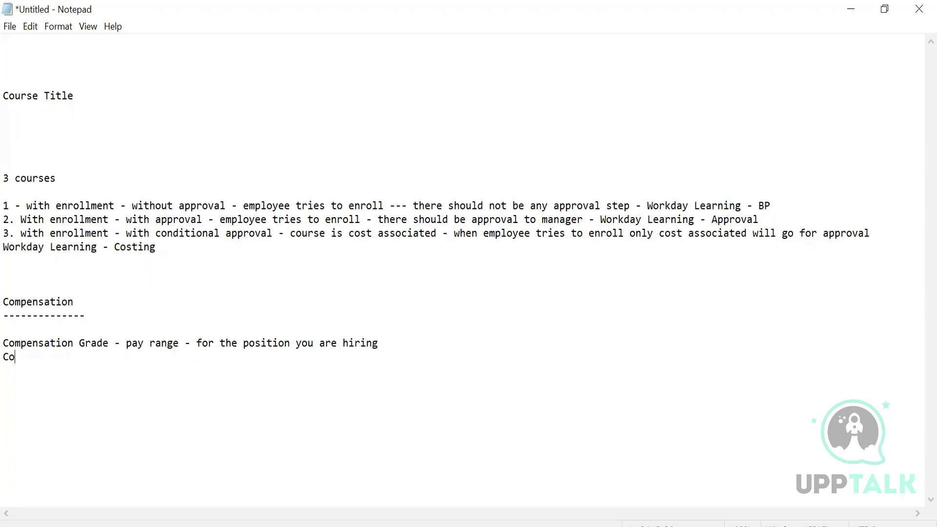
type("mpensation Grade")
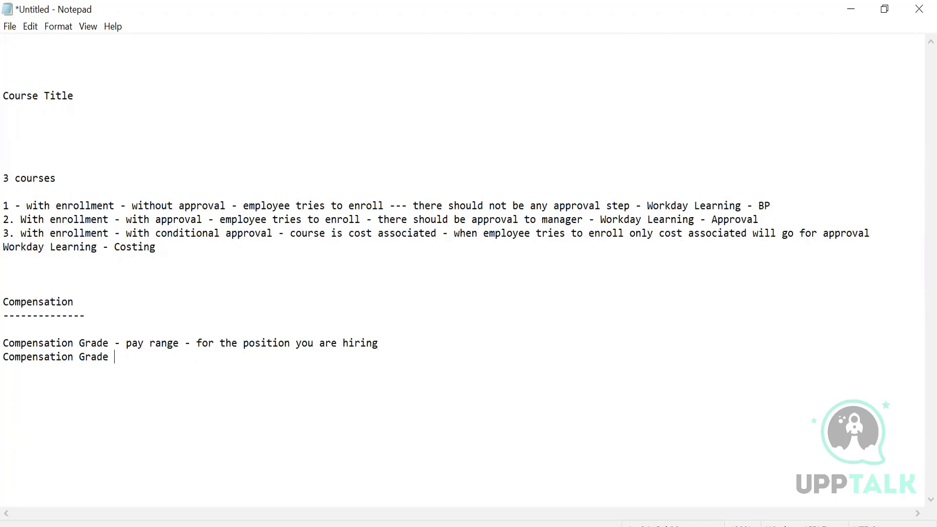
type(" Profile -")
left_click_drag(32, 342, 161, 369)
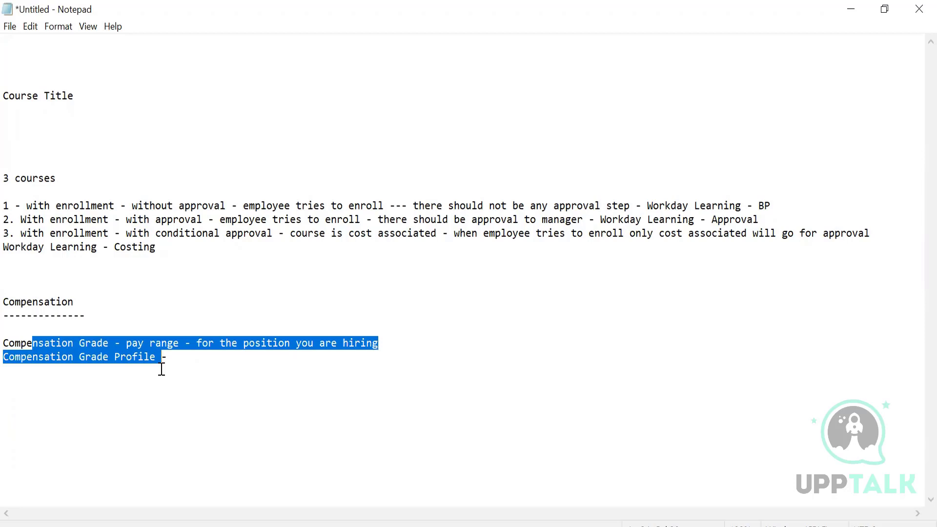
left_click(138, 341)
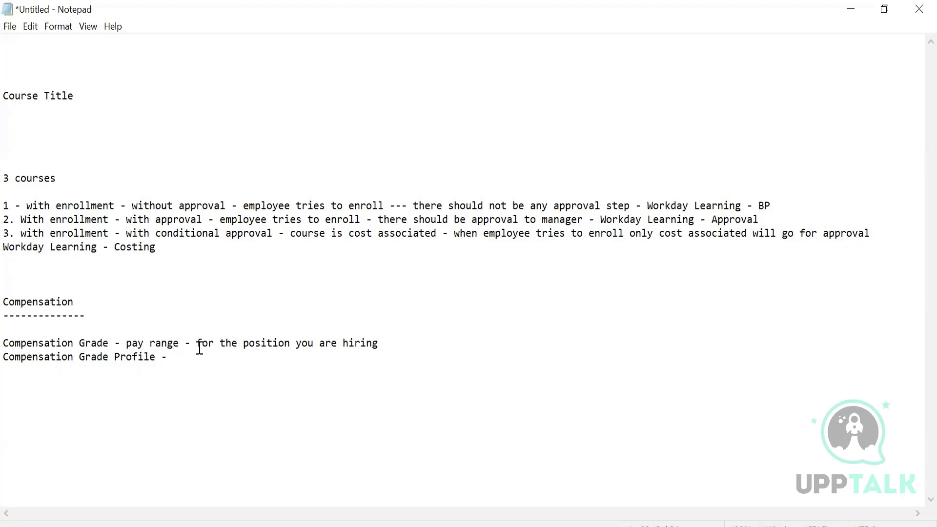
left_click(176, 358)
type("pay range for multipl")
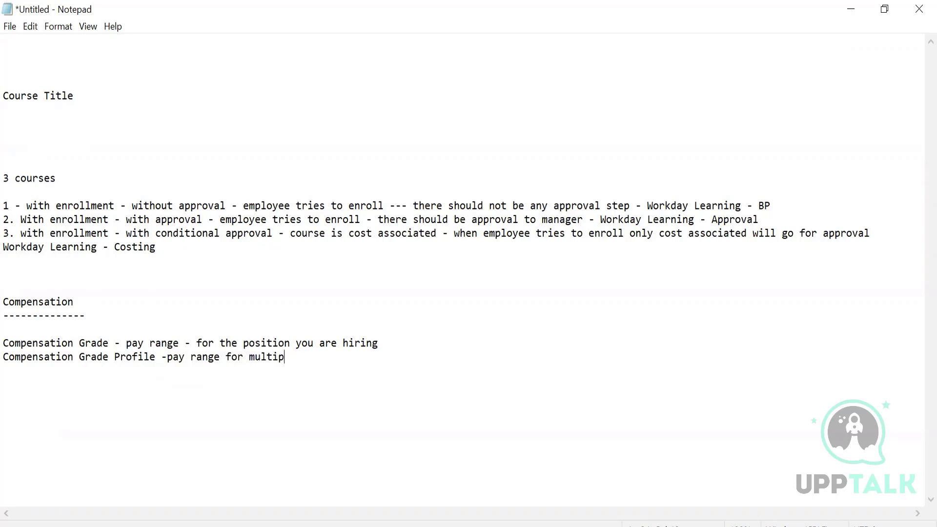
type("le countrt")
key("BackSpace")
type("y level ")
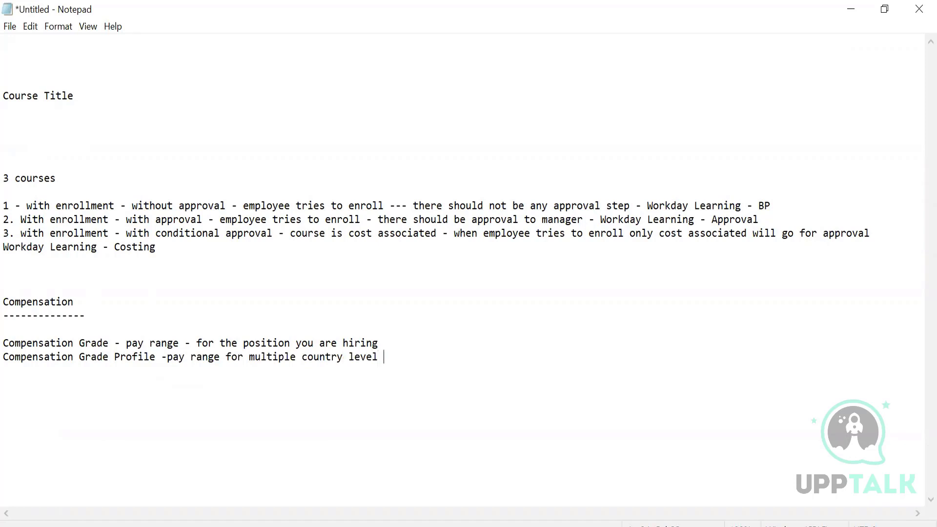
type("positions")
left_click_drag(3, 343, 478, 371)
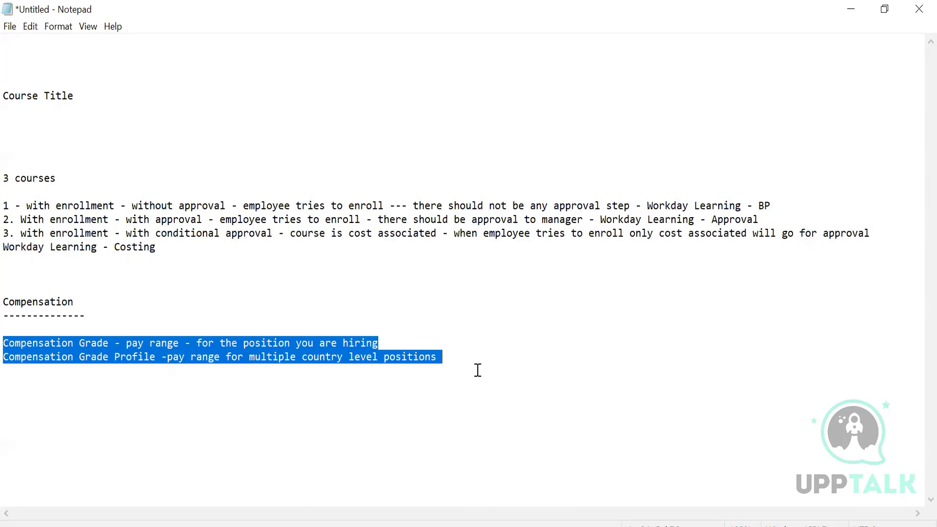
Leave a blank line and add "Compensation plan - bonus plan, salary , hourly , merit , stock", highlighting the listed plan types.
left_click(442, 358)
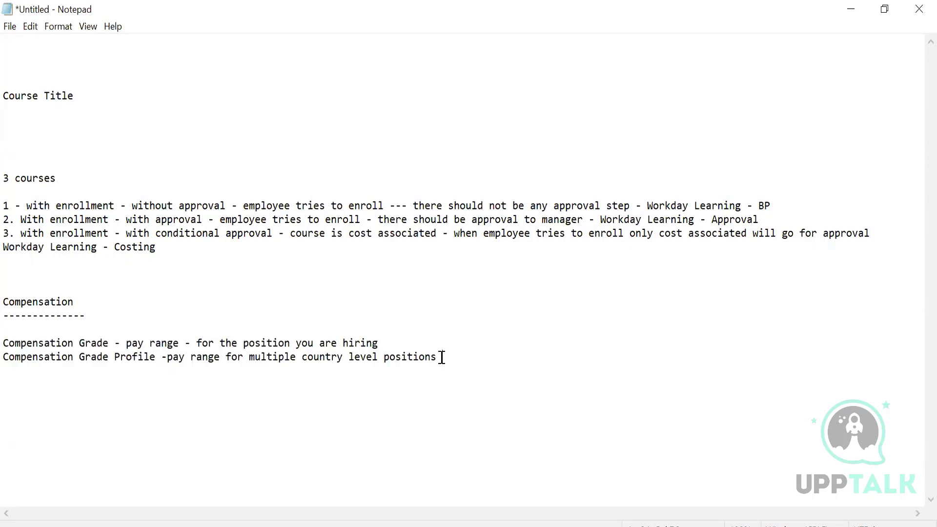
key("Return")
key("Return")
type("Compensation plan -")
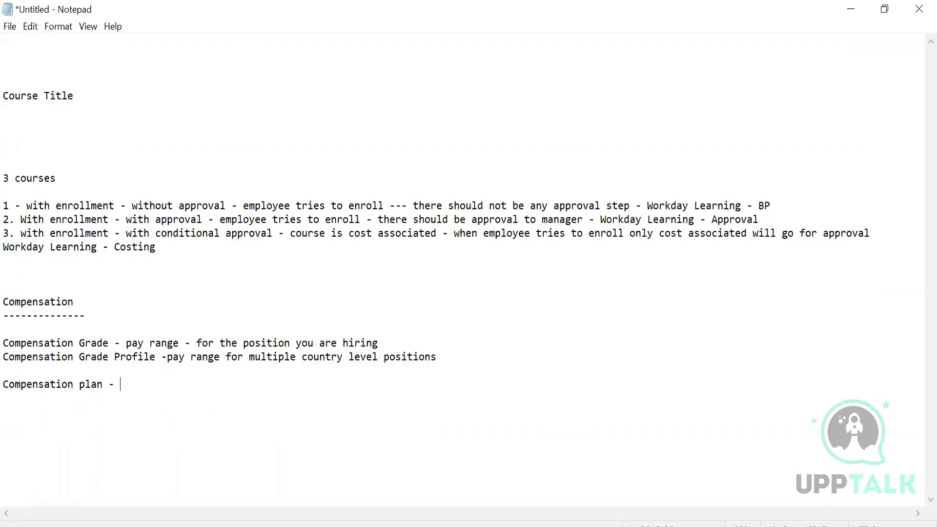
type("bonus plan, salary")
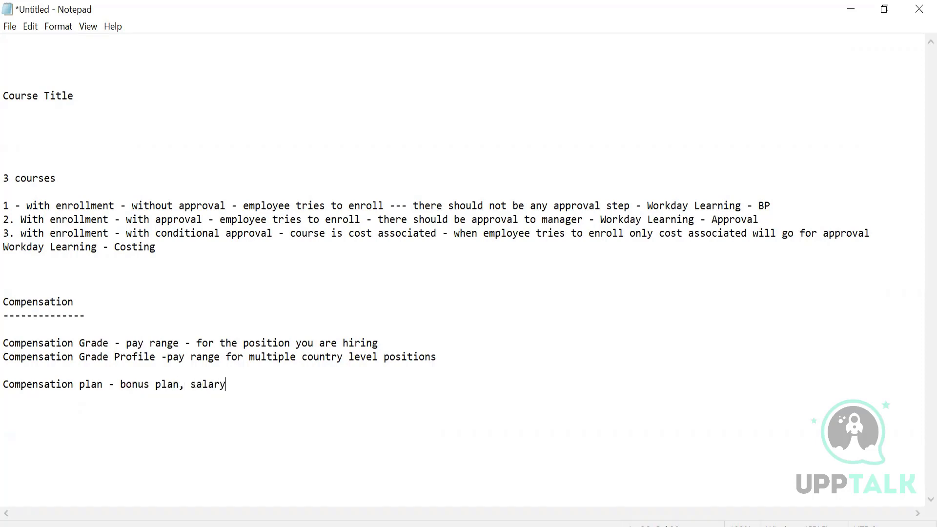
type(" , hur")
key("BackSpace")
key("BackSpace")
type("ourly , merit , stock")
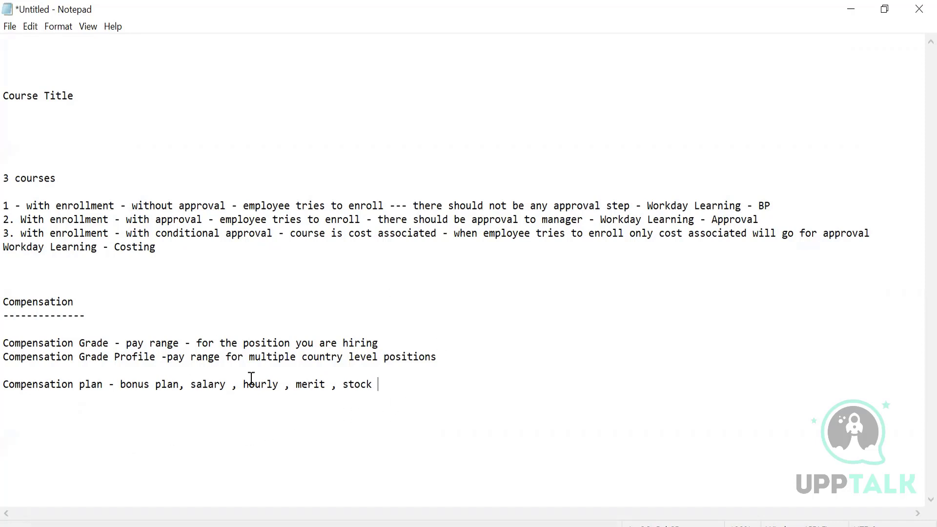
left_click_drag(120, 385, 381, 398)
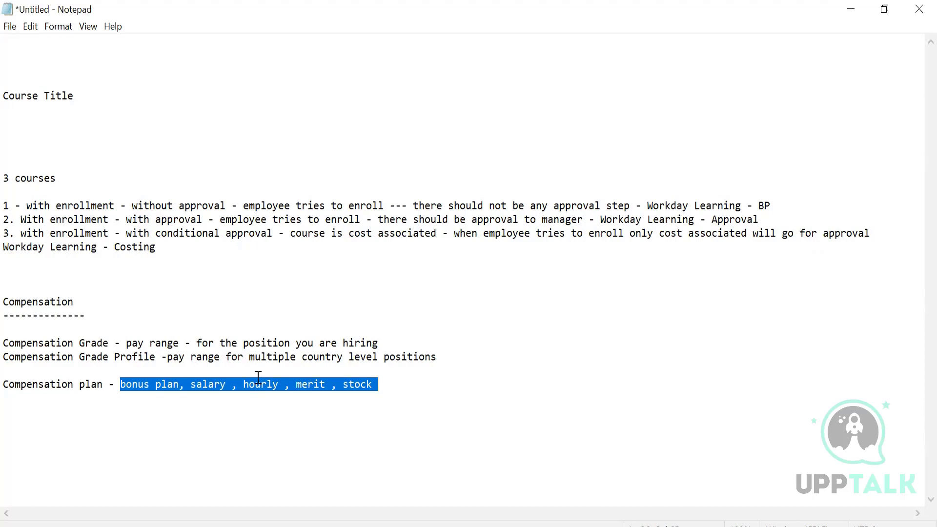
Leave a blank line and start "Compensation package -" below the Compensation plan line, highlighting the grade and plan notes above it.
left_click(394, 389)
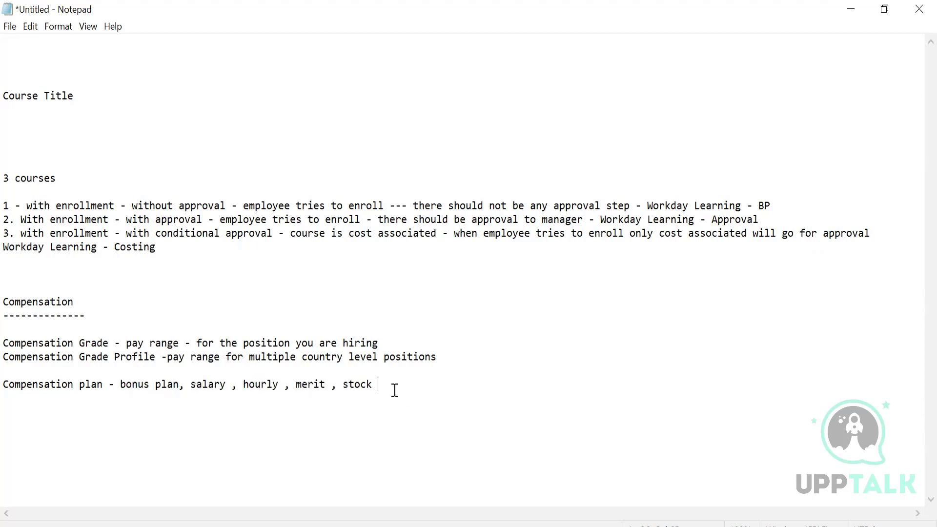
key("Return")
type("Compensation pacja")
key("BackSpace")
key("BackSpace")
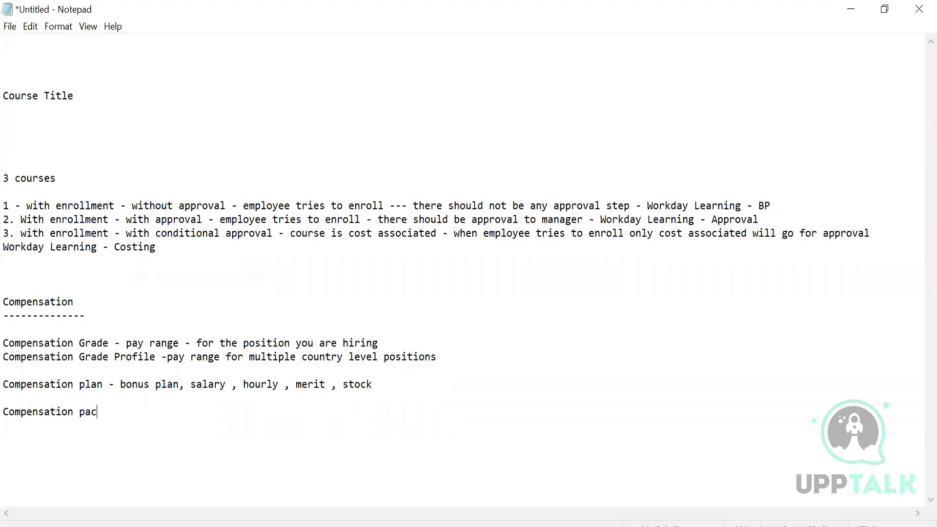
type("kage -")
left_click_drag(3, 342, 391, 388)
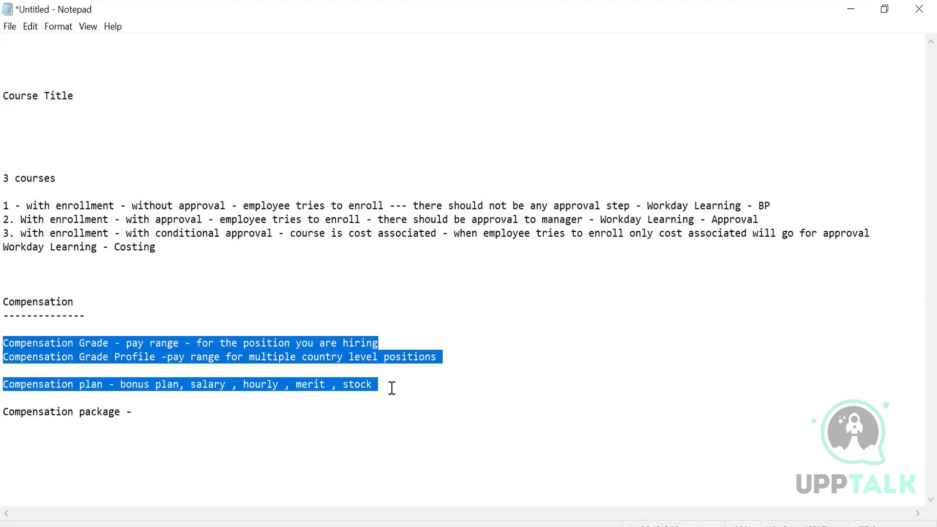
left_click(156, 410)
left_click_drag(144, 342, 226, 356)
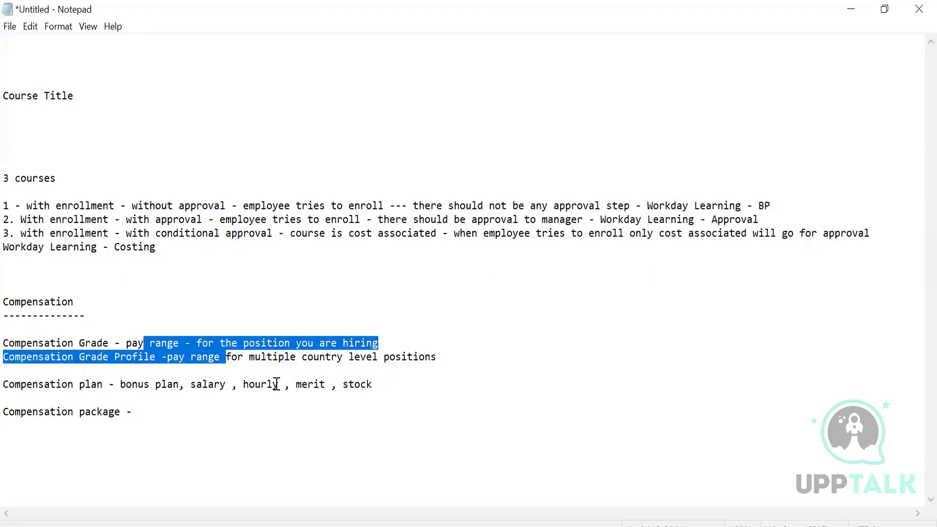
left_click(150, 413)
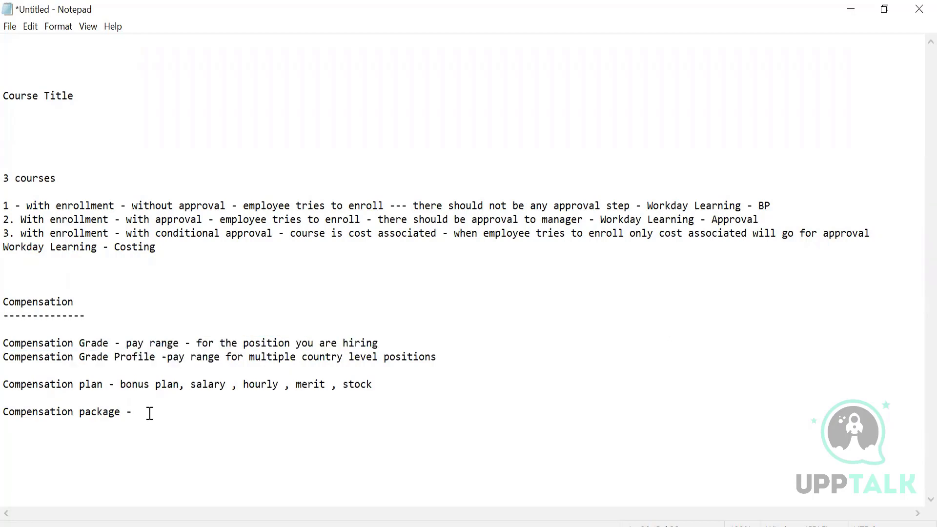
Complete the Compensation package line with "groups grades and plans together to comp package".
type("groups grades and planes")
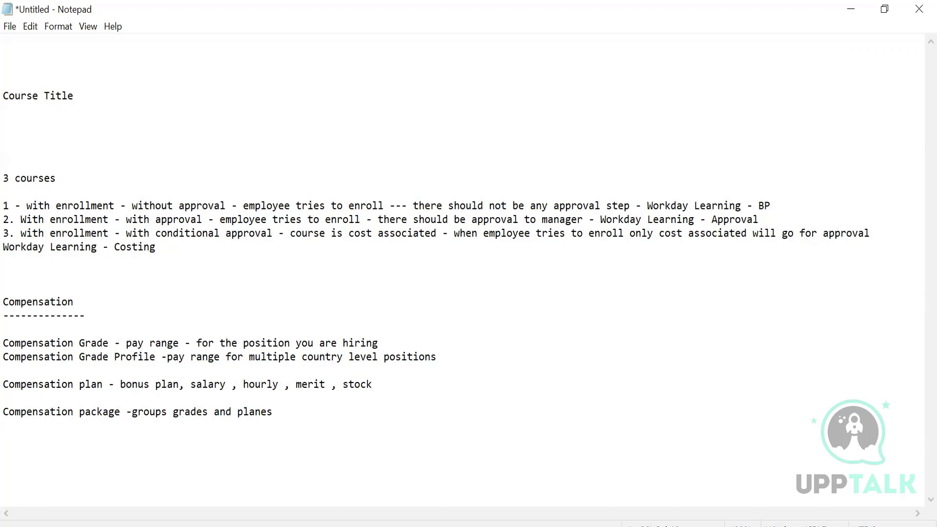
key("BackSpace")
key("BackSpace")
key("BackSpace")
type("s toh")
key("BackSpace")
type("gether to comp packag")
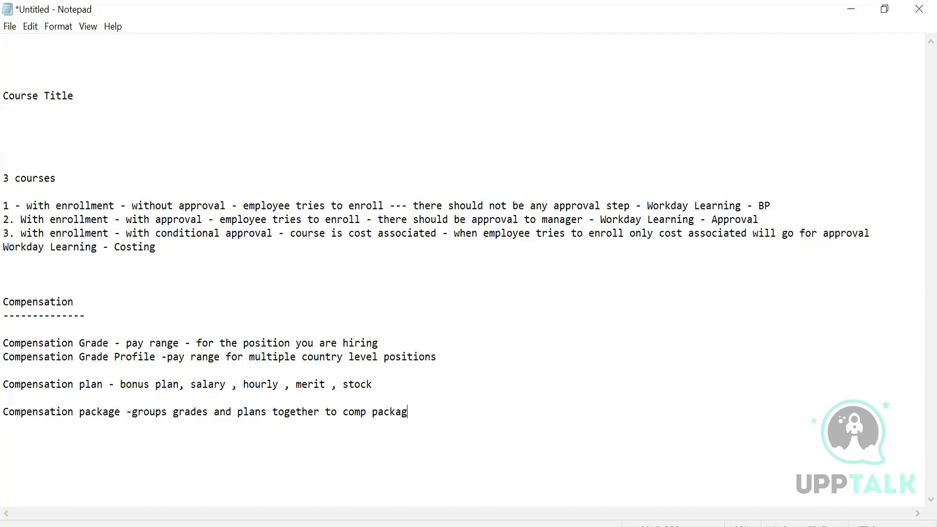
type("e")
Leave a blank line and start "Eligibility Rule -" below the package line, highlighting the grade, grade profile, plan and package notes.
key("Return")
type("Eligibility ")
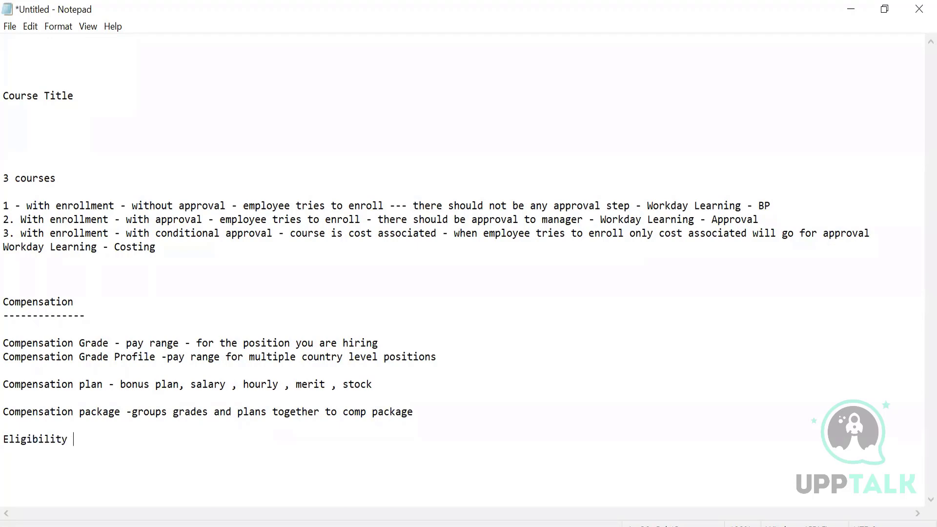
type("Rule -")
left_click_drag(34, 333, 281, 441)
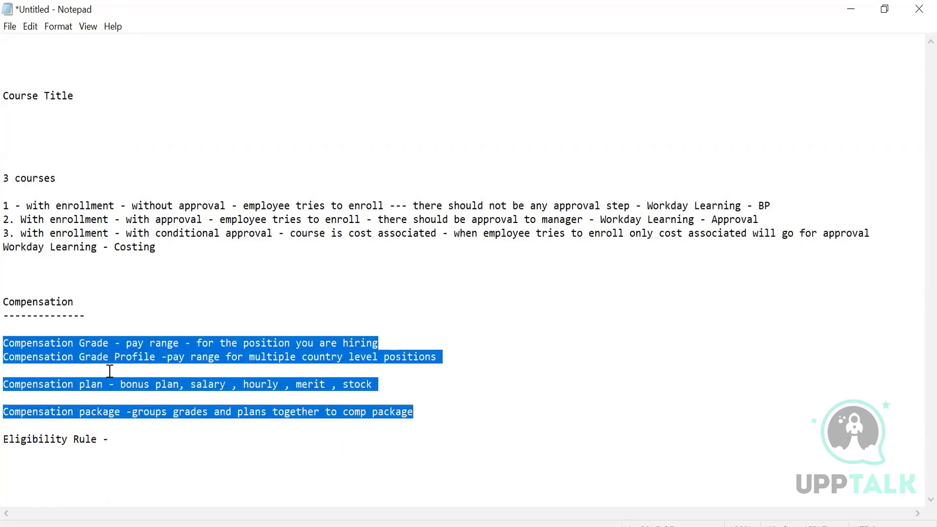
left_click_drag(92, 359, 308, 367)
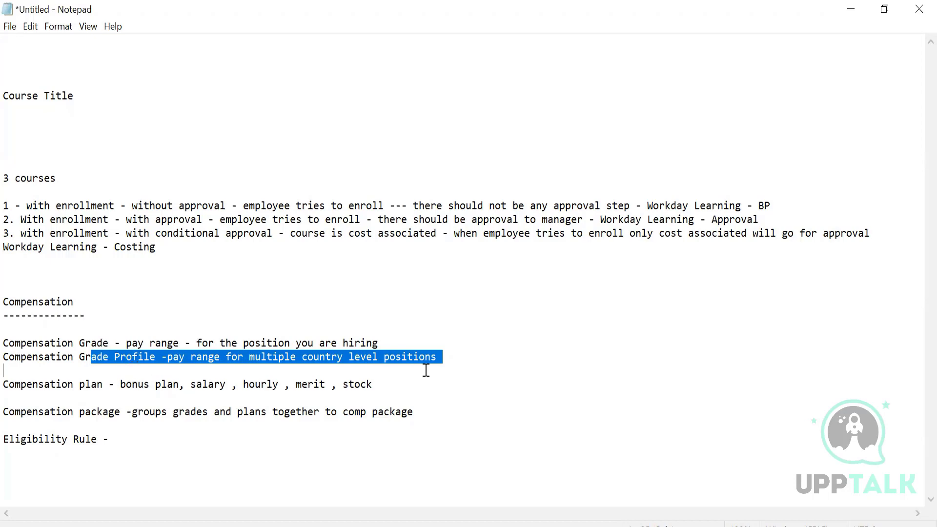
left_click(62, 359, "shift")
left_click_drag(105, 414, 116, 431)
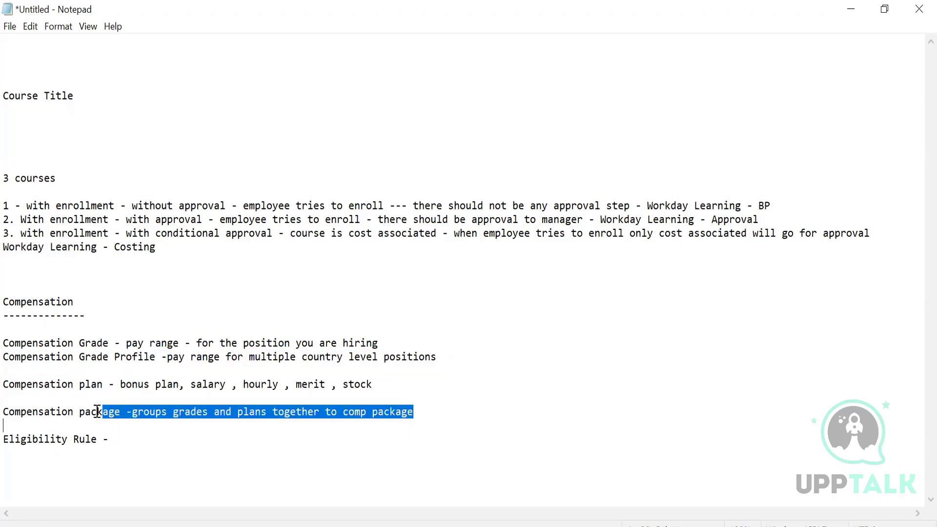
left_click(101, 419)
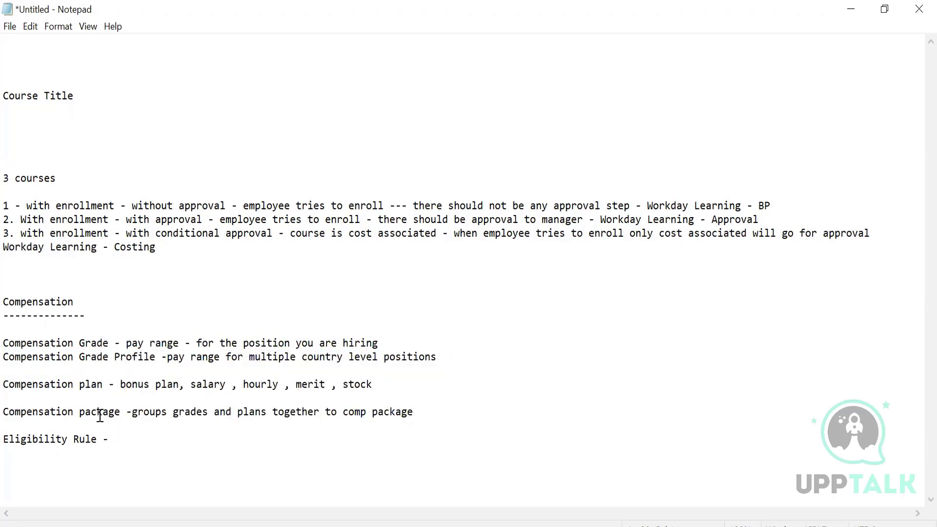
left_click(86, 384)
Complete the Eligibility Rule line with "defines eligibility for the comp component", add blank lines, and highlight all the compensation definitions.
left_click(128, 439)
type("defines eligibilit")
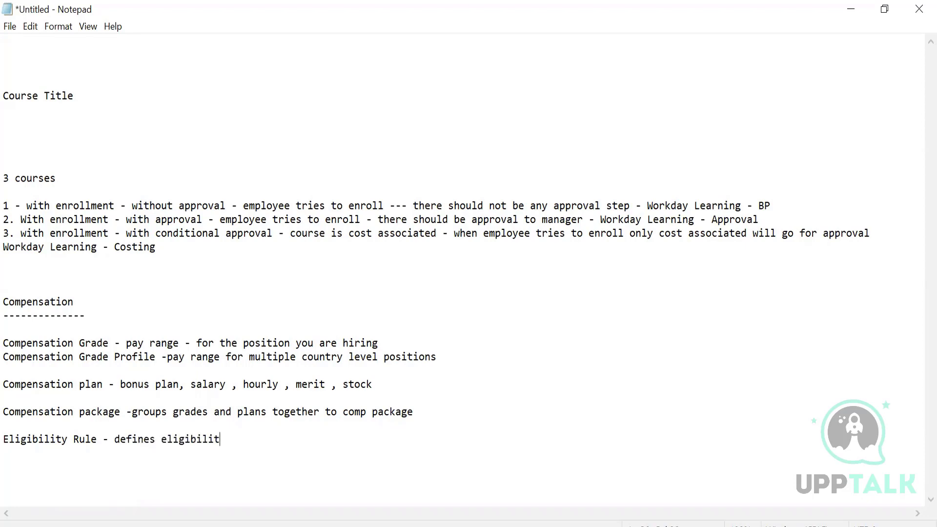
type("y for the comp co")
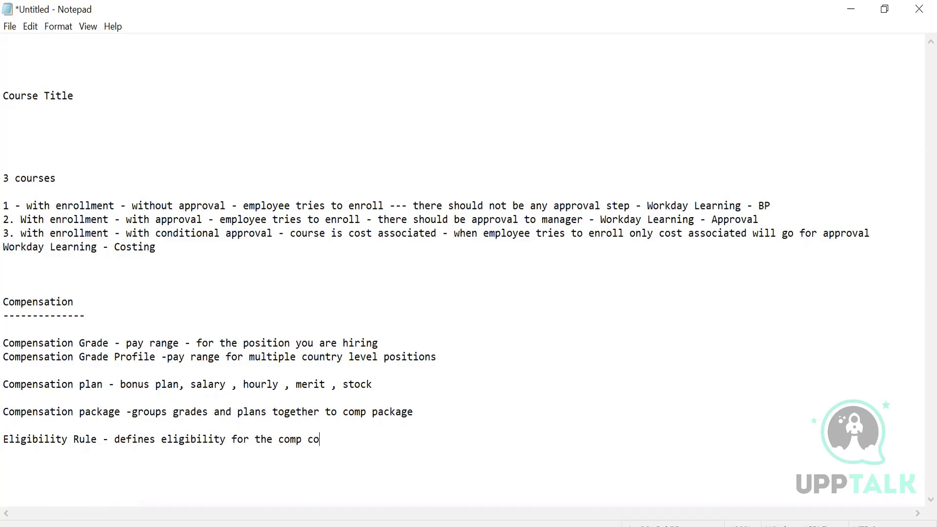
type("mponent")
key("Return")
key("Return")
left_click_drag(7, 340, 374, 439)
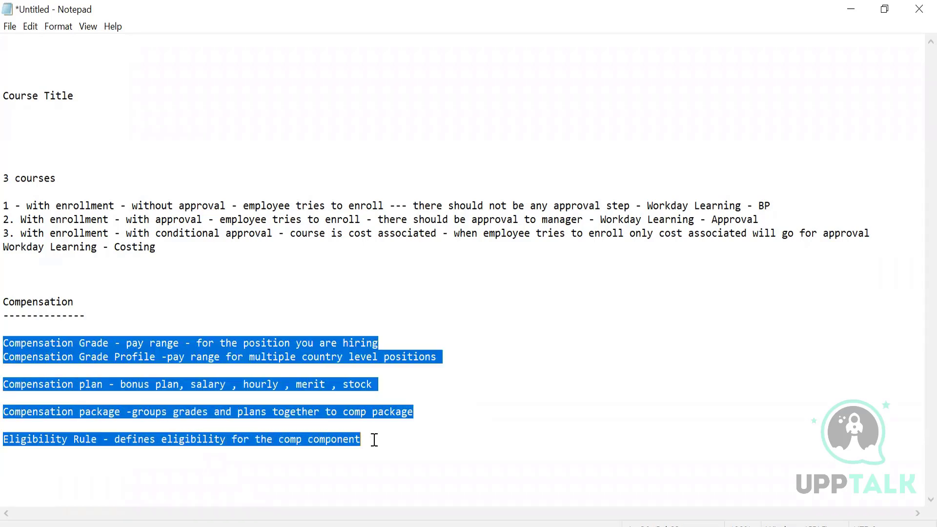
left_click(139, 448)
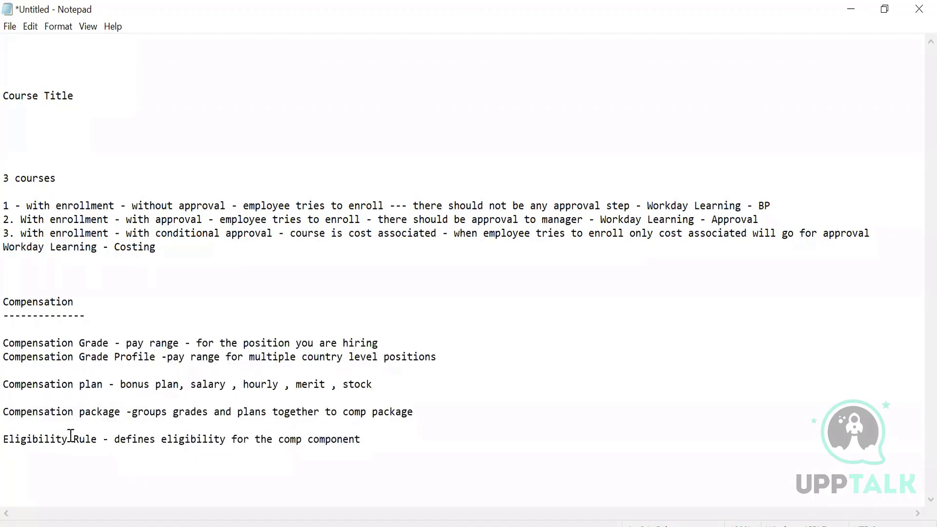